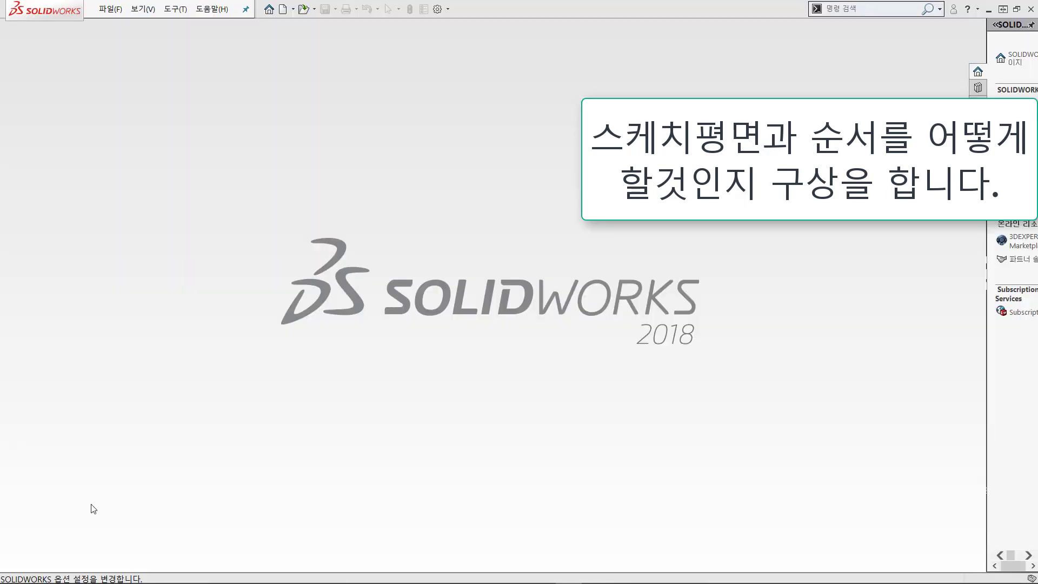
Step: Start a new document and select the 파트 (part) template for it
click(174, 9)
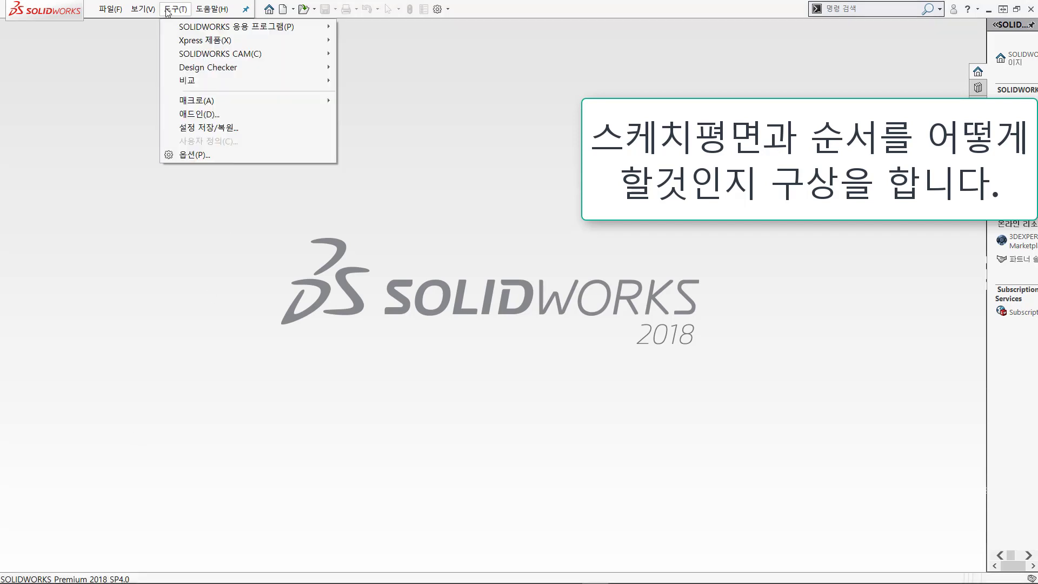
click(168, 10)
click(112, 10)
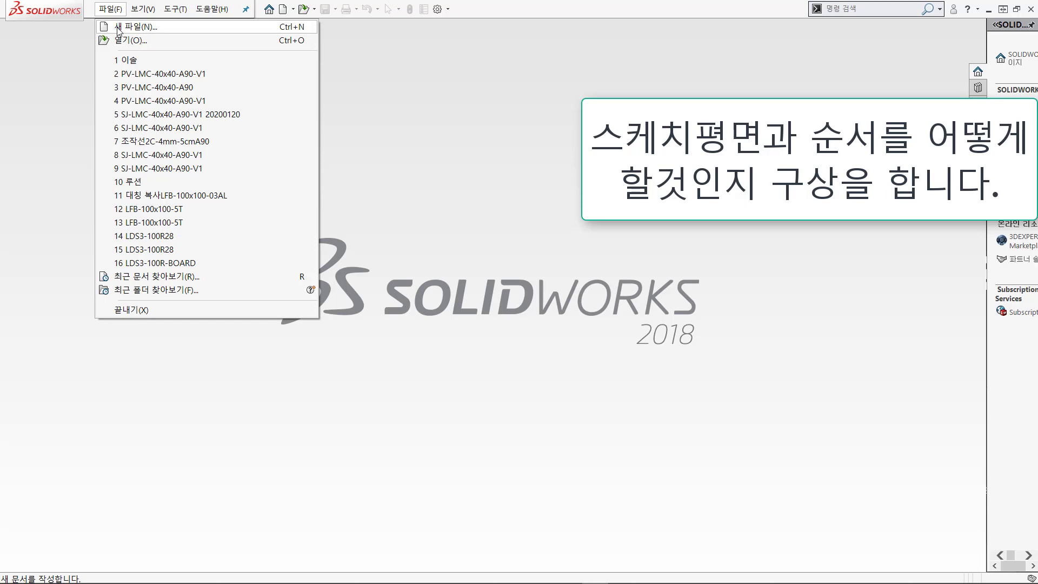
click(118, 28)
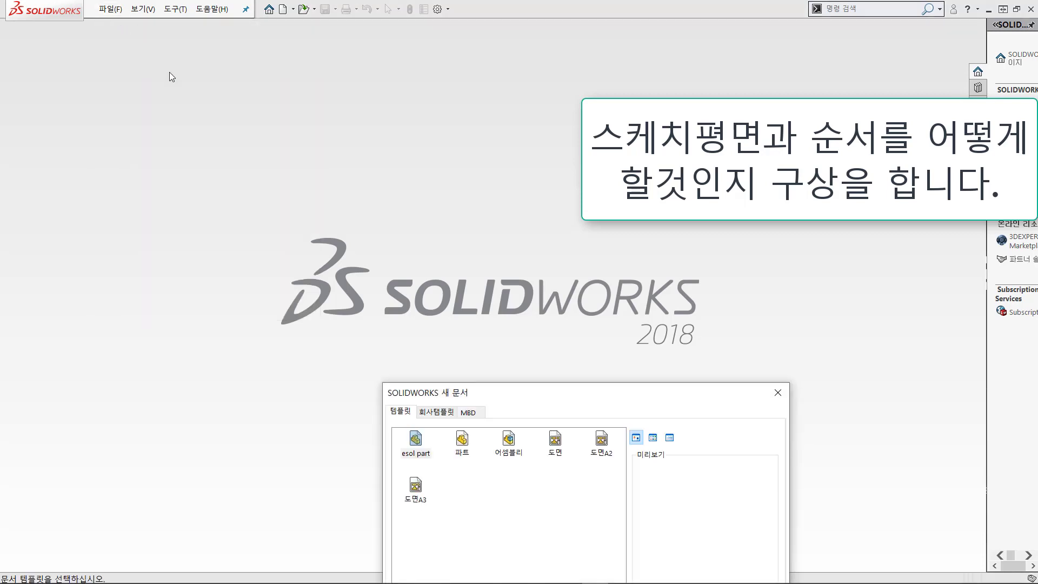
drag(544, 395, 384, 192)
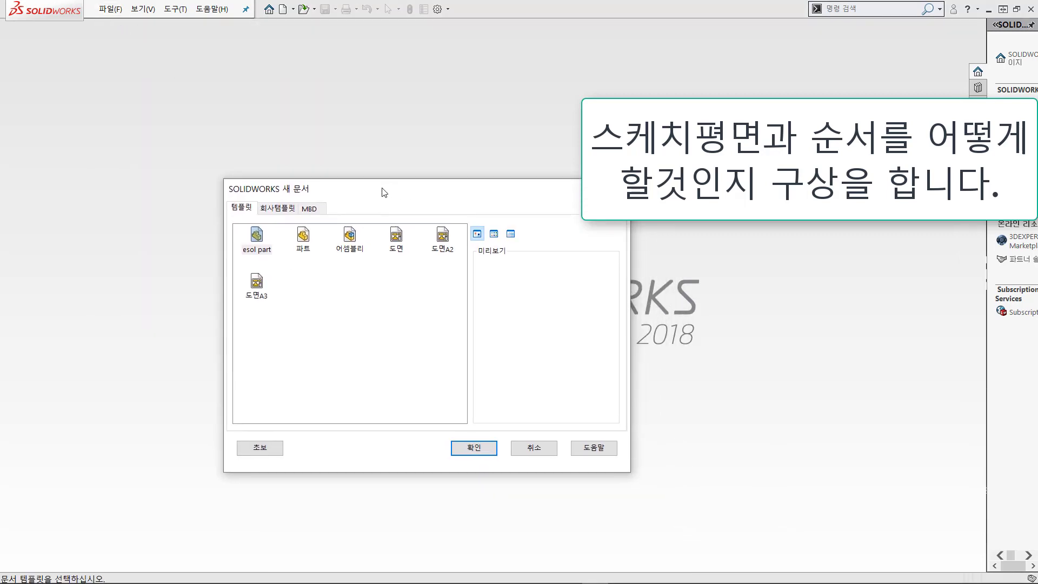
click(304, 238)
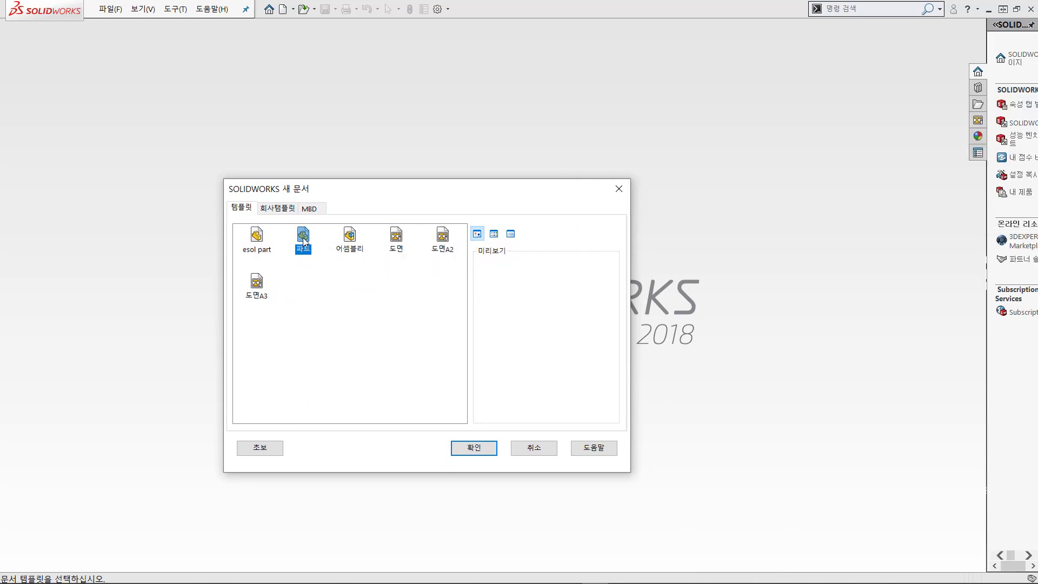
Step: Switch to the PDF drawing in Foxit Reader and examine the dimensioned views of parts 1 and 2 on sheet 13
drag(0, 179, 251, 119)
drag(585, 191, 899, 183)
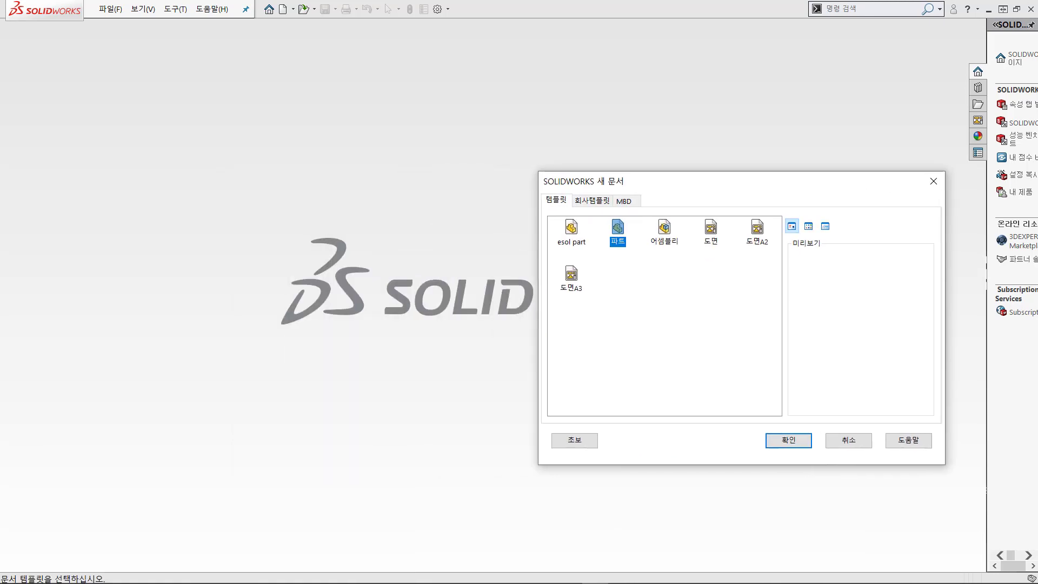
drag(0, 131, 78, 61)
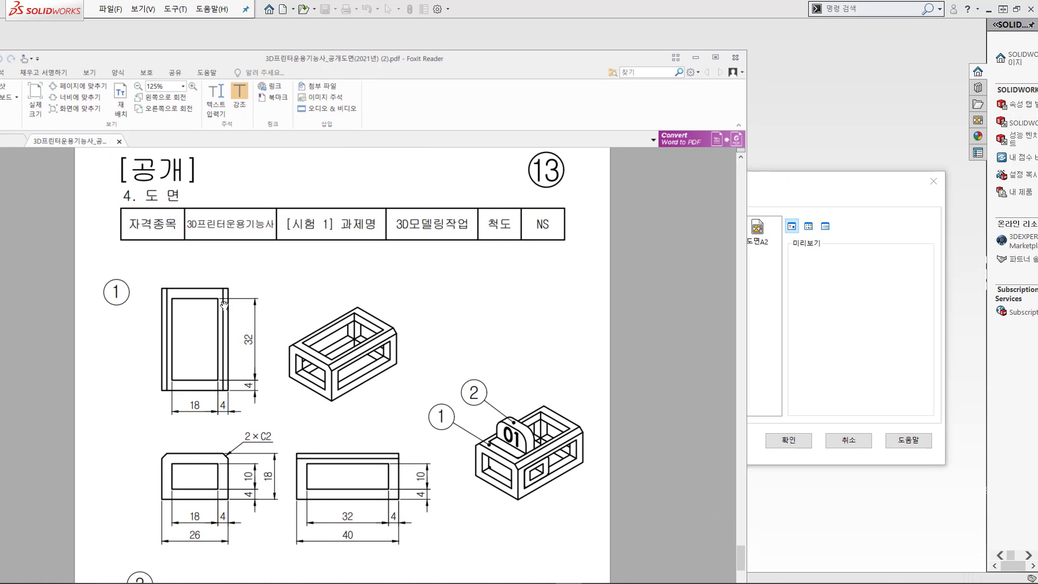
drag(294, 61, 301, 14)
scroll(187, 449, down, 3)
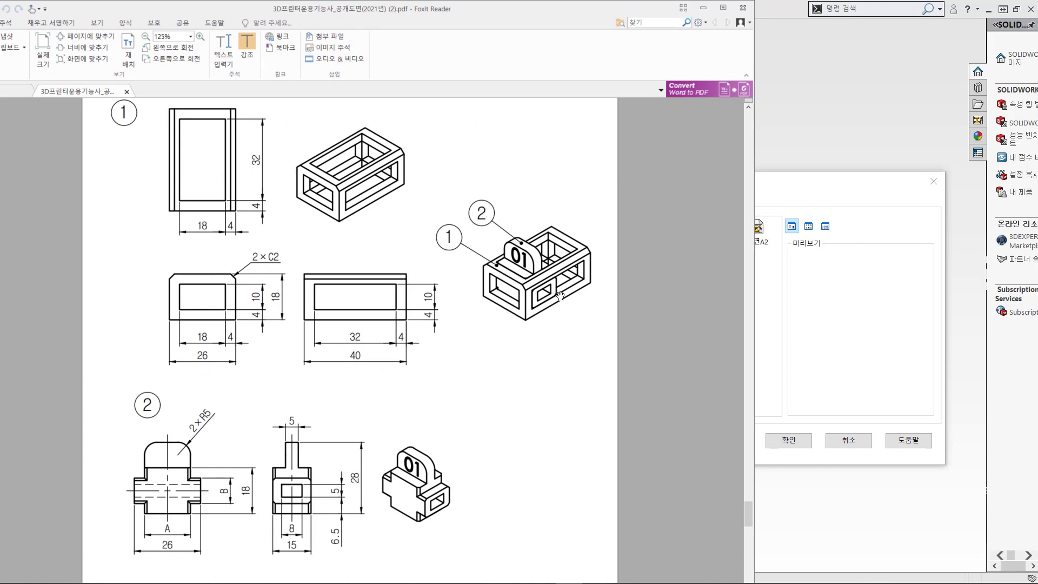
Step: Return to SOLIDWORKS, create the part from the 파트 template and open a sketch on the front plane (정면)
click(833, 193)
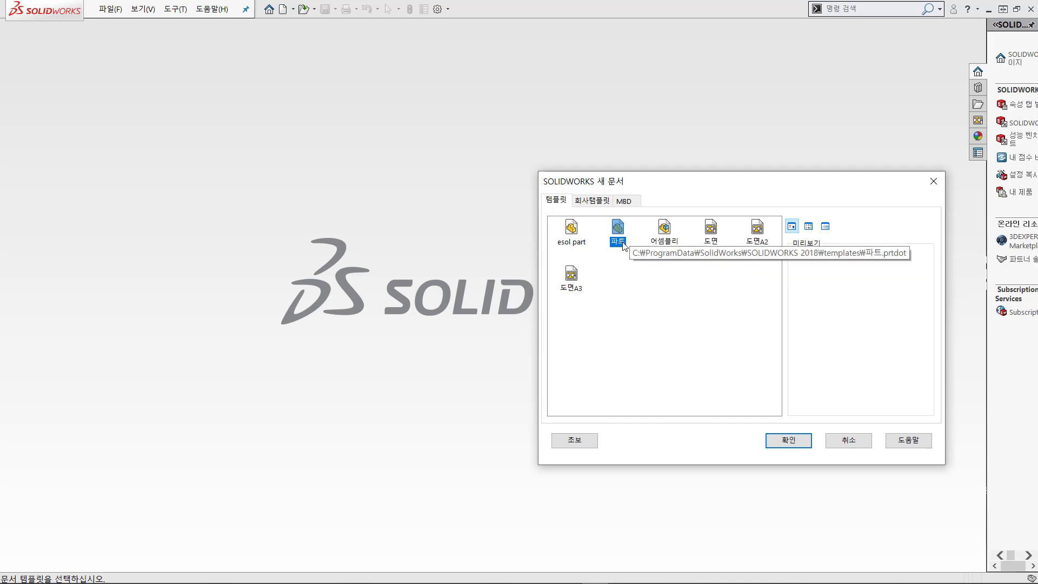
click(784, 439)
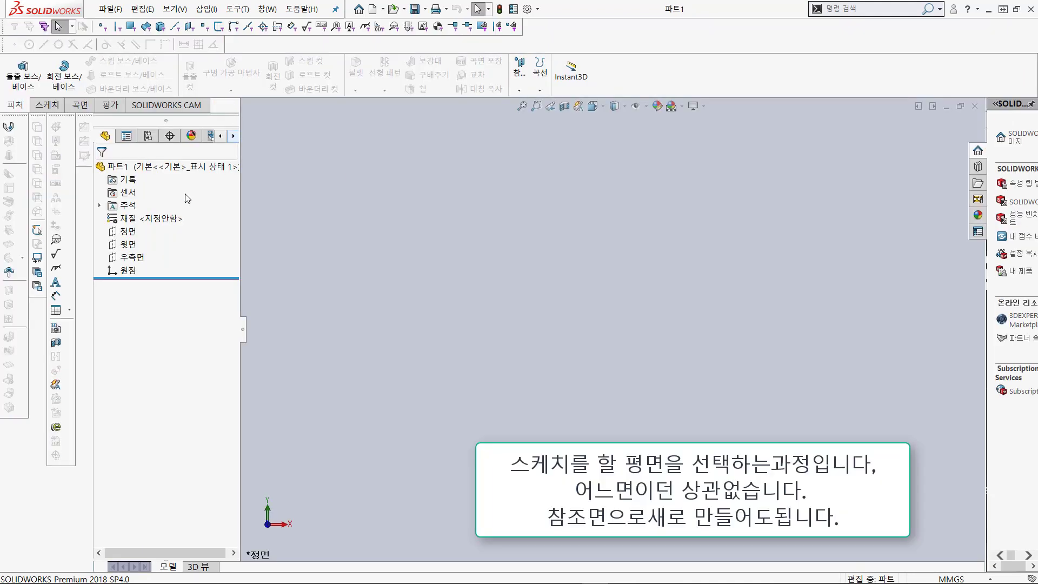
click(126, 232)
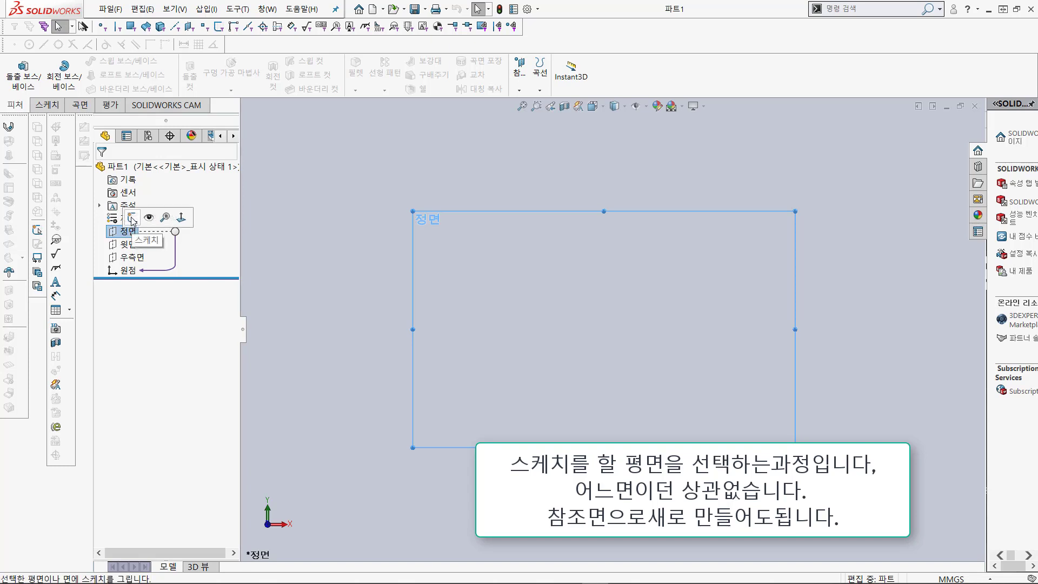
click(47, 105)
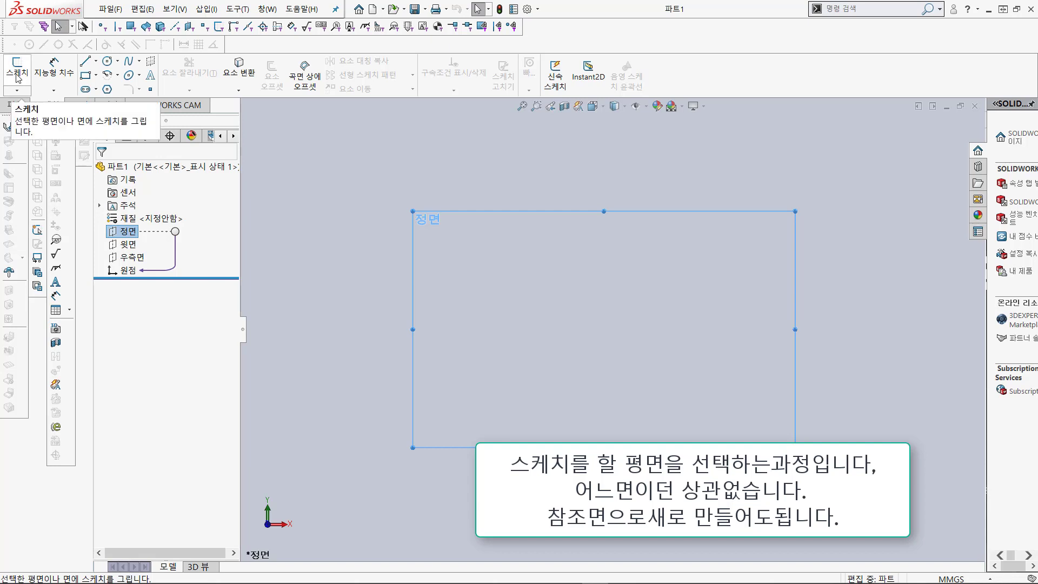
click(18, 76)
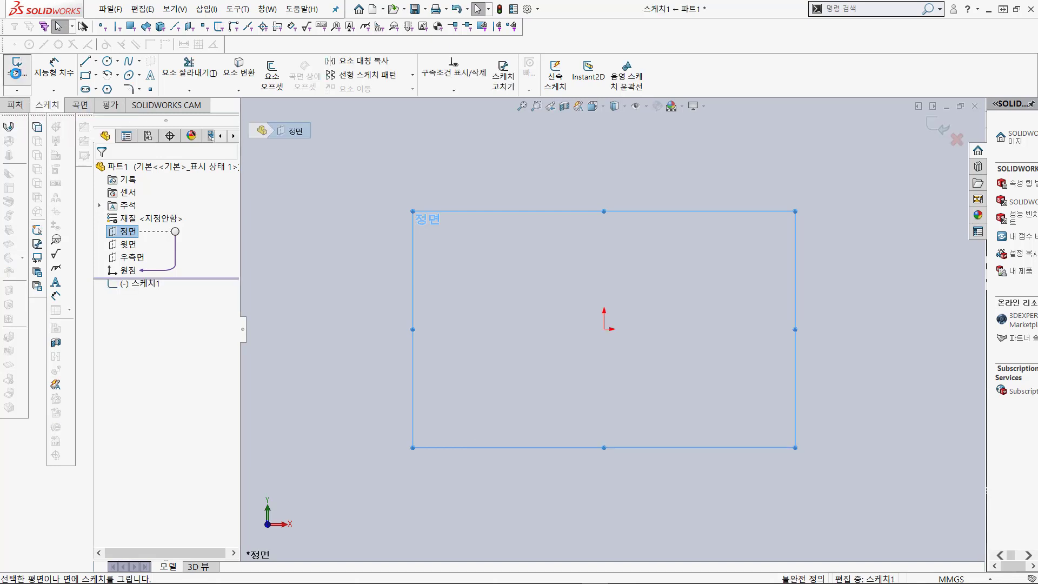
Step: Check the PDF drawing again and sketch a corner rectangle about 39.5 mm wide and 40.5 mm high beside the origin
key(alt+Tab)
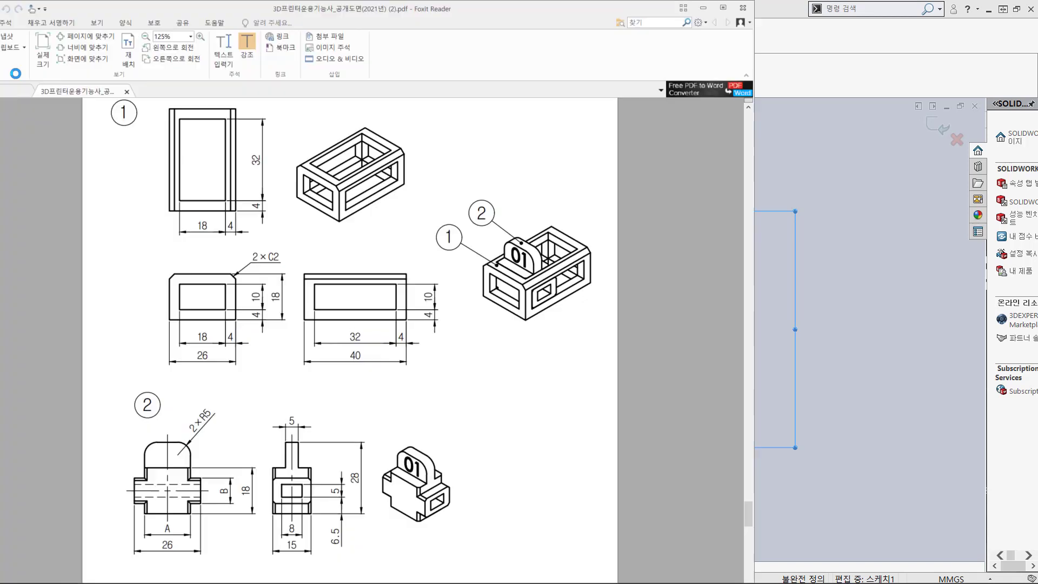
drag(325, 14, 0, 108)
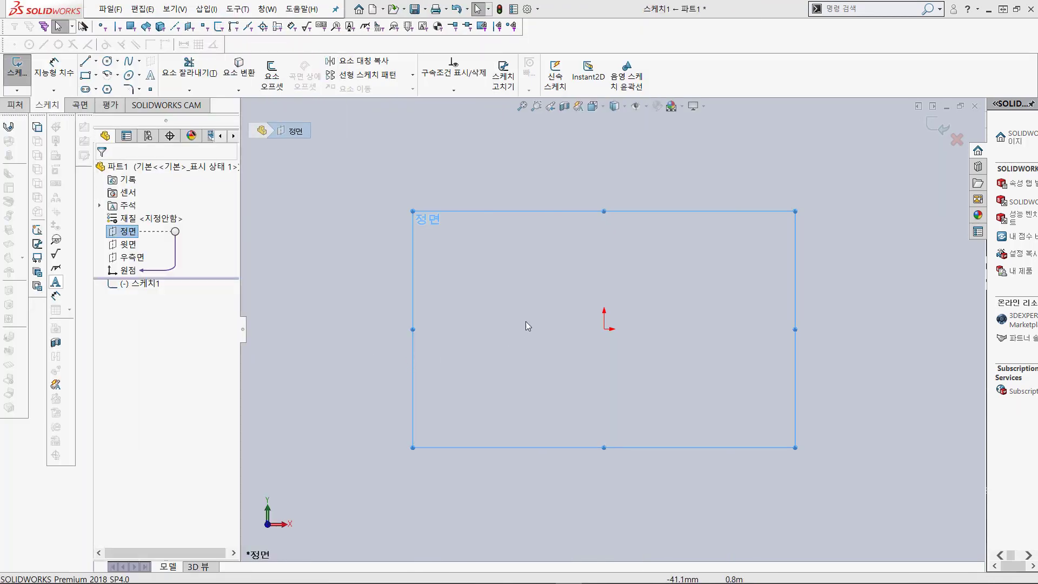
click(85, 74)
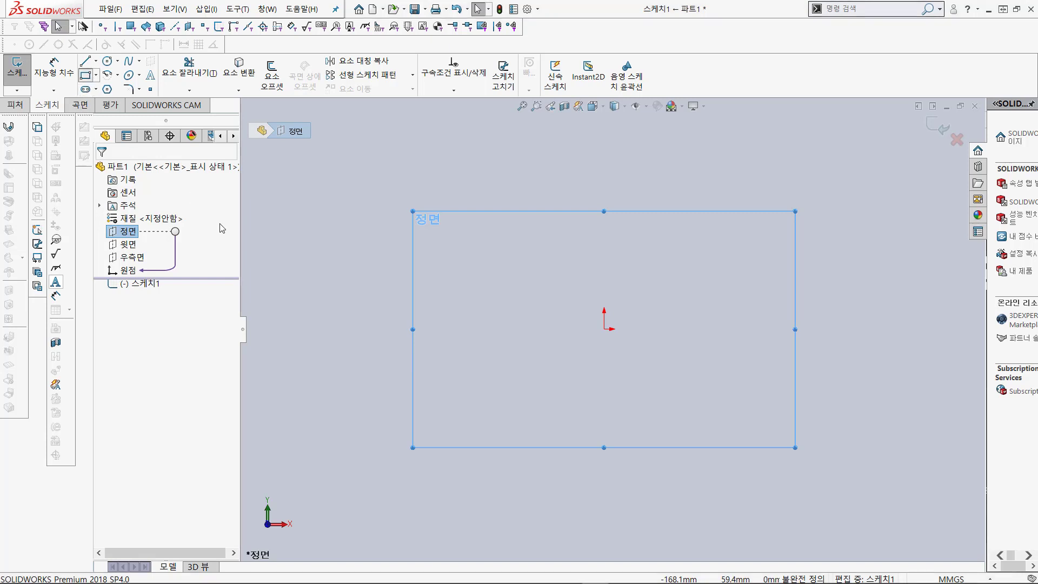
drag(507, 284, 592, 371)
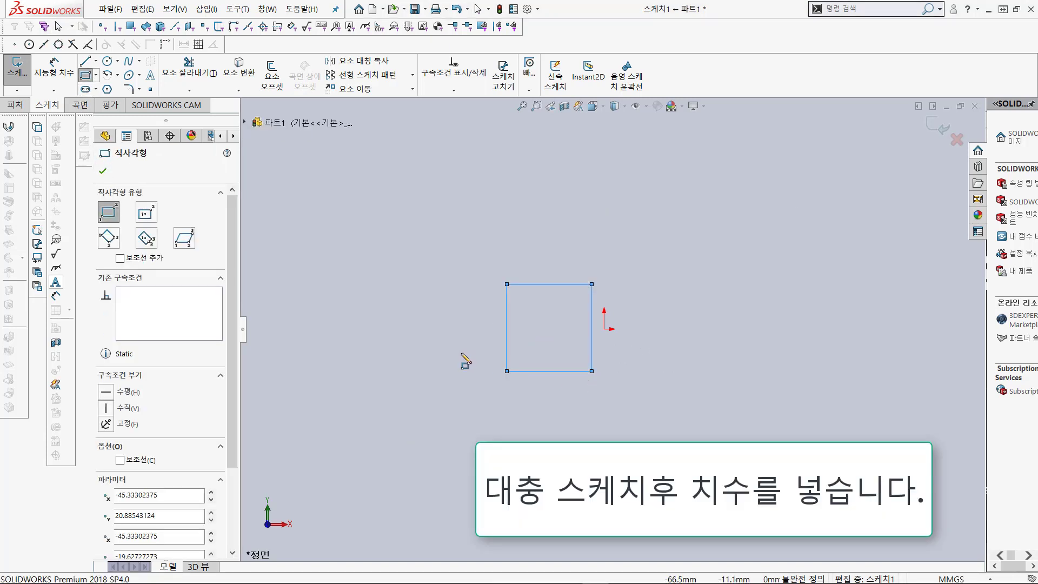
Step: Dimension the rectangle 26 mm wide and 18 mm high
click(54, 69)
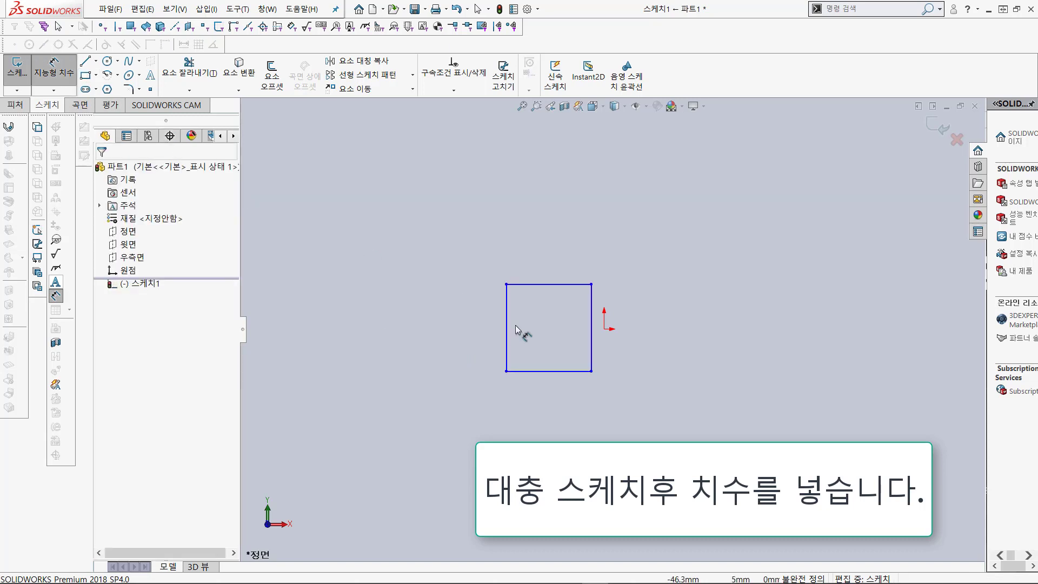
click(573, 377)
click(568, 420)
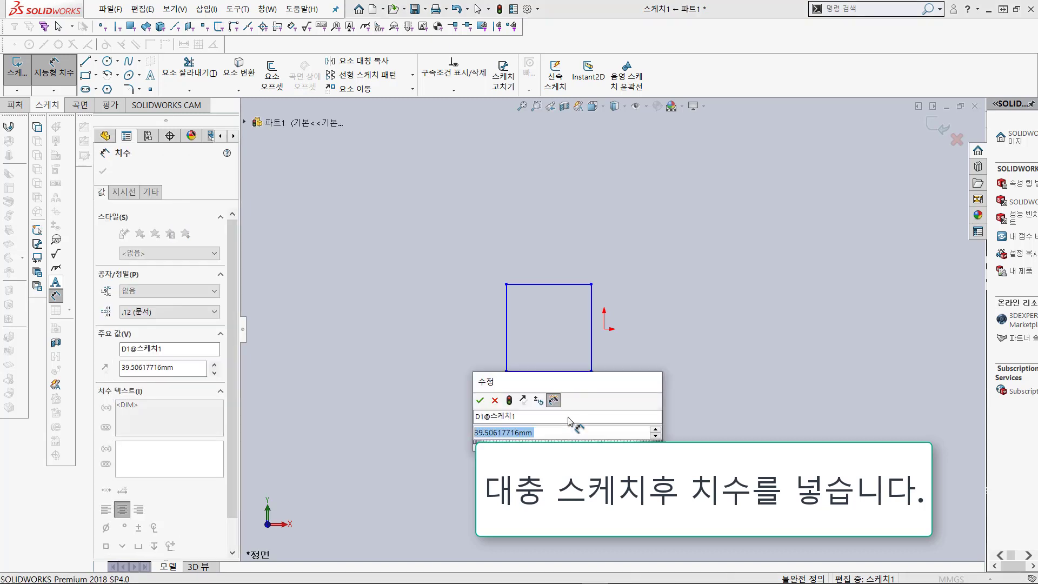
text(26)
key(Return)
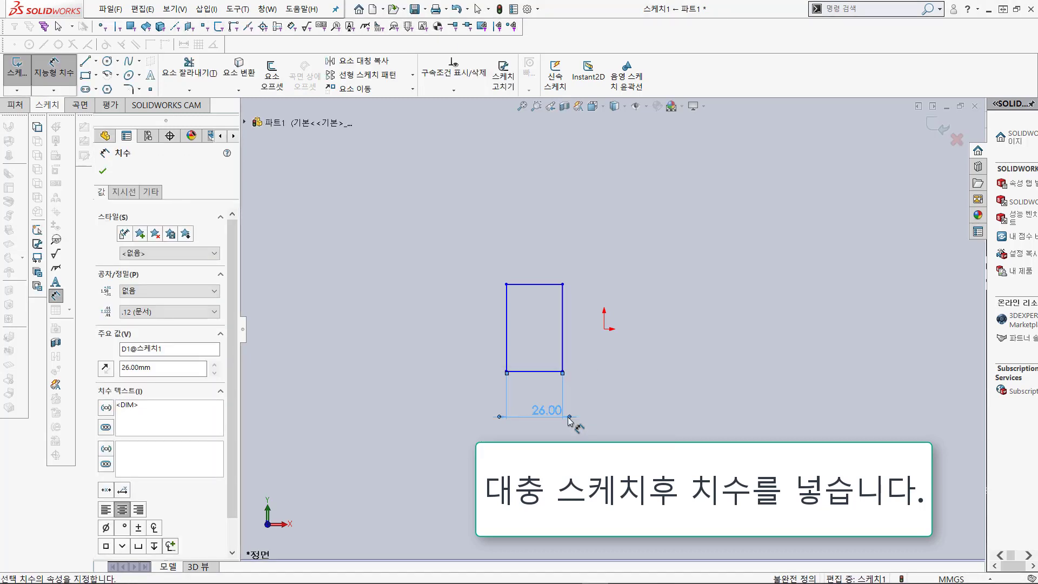
click(563, 354)
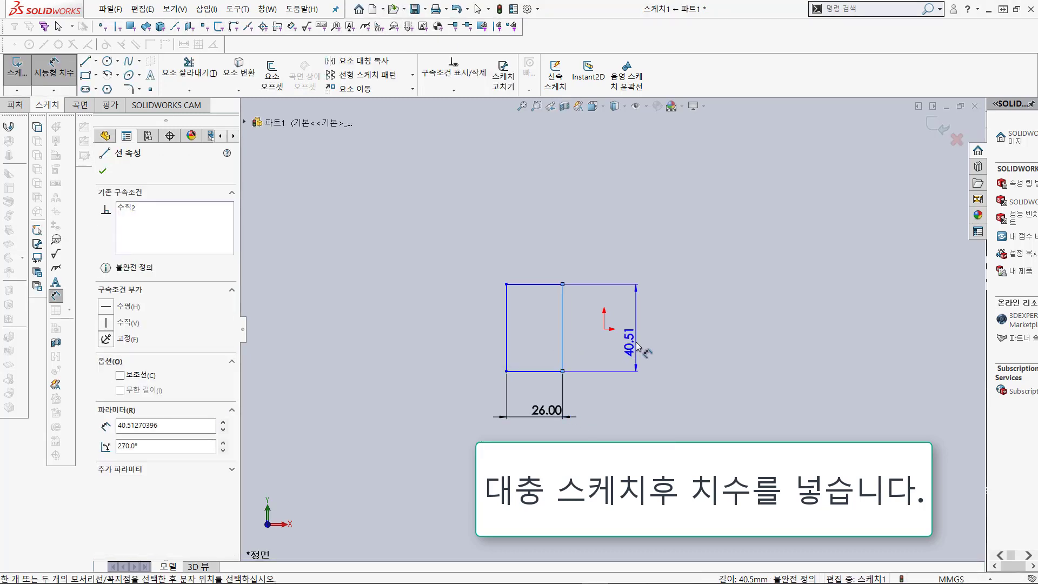
click(638, 346)
text(18)
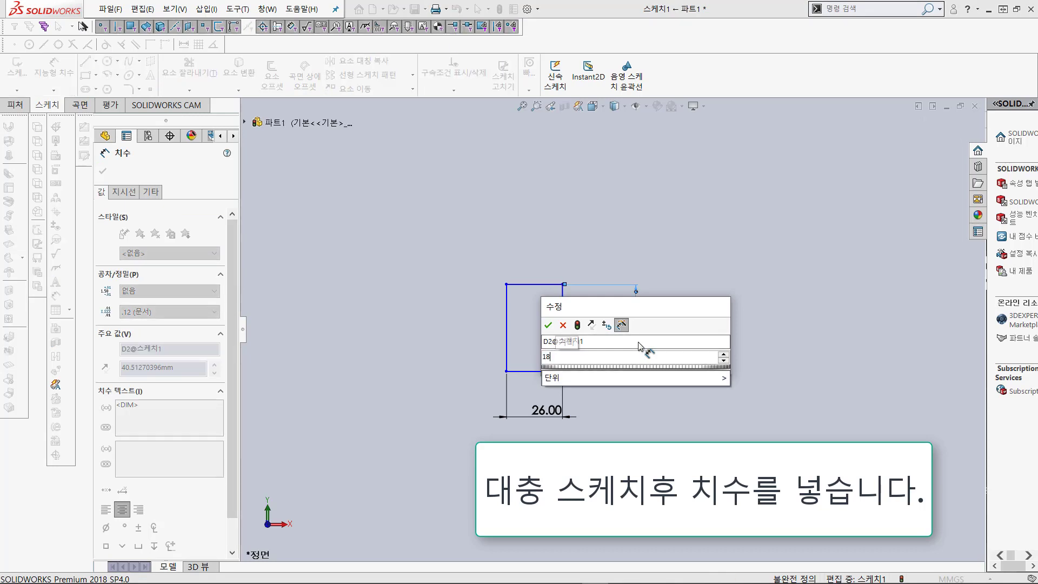
key(Return)
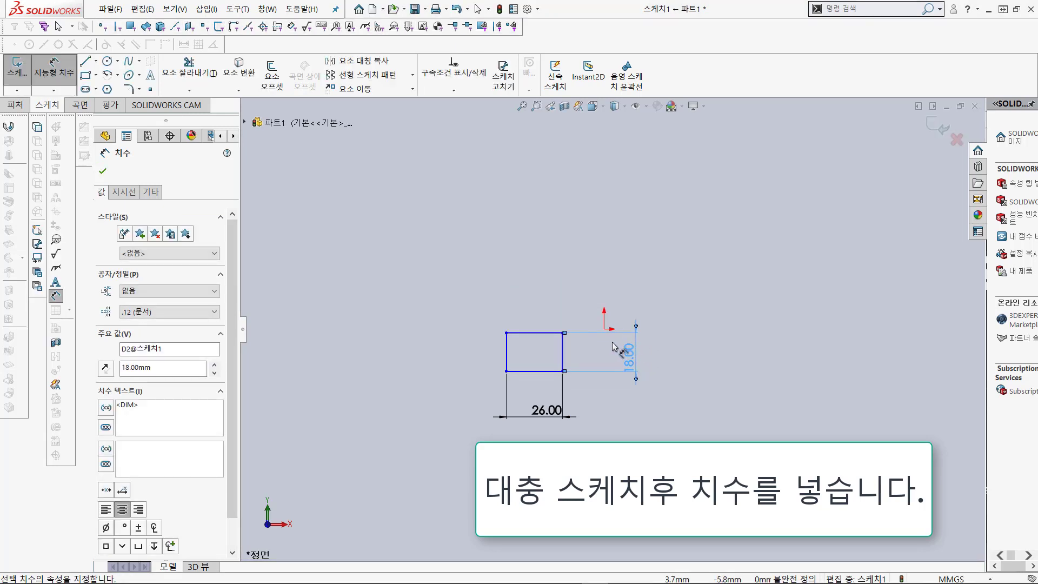
click(101, 171)
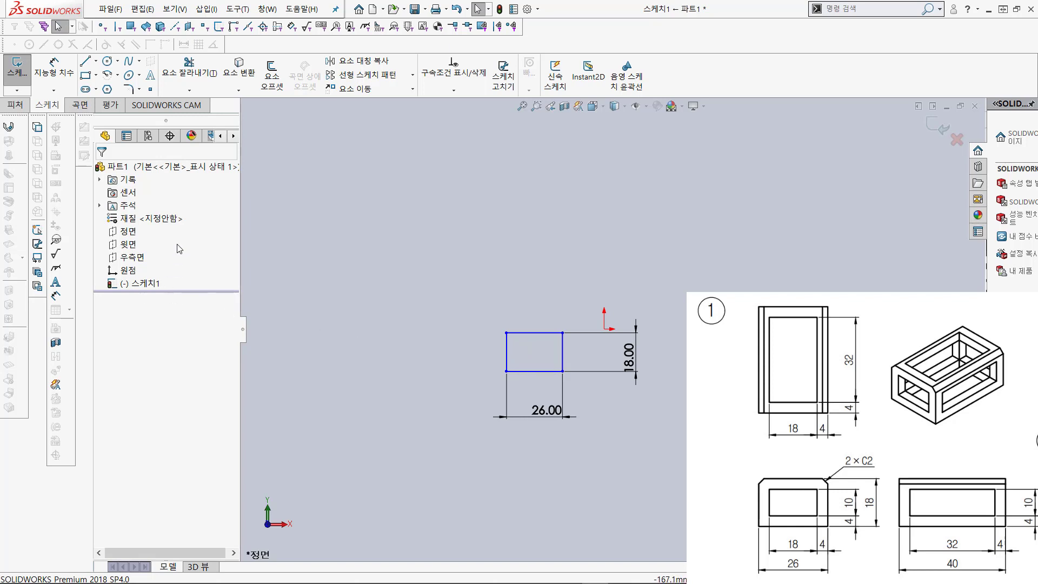
Step: Offset the rectangle's outline 4 mm inward with the direction reversed
click(269, 81)
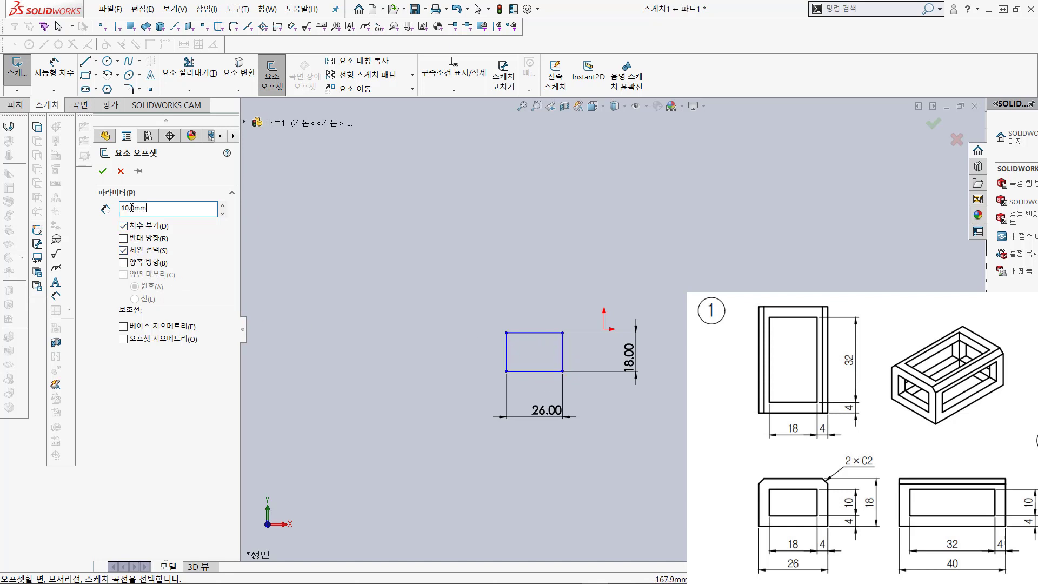
text(4)
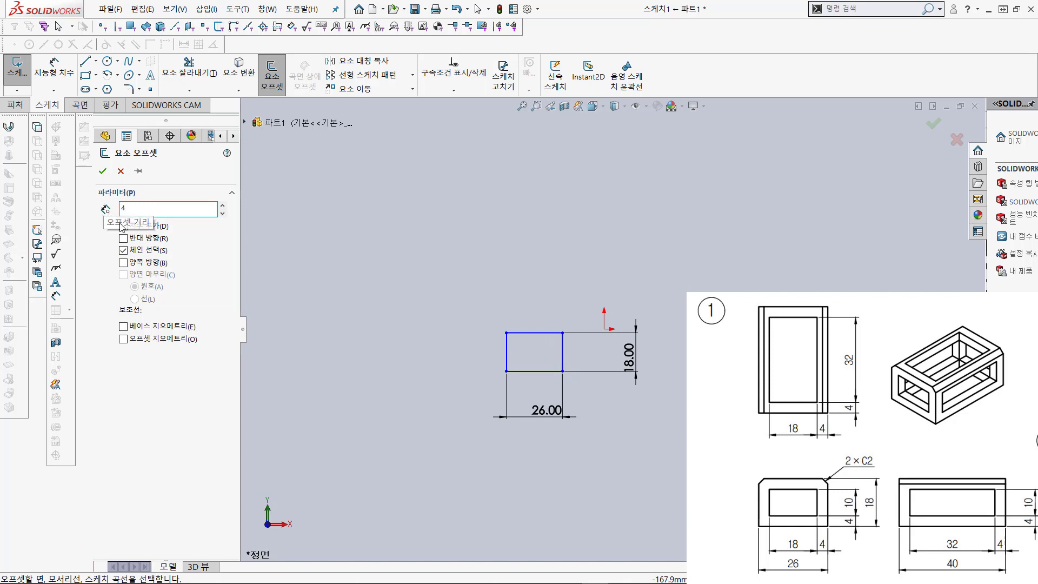
click(506, 351)
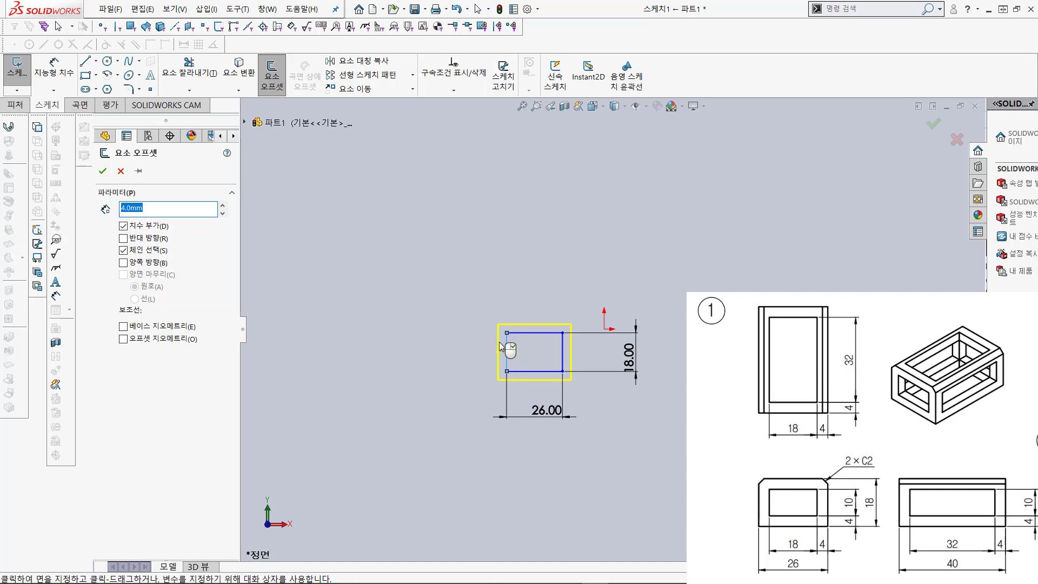
click(124, 240)
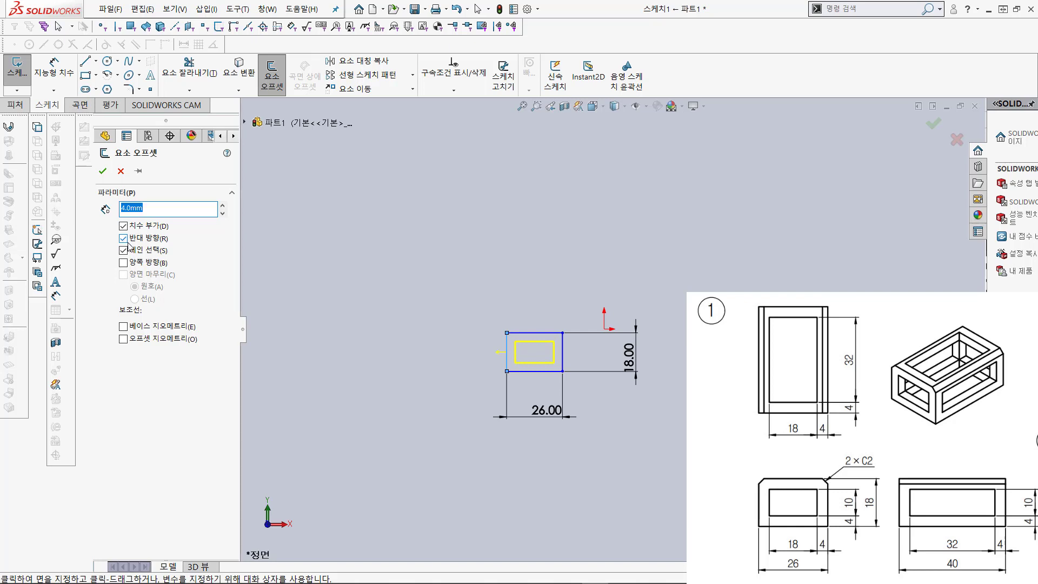
click(103, 172)
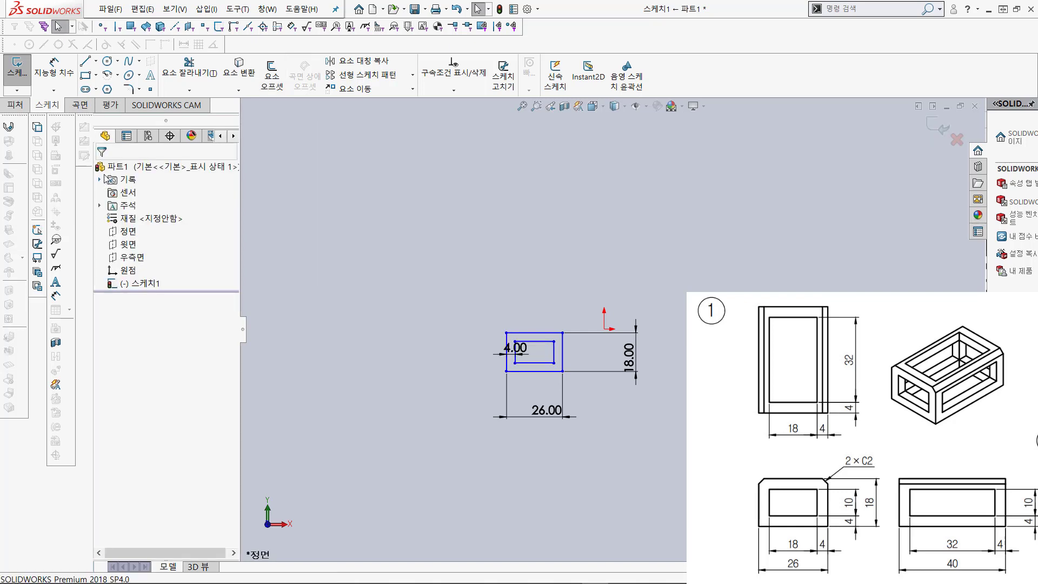
Step: Close the sketch and extrude the rectangular frame profile 40 mm with the direction reversed
click(20, 80)
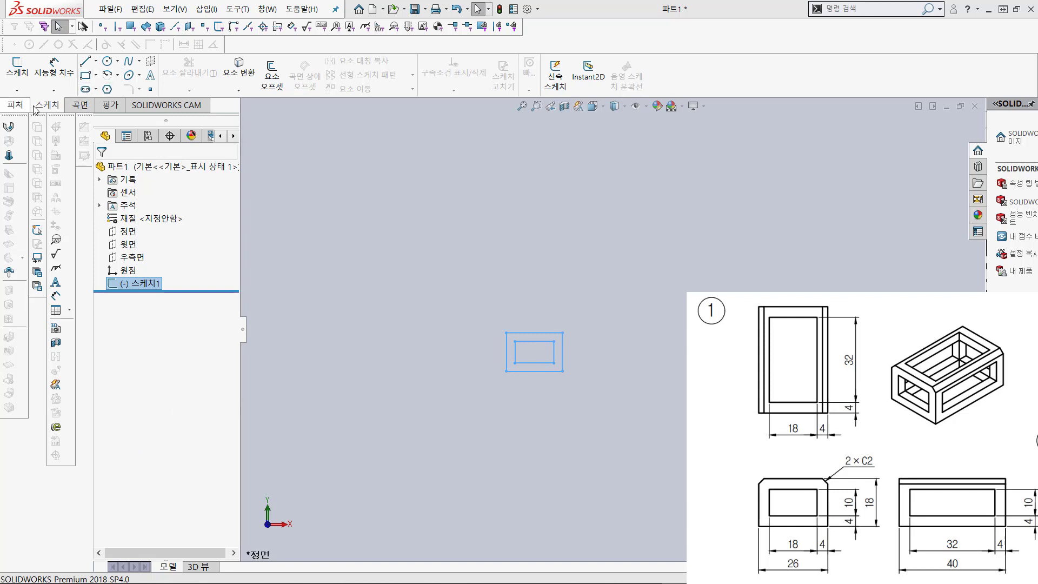
click(15, 106)
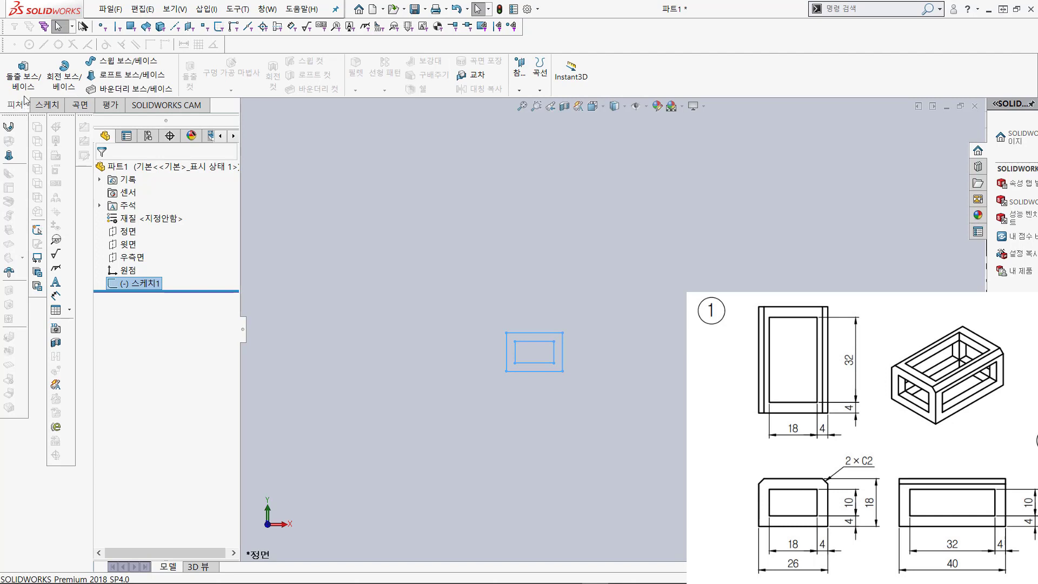
click(24, 82)
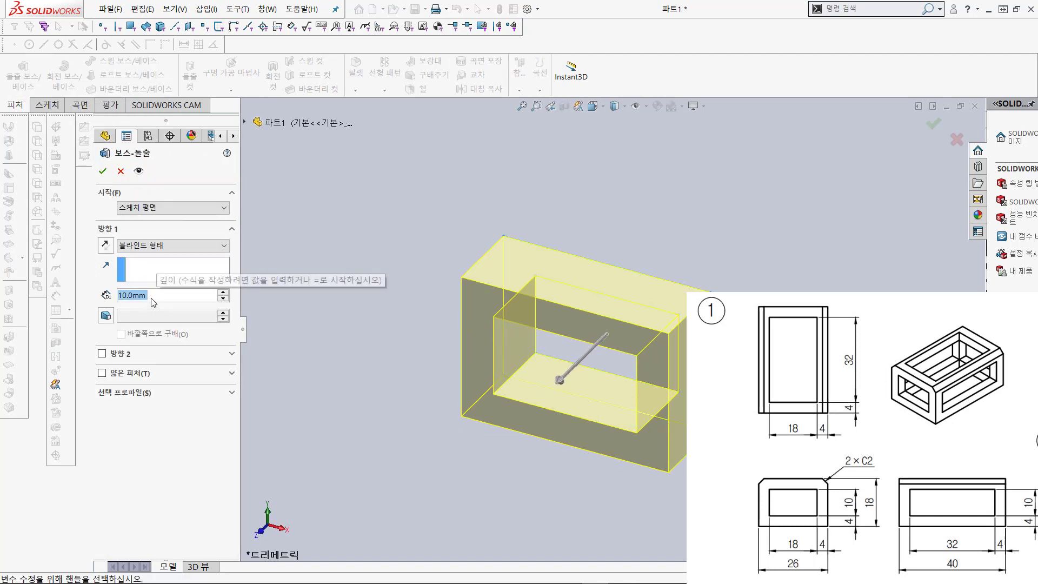
text(40)
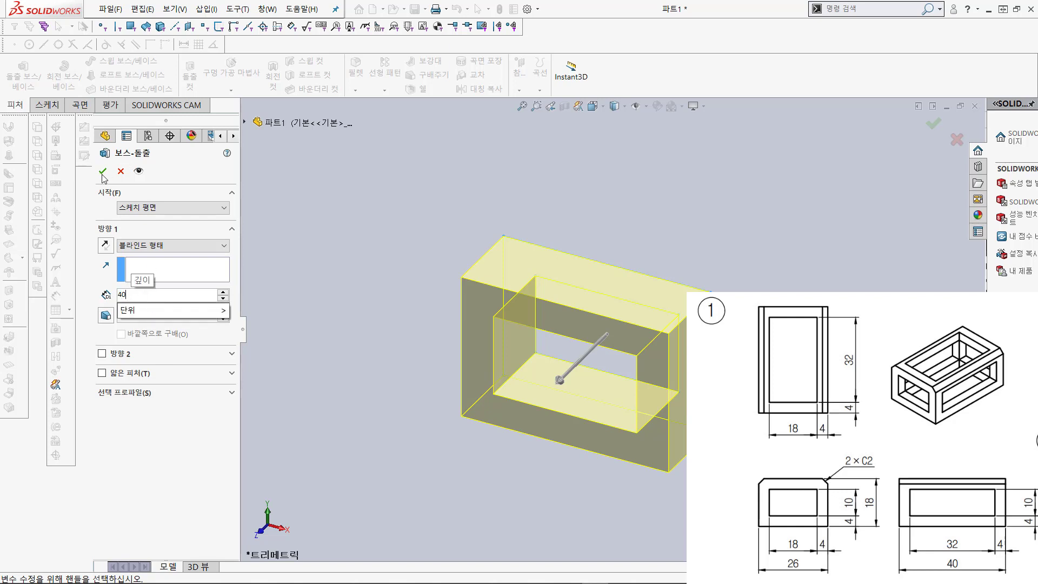
key(Return)
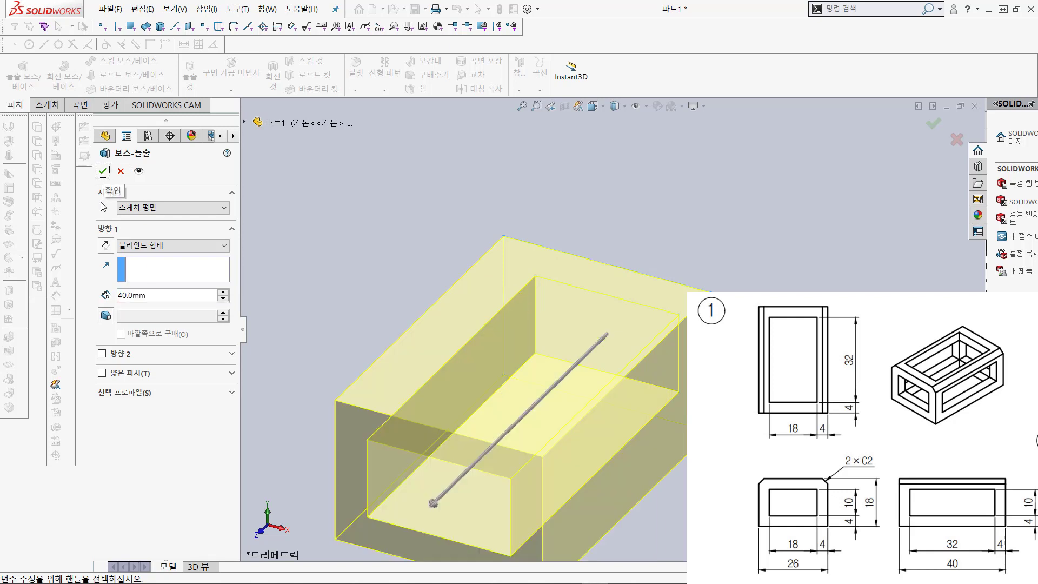
click(105, 246)
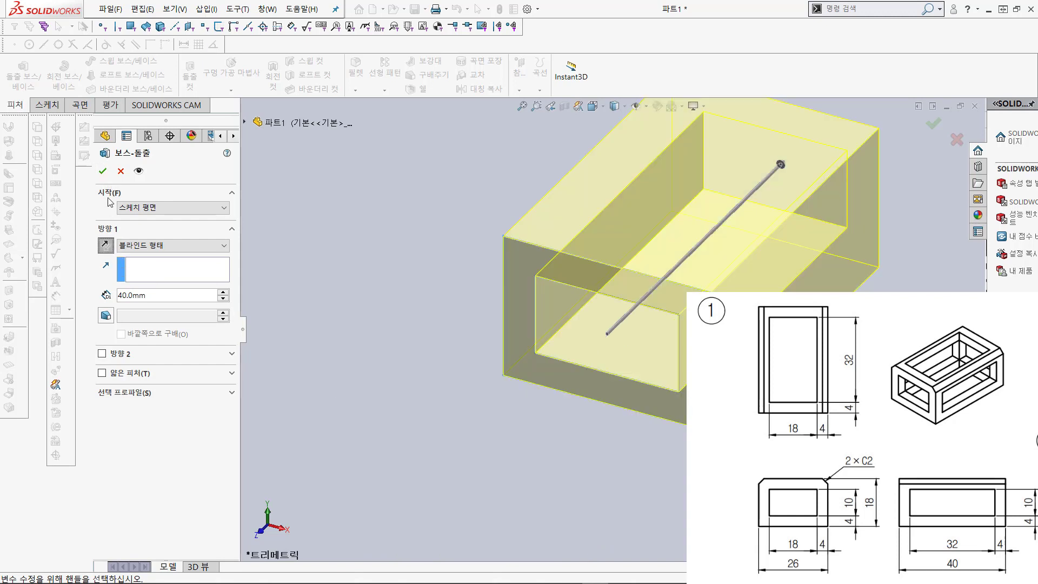
click(102, 171)
click(379, 302)
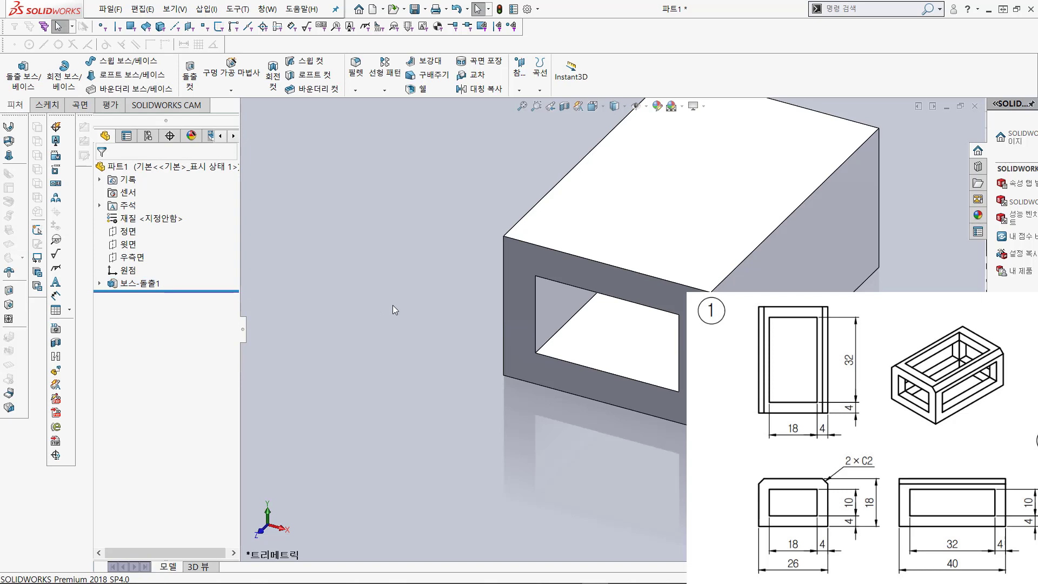
Step: Open a sketch on the right-hand long side face and offset the face's outline 4 mm inward with the direction reversed
scroll(443, 321, up, 4)
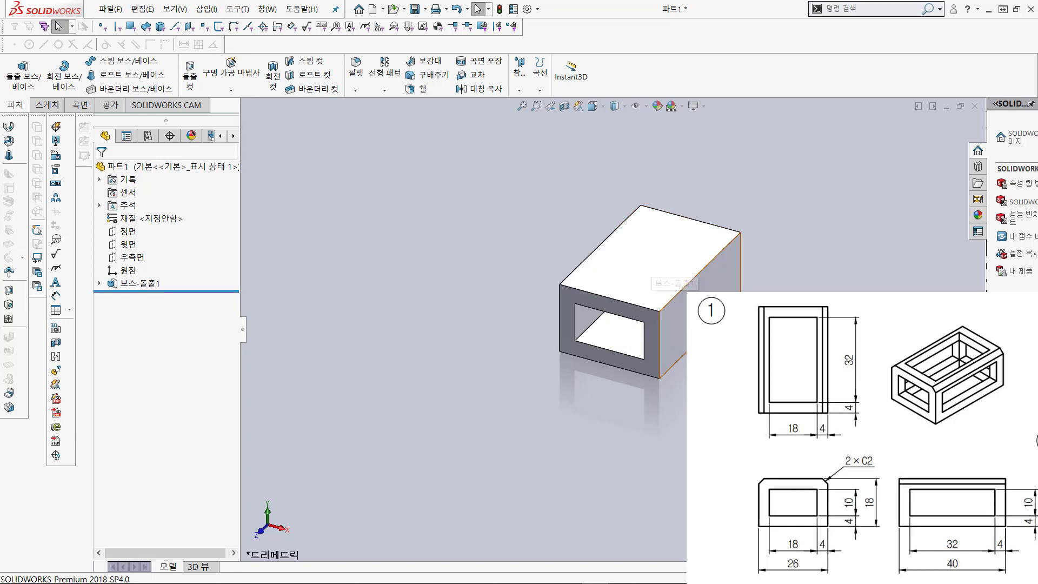
click(46, 106)
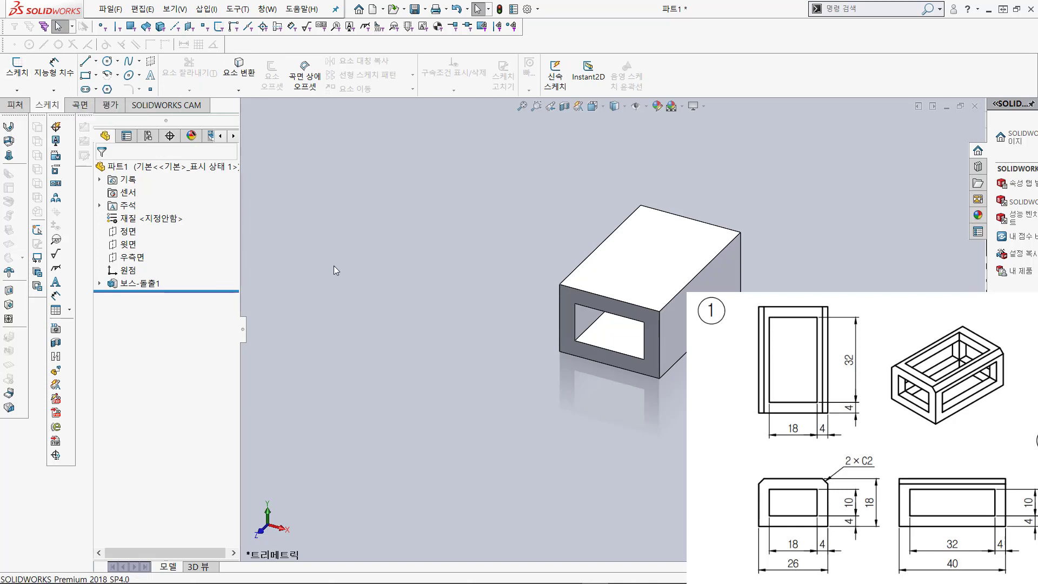
click(20, 81)
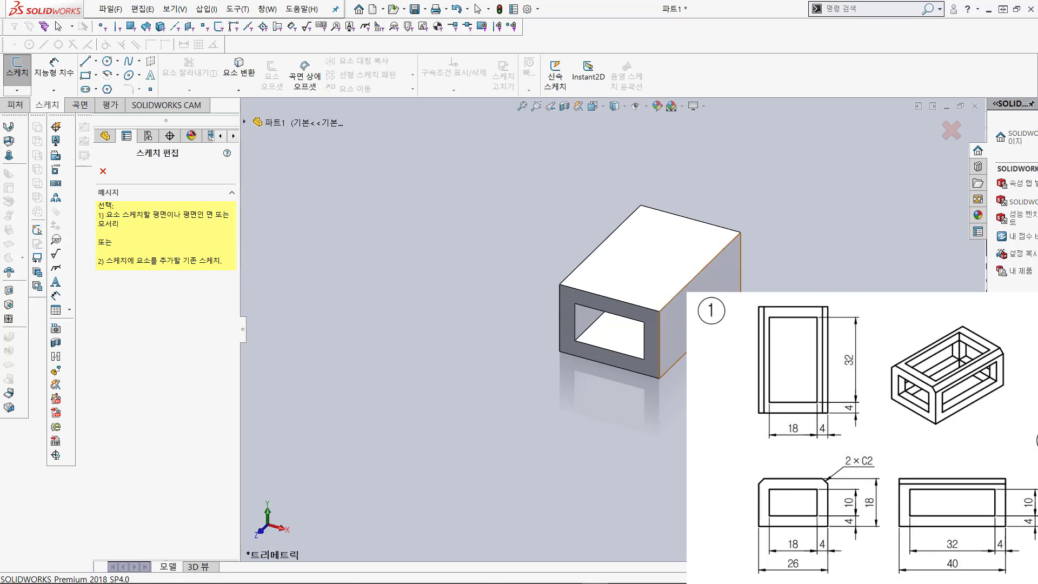
click(683, 317)
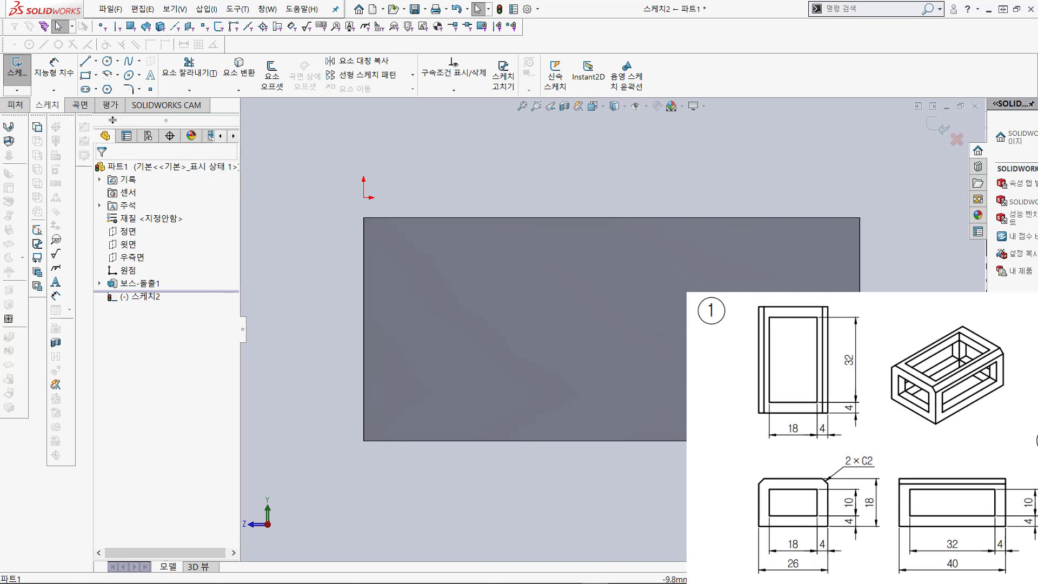
click(269, 81)
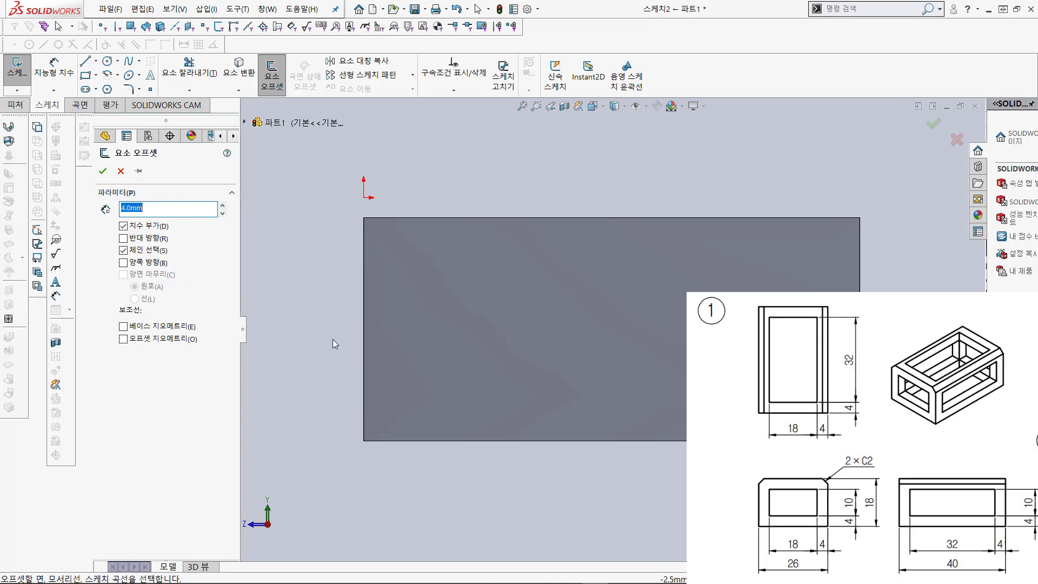
click(124, 237)
click(408, 313)
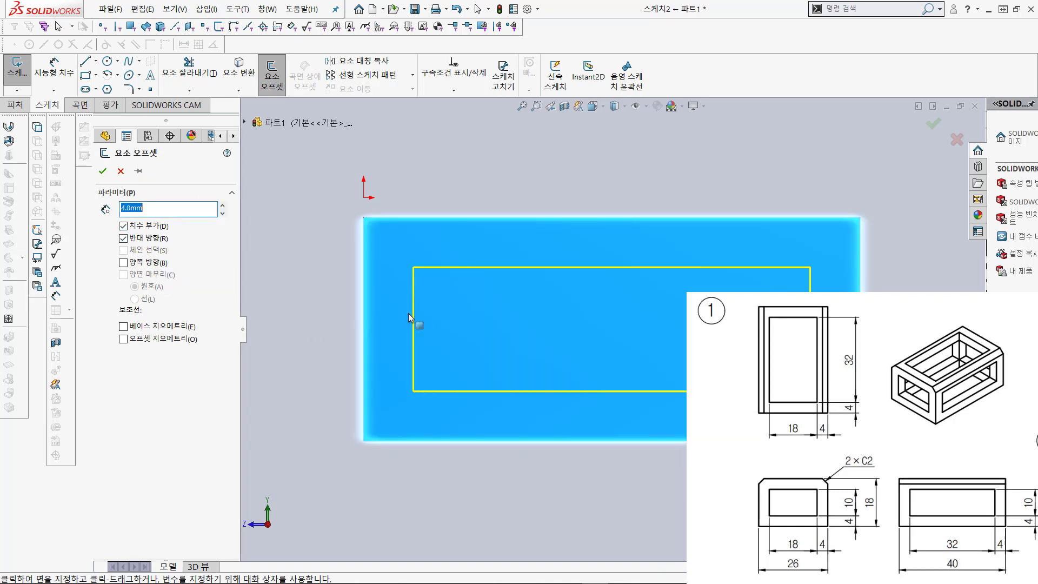
click(102, 173)
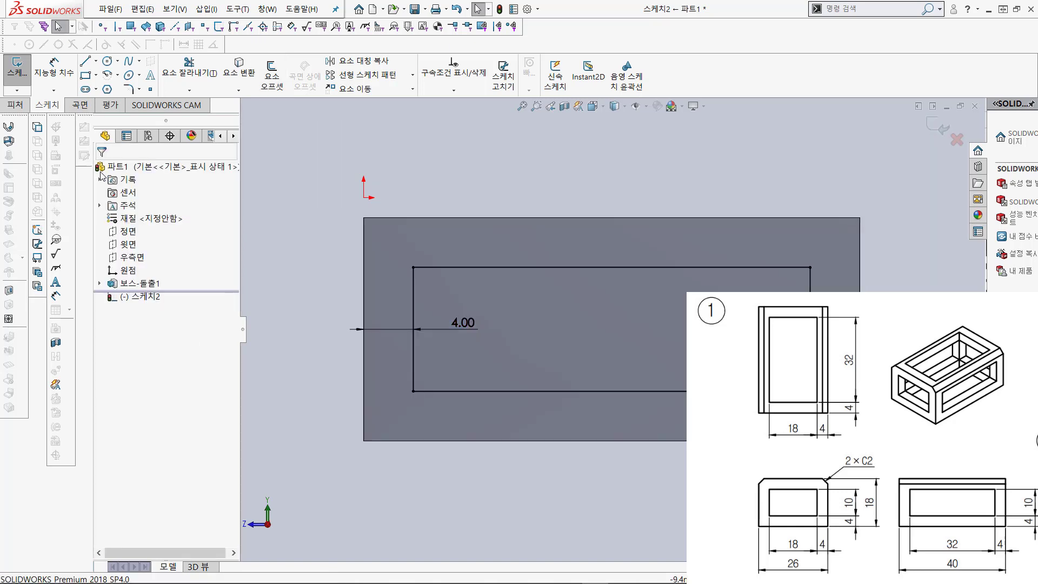
Step: Close the side-face sketch and extrude-cut its inner rectangle with the 관통 (through all) end condition
click(19, 80)
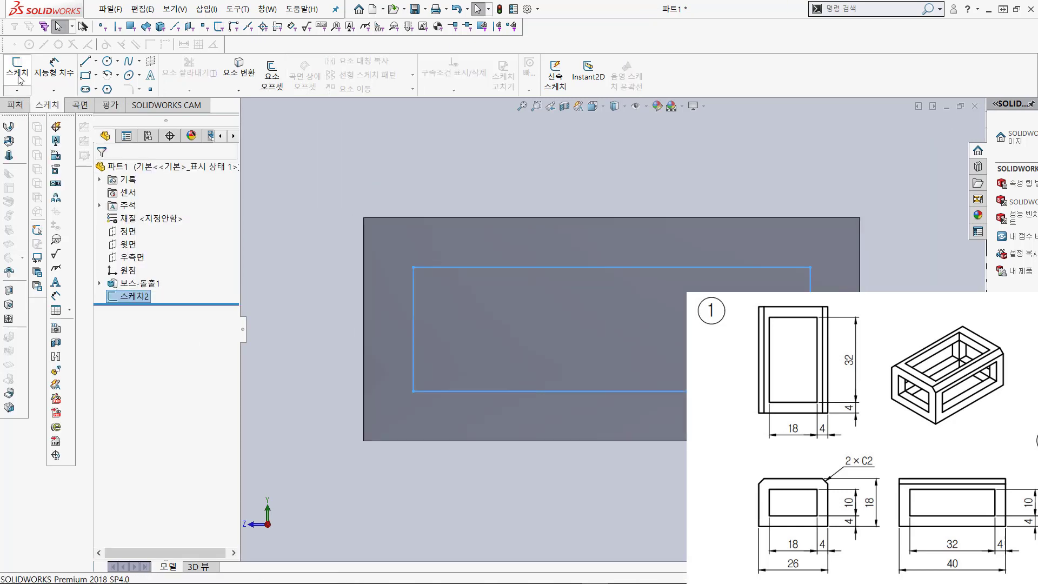
click(21, 107)
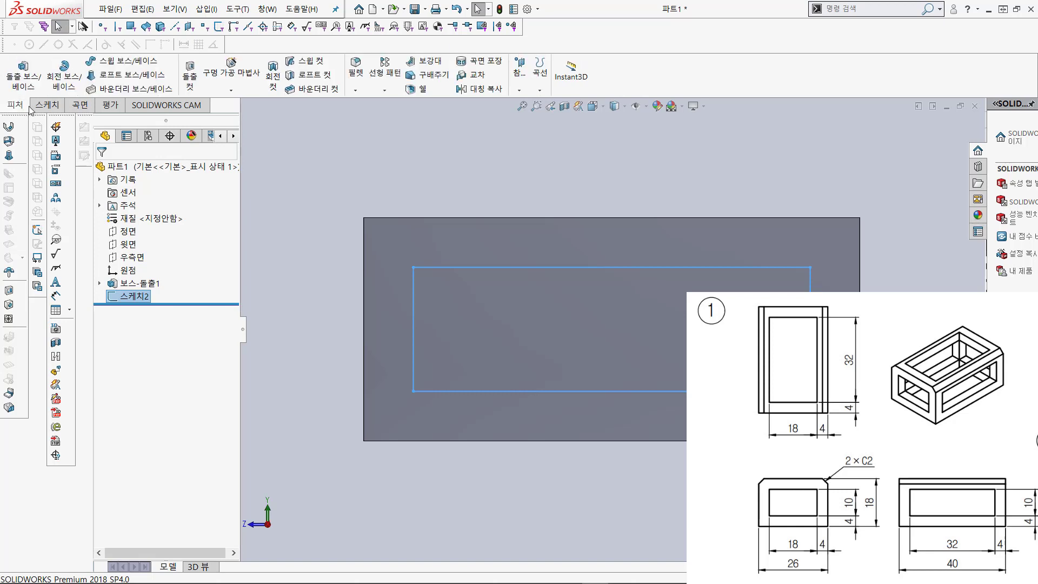
click(190, 88)
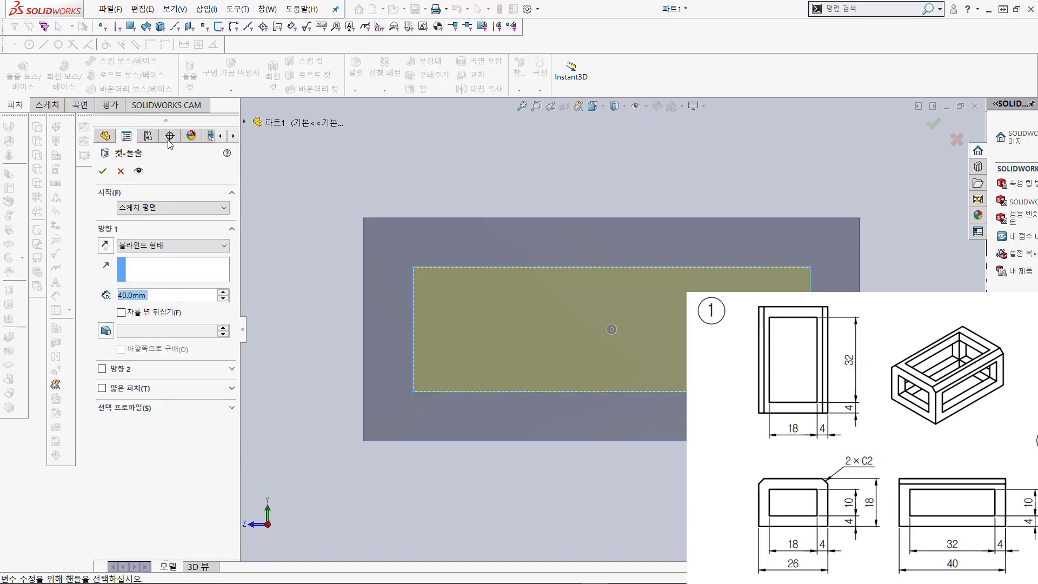
click(167, 250)
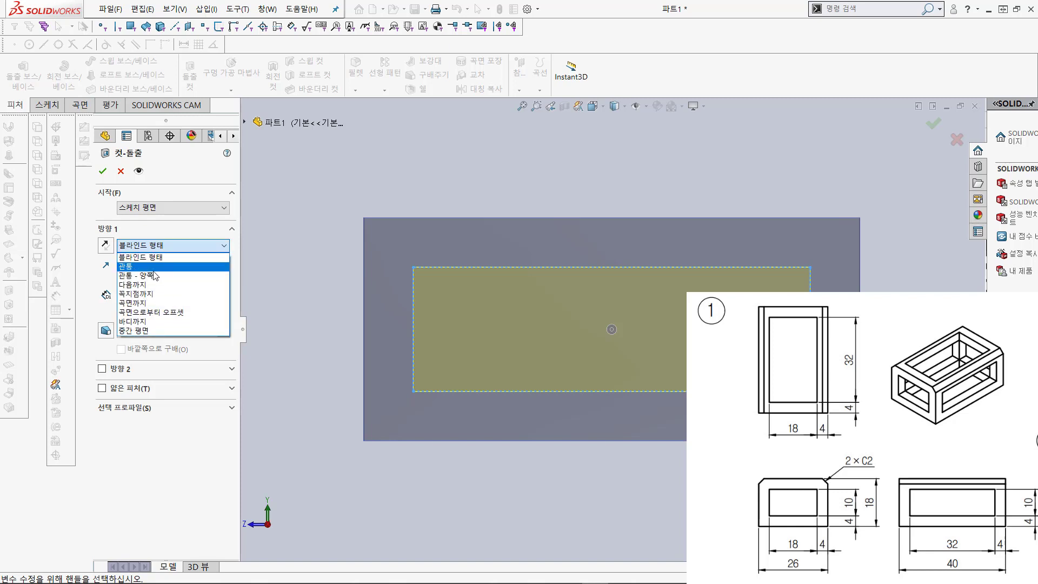
click(154, 261)
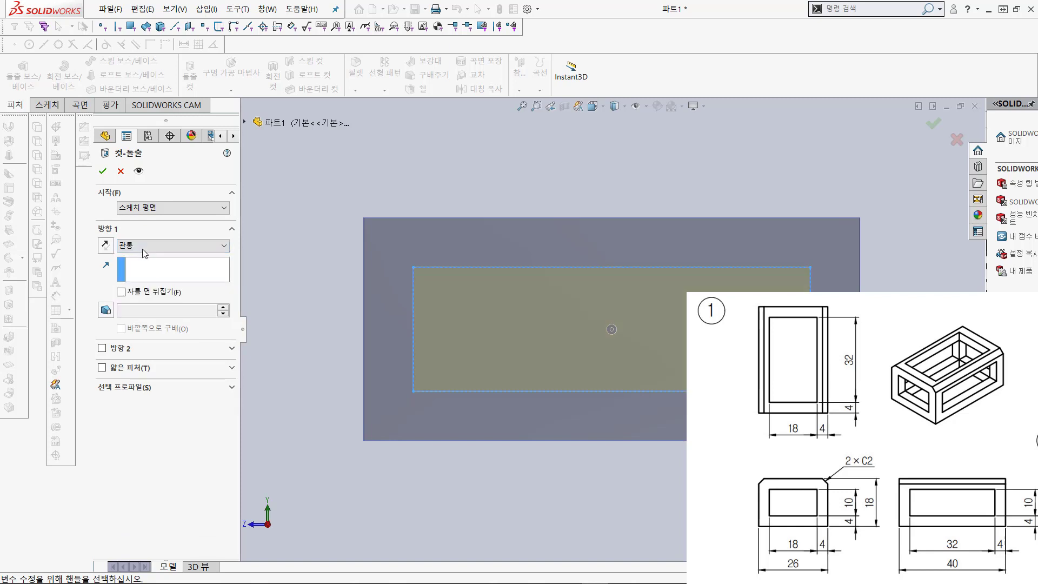
click(102, 171)
Step: Open a sketch on the box's top face and offset the face's outline 4 mm inward with the direction reversed
middle_drag(302, 238, 469, 247)
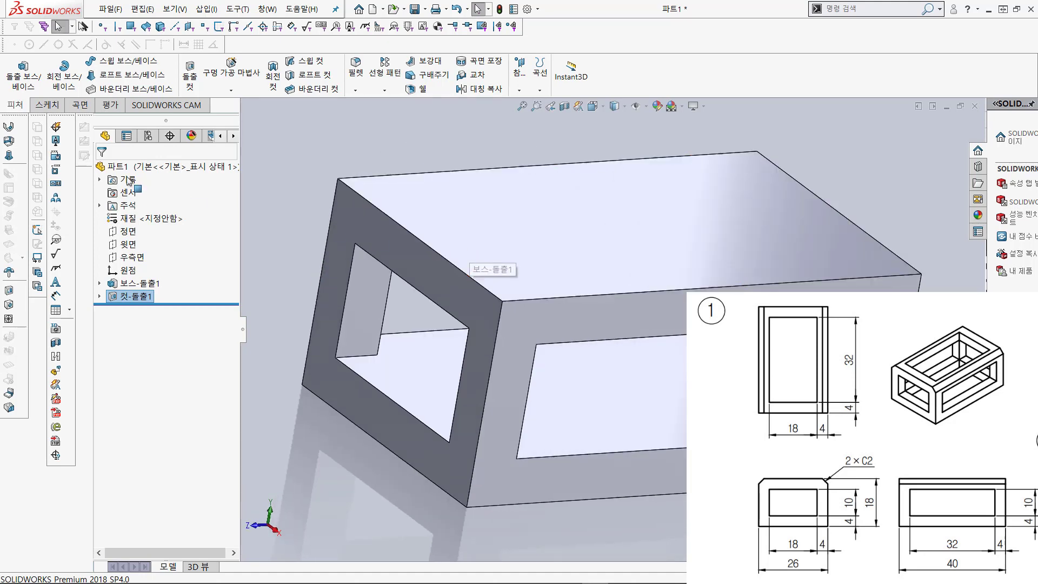
click(41, 105)
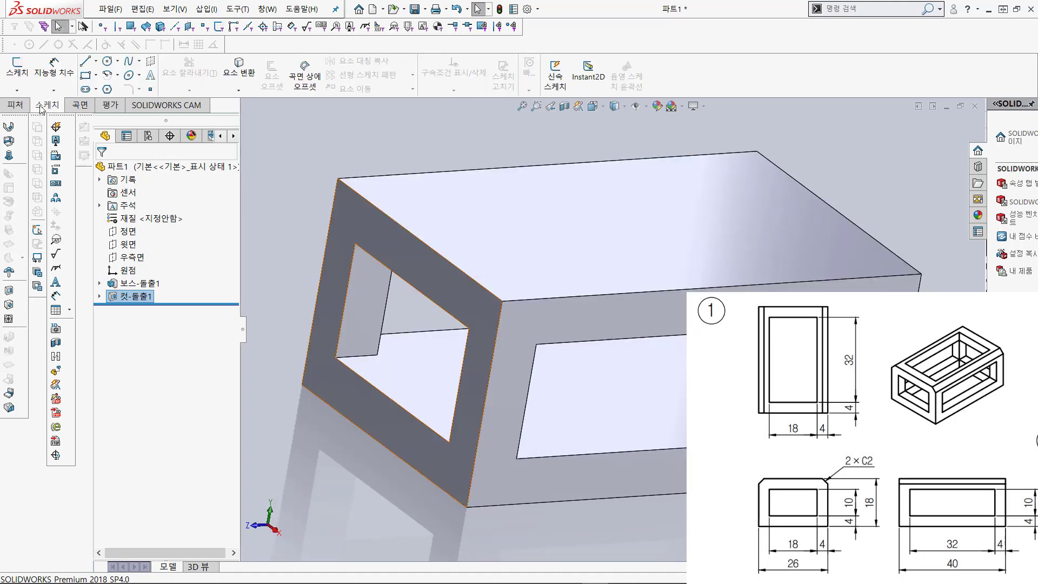
click(19, 73)
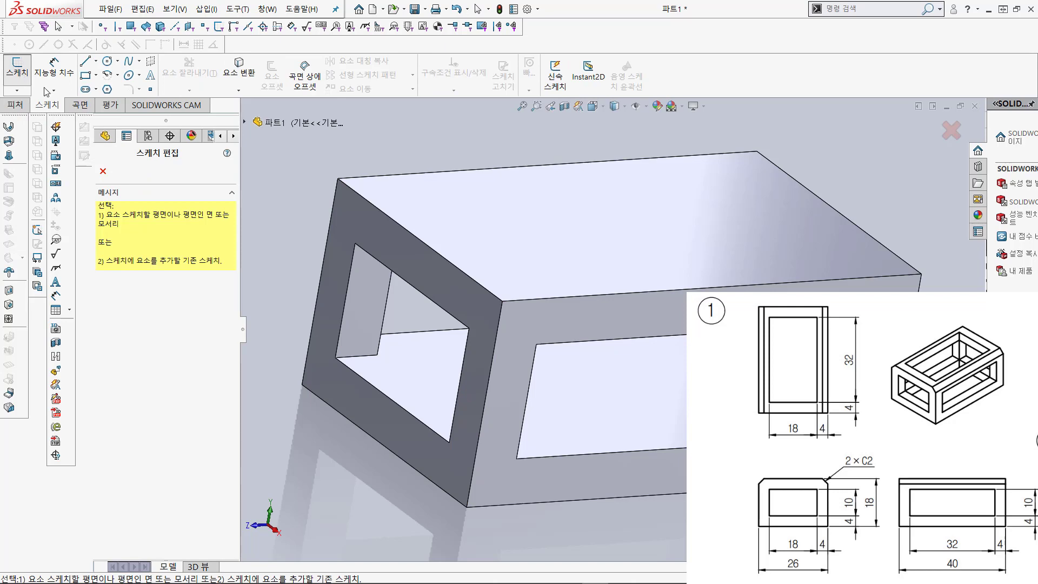
click(509, 235)
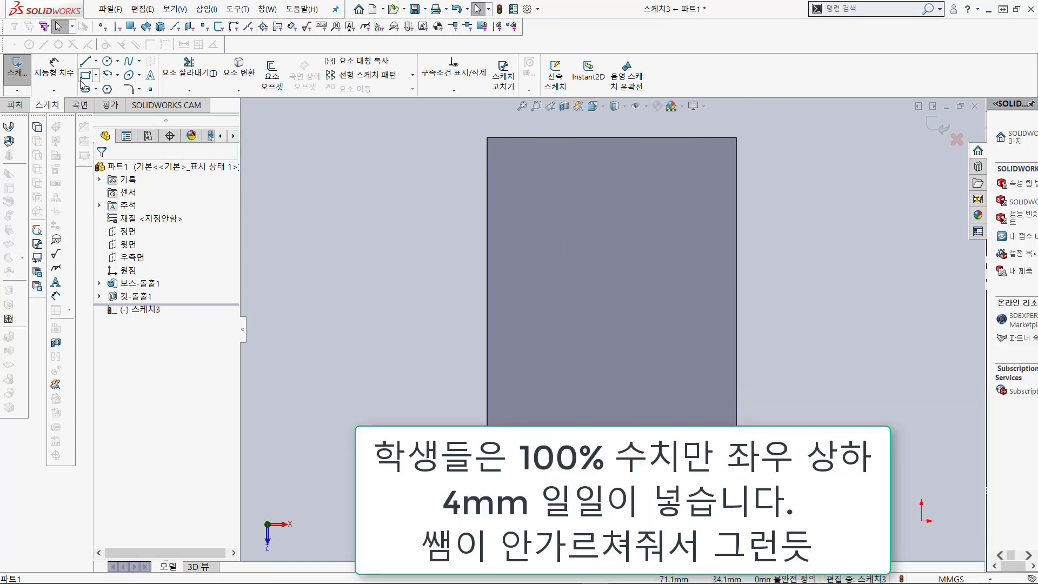
click(269, 77)
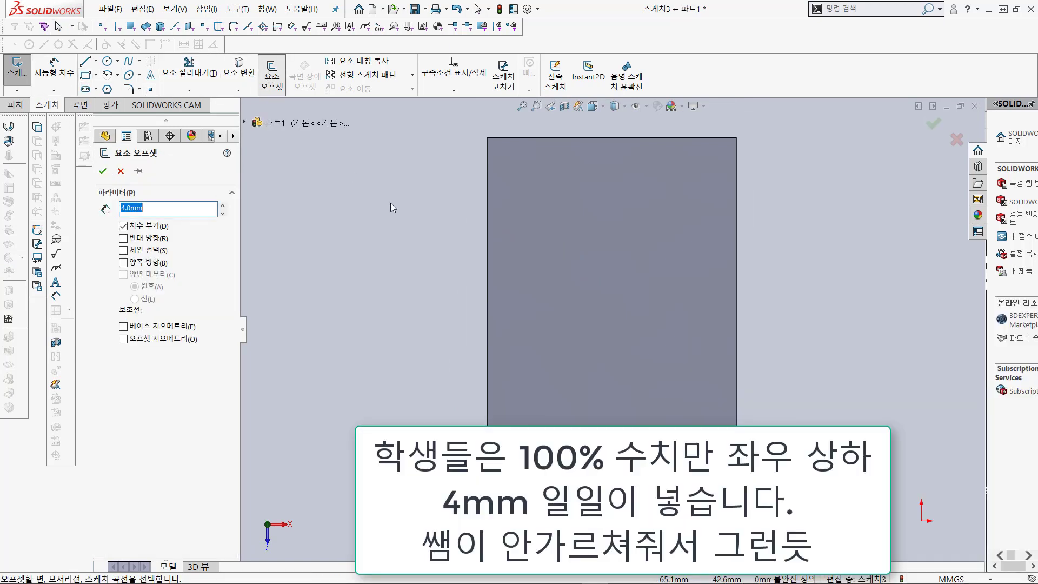
click(556, 248)
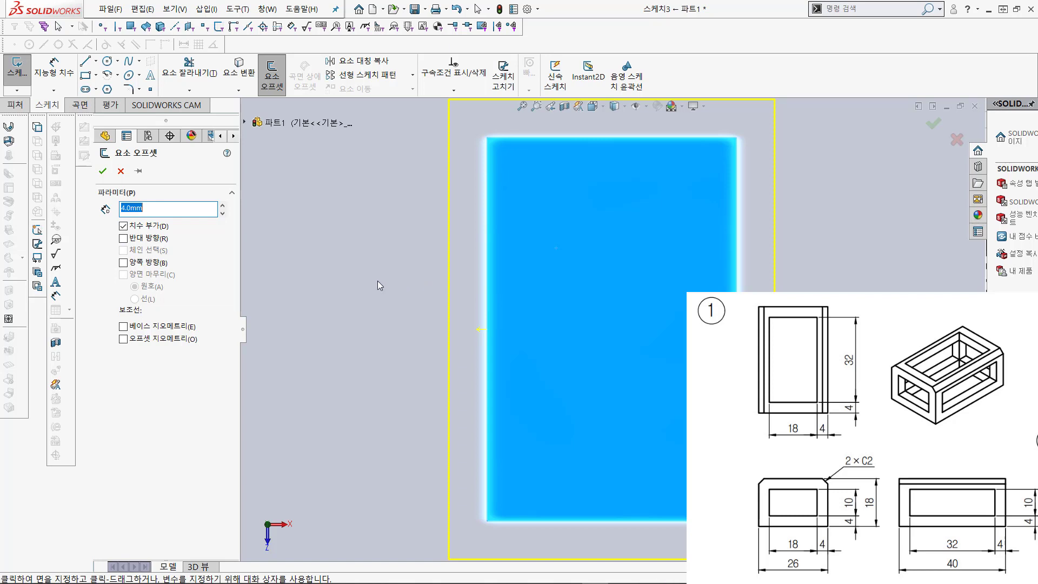
click(127, 238)
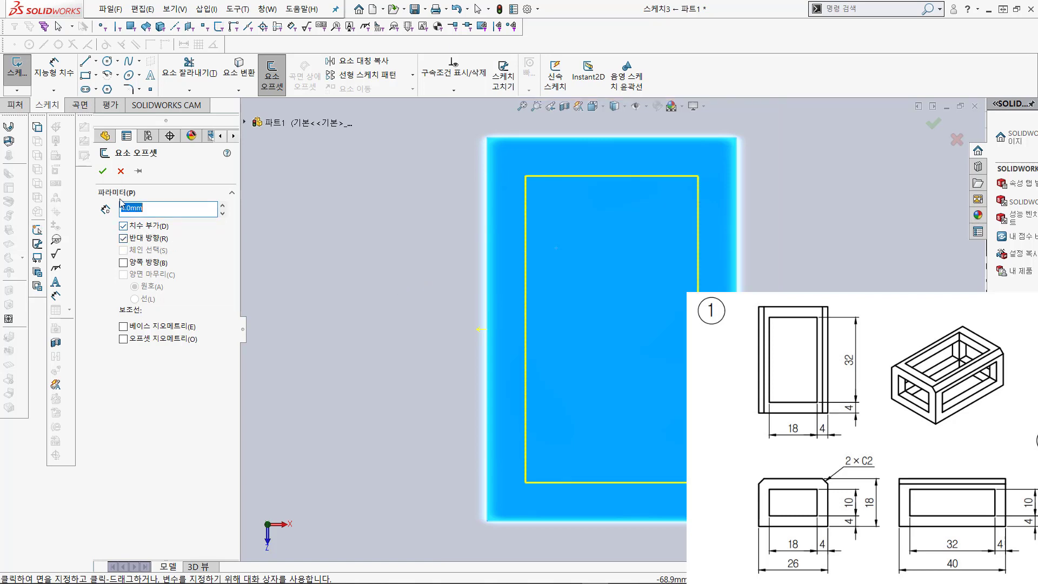
click(103, 171)
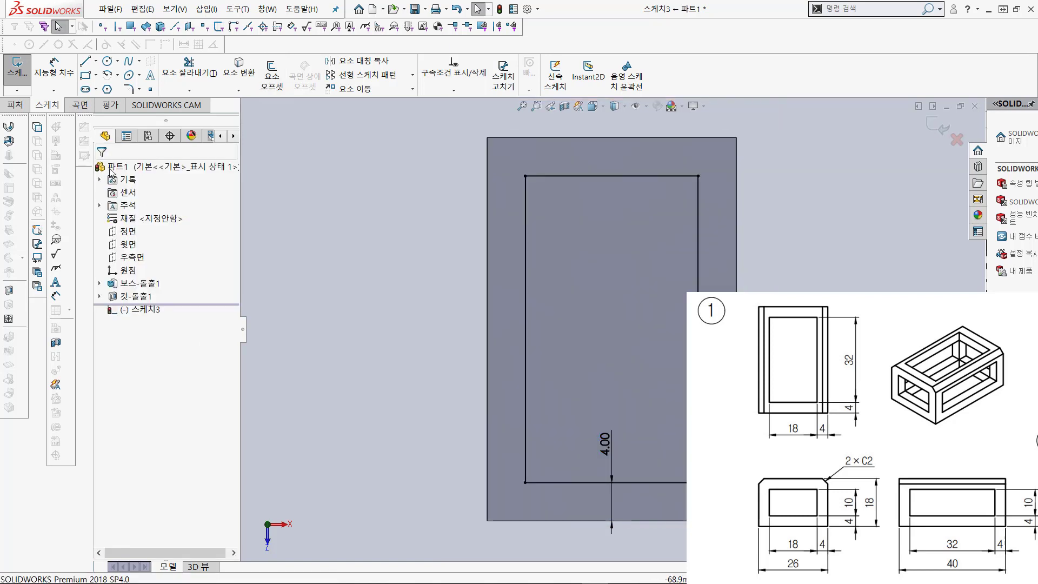
Step: Close the top-face sketch and extrude-cut its inner rectangle to a blind depth of 40 mm
click(20, 72)
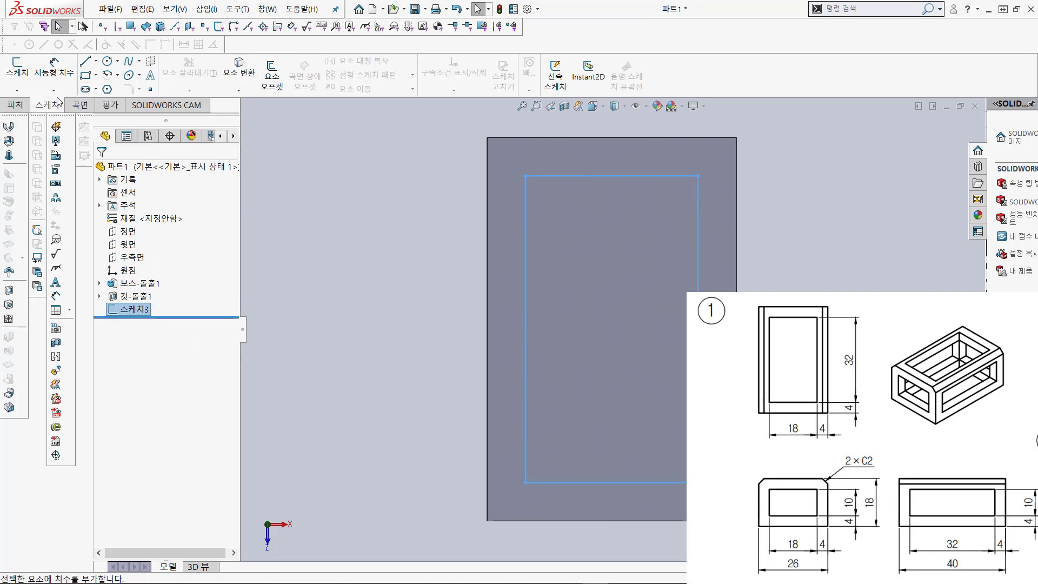
click(15, 104)
click(191, 76)
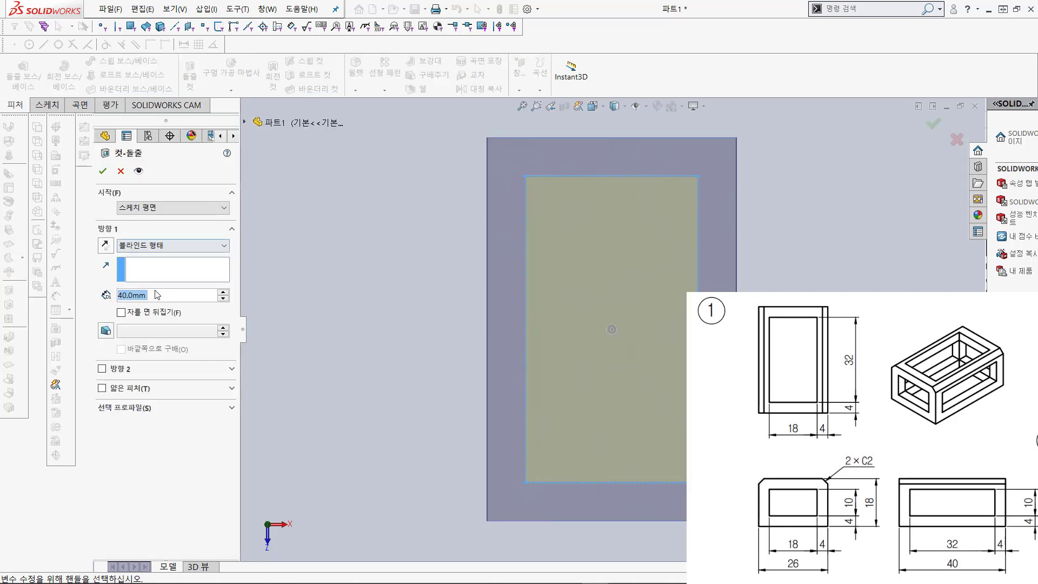
click(103, 174)
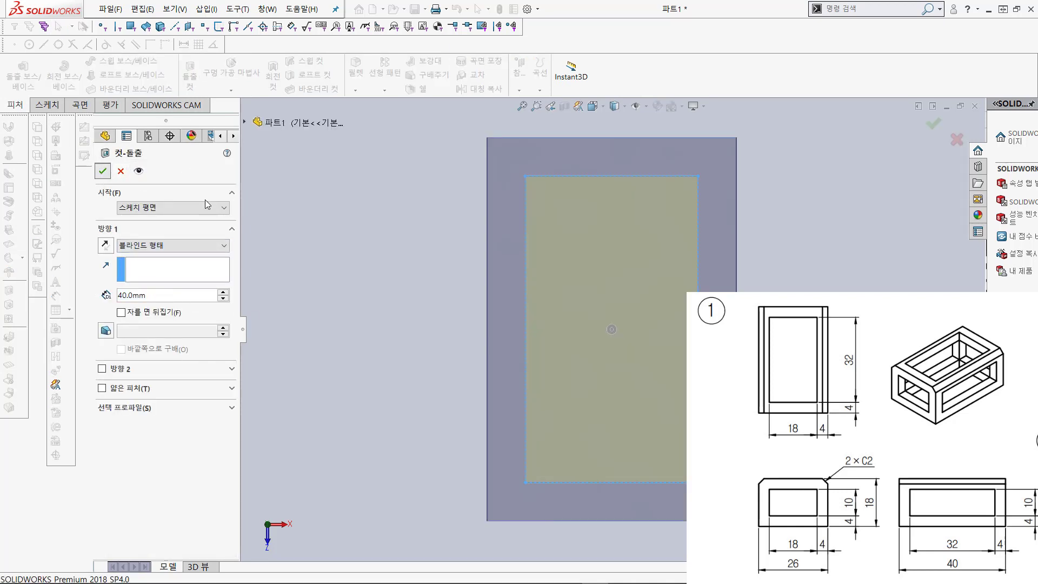
Step: Chamfer the two long outer edges of the box's top face with a 2 mm distance at 45°
middle_drag(381, 280, 389, 174)
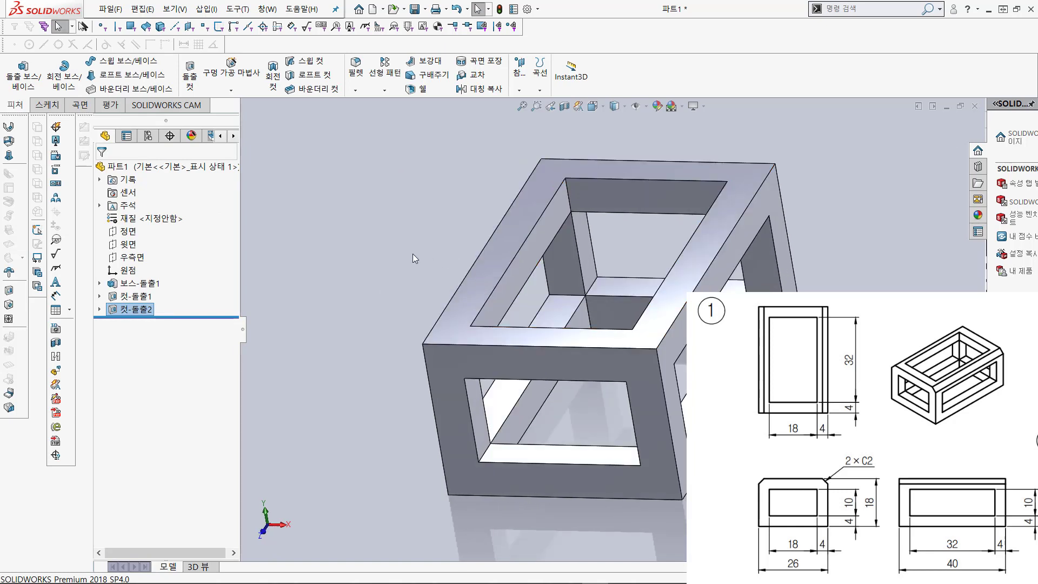
click(356, 90)
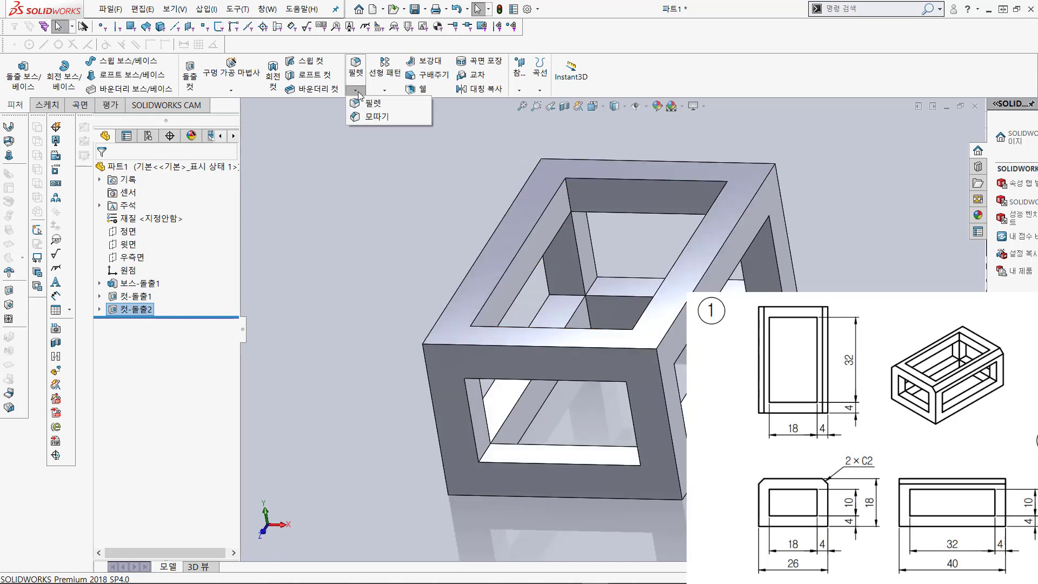
click(373, 116)
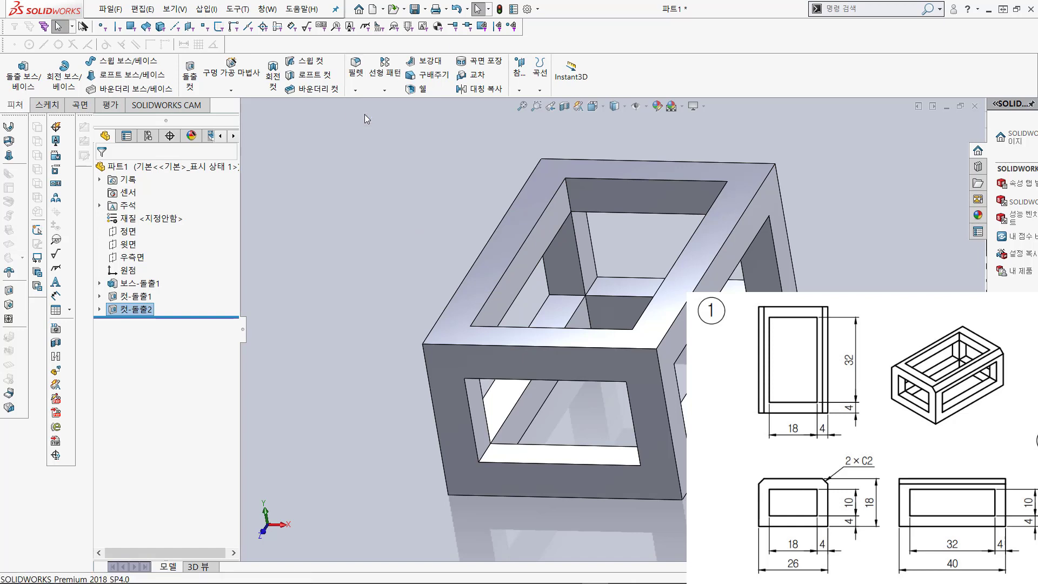
click(480, 253)
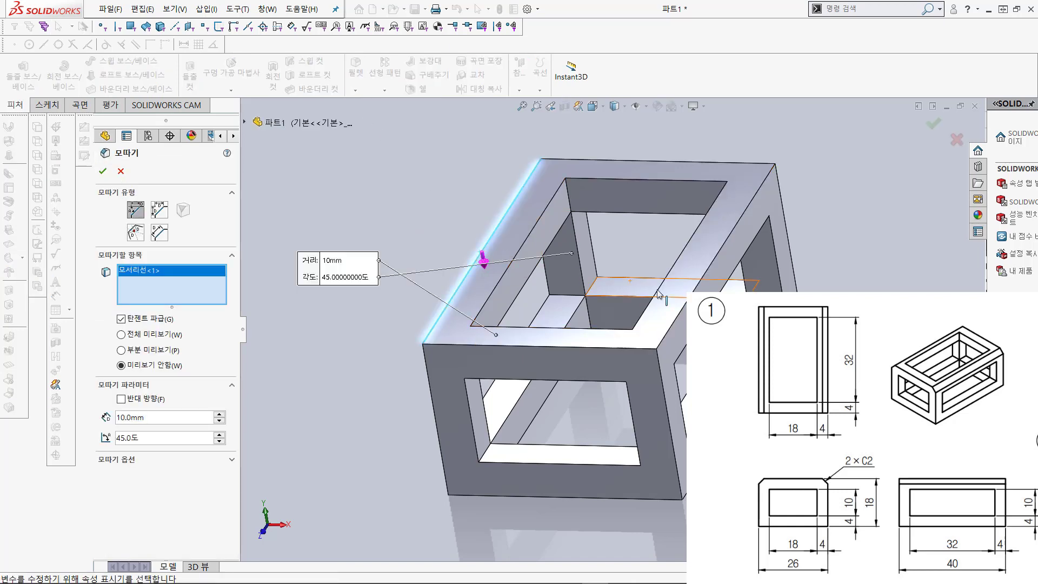
click(681, 317)
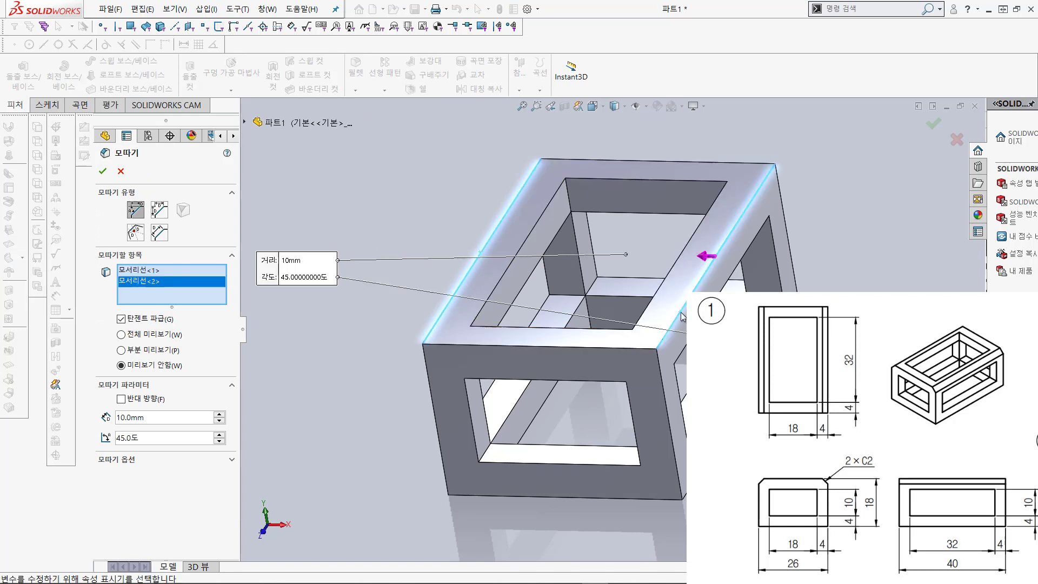
drag(152, 418, 91, 415)
text(2)
key(Return)
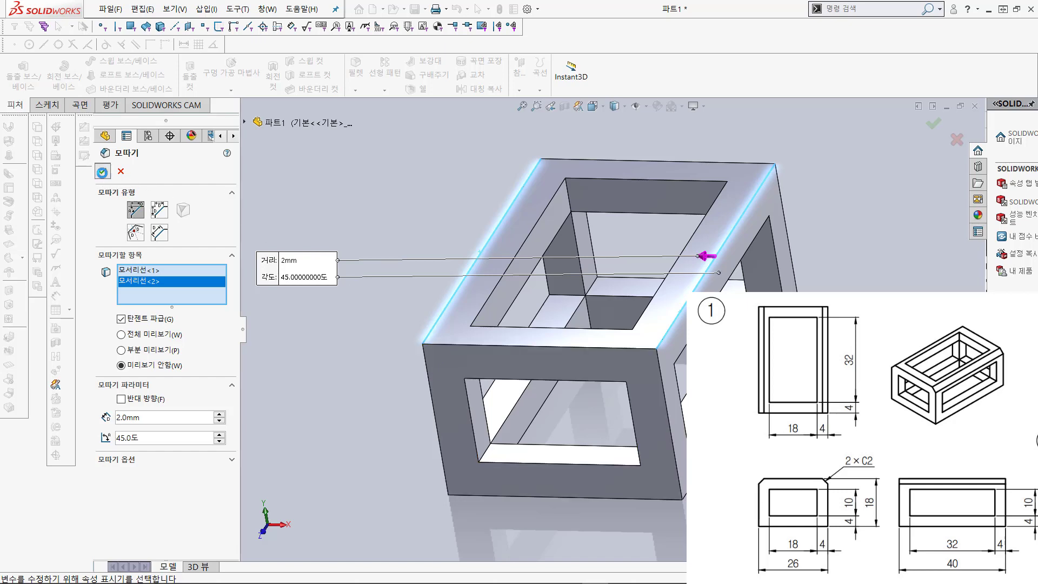
click(102, 171)
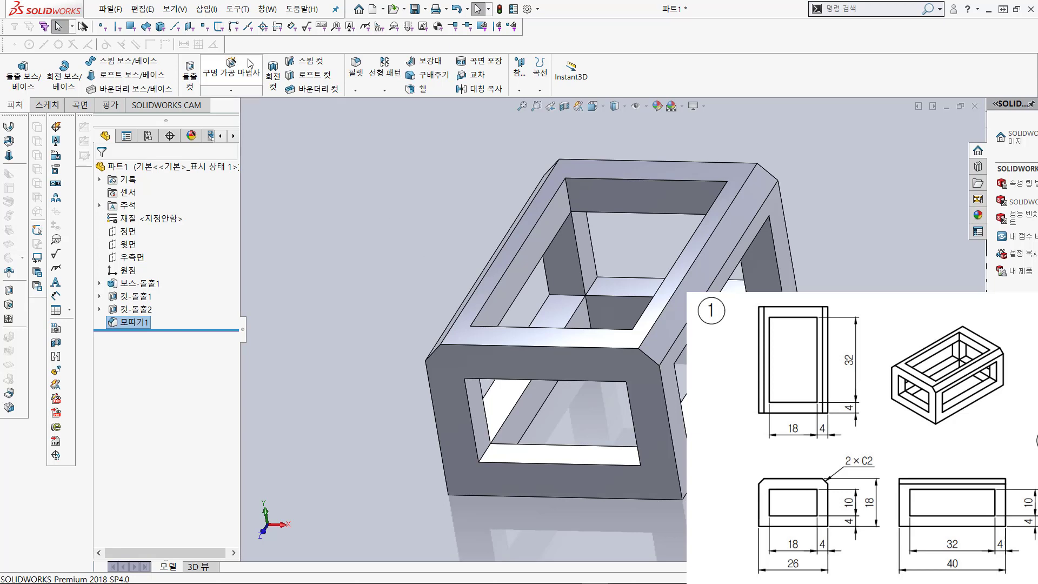
Step: Begin saving the part under another name and create a folder named 01 on the desktop
click(110, 10)
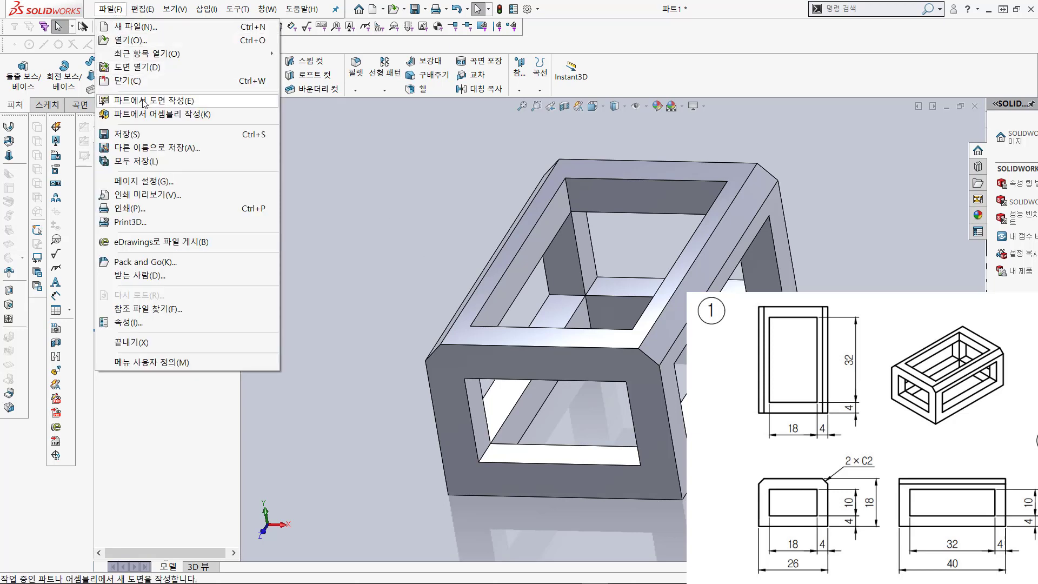
click(156, 148)
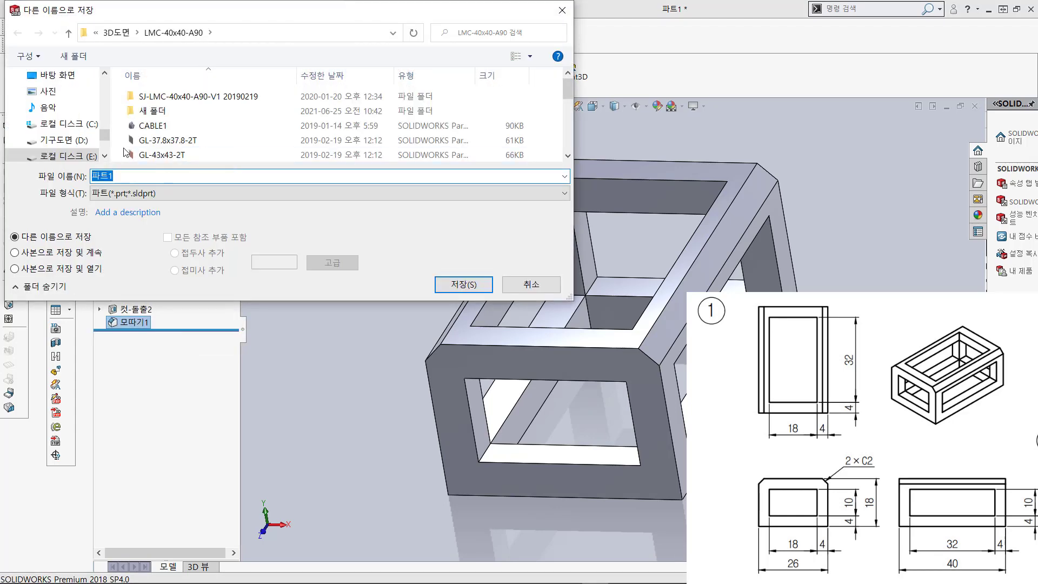
scroll(102, 135, up, 10)
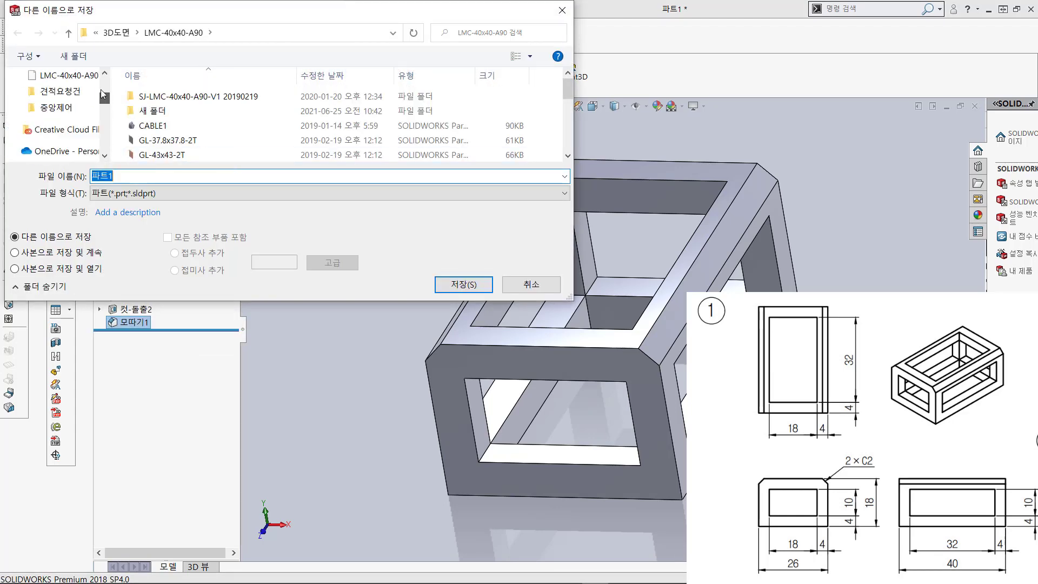
click(57, 102)
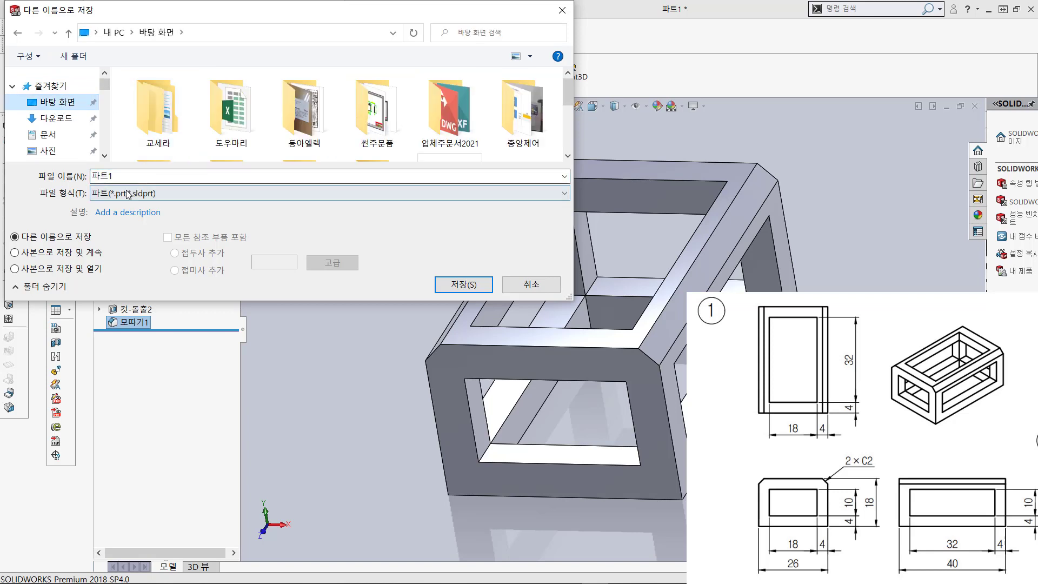
right_click(194, 142)
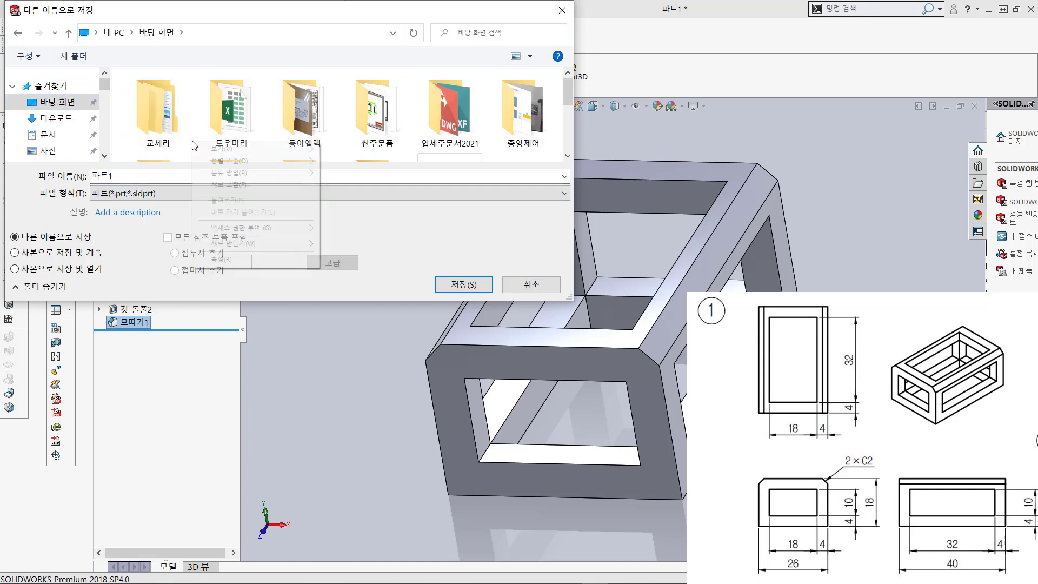
mouse_move(234, 245)
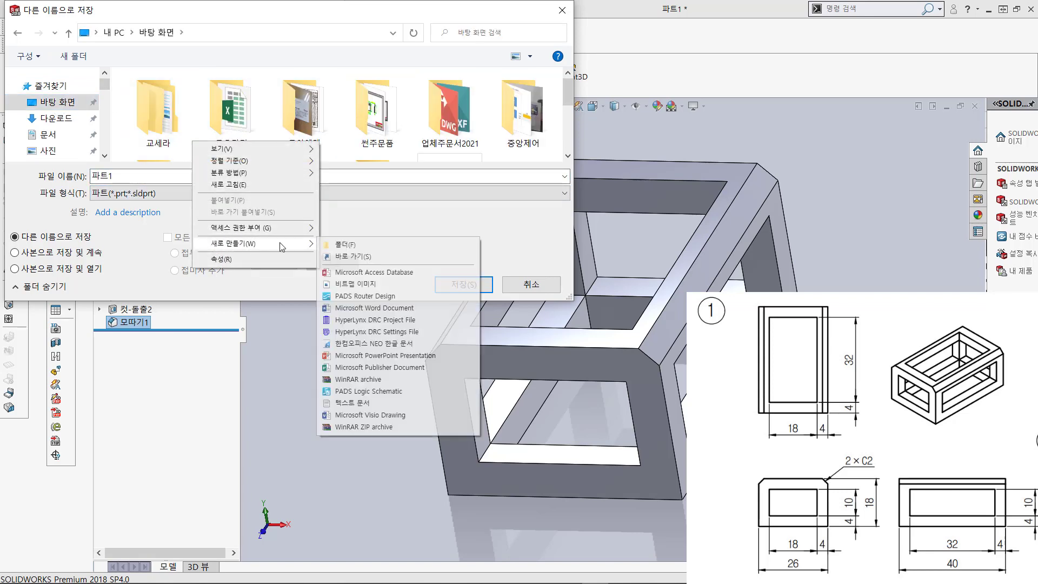
click(341, 245)
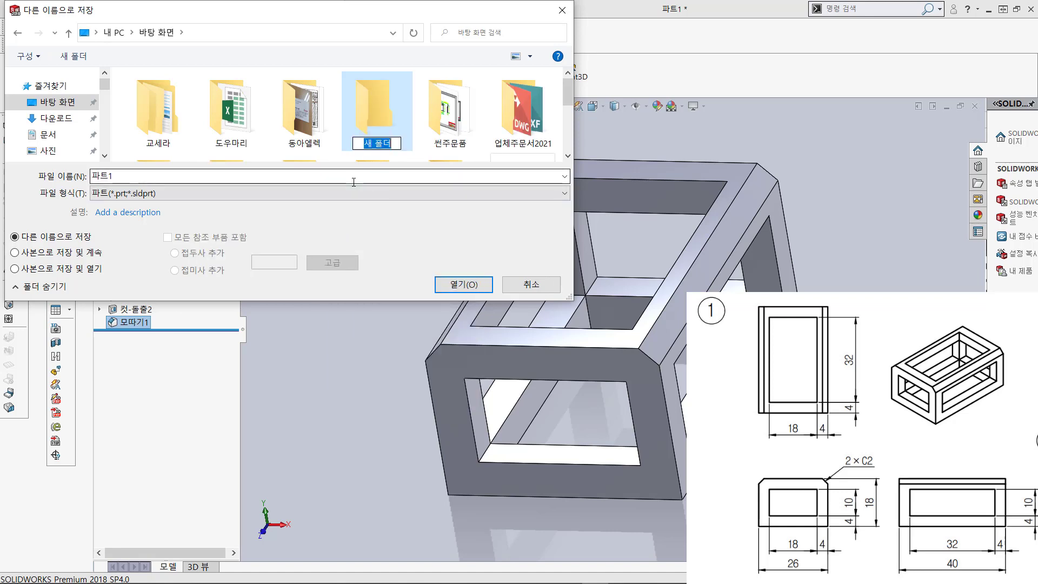
text(01)
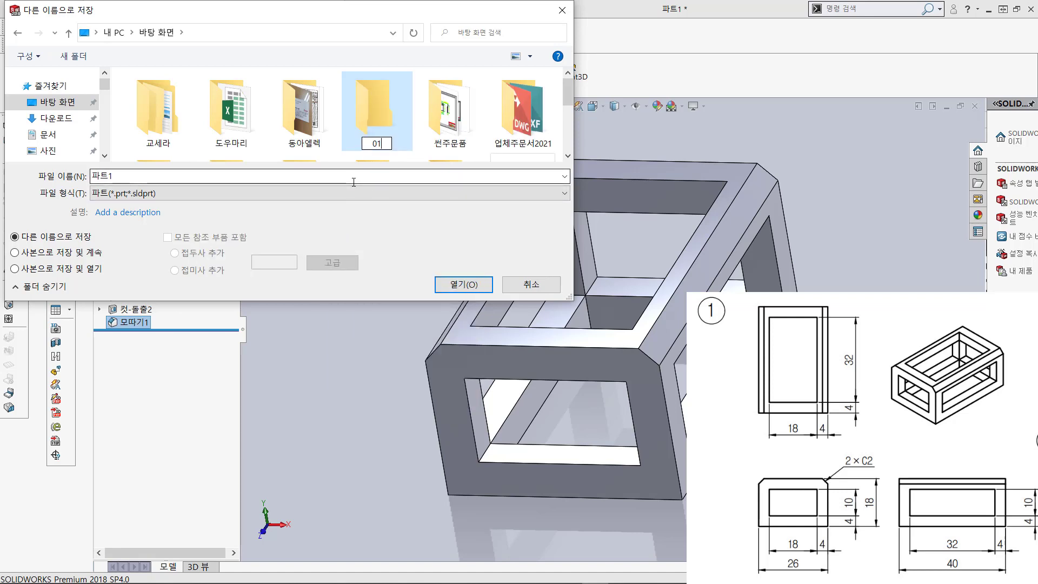
key(Return)
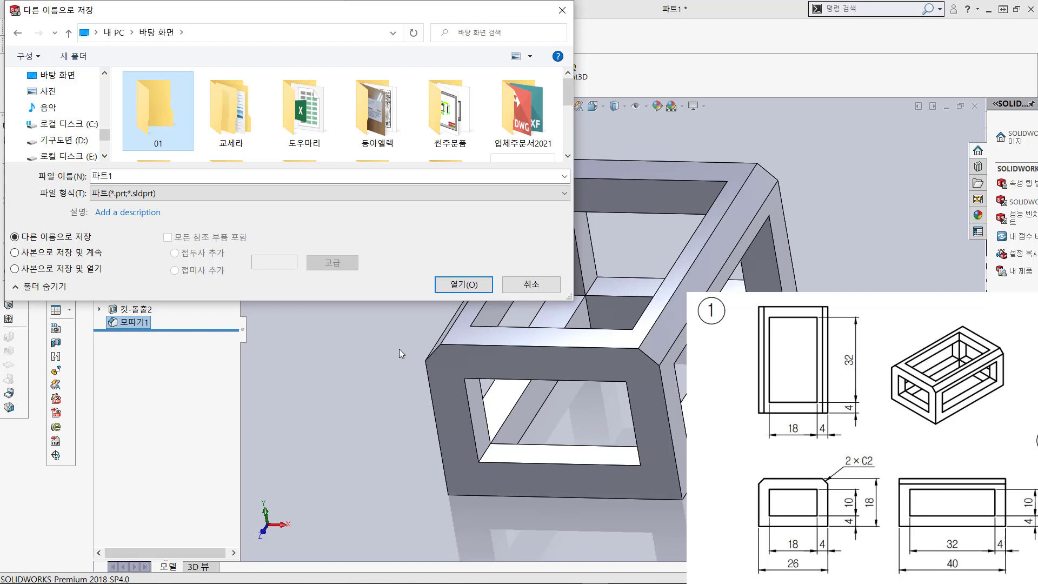
Step: Name the part file 01-1 and save it inside the desktop folder 01
click(129, 180)
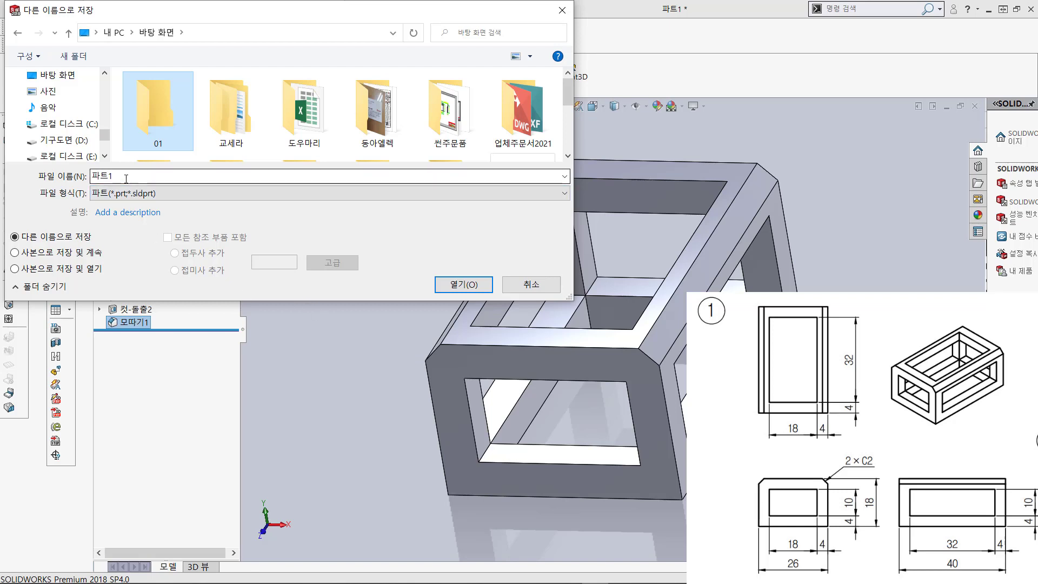
drag(126, 179, 95, 178)
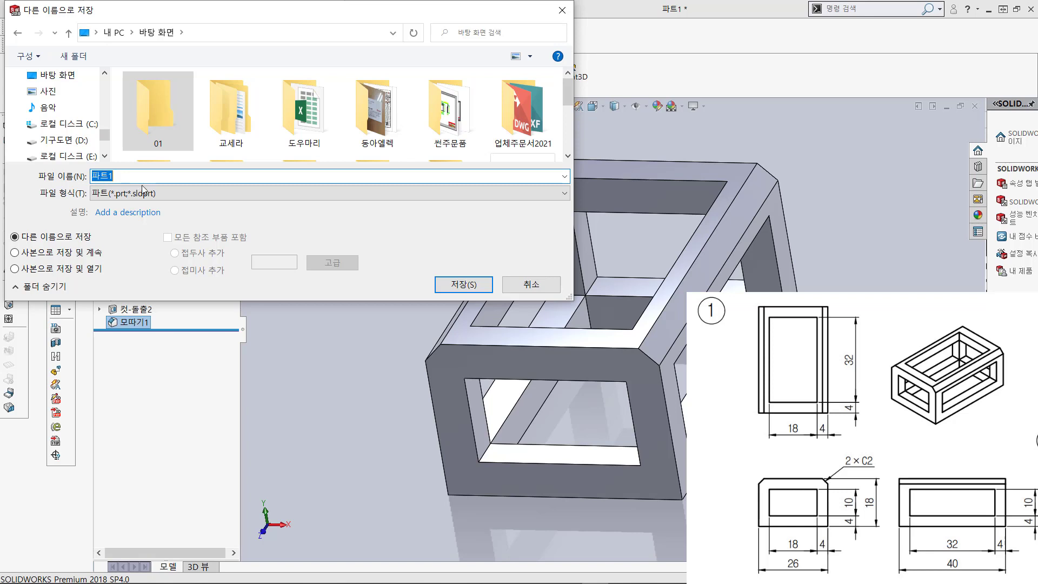
text(1)
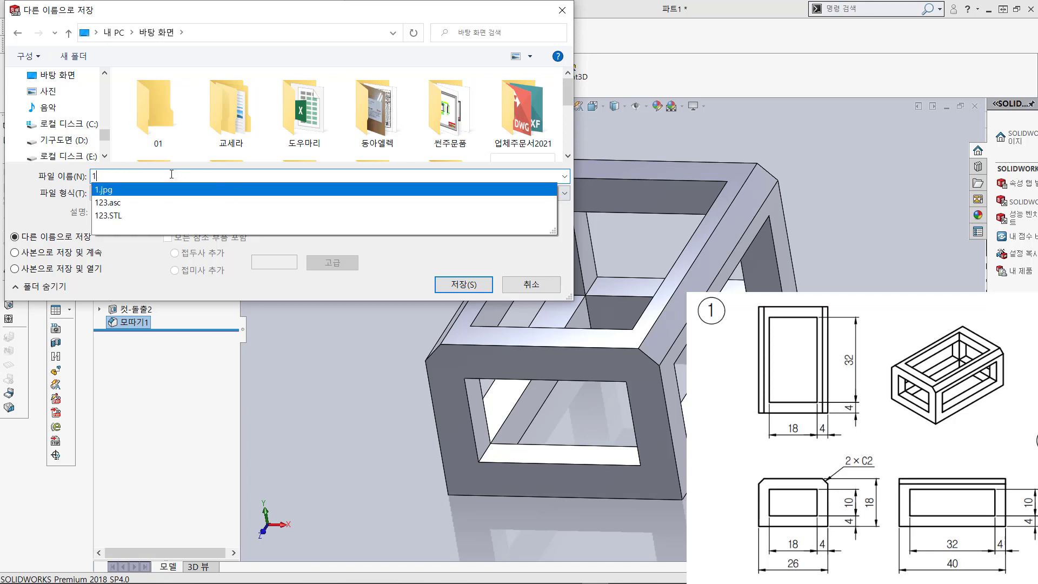
key(BackSpace)
text(01-1)
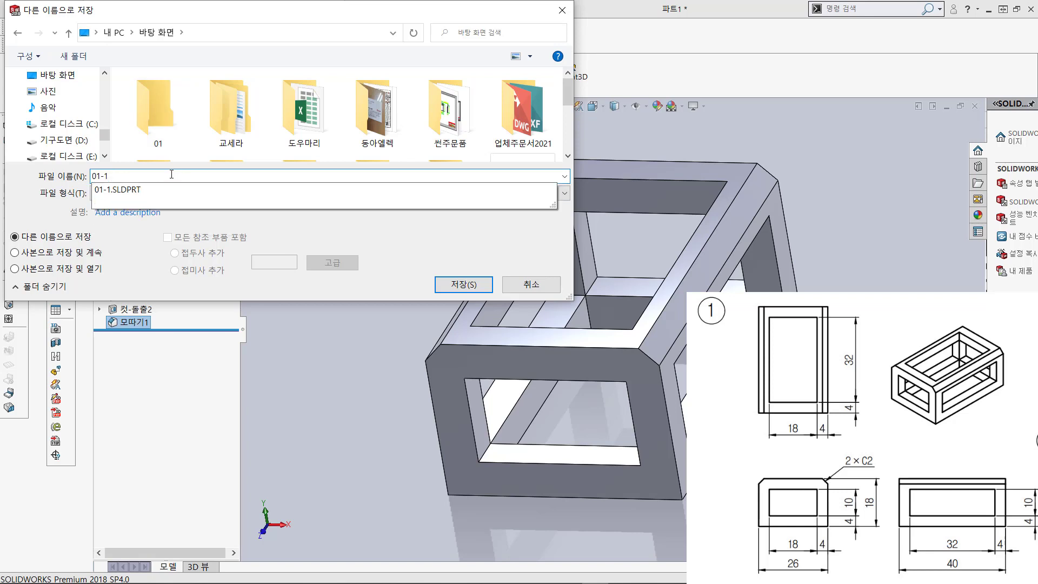
click(453, 287)
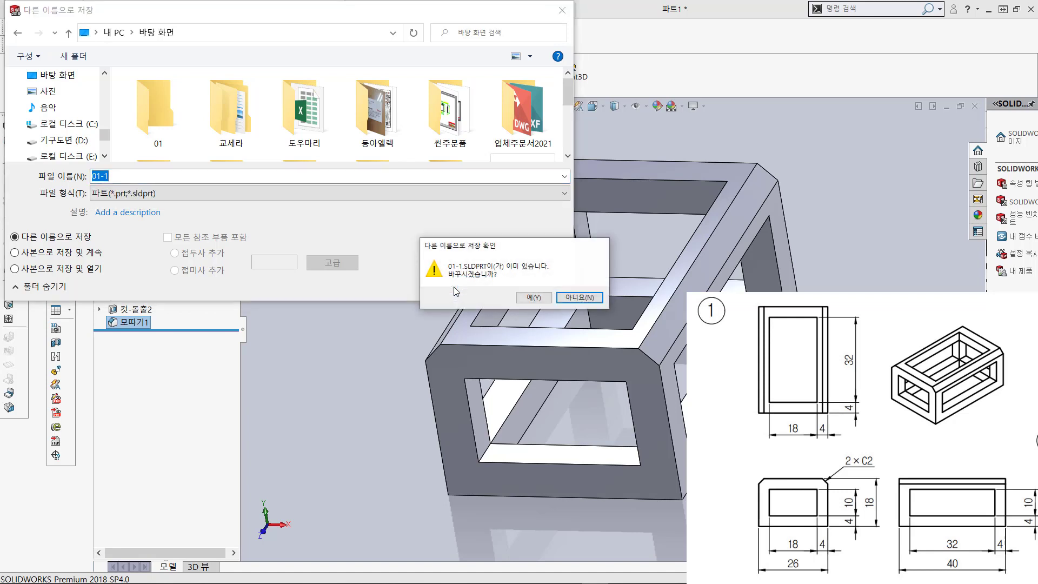
click(578, 297)
double_click(166, 116)
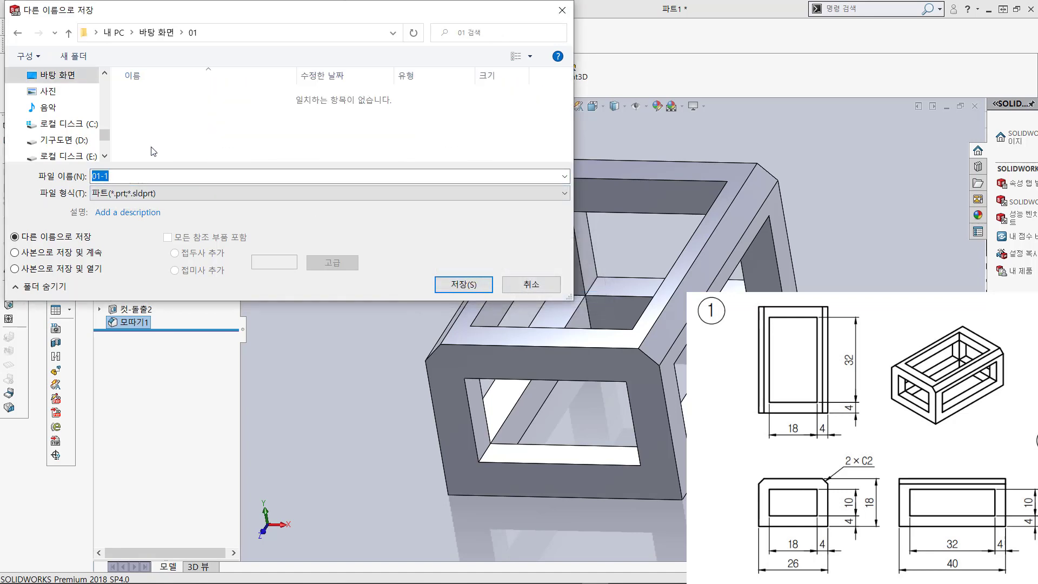
click(173, 176)
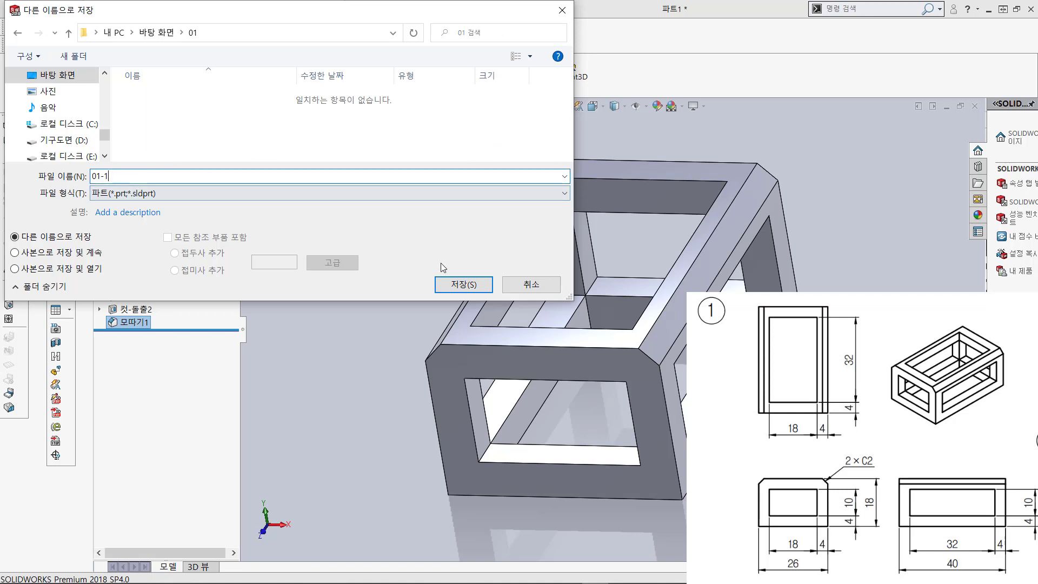
click(454, 283)
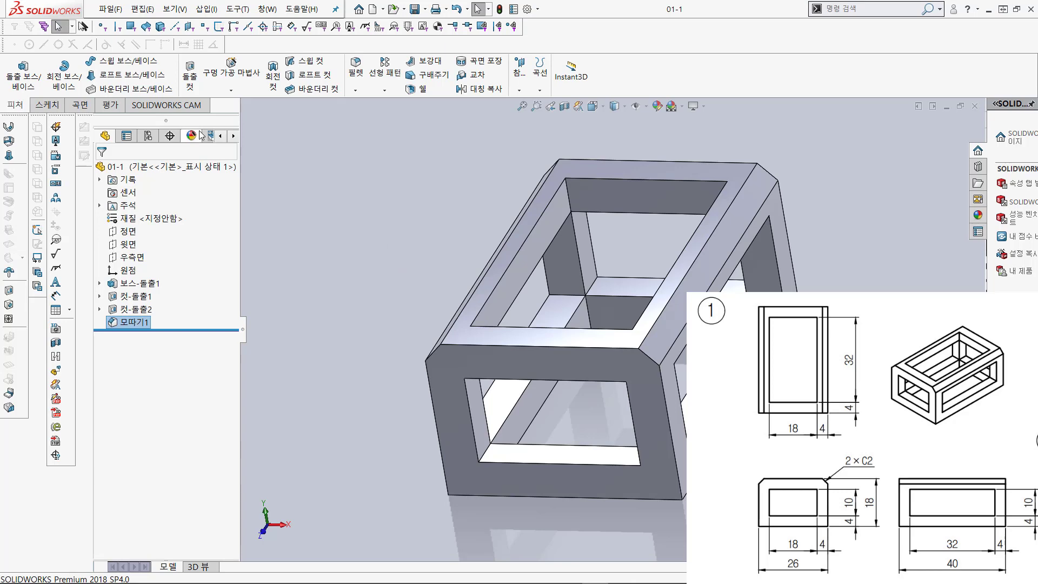
Step: Create a new document from the 파트 (part) template
click(110, 10)
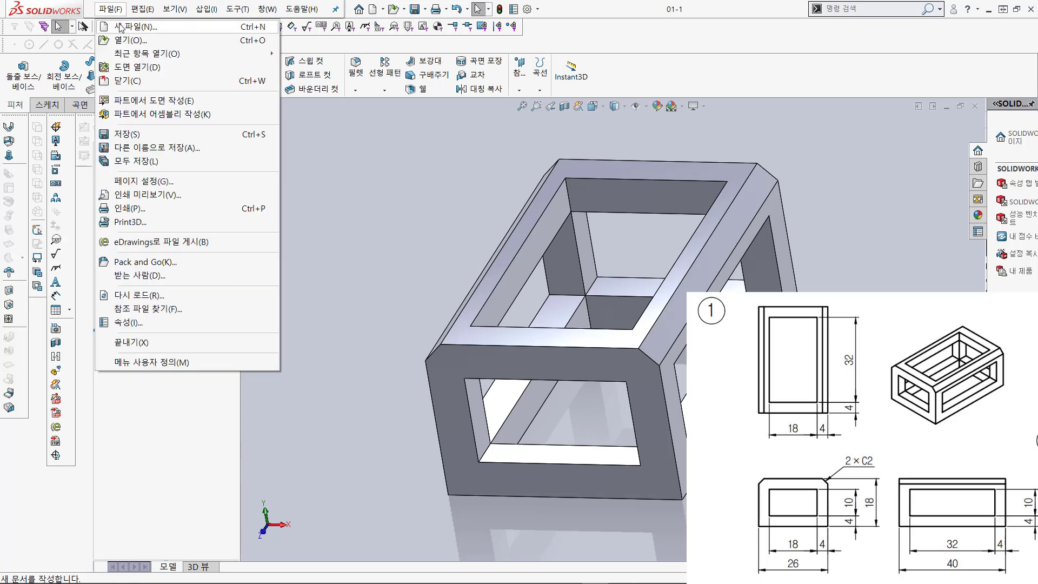
click(123, 26)
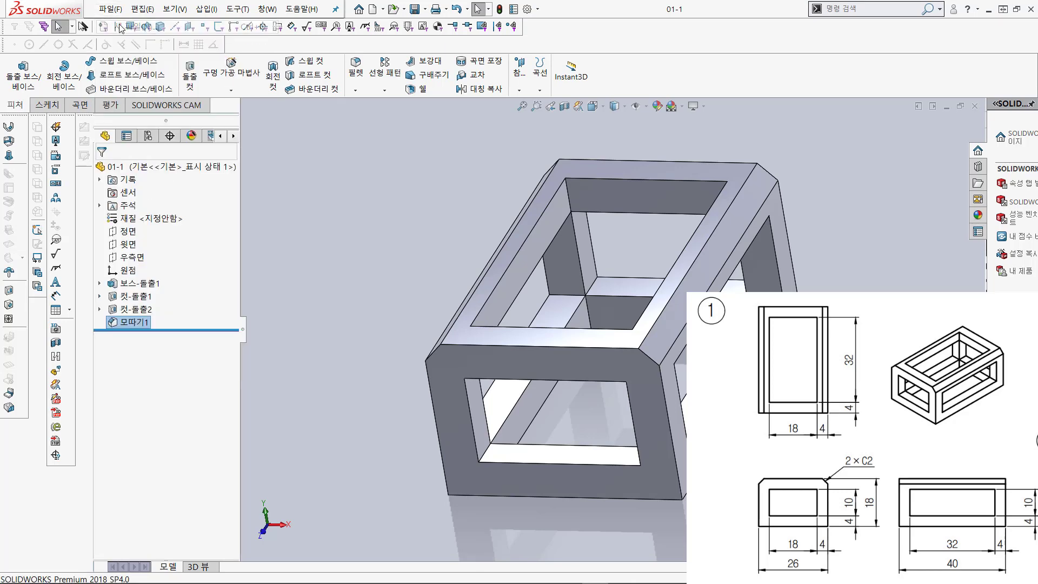
click(619, 238)
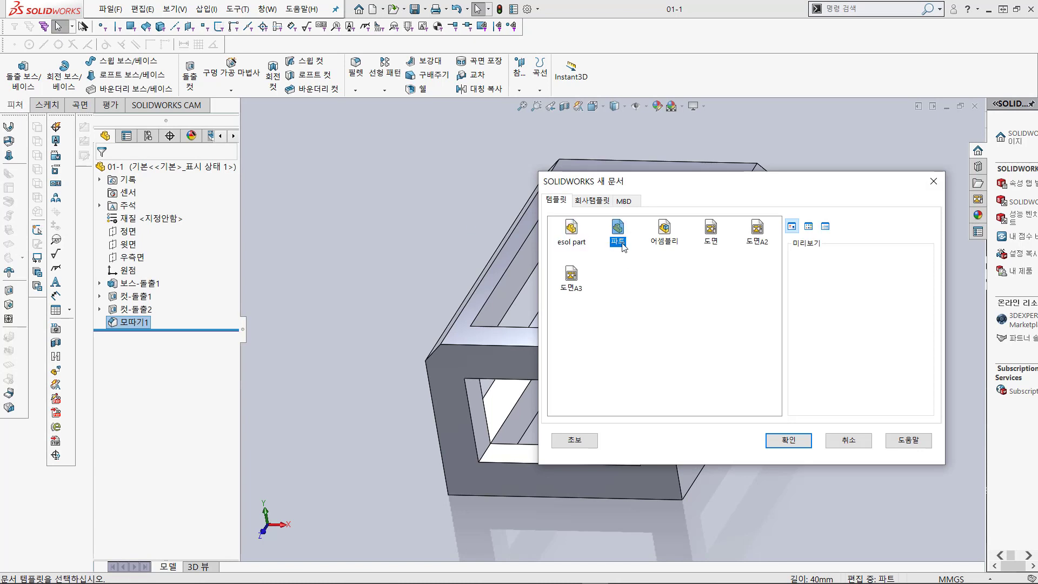
click(789, 440)
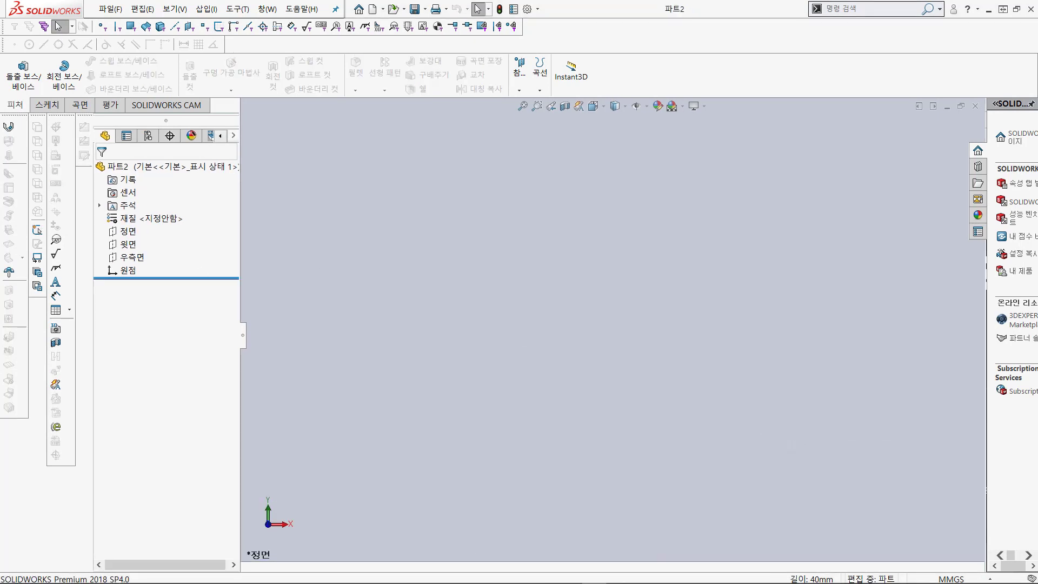
Step: Switch to the exam drawing PDF in Foxit Reader and examine the views and dimensions of part 2 on sheet 13
drag(0, 130, 593, 44)
scroll(487, 278, down, 5)
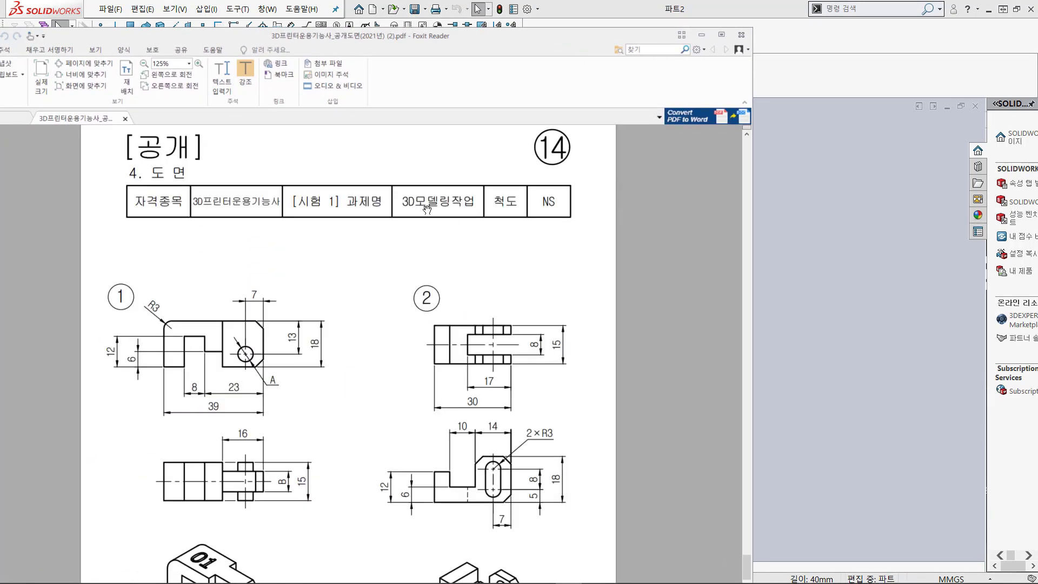
scroll(426, 210, up, 1)
scroll(427, 210, down, 5)
scroll(424, 210, up, 1)
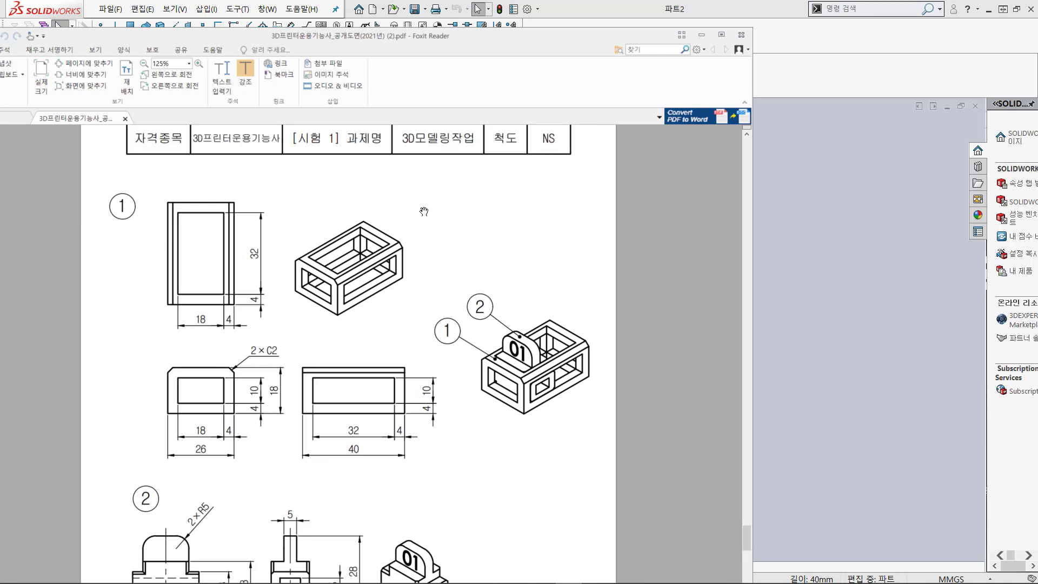
scroll(423, 212, down, 2)
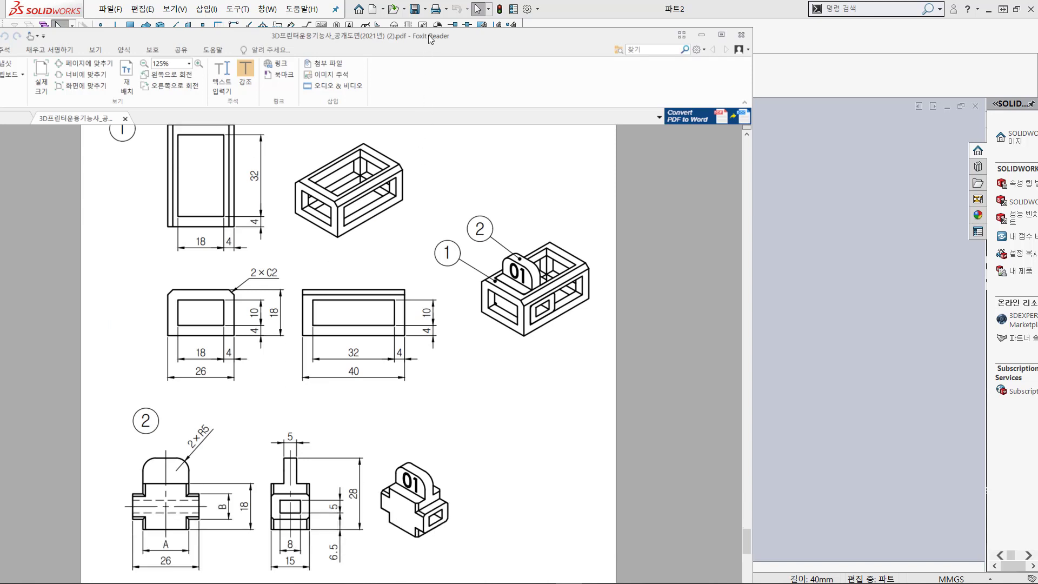
drag(431, 30, 457, 3)
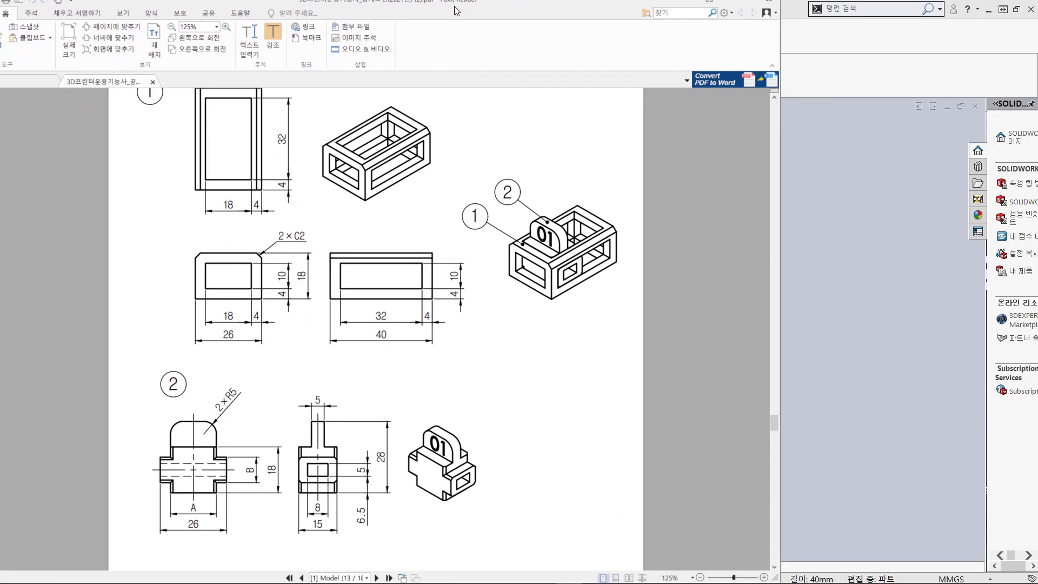
scroll(433, 218, down, 3)
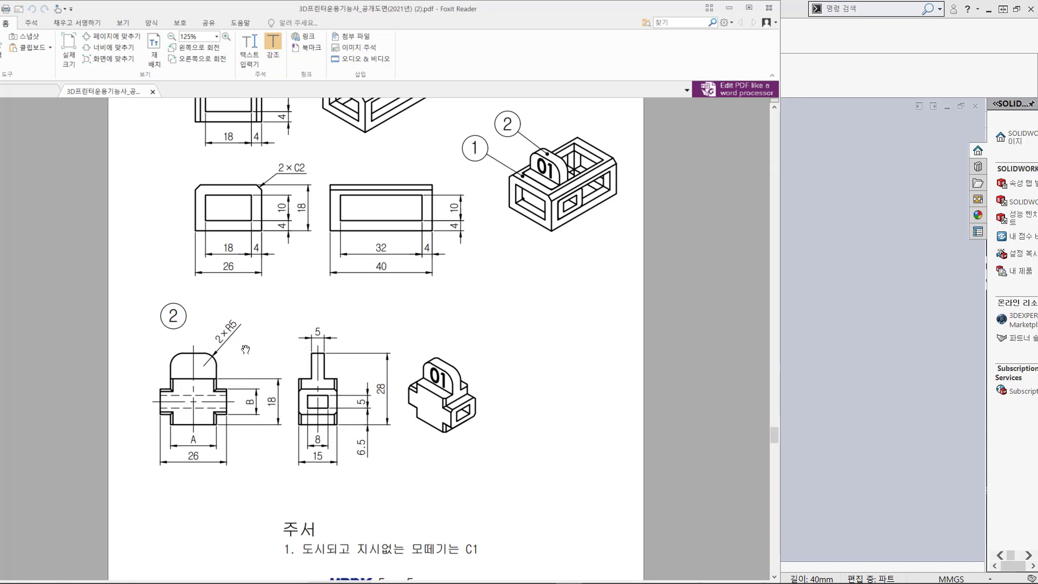
drag(275, 10, 0, 69)
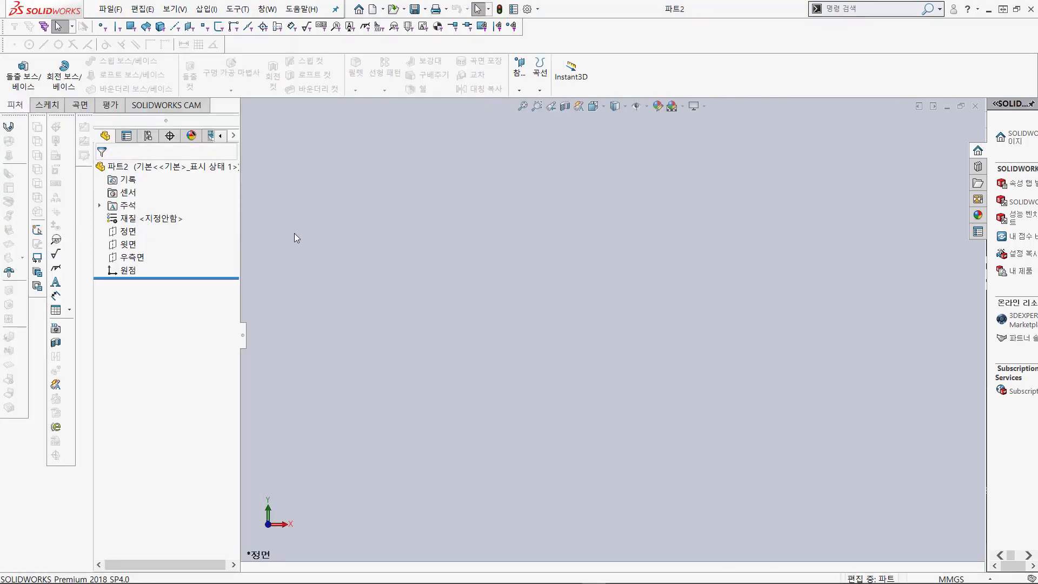
Step: Start a sketch on the right plane (우측면) and draw a vertical construction centerline about 54 mm long through the origin
click(42, 103)
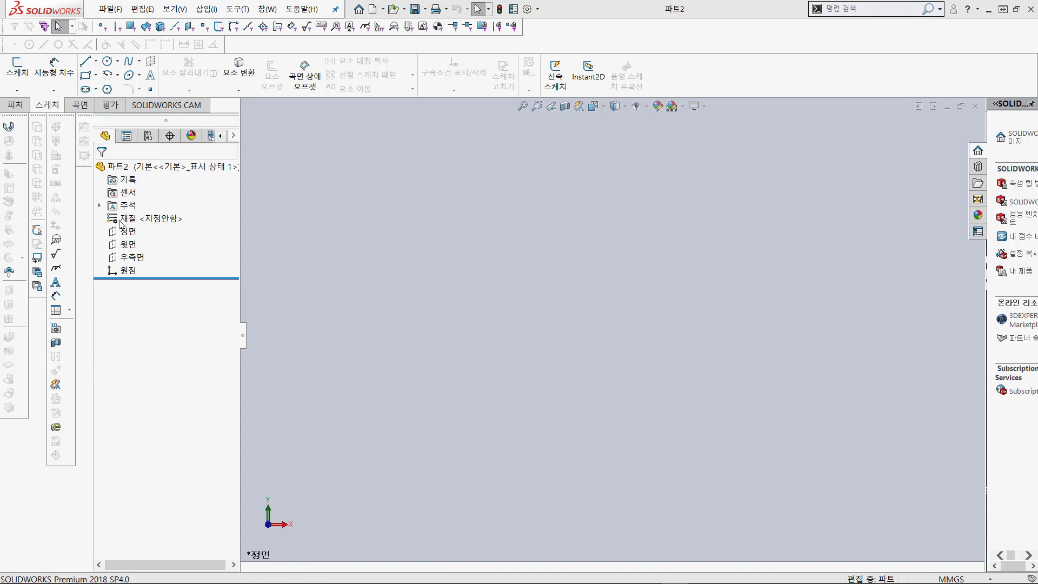
click(134, 259)
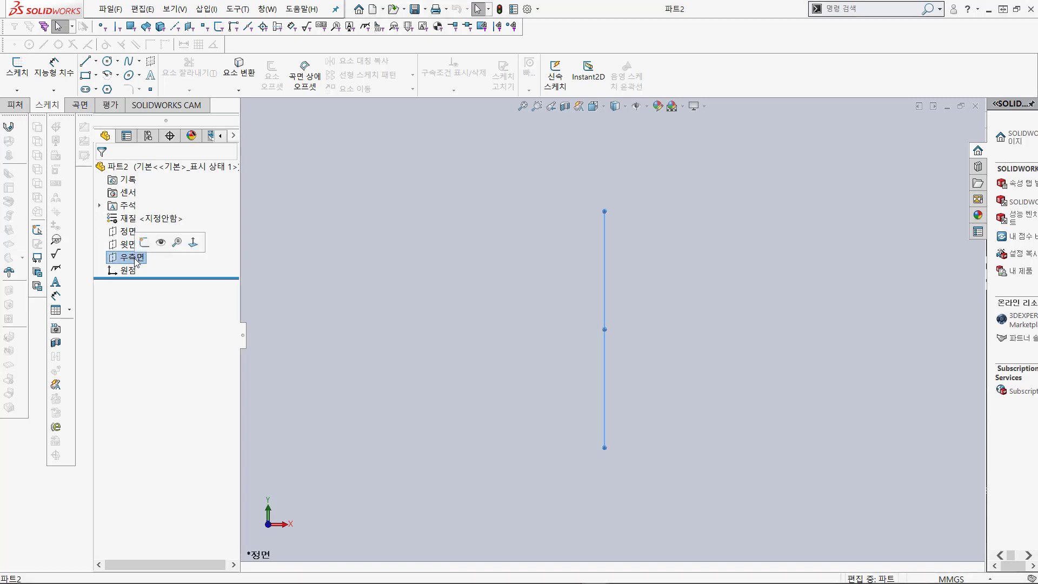
click(19, 73)
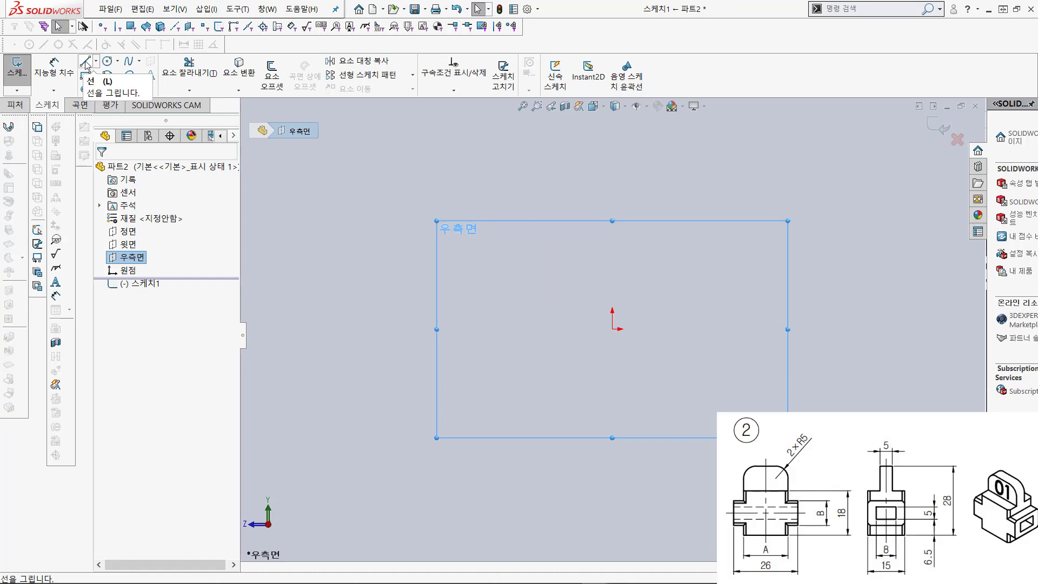
click(86, 63)
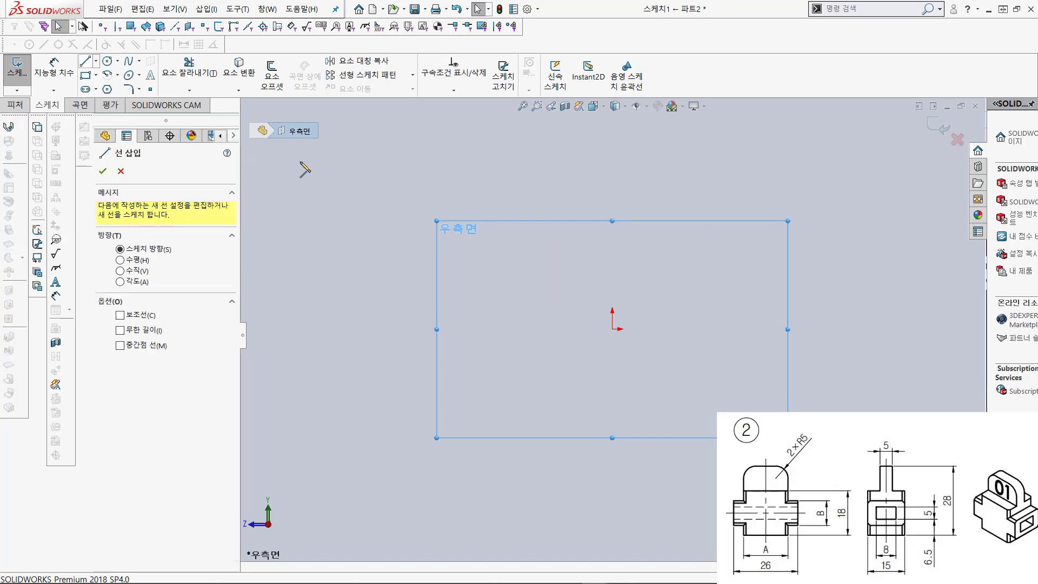
click(613, 265)
click(613, 372)
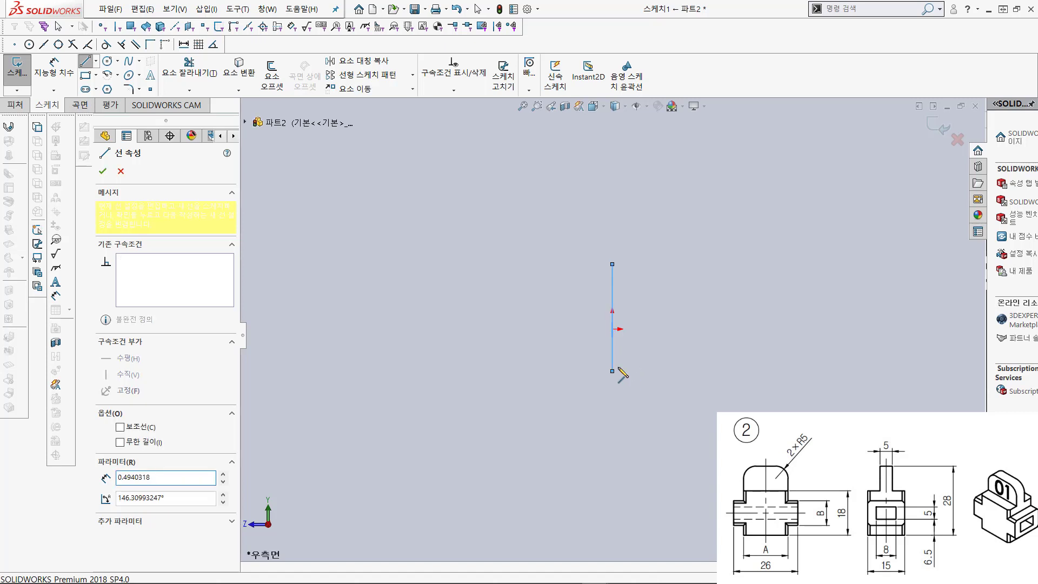
key(Escape)
click(611, 361)
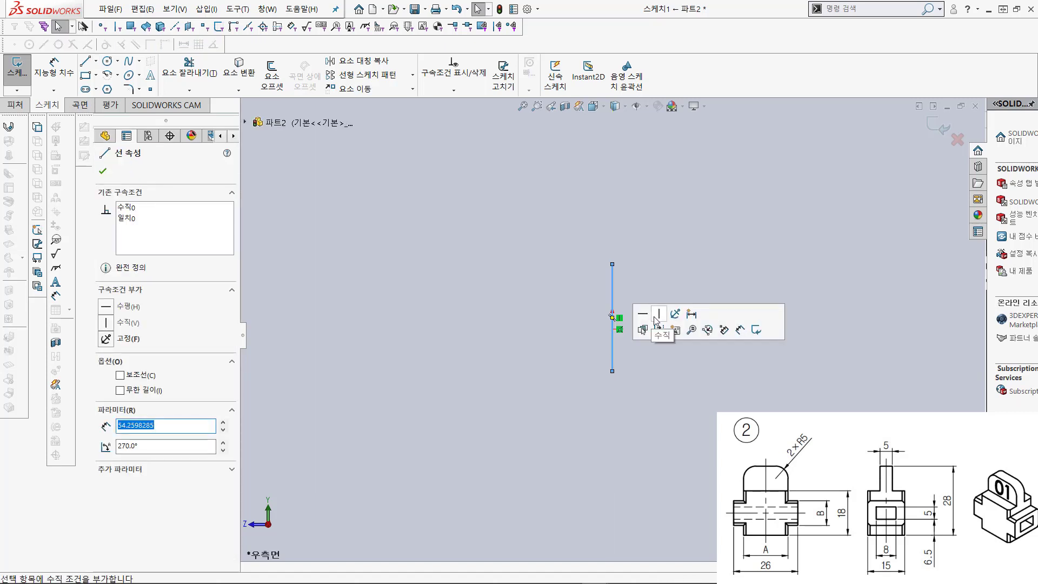
click(659, 330)
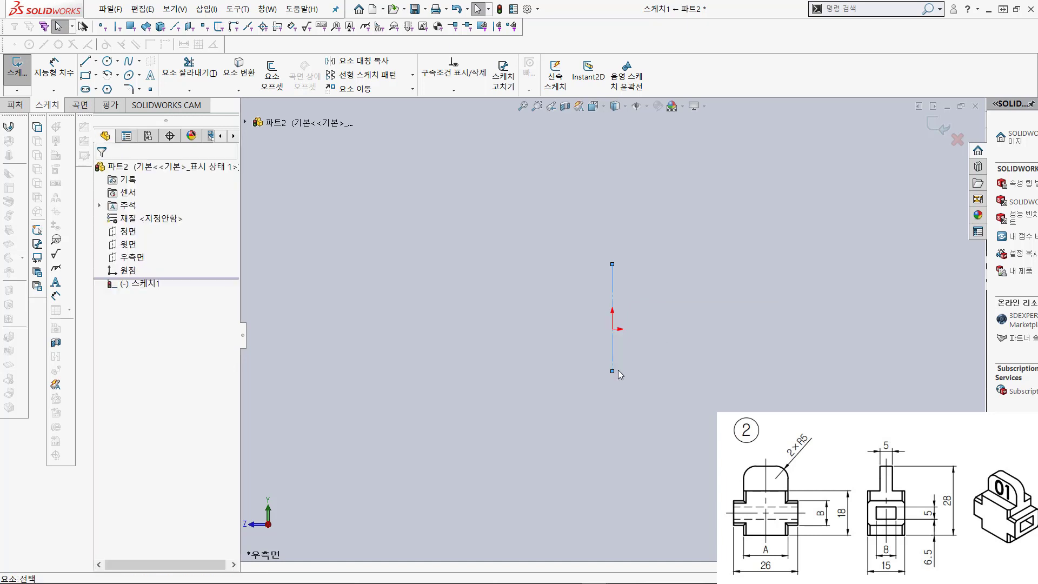
Step: Sketch the stepped half profile beside the centerline, about 40 mm high, about 5.3 mm wide at the top and 11.6 mm at the base
click(85, 61)
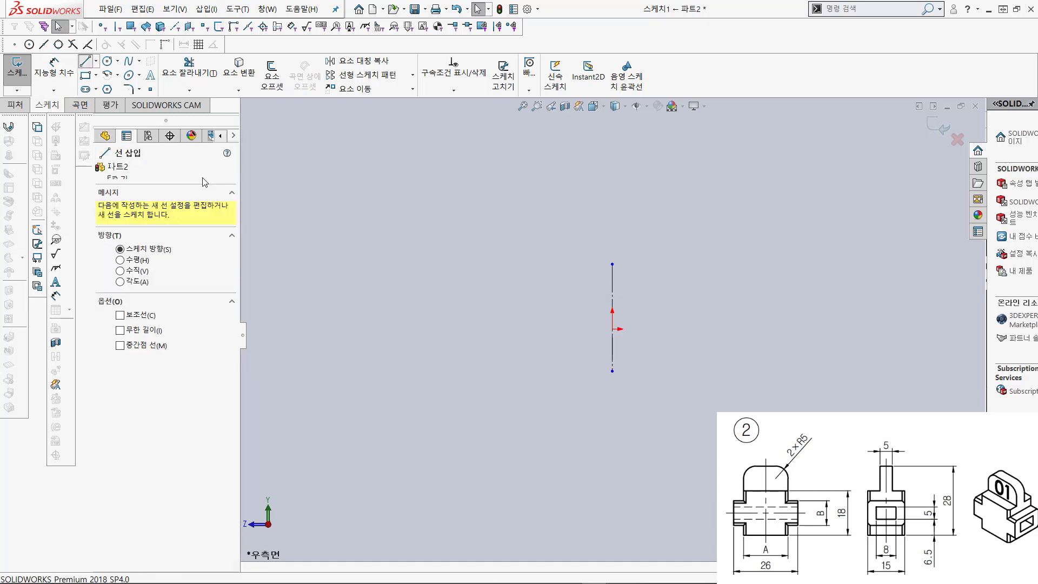
click(612, 277)
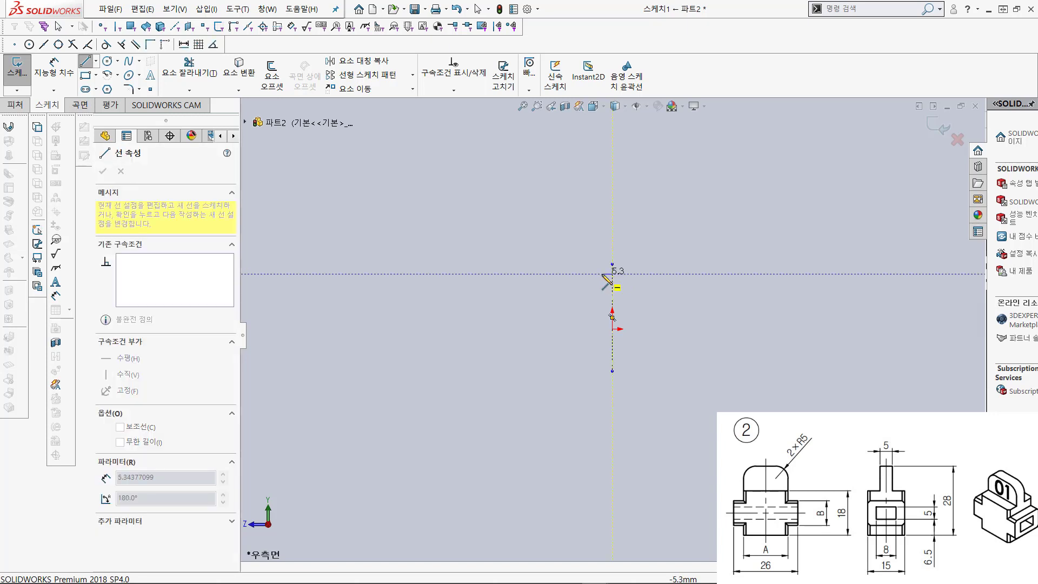
click(602, 274)
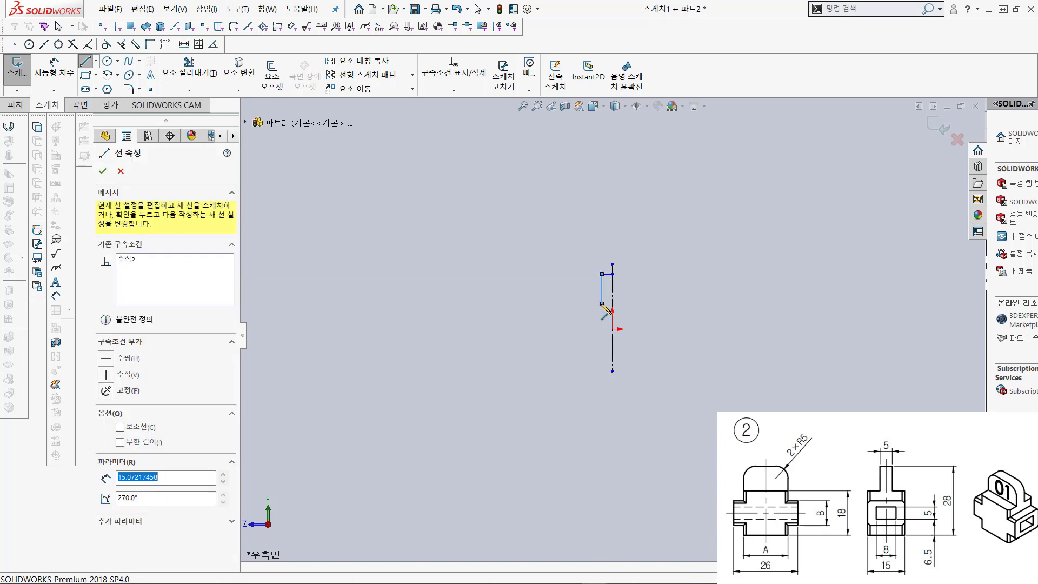
click(602, 303)
click(589, 304)
click(589, 353)
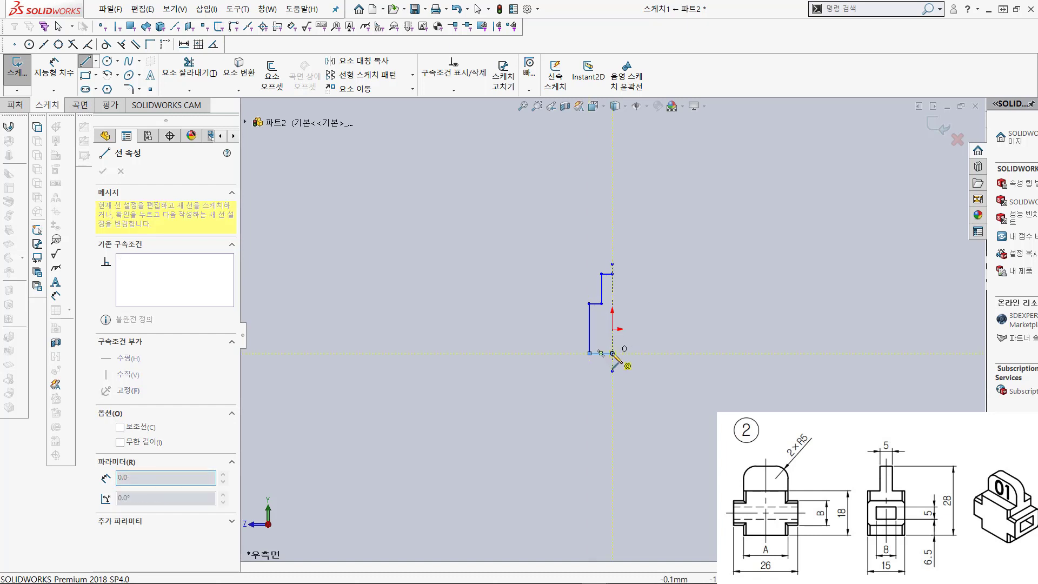
click(612, 353)
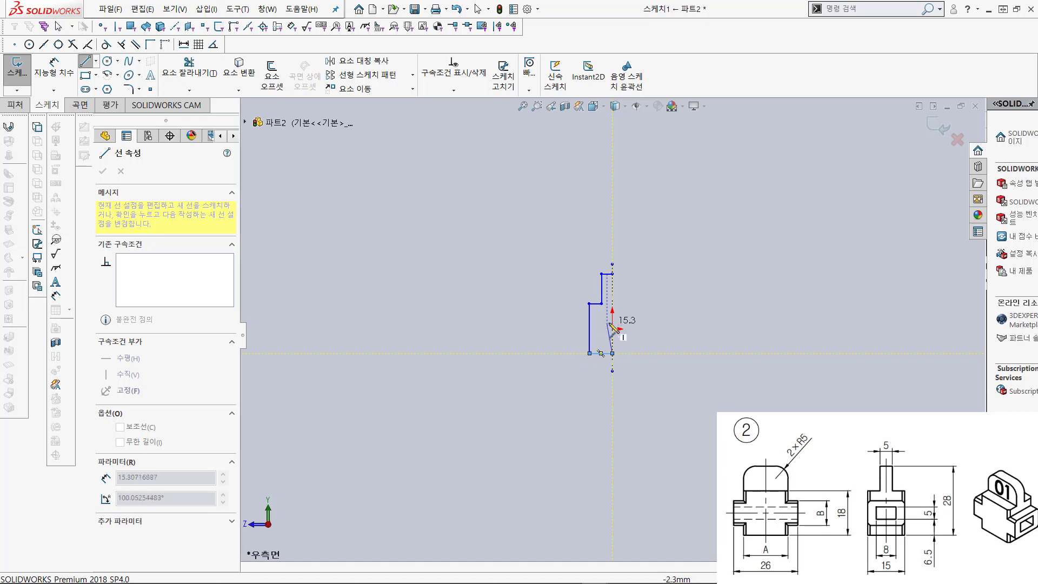
key(Escape)
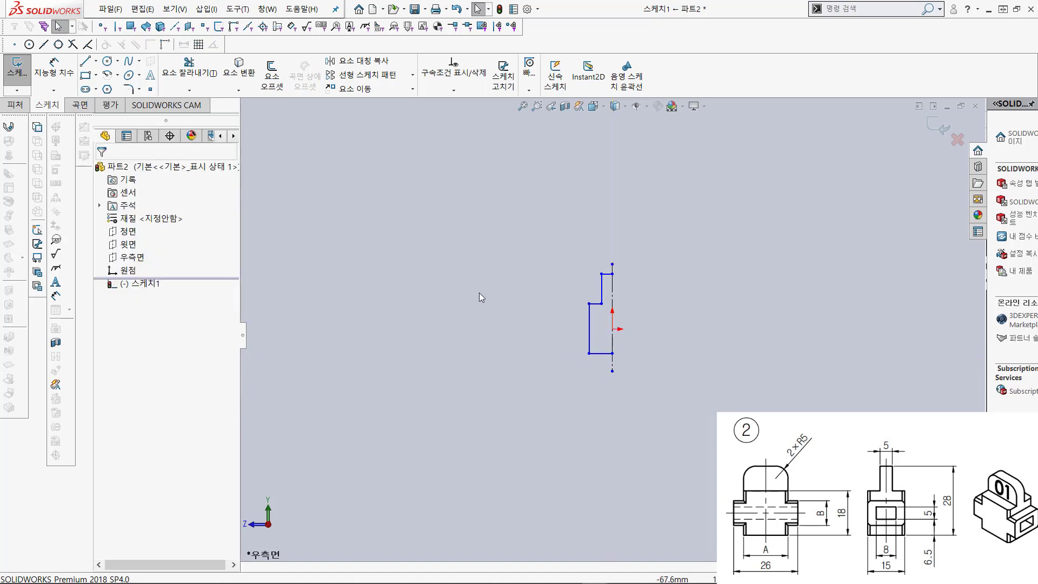
Step: Sketch a three-sided half rectangle about 5.3 mm wide and 8.5 mm high against the centerline, inside the lower body of the profile
click(85, 61)
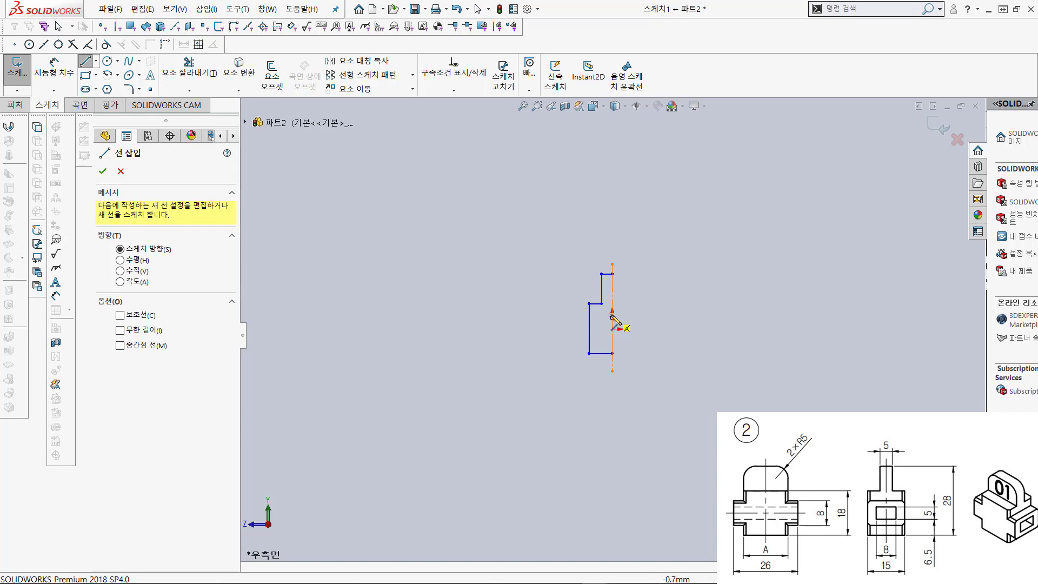
click(606, 318)
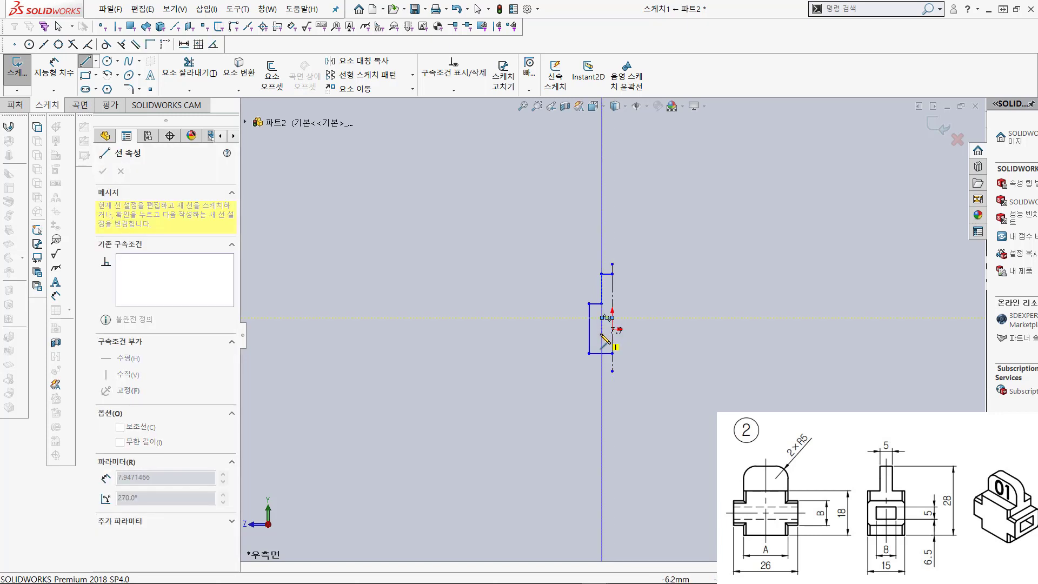
click(601, 334)
click(612, 334)
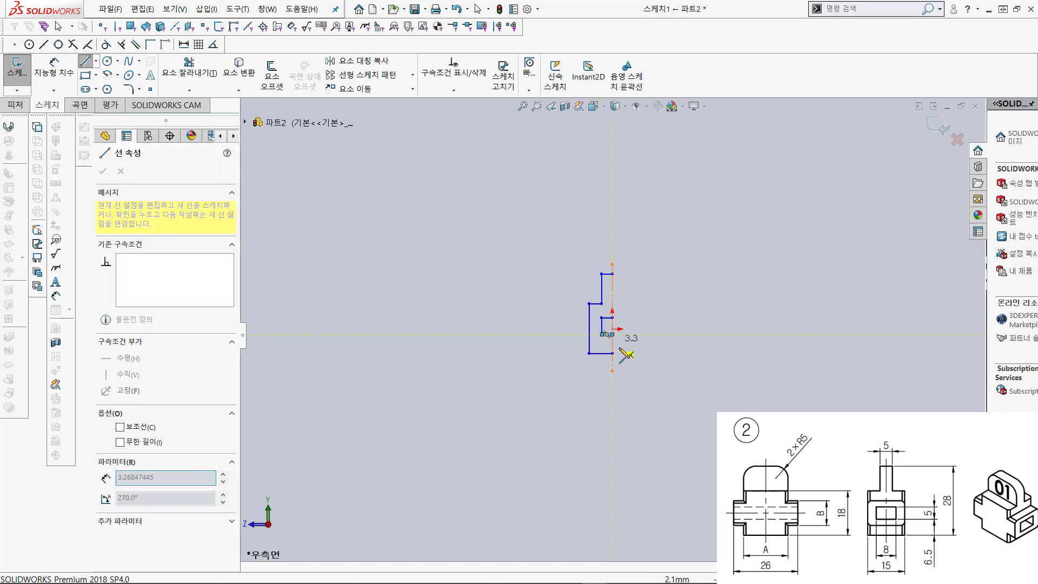
key(Escape)
key(Escape)
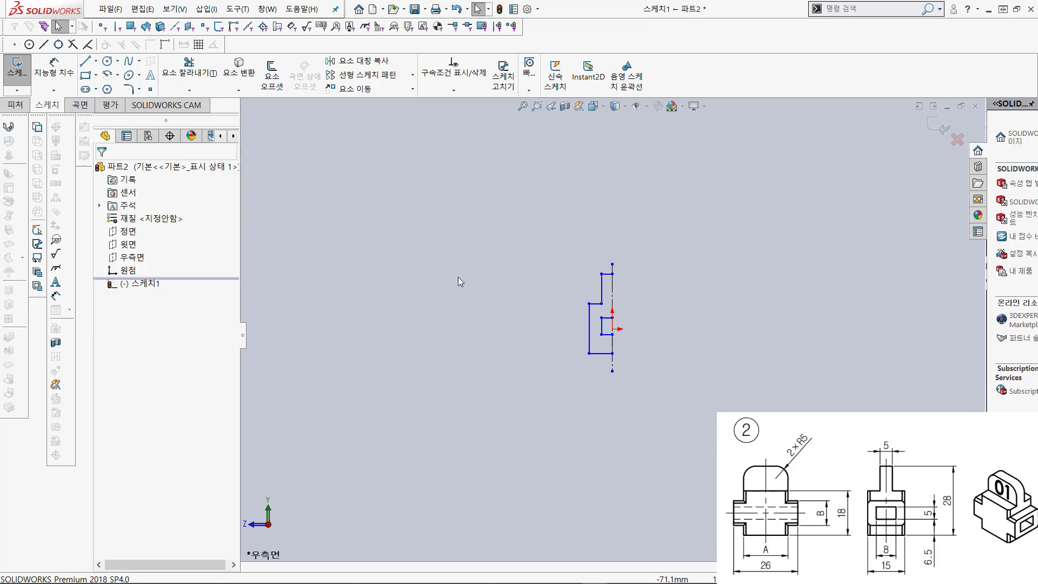
Step: Close the half profile with a vertical line about 40 mm long along the centerline, from its top edge to its base
click(85, 61)
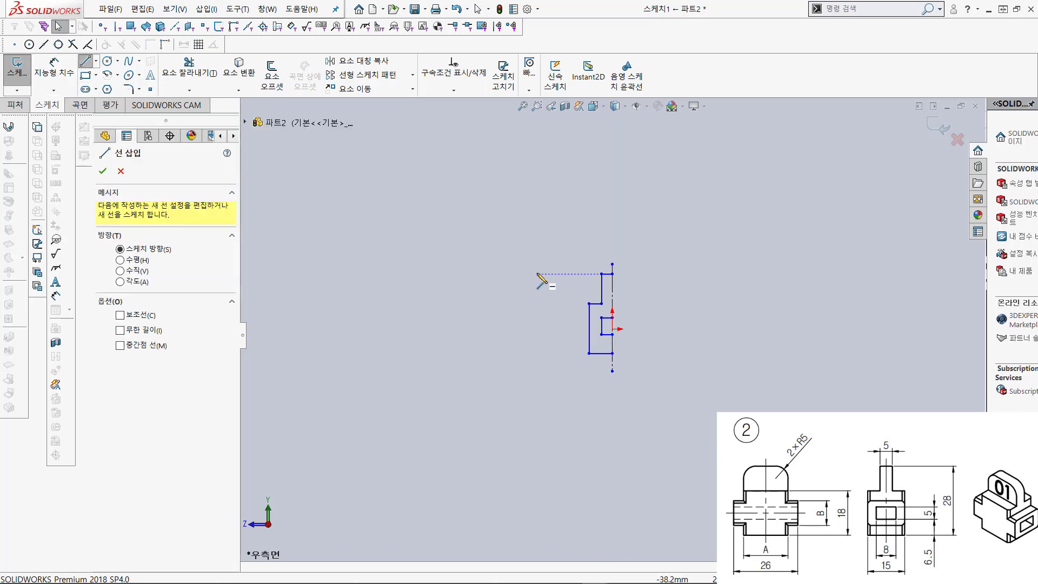
click(612, 273)
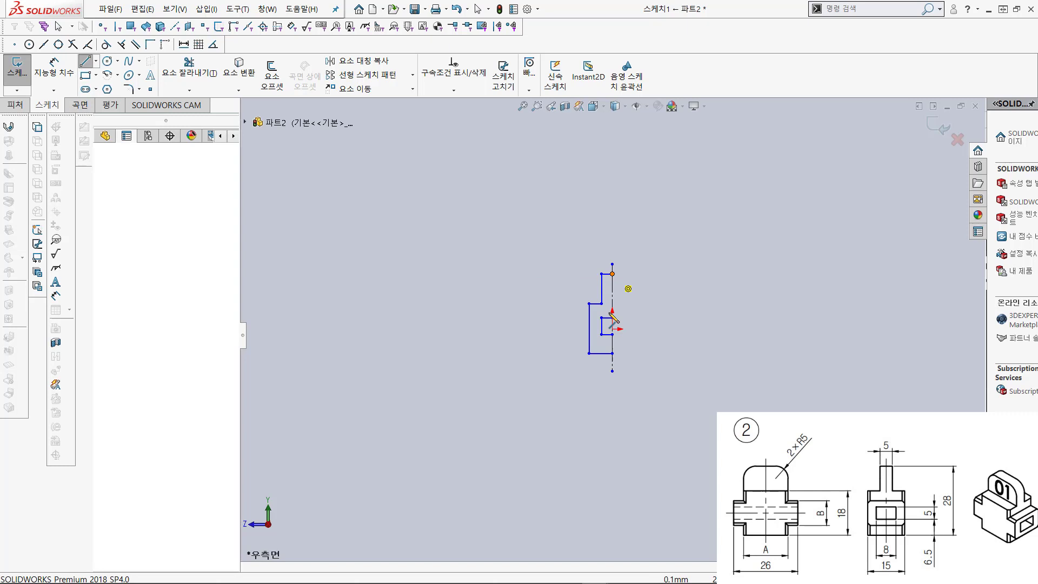
click(611, 353)
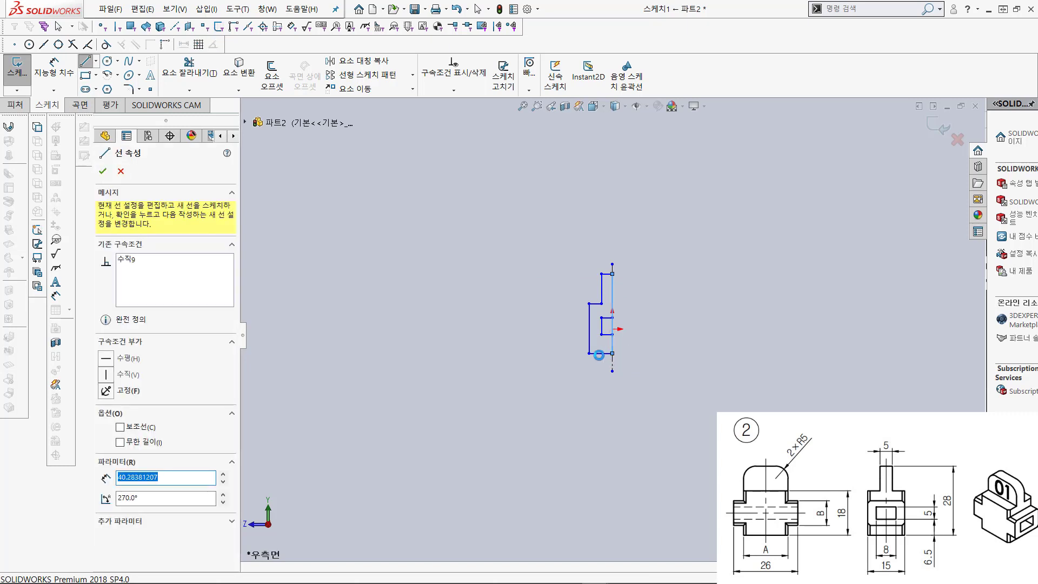
key(Escape)
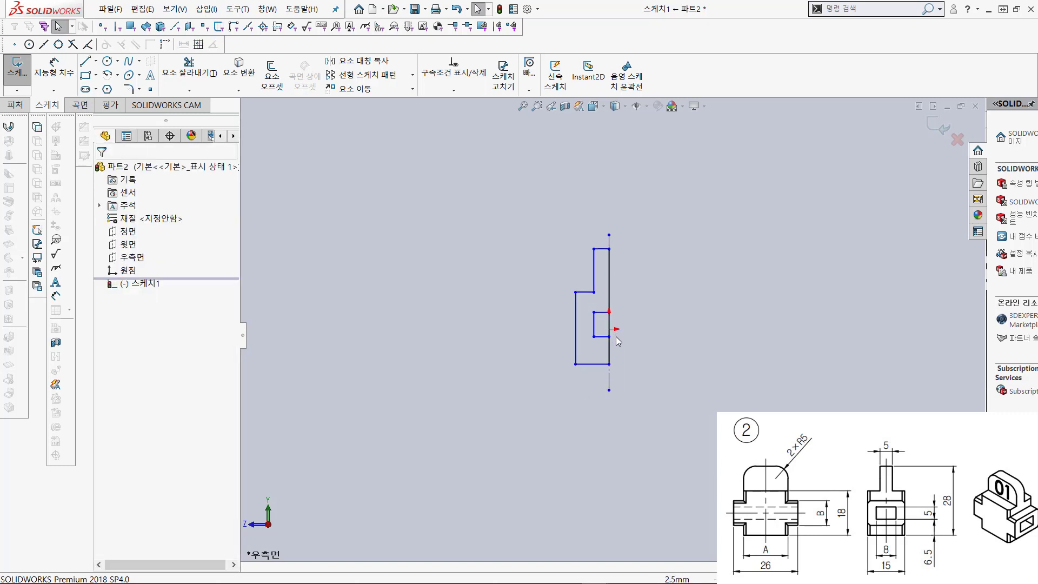
Step: Dimension the overall height of the profile between its top and bottom edges as 28 mm
scroll(618, 332, down, 4)
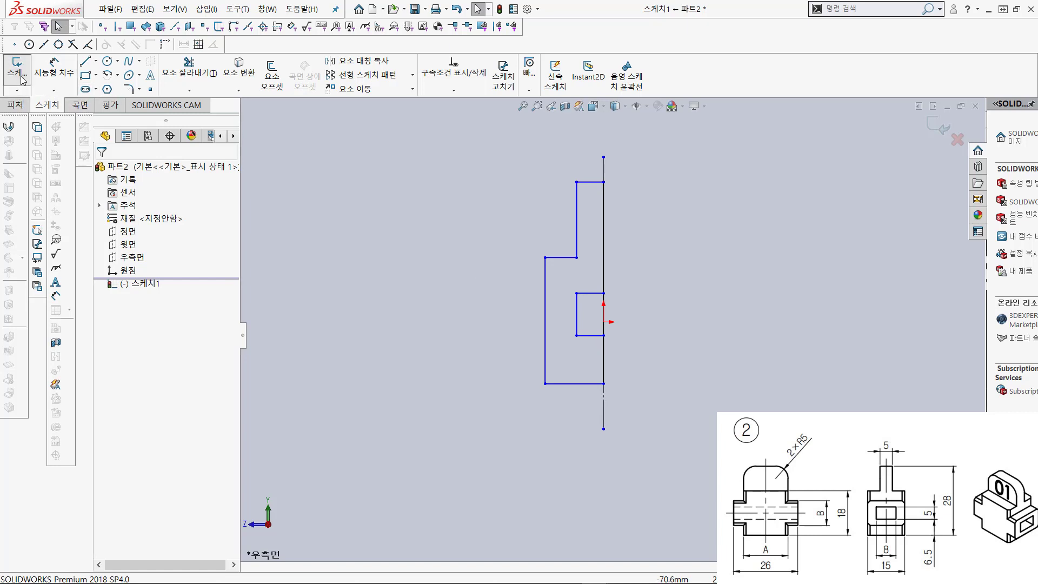
click(54, 78)
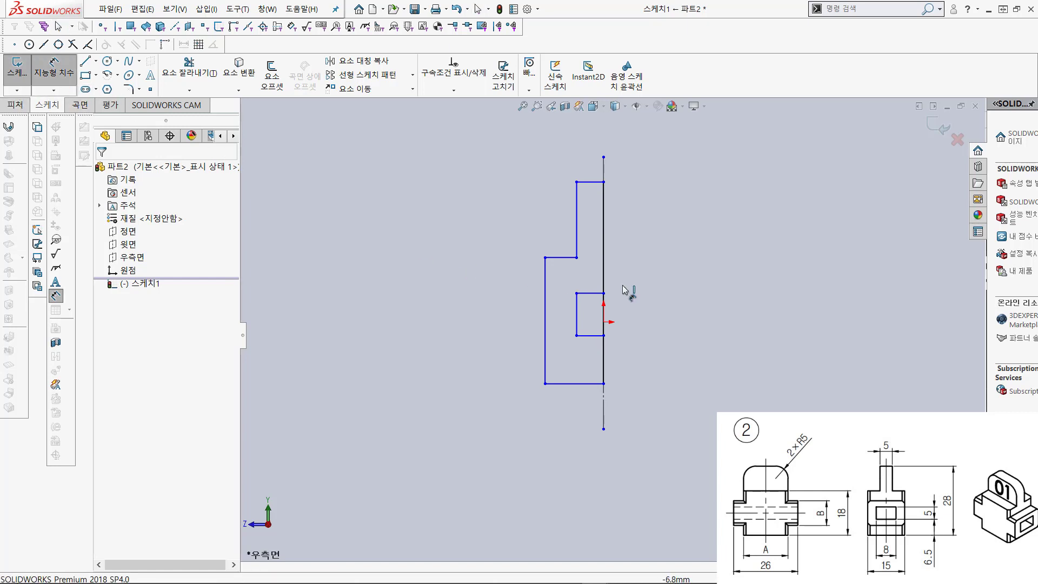
click(591, 182)
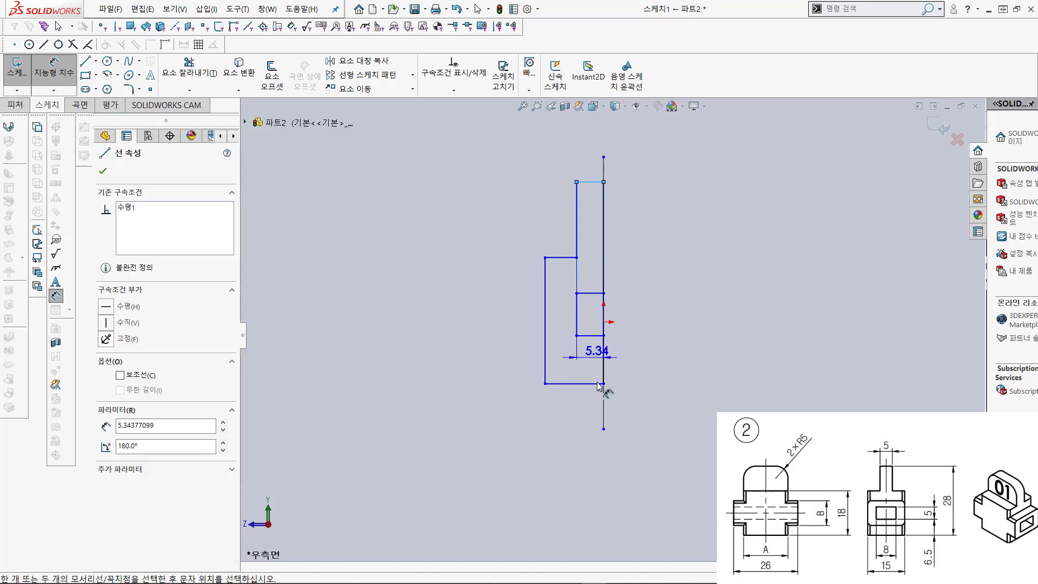
click(588, 384)
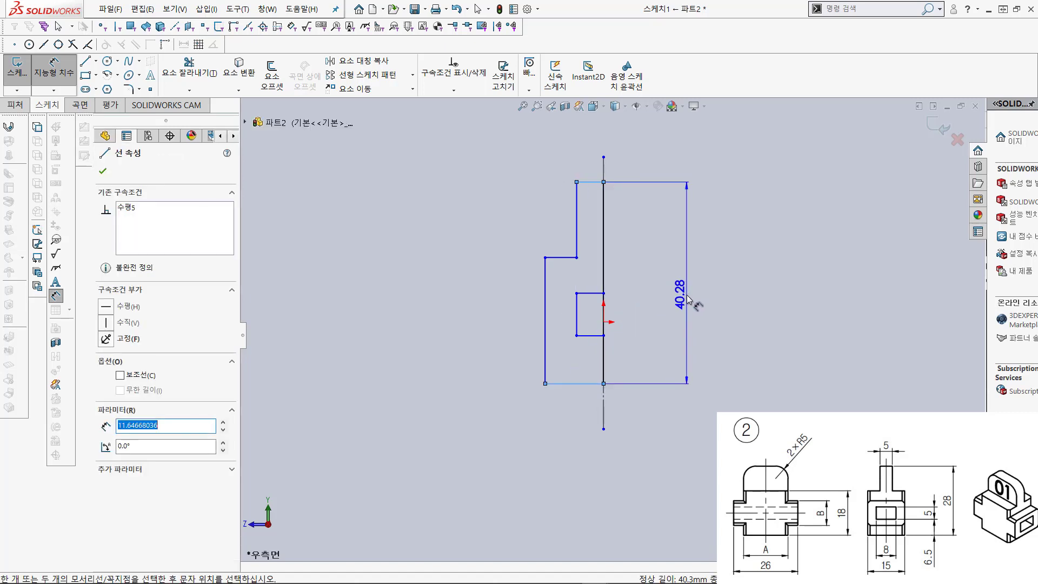
click(695, 296)
text(28)
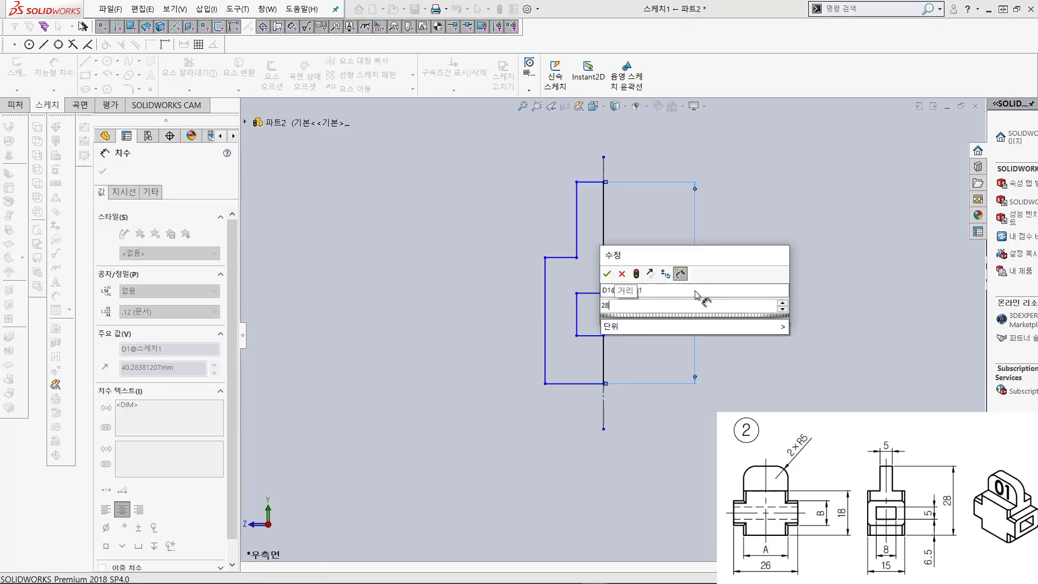
key(Return)
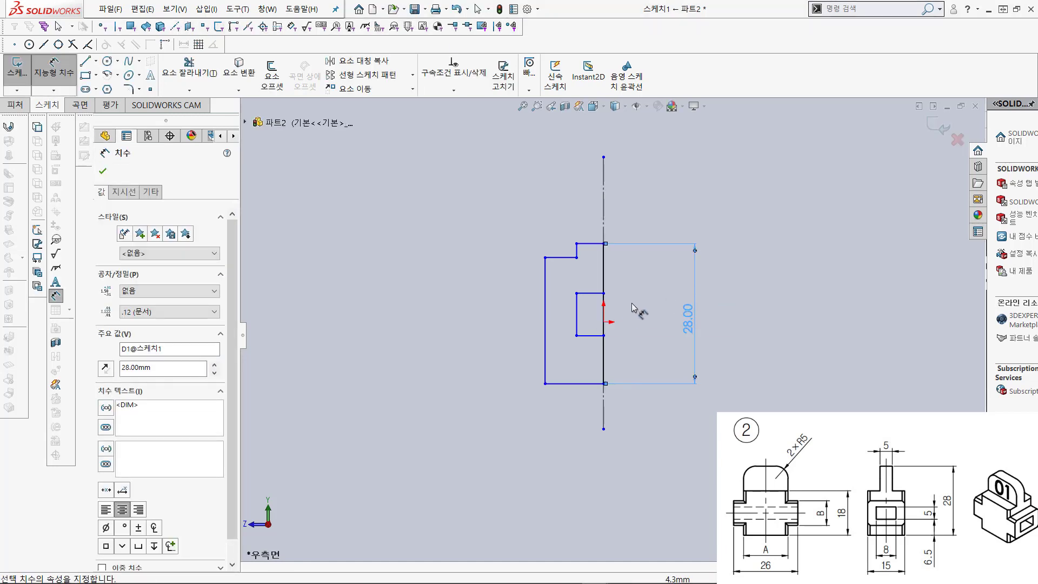
Step: Dimension the distance from the profile's base to the lower edge of the inner rectangle as 6.5 mm
click(593, 336)
click(597, 383)
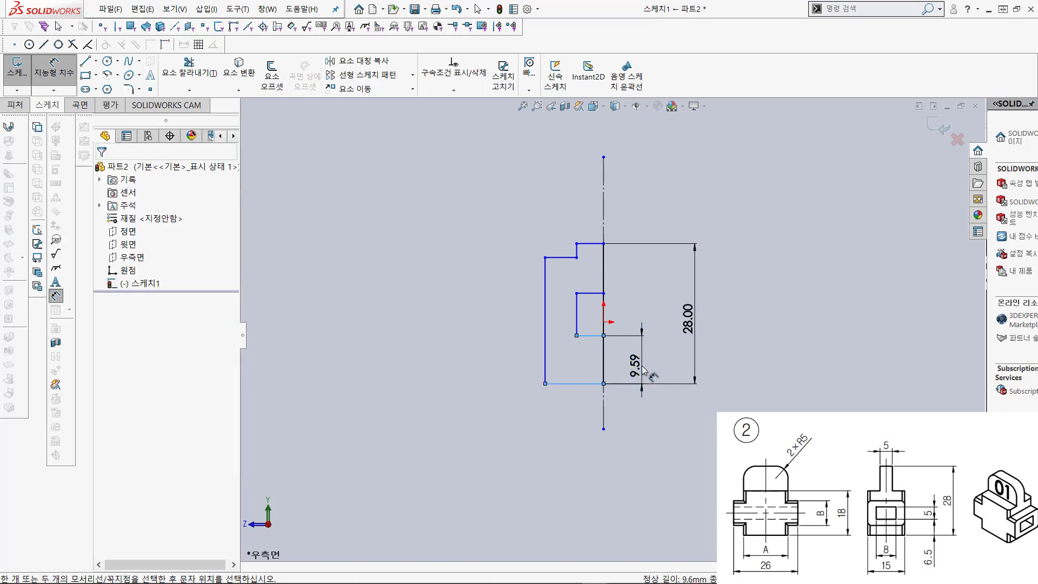
click(643, 368)
text(6.5)
key(Return)
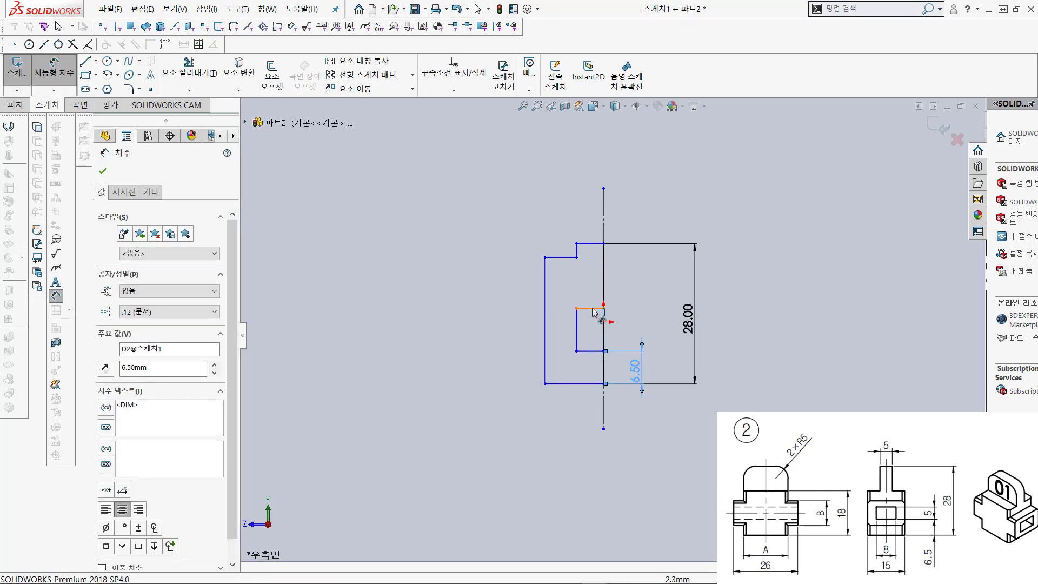
Step: Dimension the height of the inner rectangle as 5 mm
click(588, 351)
click(589, 309)
click(637, 331)
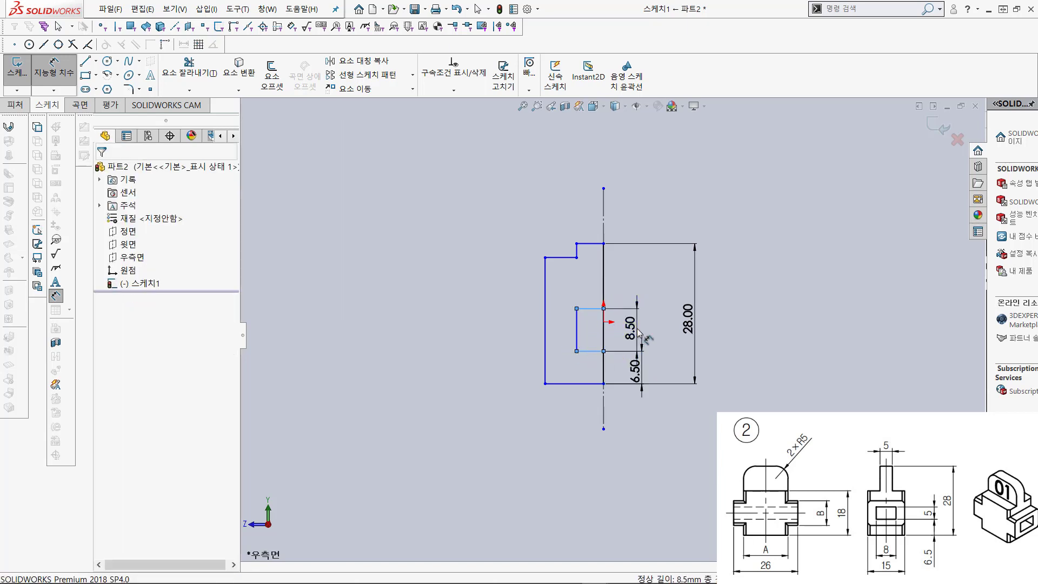
text(5)
key(Return)
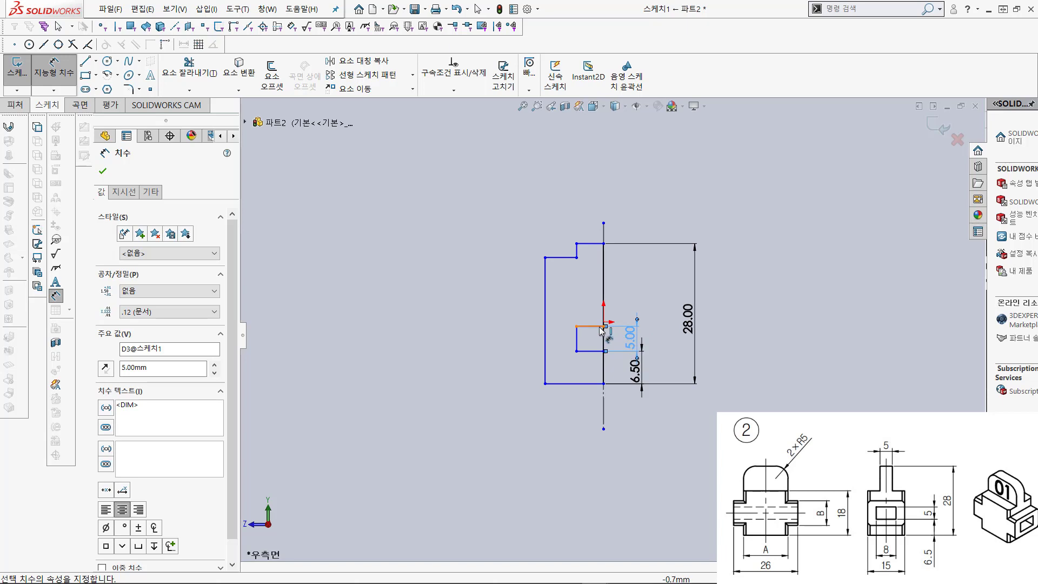
Step: Dimension the height of the wide lower body, from the base to the step edge, as 18 mm
click(565, 258)
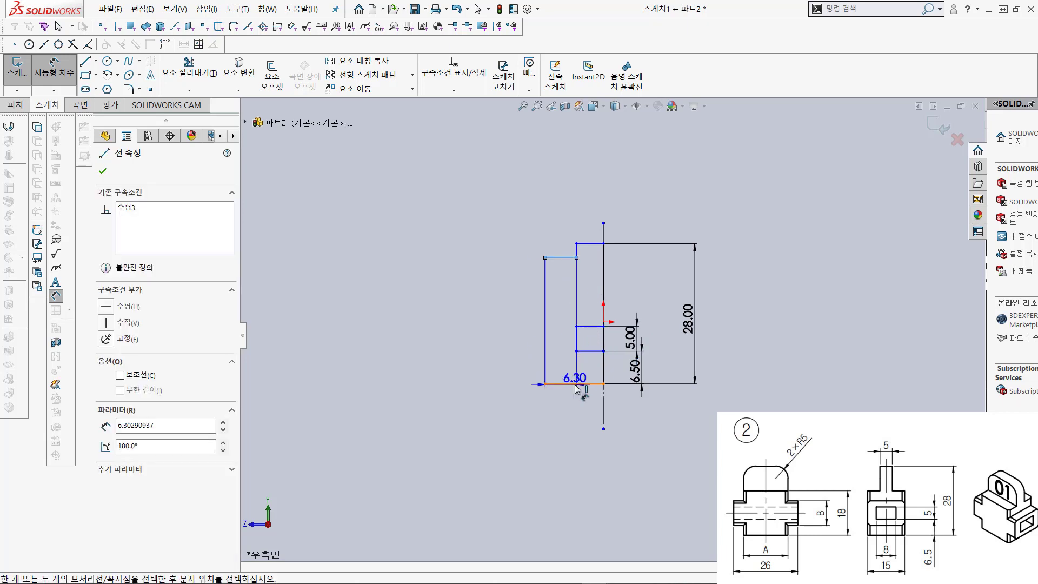
click(578, 385)
click(522, 341)
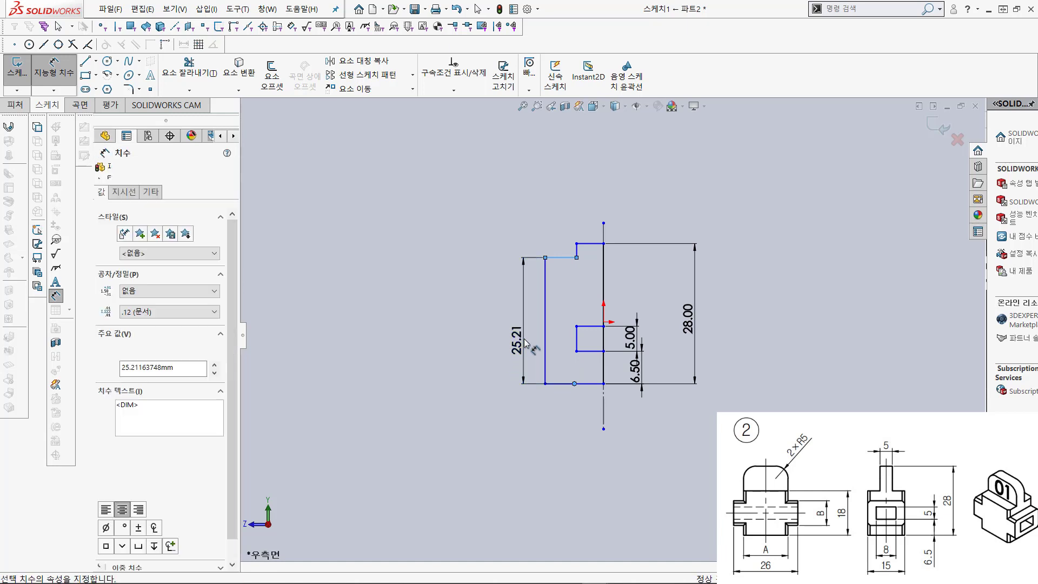
text(18)
key(Return)
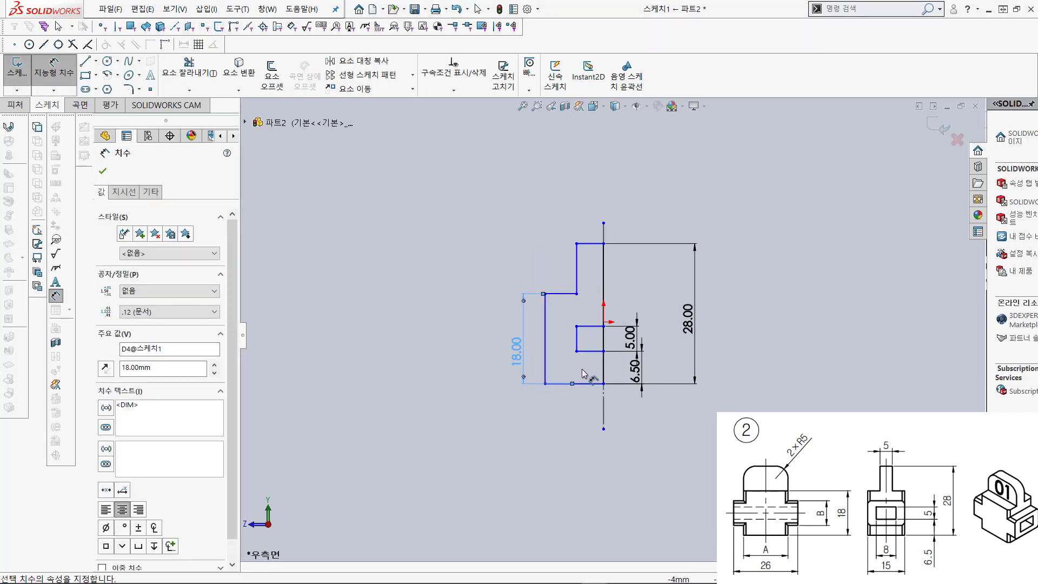
Step: Dimension the half-width of the inner rectangle along its lower edge as 4 mm
click(590, 352)
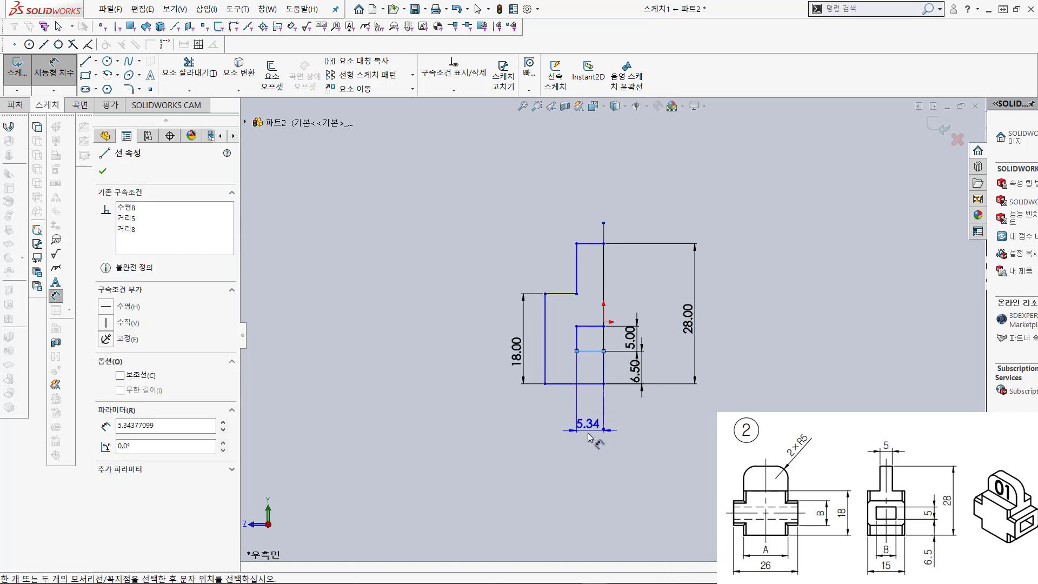
click(588, 436)
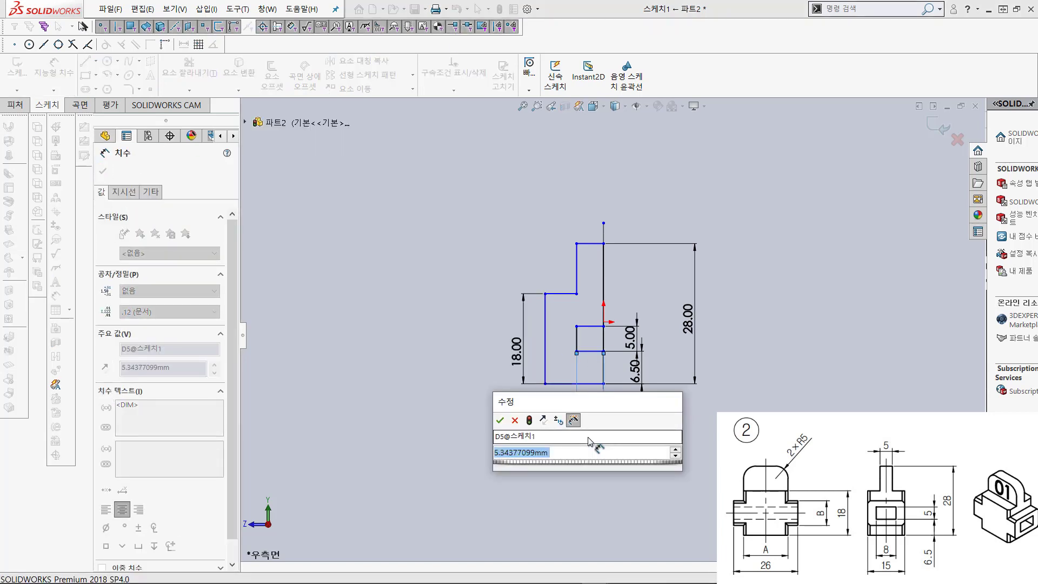
text(4)
key(Return)
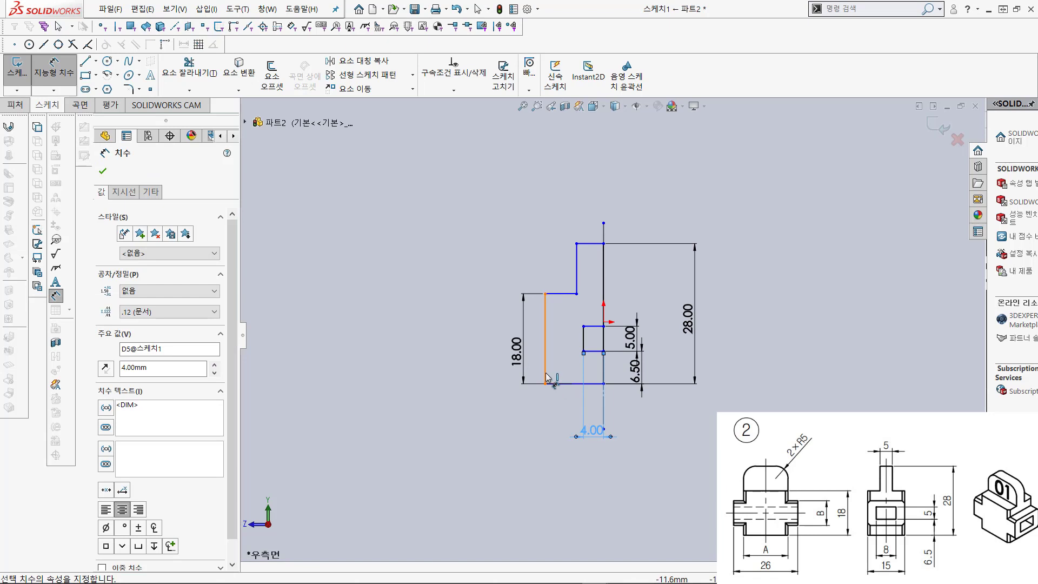
Step: Dimension the half-width of the wide lower body, from its outer edge to the central edge, as 15/2 mm and close the sketch
click(547, 377)
click(604, 371)
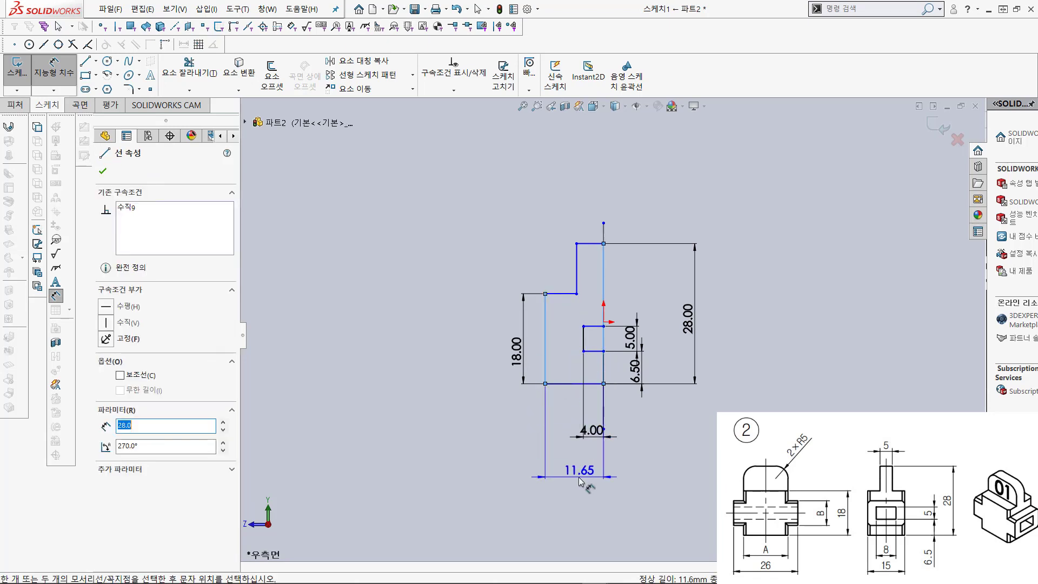
click(579, 477)
text(15/)
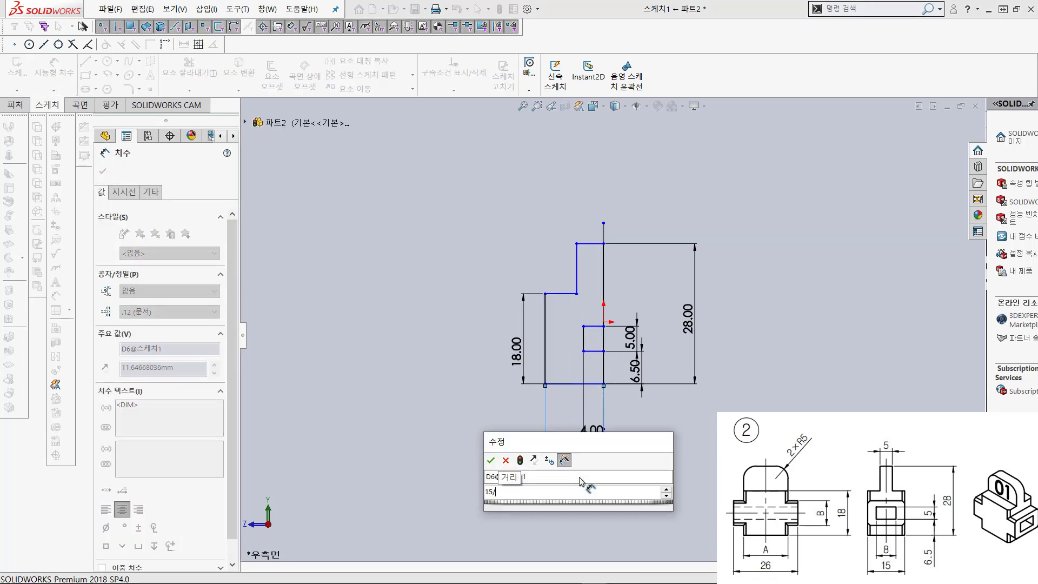
text(2)
key(Return)
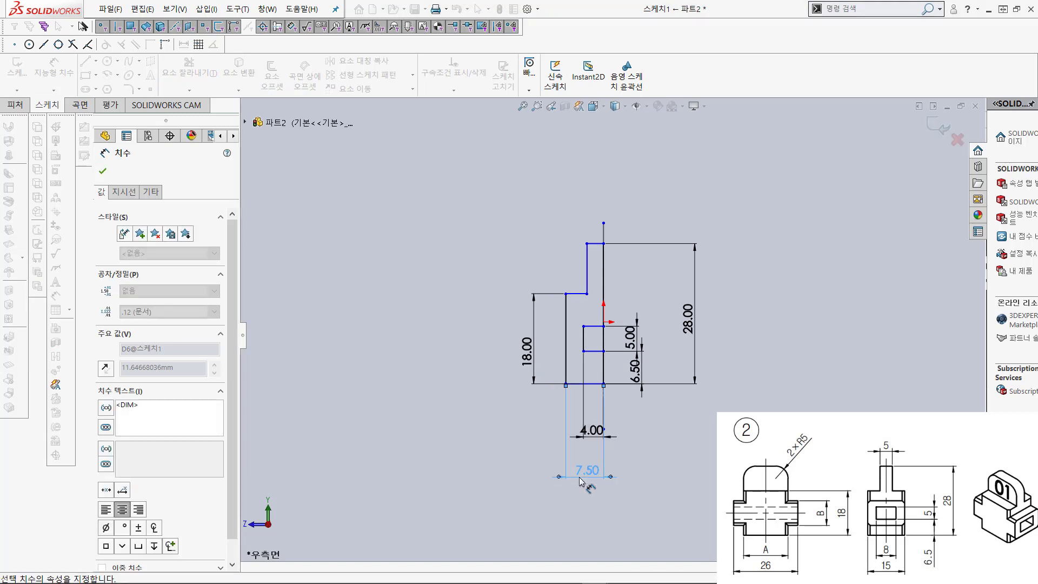
click(103, 171)
click(17, 70)
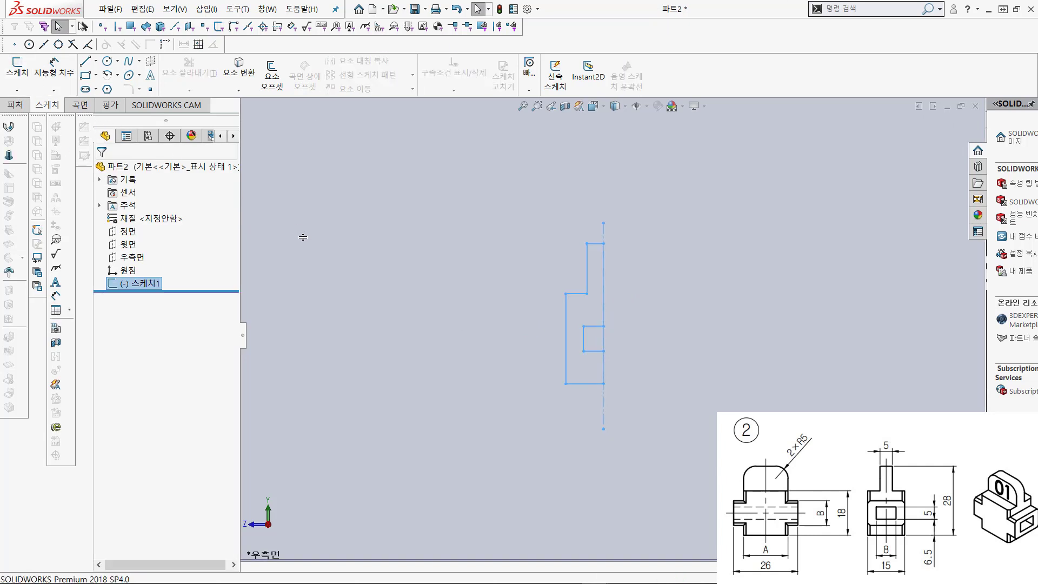
click(16, 105)
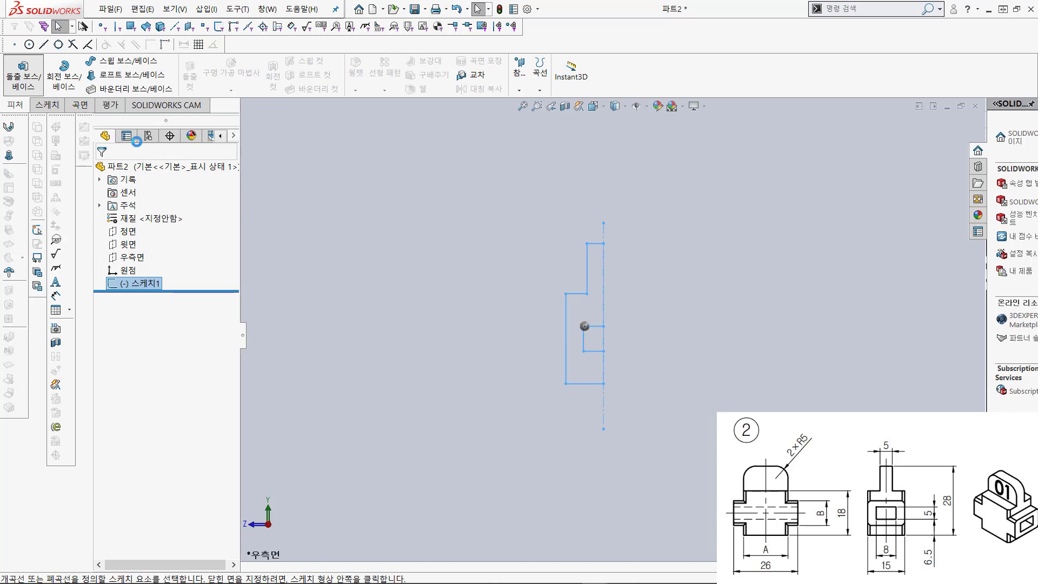
text(28.0mm)
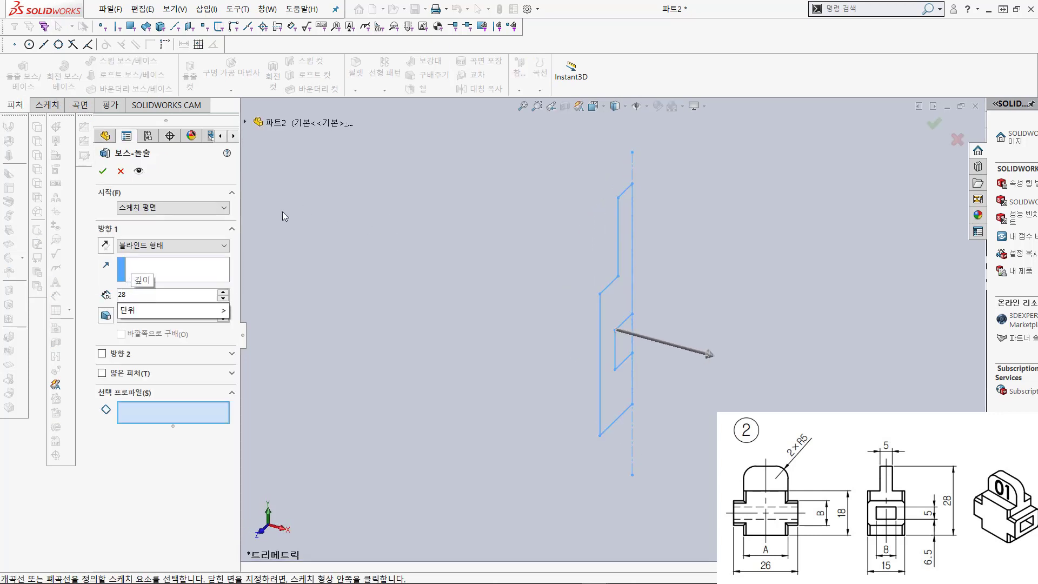
click(105, 246)
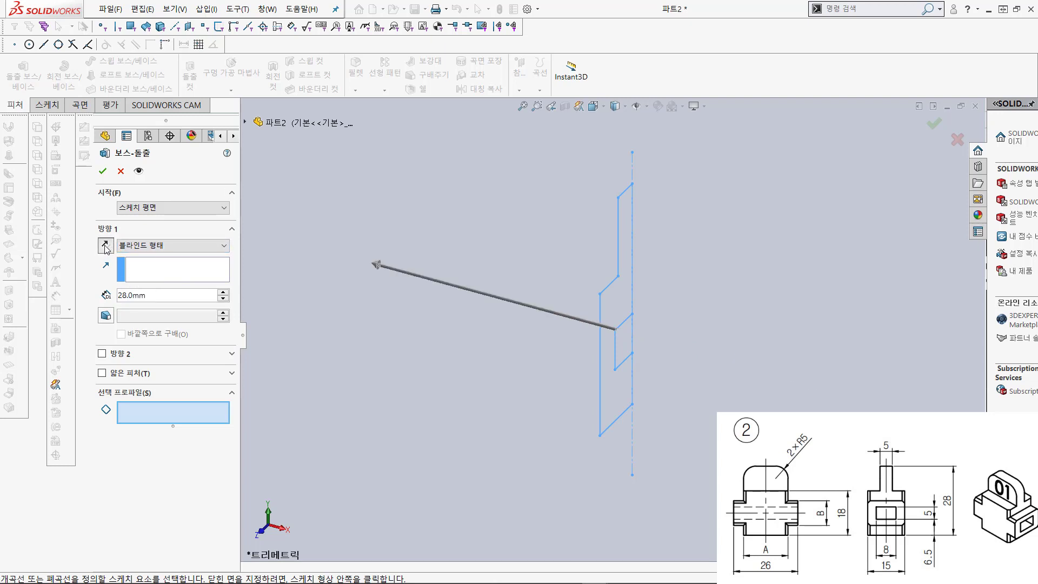
click(102, 171)
click(582, 306)
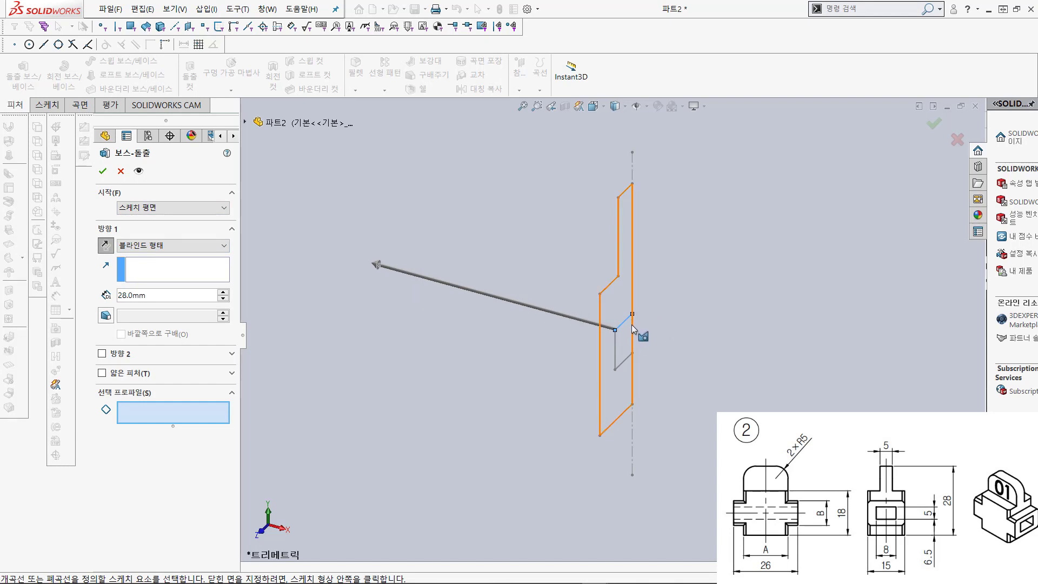
click(121, 172)
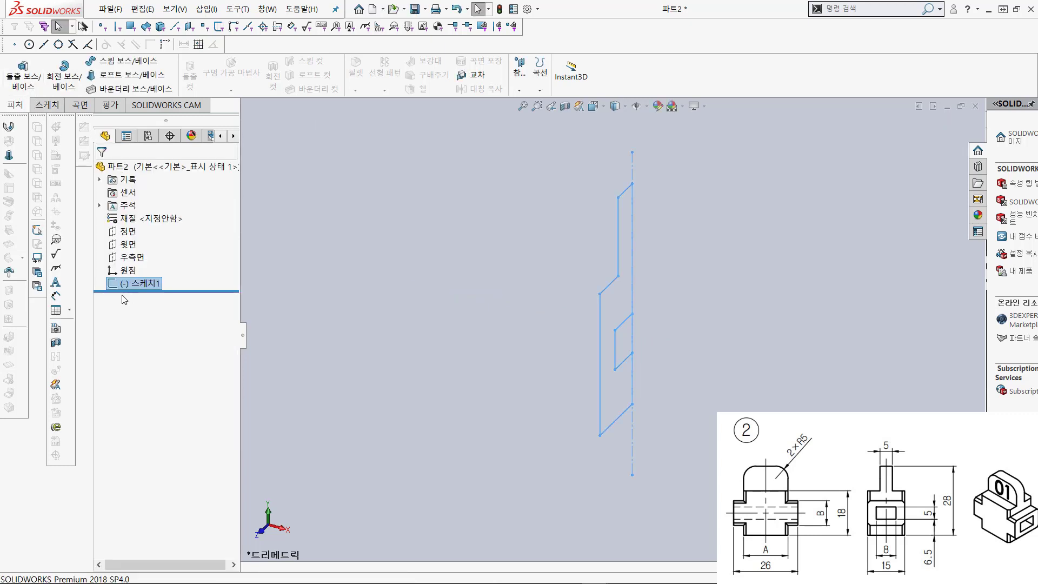
Step: Edit the profile sketch, trim away the central edge segment closing the inner rectangle, and exit the sketch
right_click(135, 285)
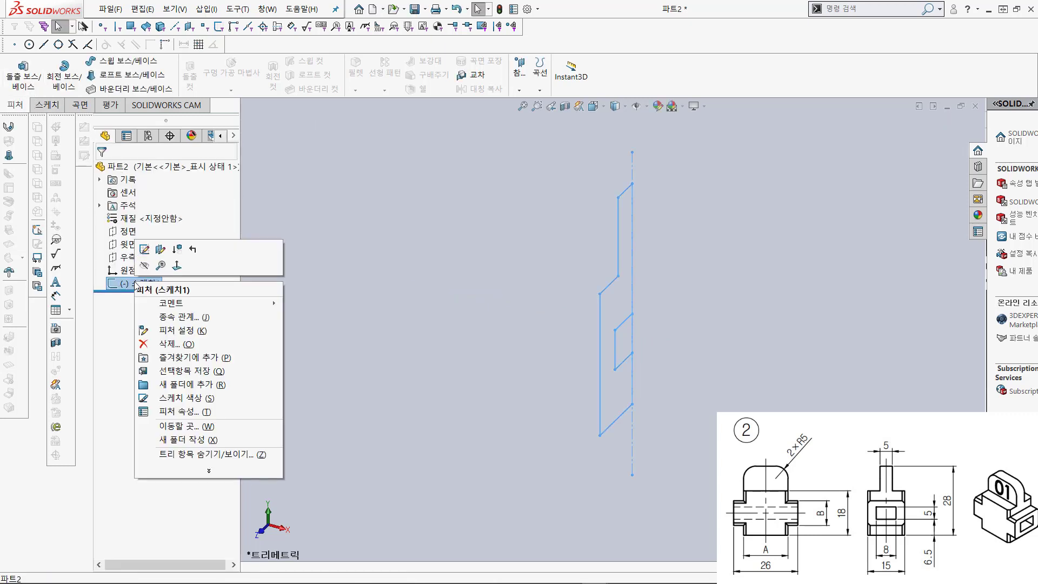
click(144, 250)
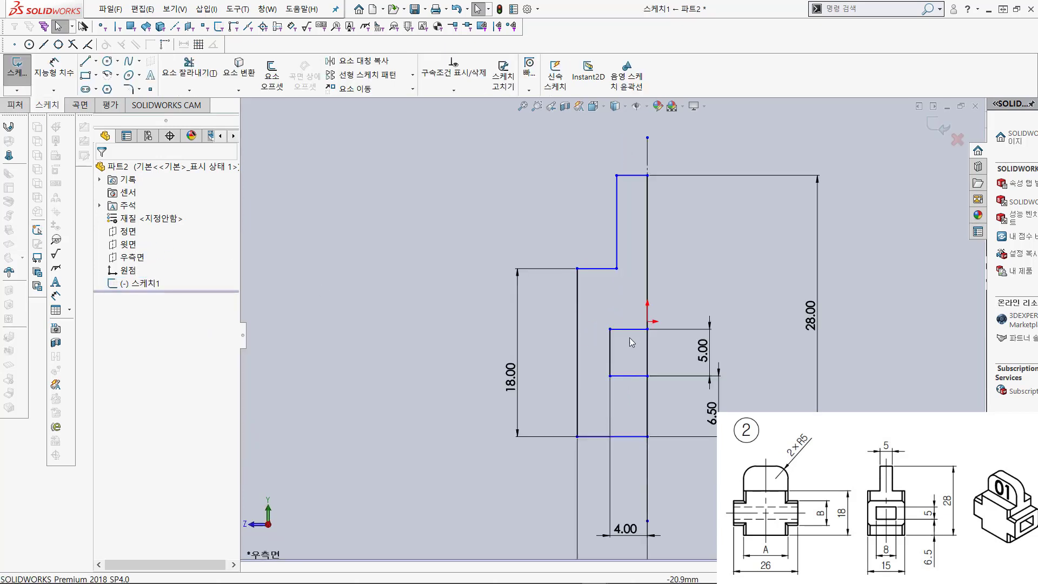
click(189, 68)
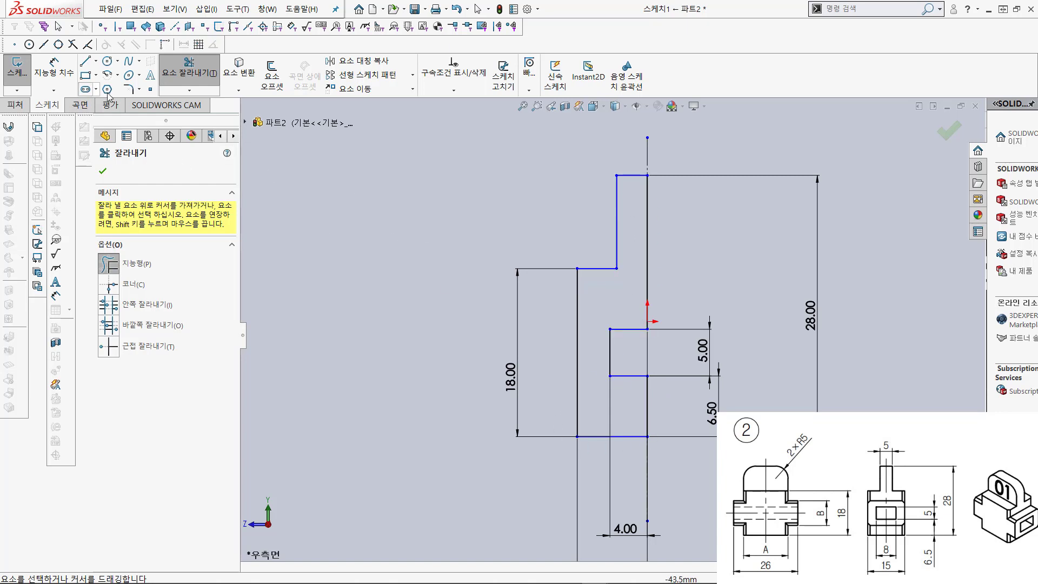
click(19, 68)
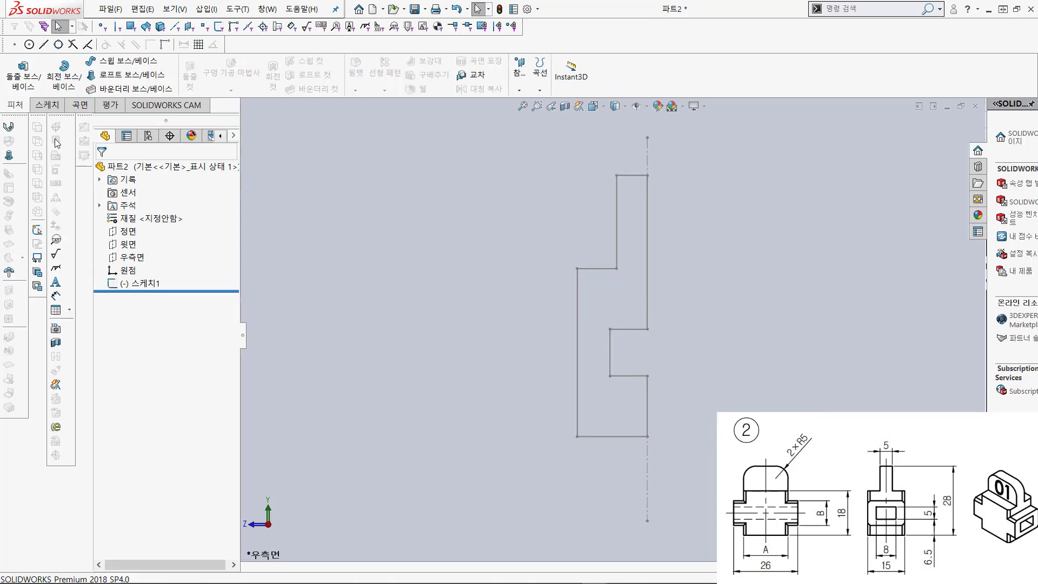
Step: Extrude the half profile as a boss with a blind depth of 26 mm in the reversed direction
click(25, 80)
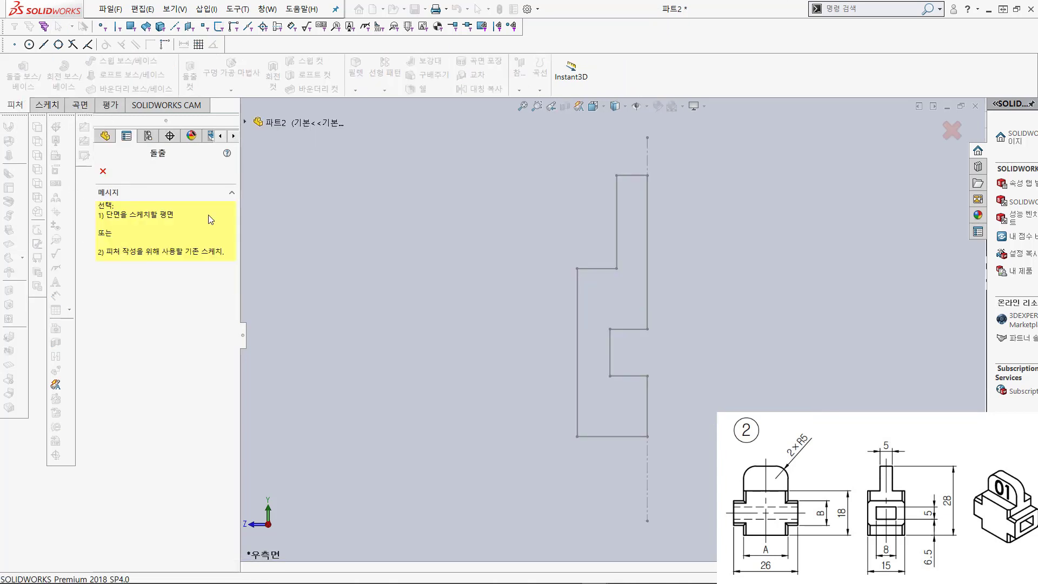
click(577, 303)
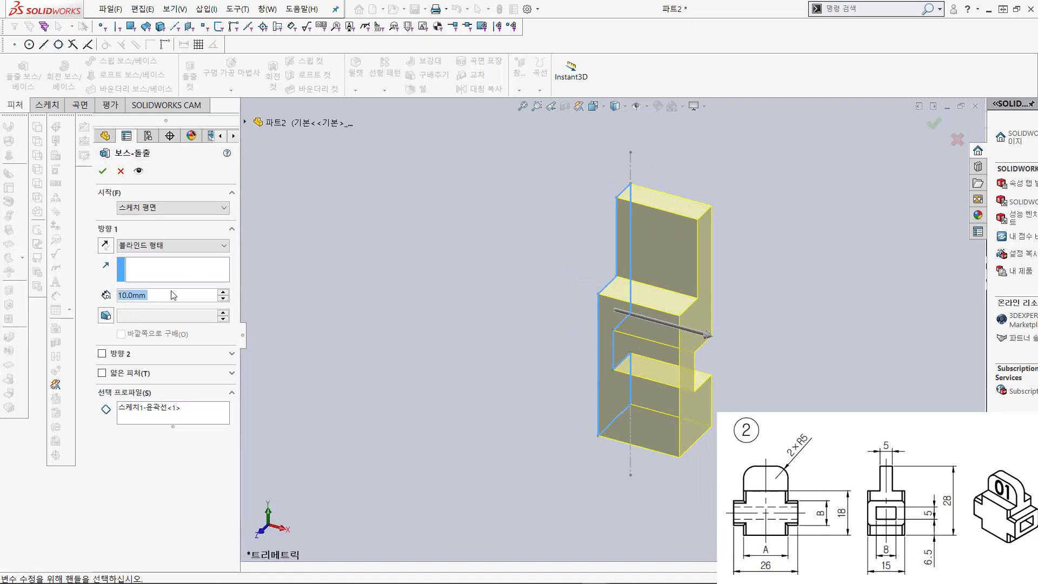
text(26)
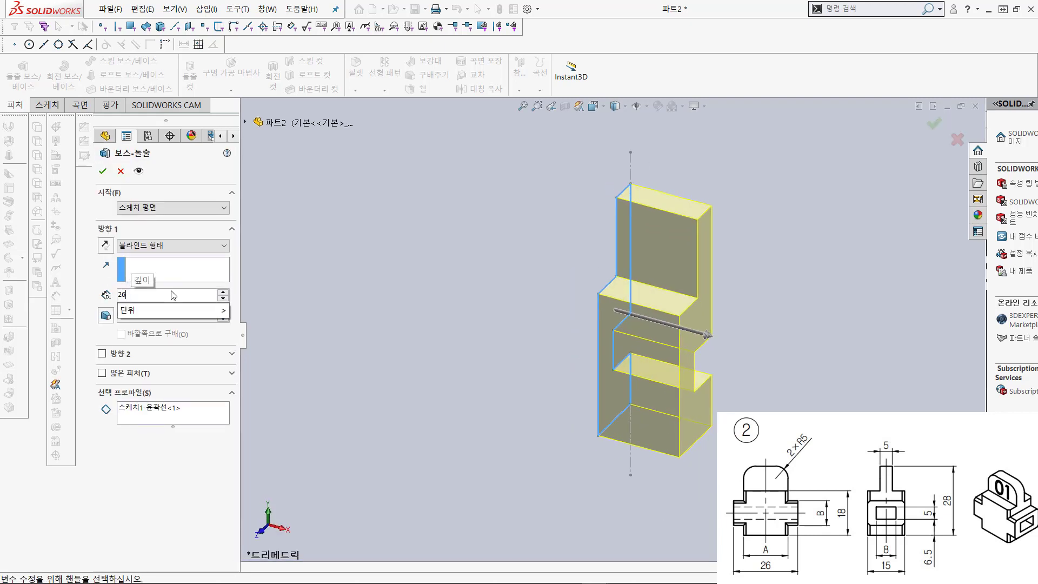
key(Return)
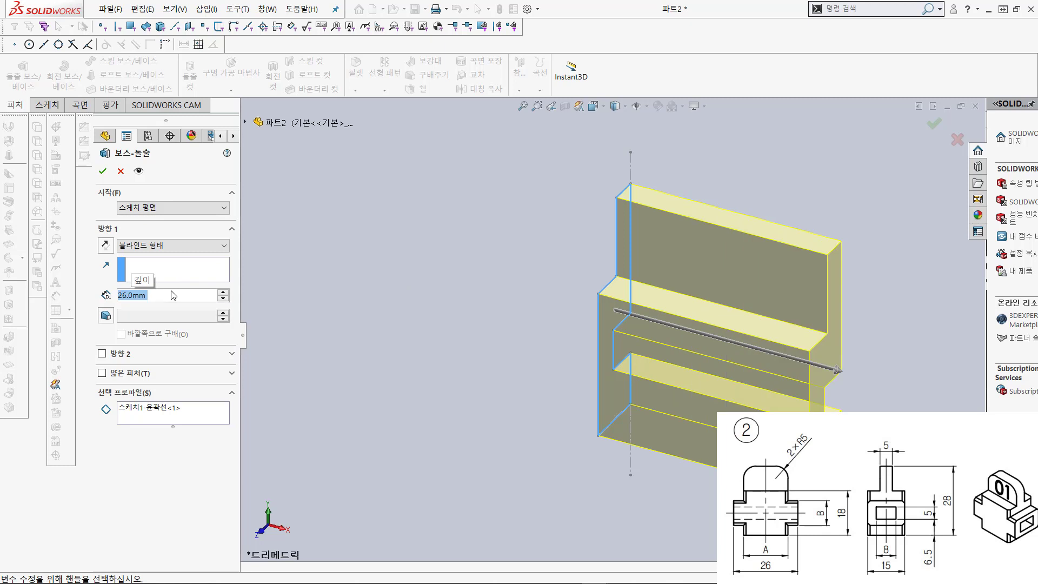
click(106, 246)
click(102, 171)
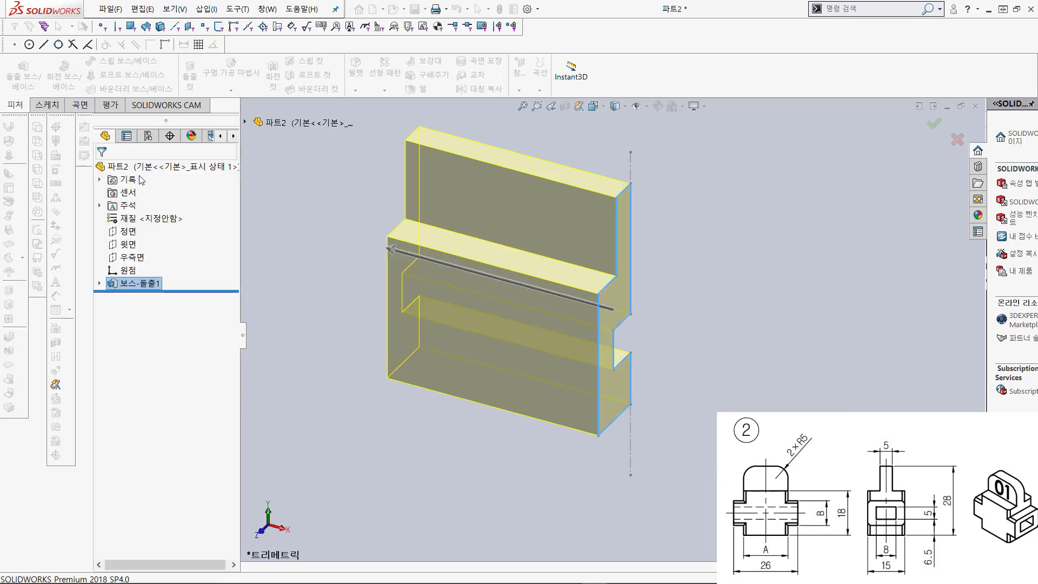
Step: Mirror the extruded boss about its flat central face to complete the full-width body with its rectangular through-hole
mouse_move(405, 269)
middle_down()
mouse_move(429, 227)
mouse_move(412, 239)
mouse_move(400, 277)
middle_up()
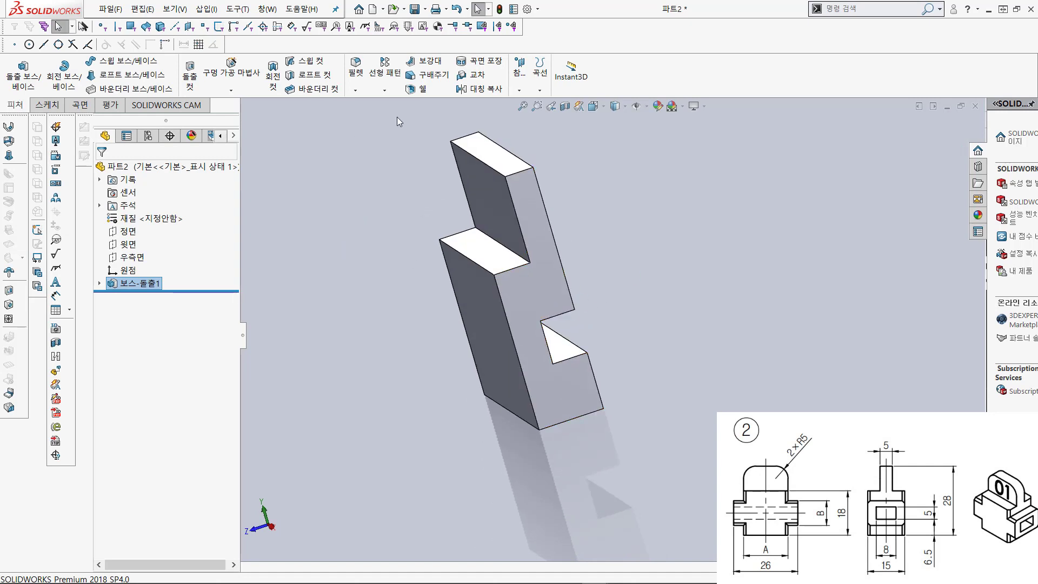
click(486, 92)
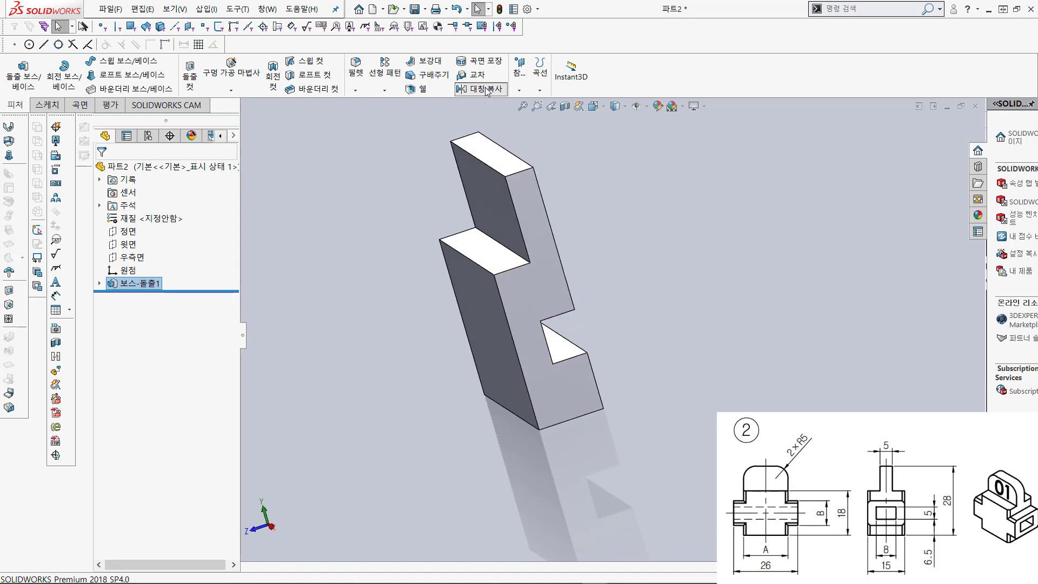
mouse_move(521, 192)
middle_down()
mouse_move(507, 216)
mouse_move(510, 205)
middle_up()
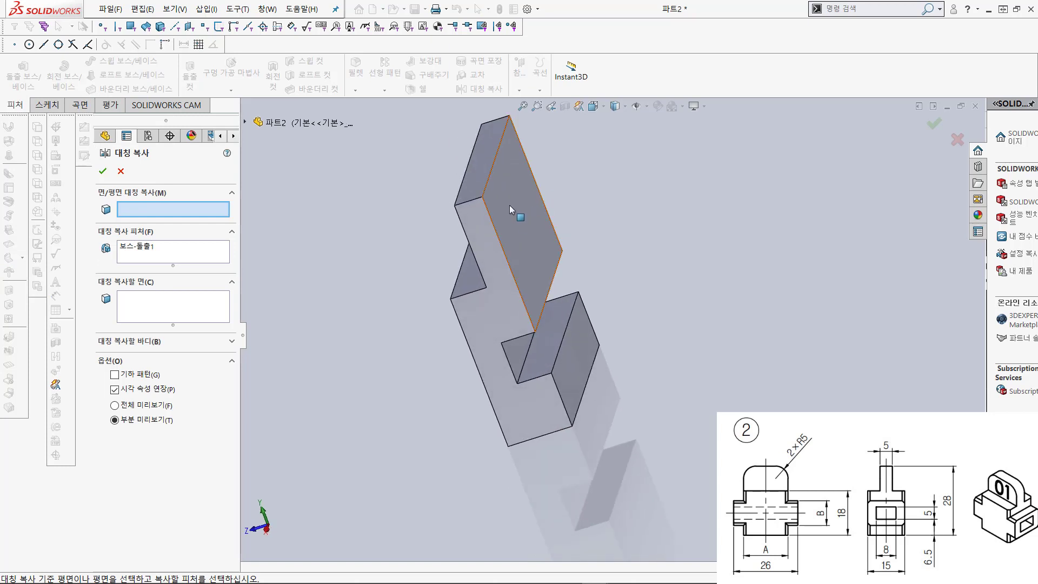
click(508, 210)
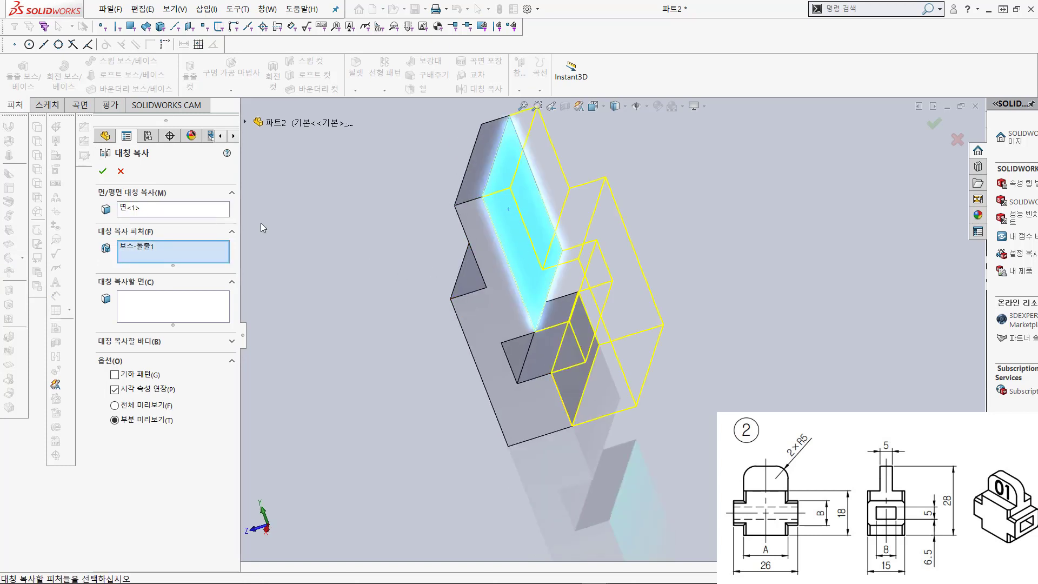
click(102, 171)
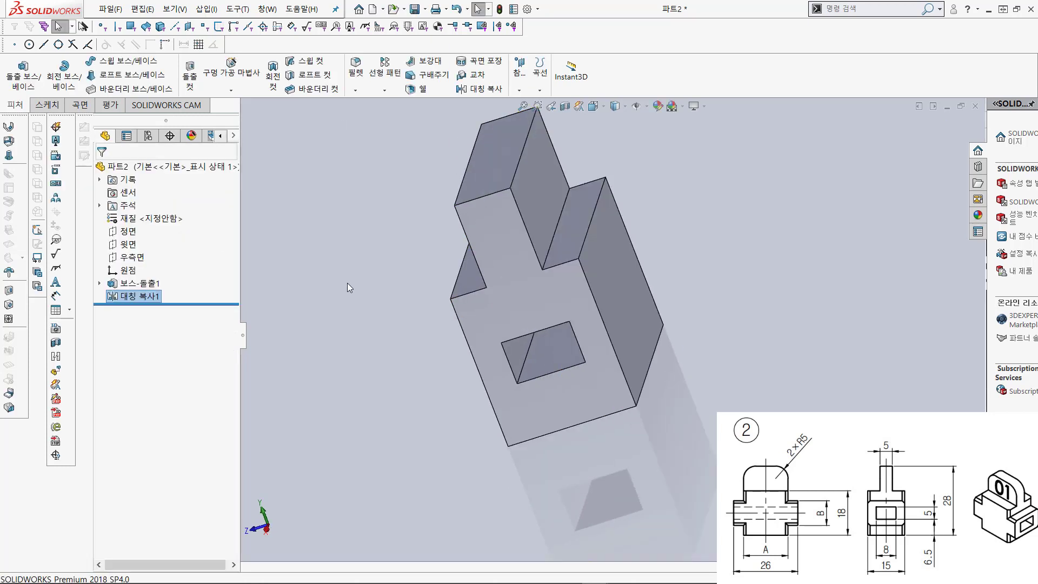
middle_drag(347, 283, 457, 251)
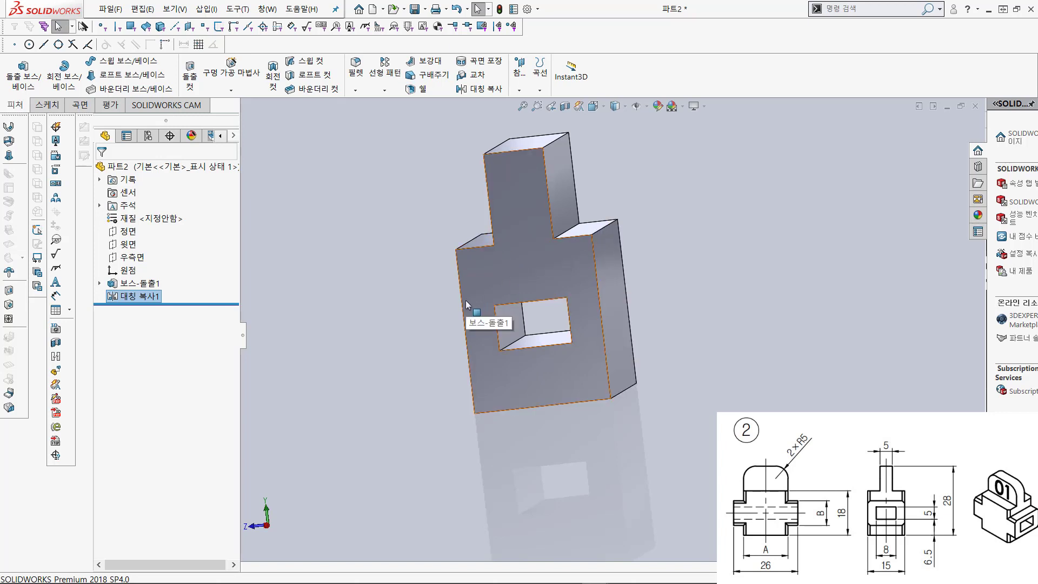
middle_drag(469, 303, 520, 284)
middle_drag(592, 281, 607, 223)
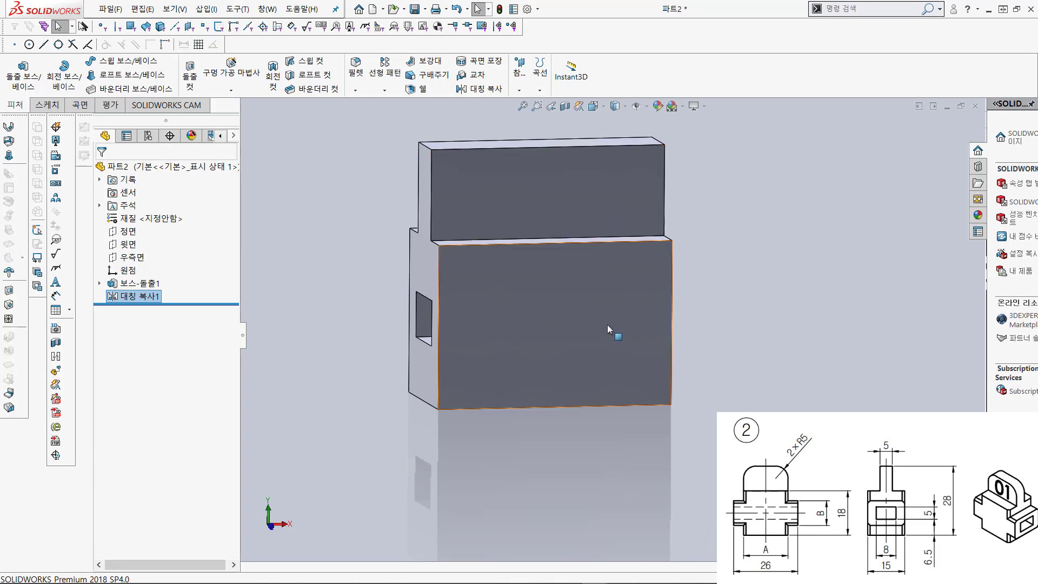
middle_drag(607, 325, 611, 242)
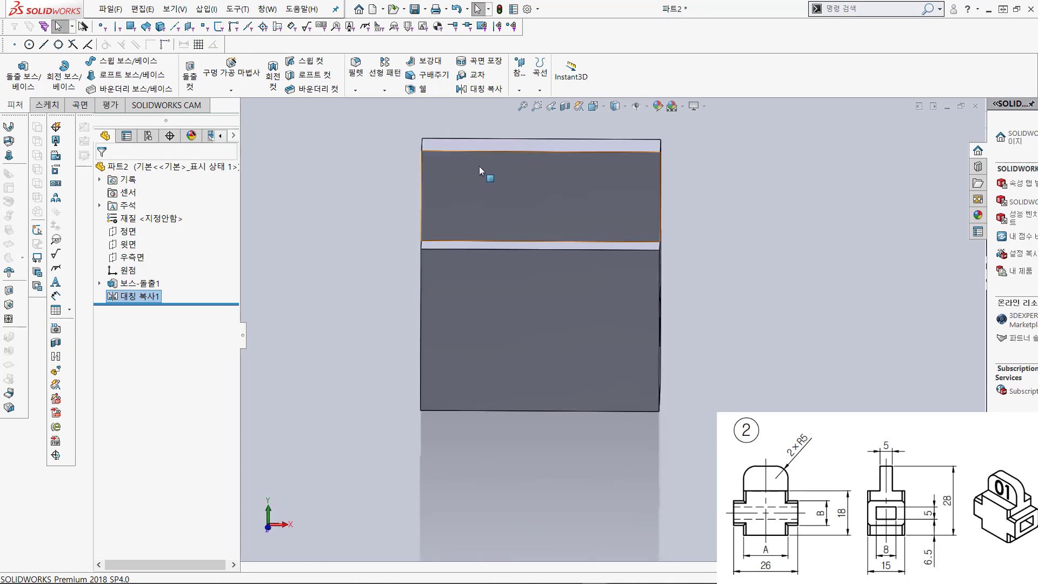
middle_drag(518, 249, 496, 153)
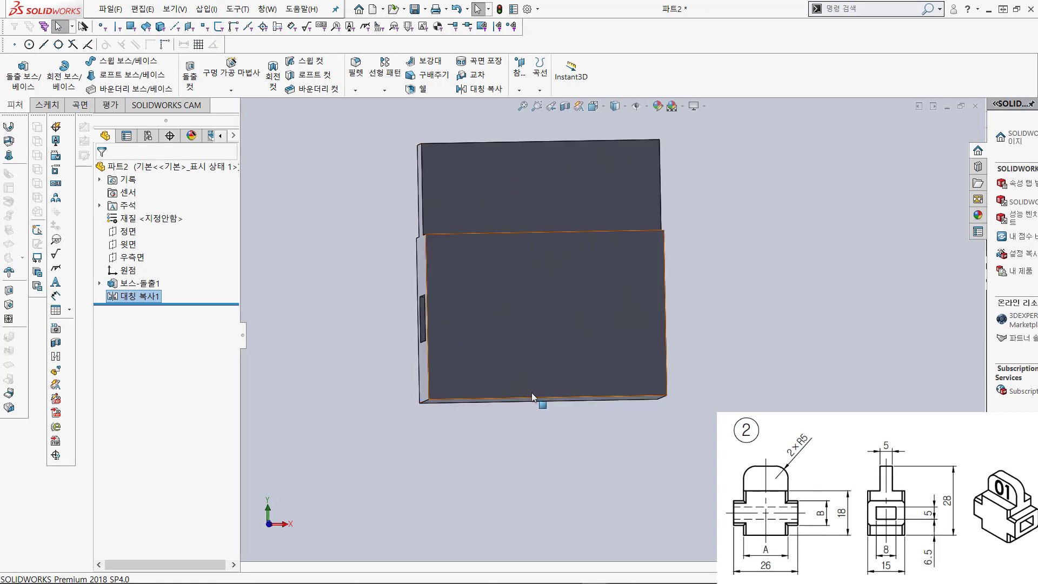
click(48, 105)
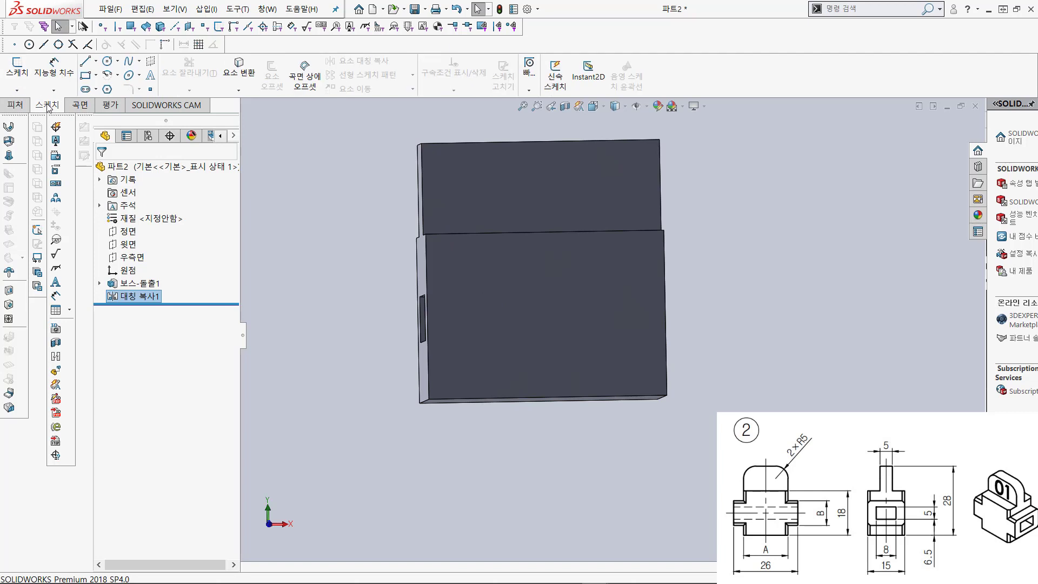
click(17, 70)
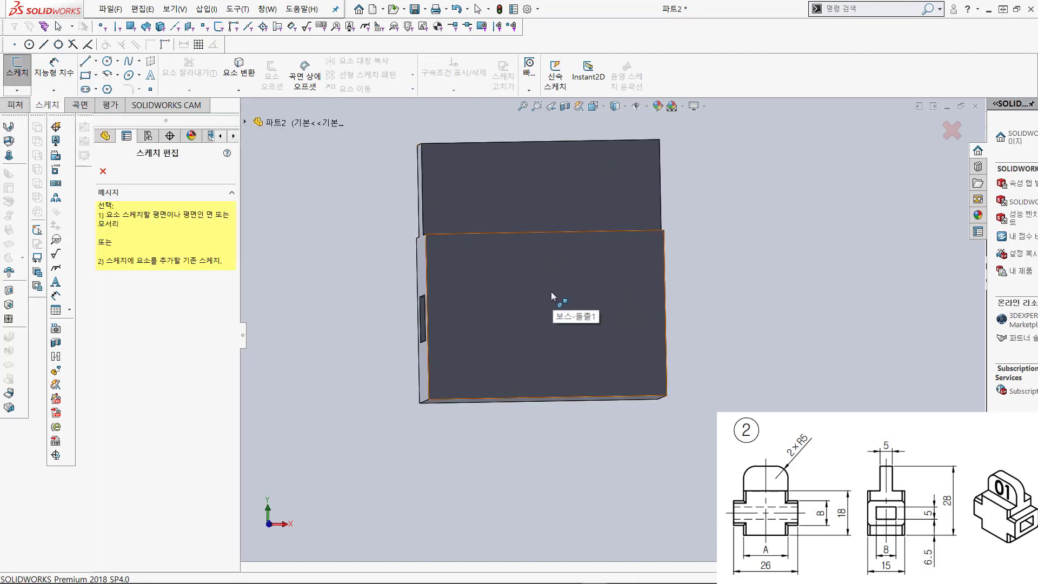
click(551, 291)
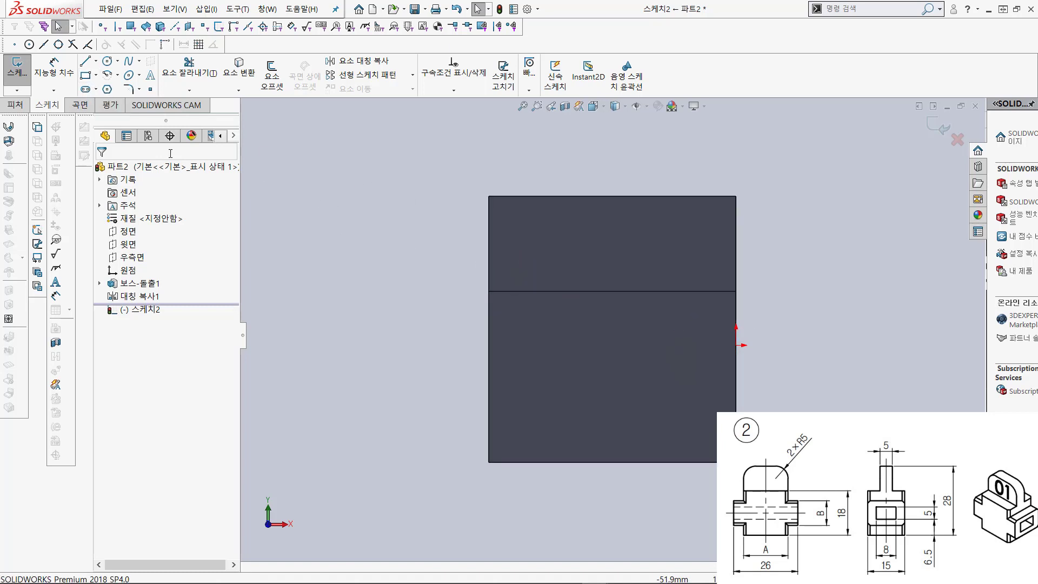
click(17, 68)
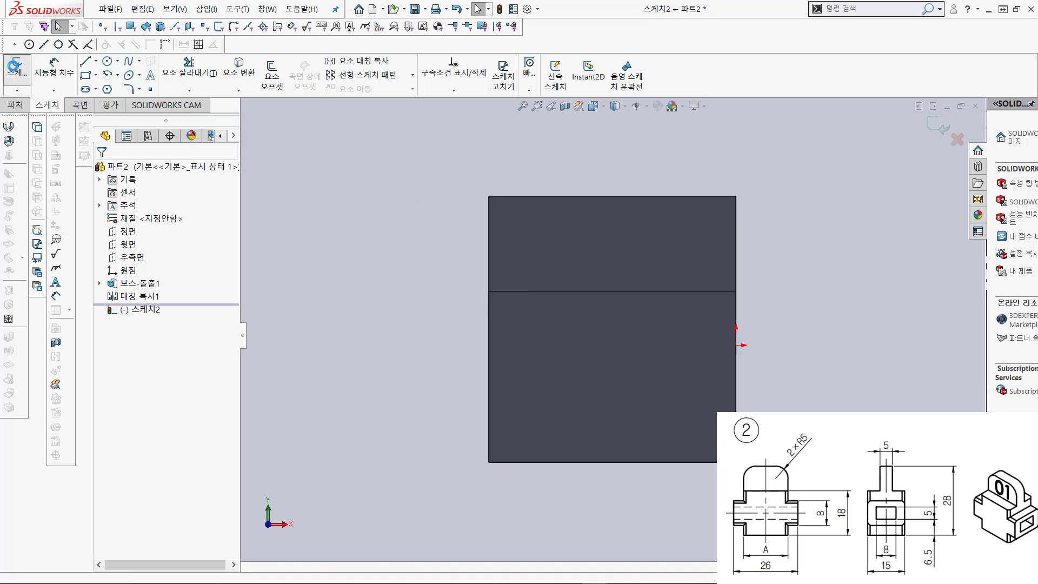
Step: Create a reference plane midway between the two opposite end faces of the body
click(11, 107)
click(520, 88)
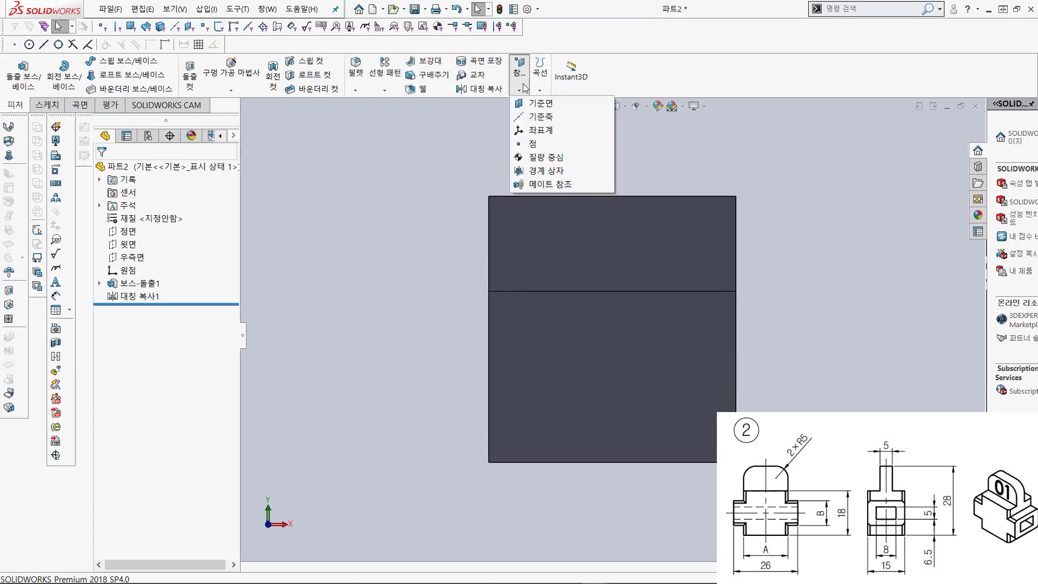
click(530, 103)
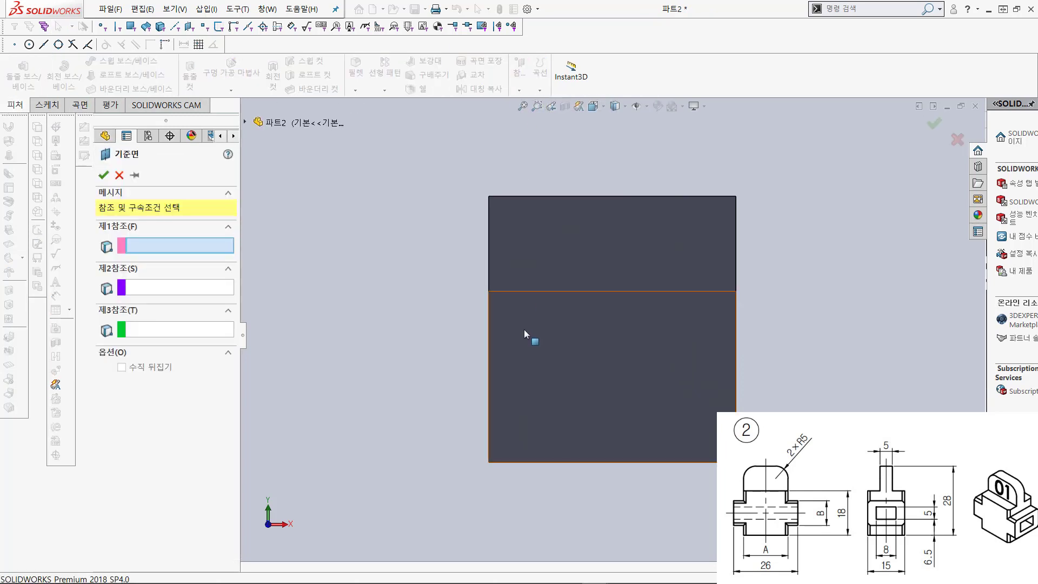
middle_drag(524, 329, 510, 317)
click(510, 317)
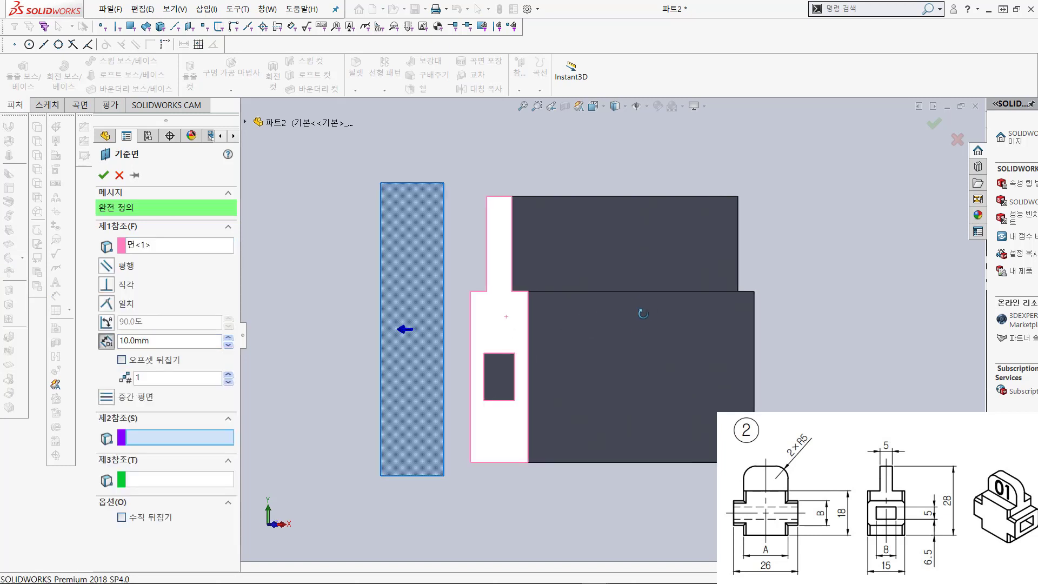
middle_drag(699, 308, 731, 275)
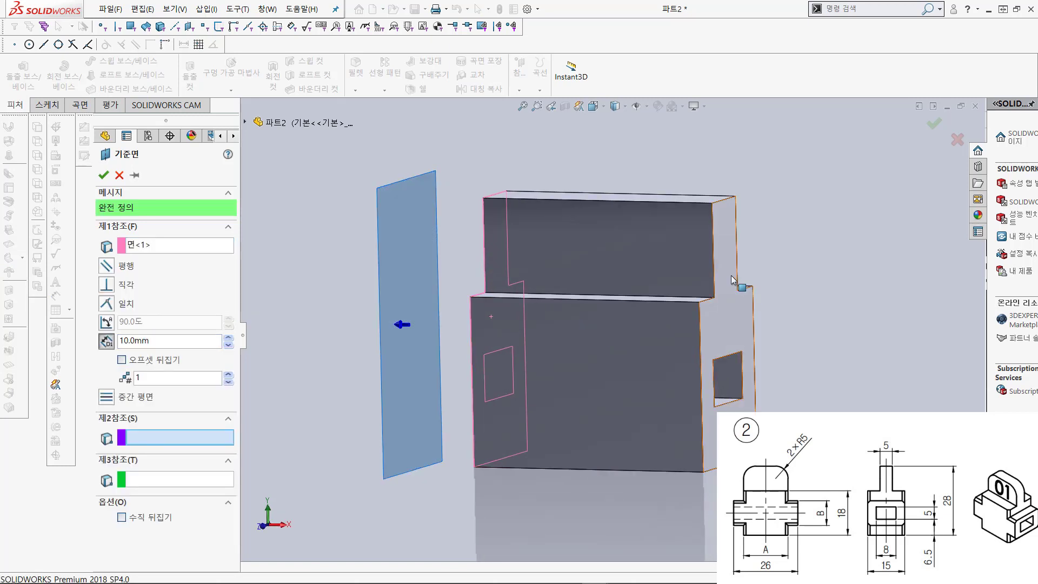
click(717, 325)
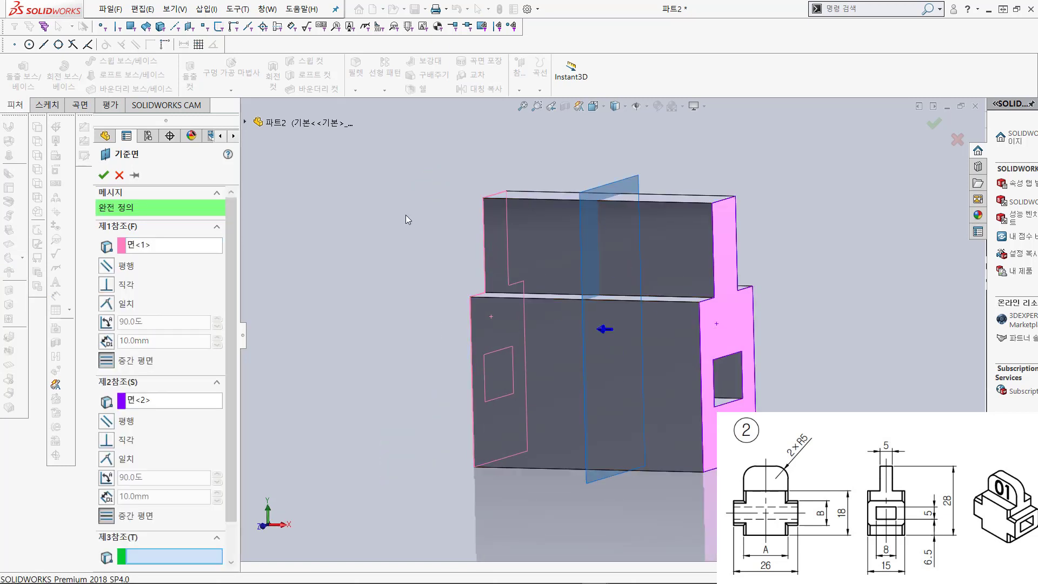
click(102, 174)
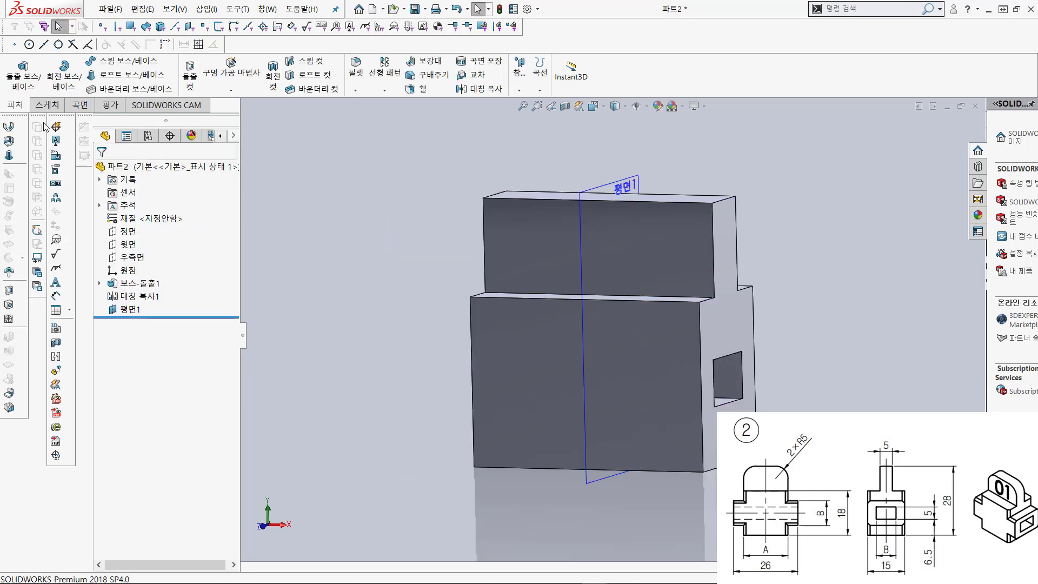
click(47, 105)
click(17, 70)
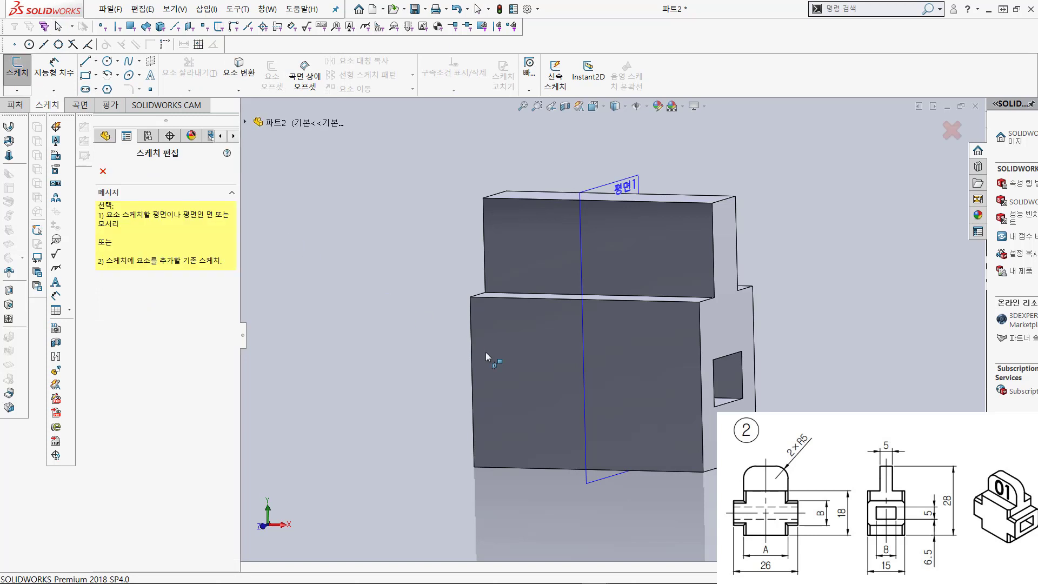
click(486, 353)
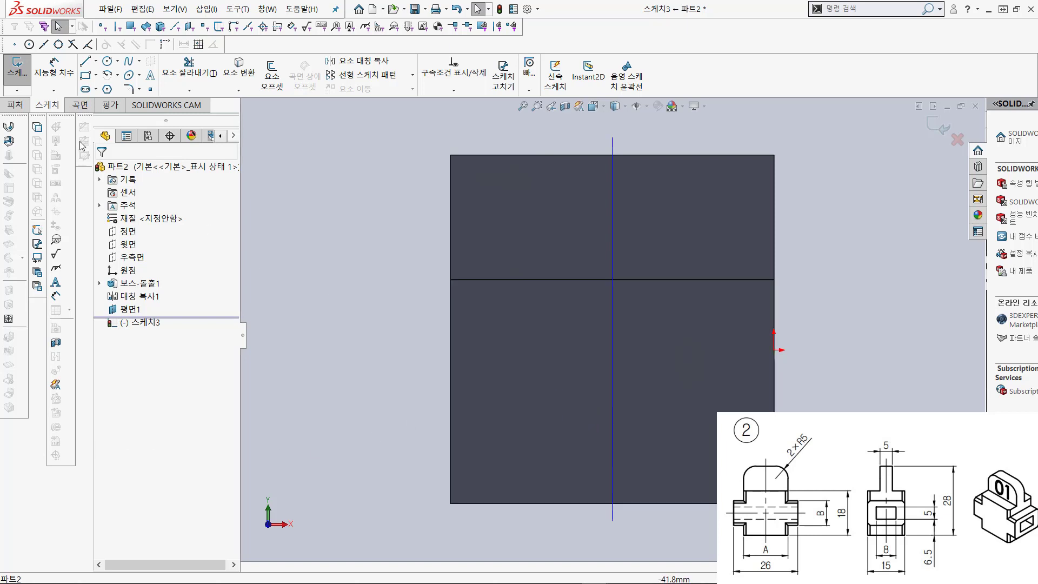
click(18, 69)
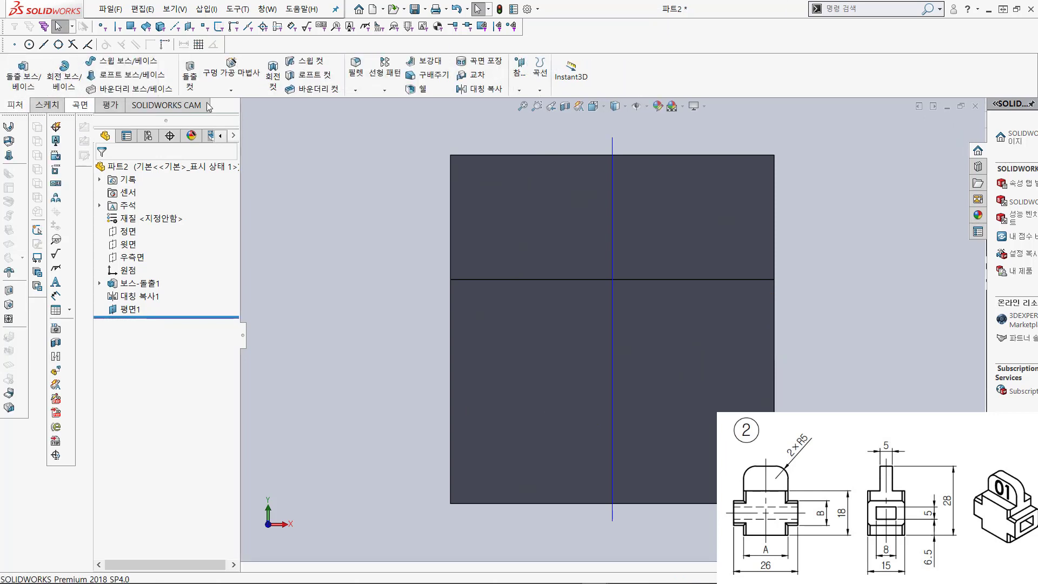
Step: Create a reference plane parallel to the bottom face, offset 6.5+2.5 mm with the direction flipped into the body
click(520, 67)
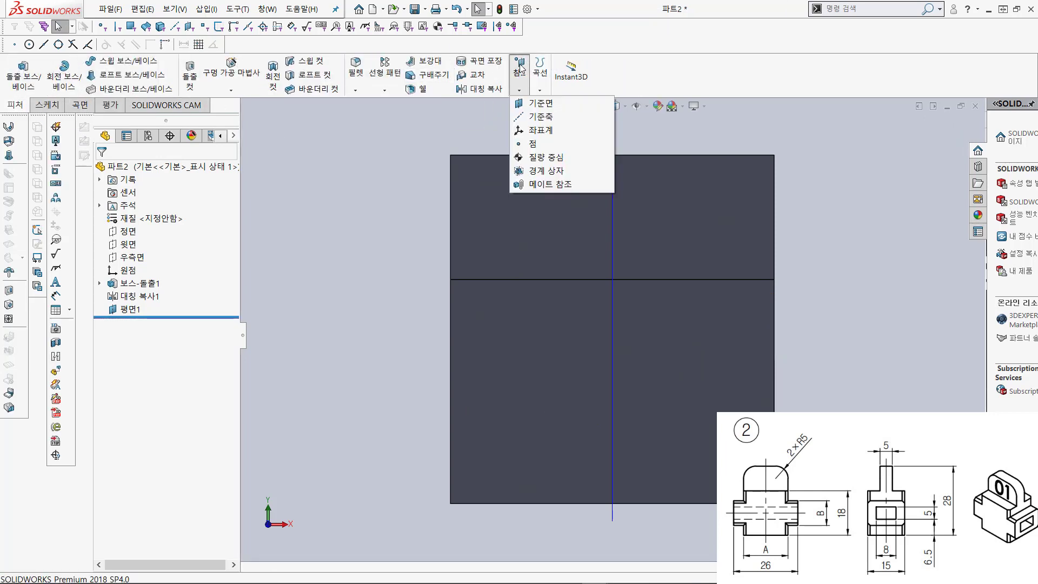
click(533, 103)
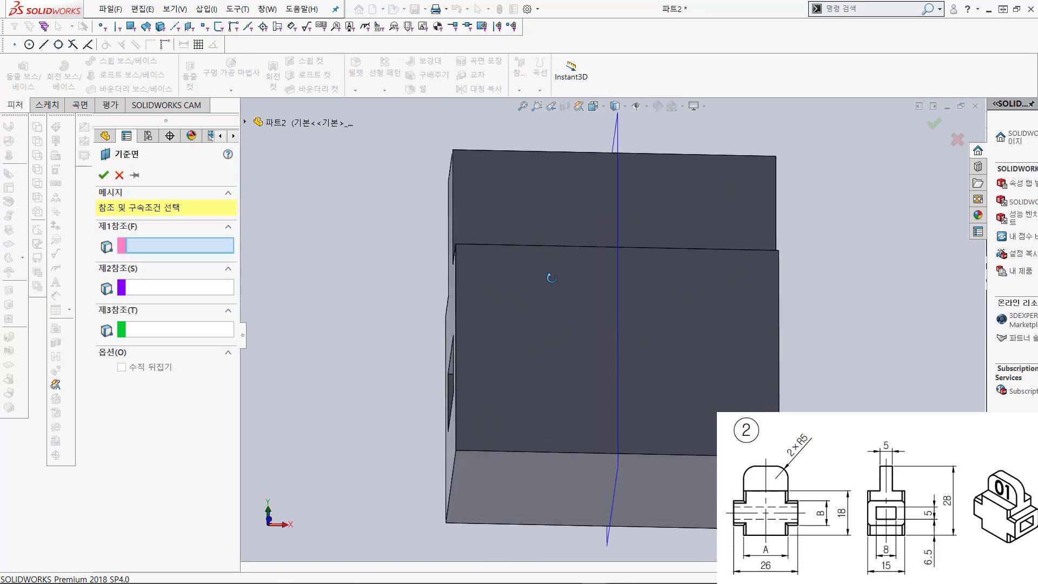
click(570, 411)
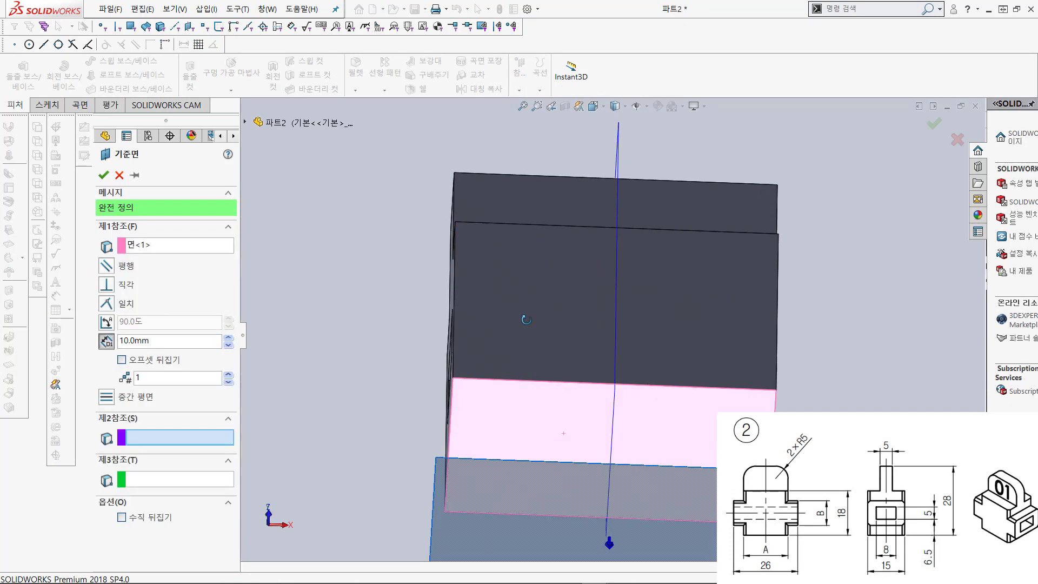
click(122, 360)
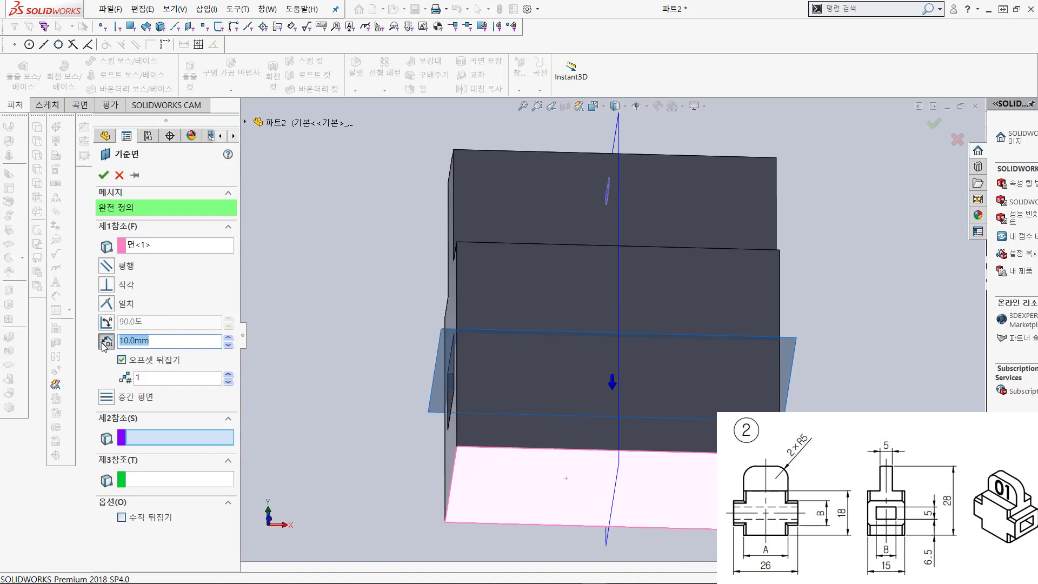
text(6.5+2.5)
key(Return)
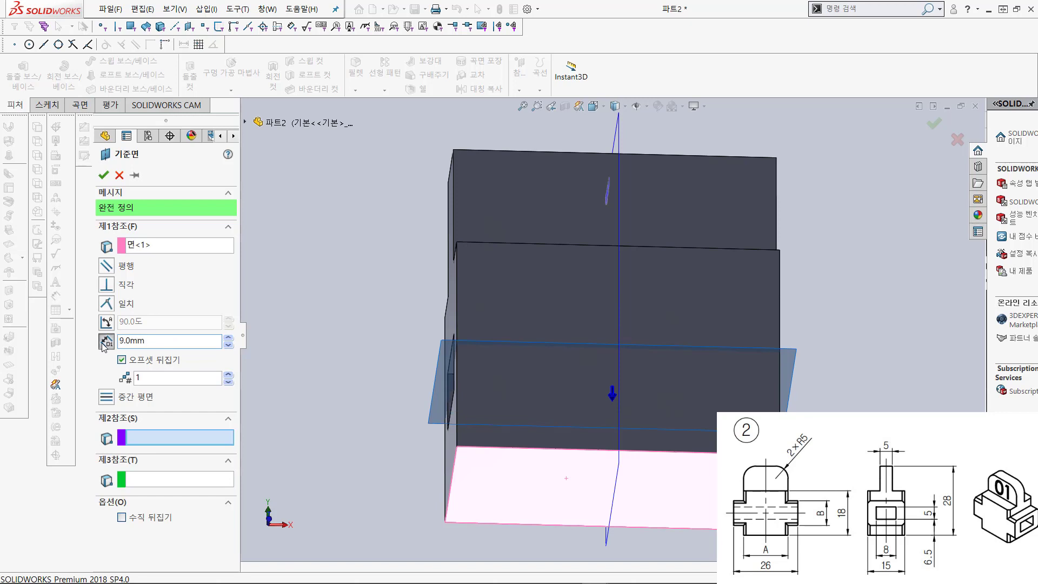
click(103, 175)
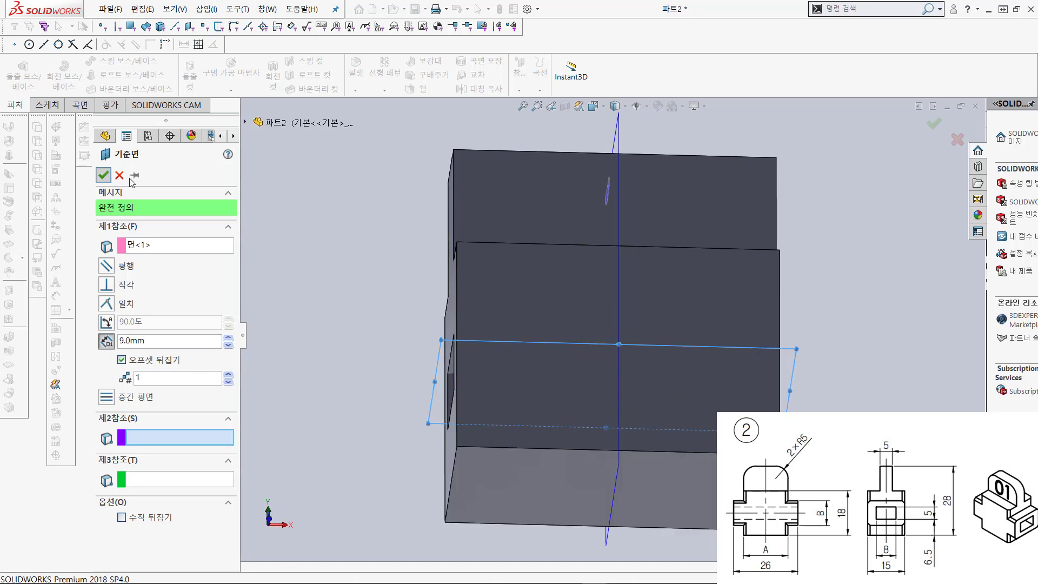
click(341, 254)
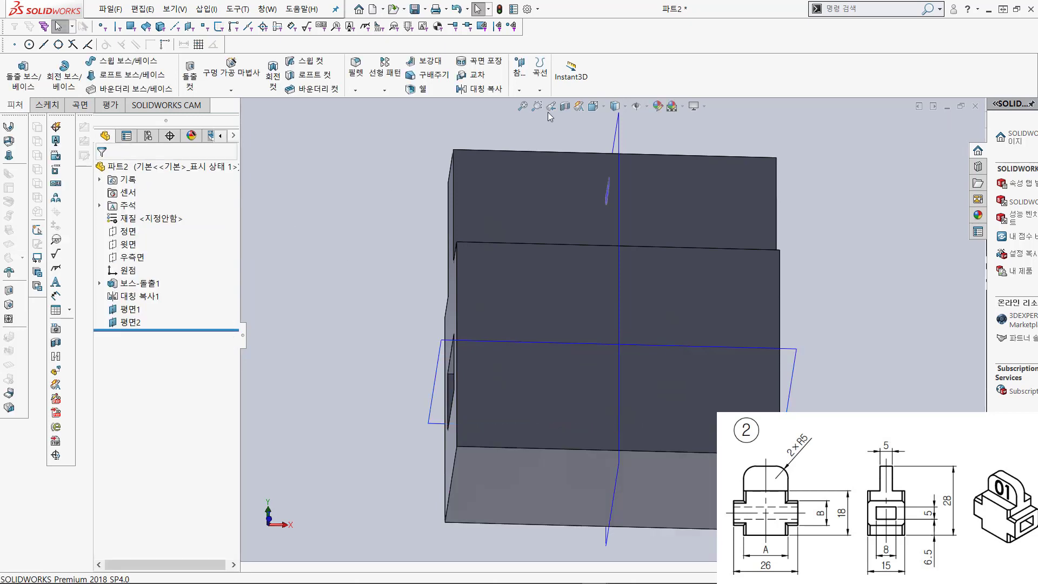
Step: Orient the part to the front view and examine part 2's front-view dimensions in the Foxit Reader drawing
click(593, 107)
click(493, 370)
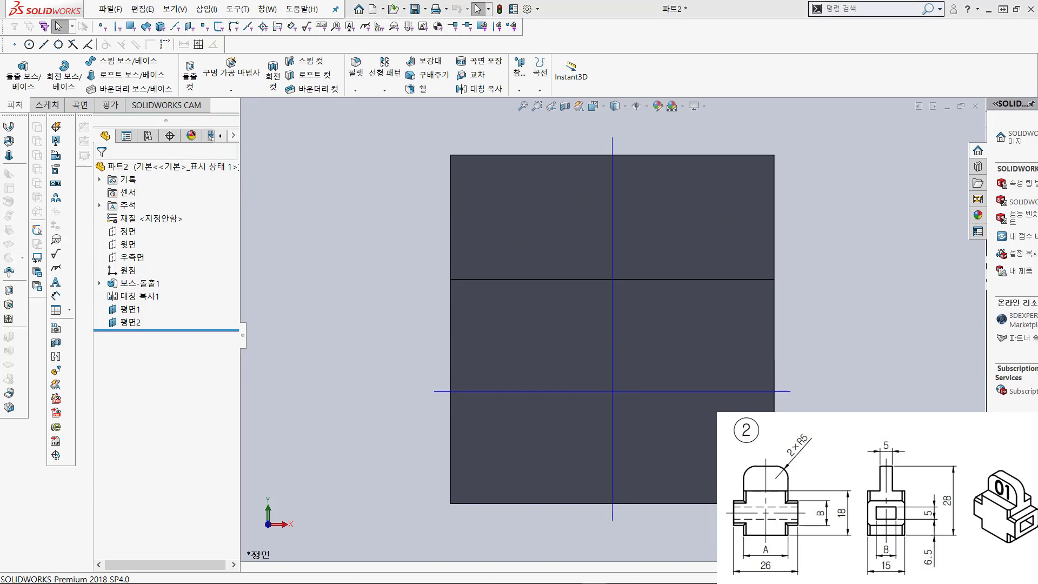
mouse_move(232, 216)
mouse_down()
mouse_move(291, 133)
mouse_move(439, 63)
mouse_up()
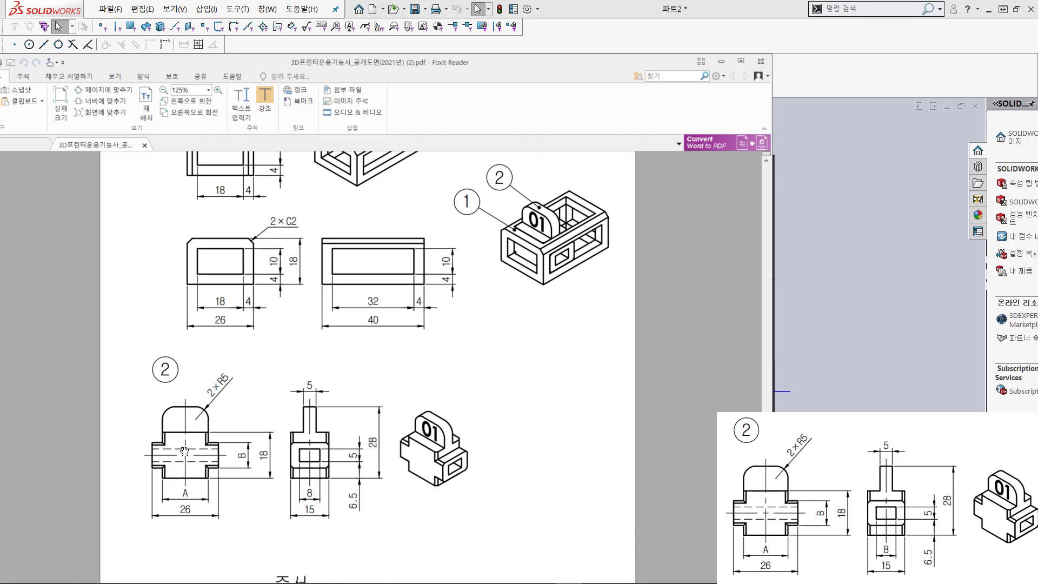
drag(389, 67, 0, 98)
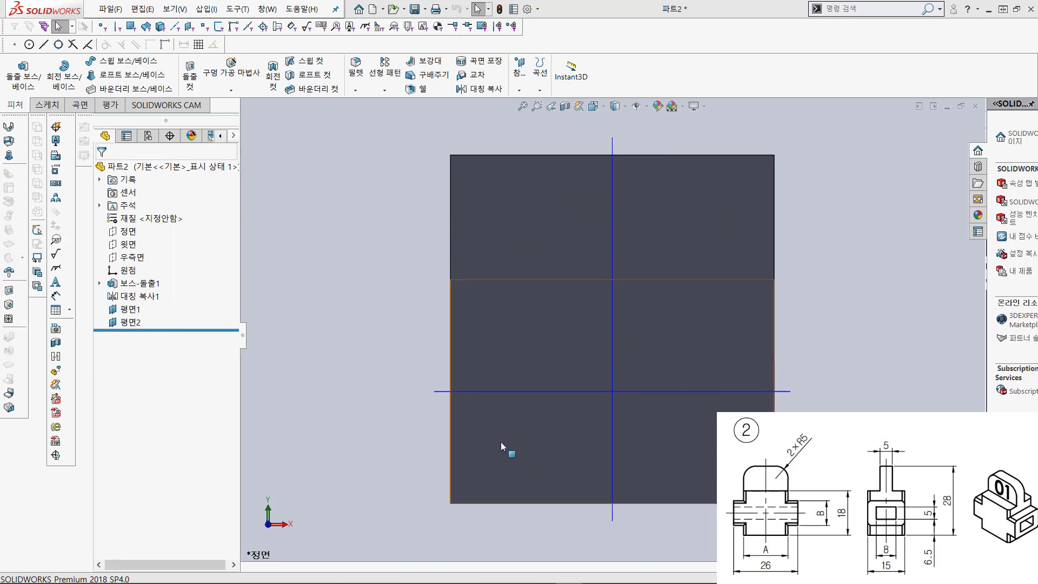
Step: On the lower body's front face, sketch a closed U-shaped line profile around both lower corners, with an outer height of about 7.9 mm
click(48, 105)
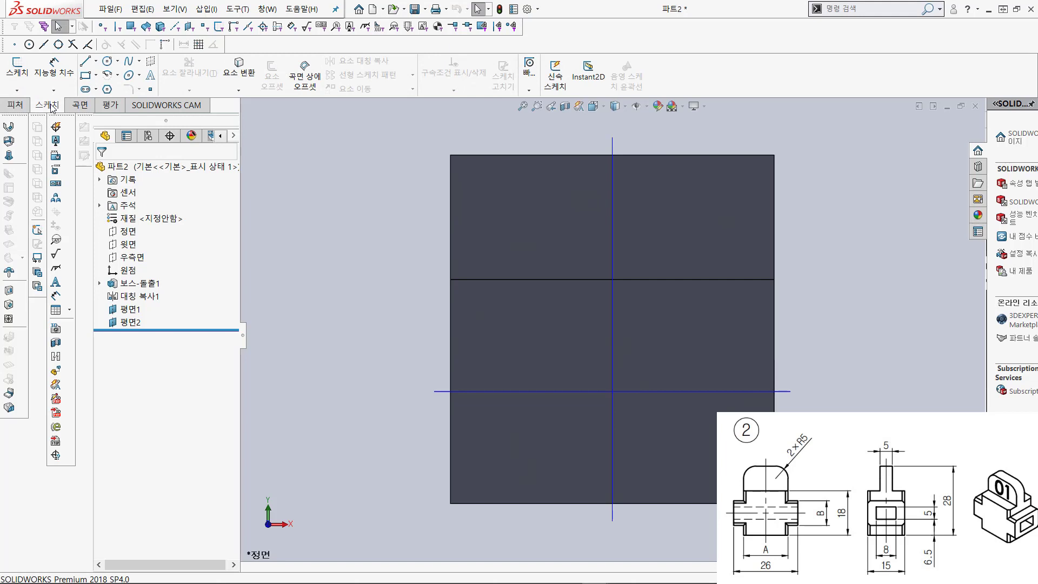
click(20, 75)
click(544, 347)
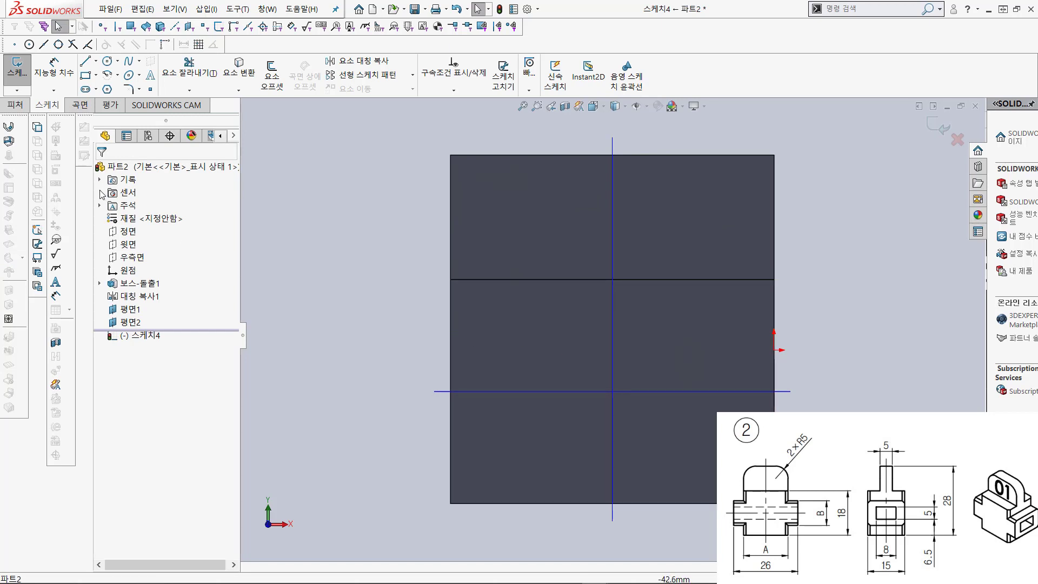
click(86, 62)
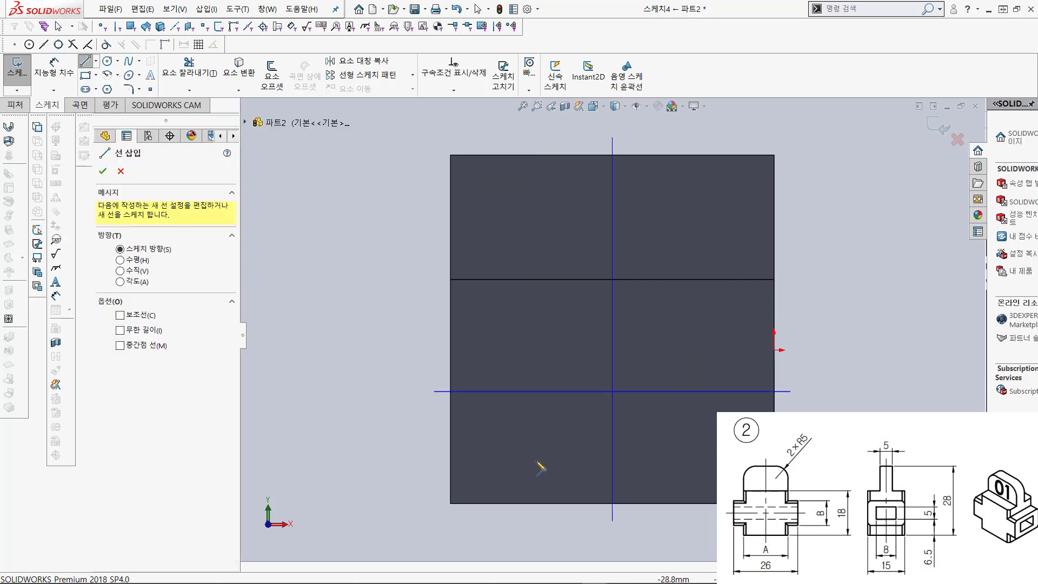
click(420, 441)
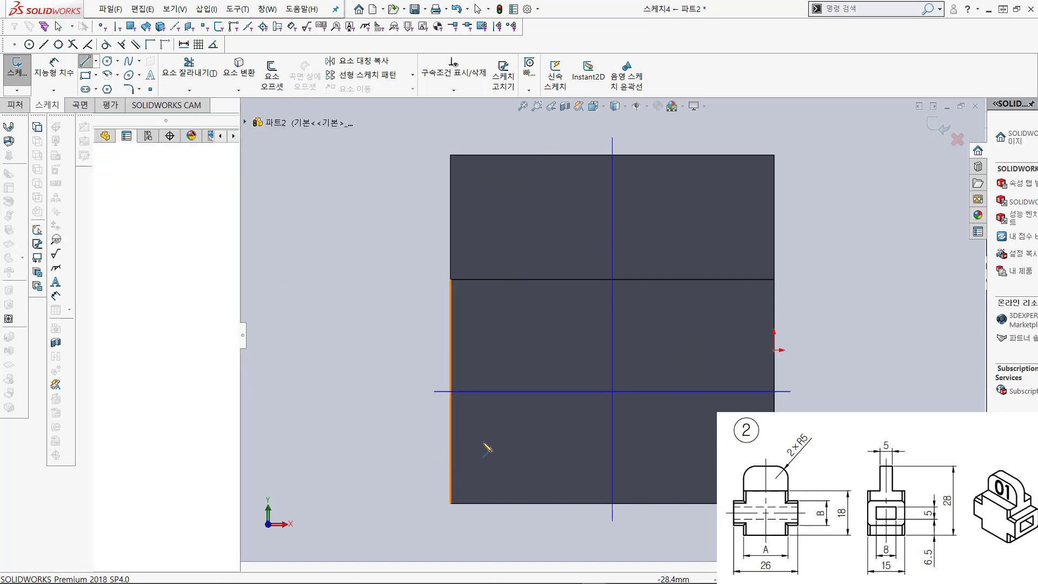
click(511, 441)
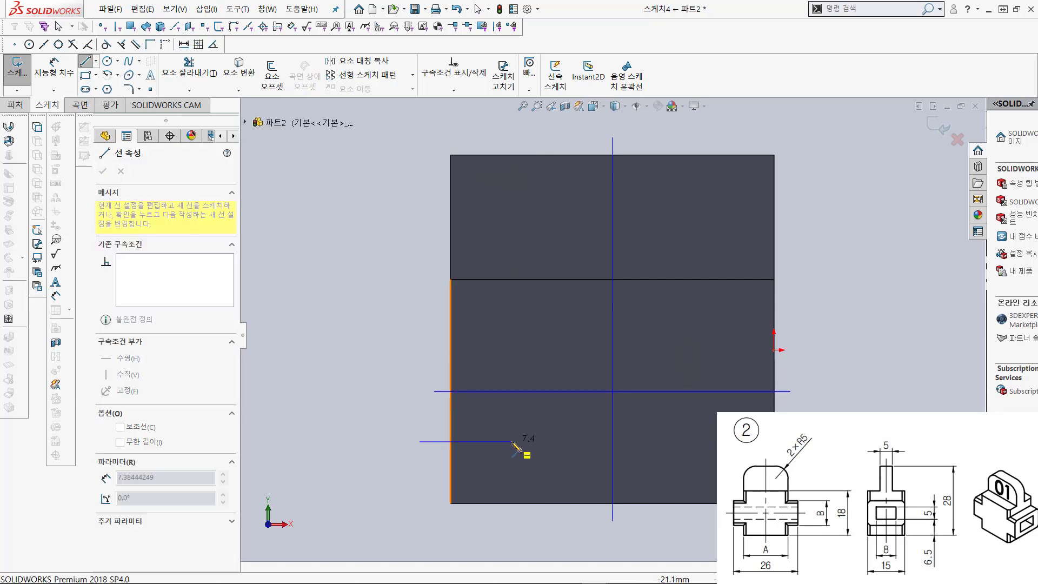
click(512, 519)
click(669, 518)
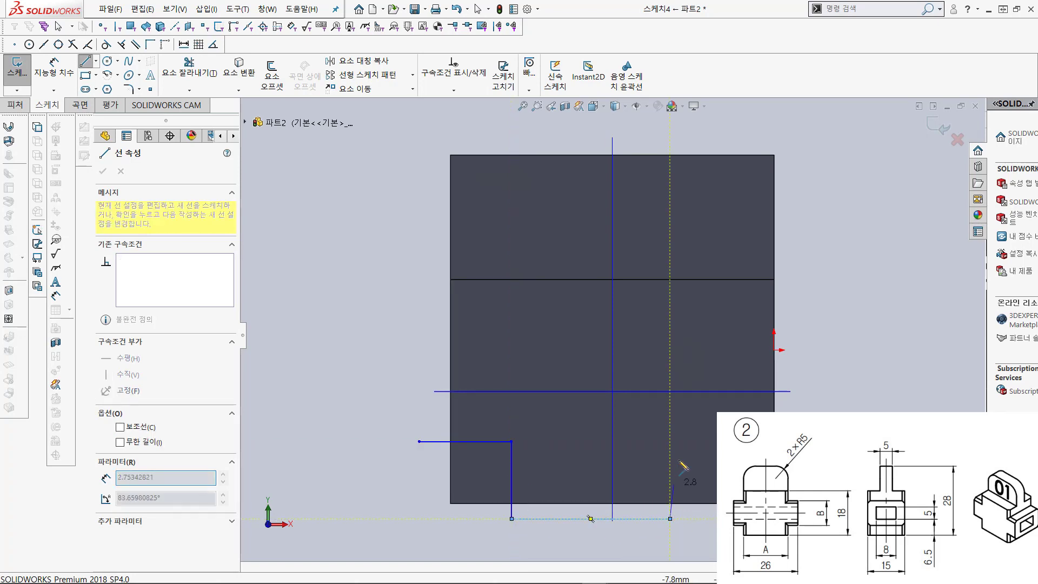
click(669, 441)
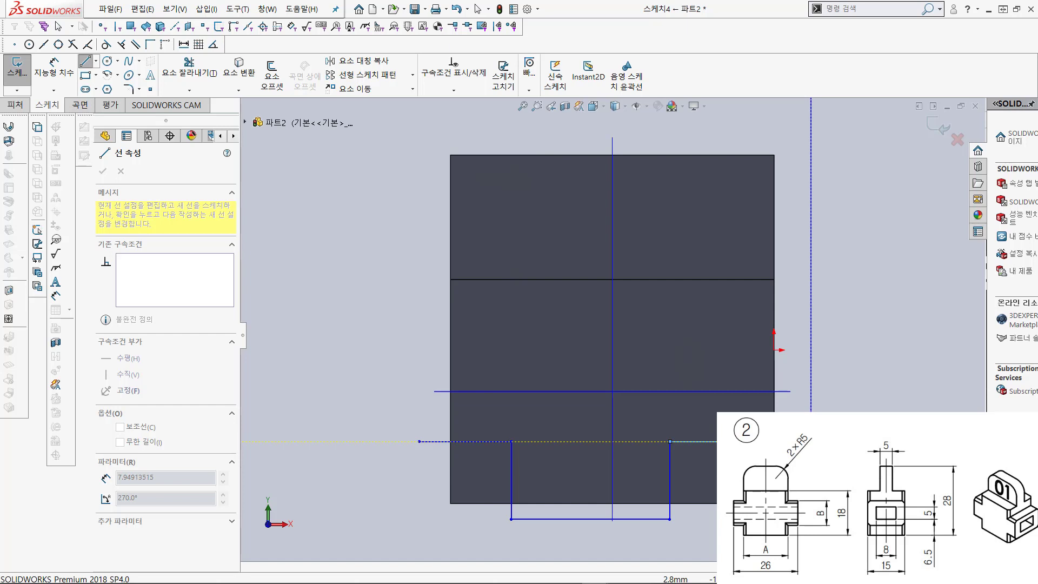
click(419, 441)
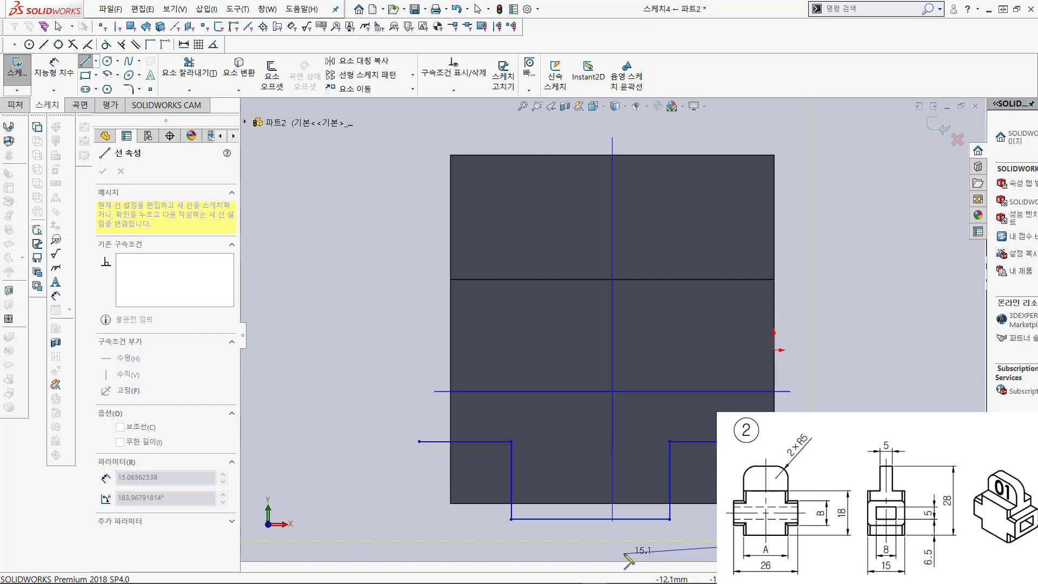
click(418, 541)
click(419, 441)
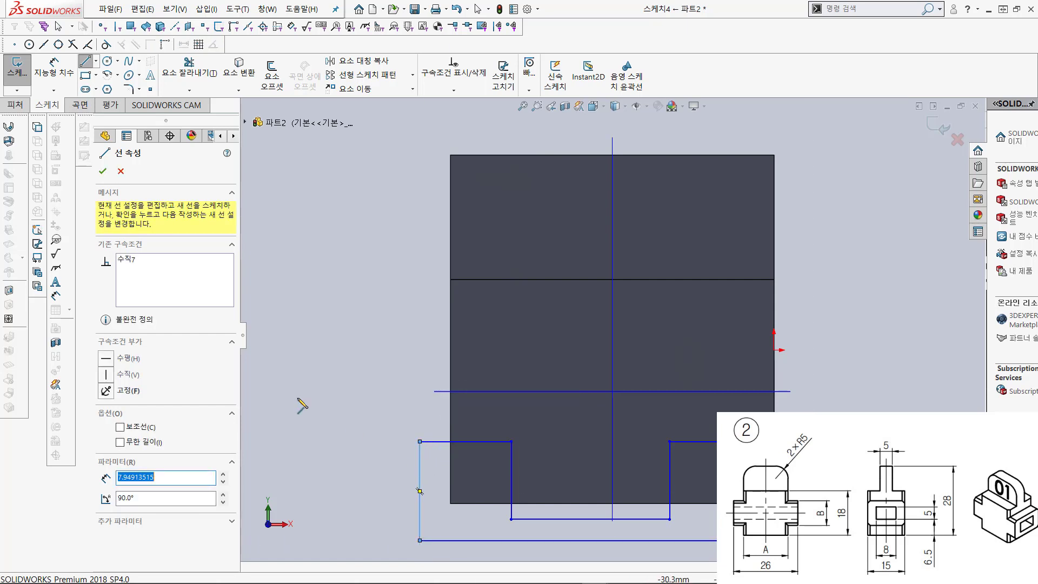
Step: Dimension the profile's upper horizontal line 4.5 mm from the horizontal reference plane
click(54, 69)
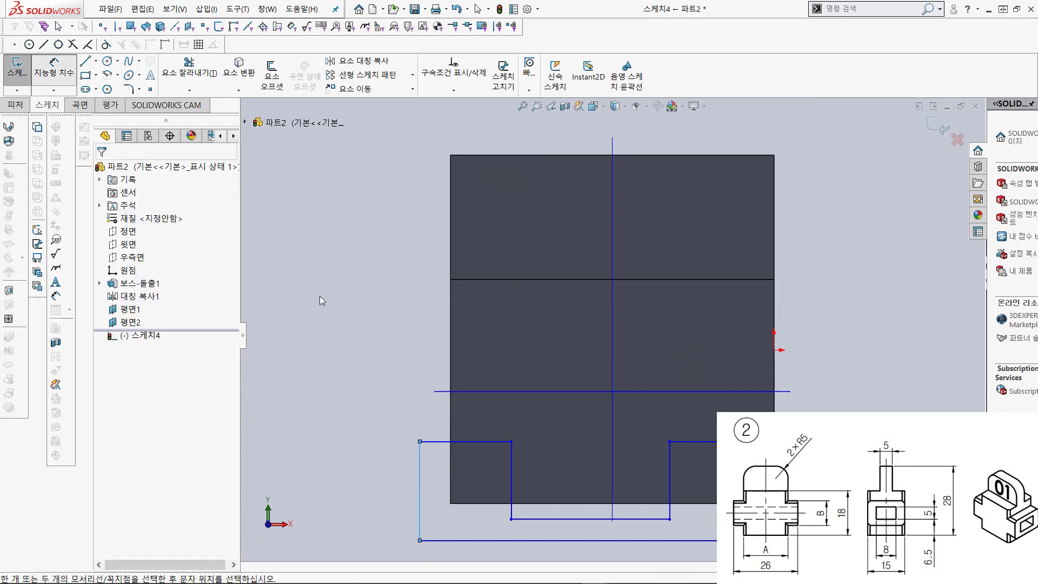
click(491, 442)
click(495, 392)
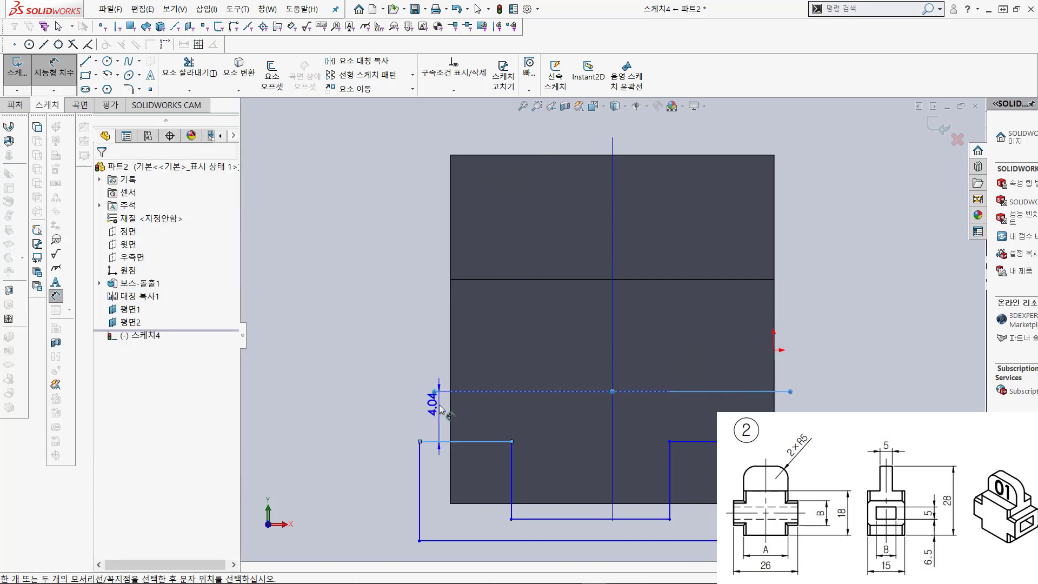
click(341, 412)
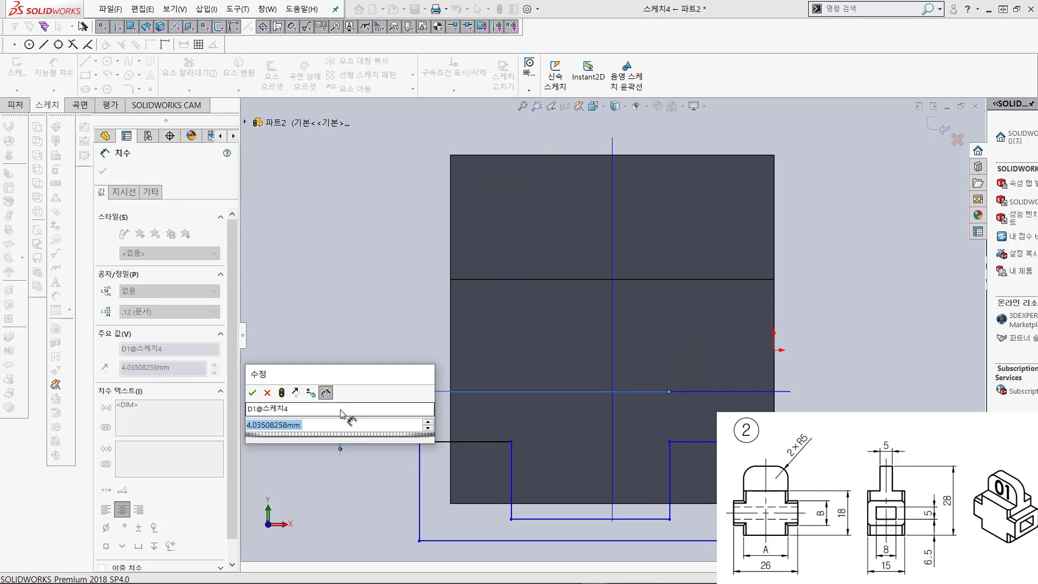
text(4.5)
key(Return)
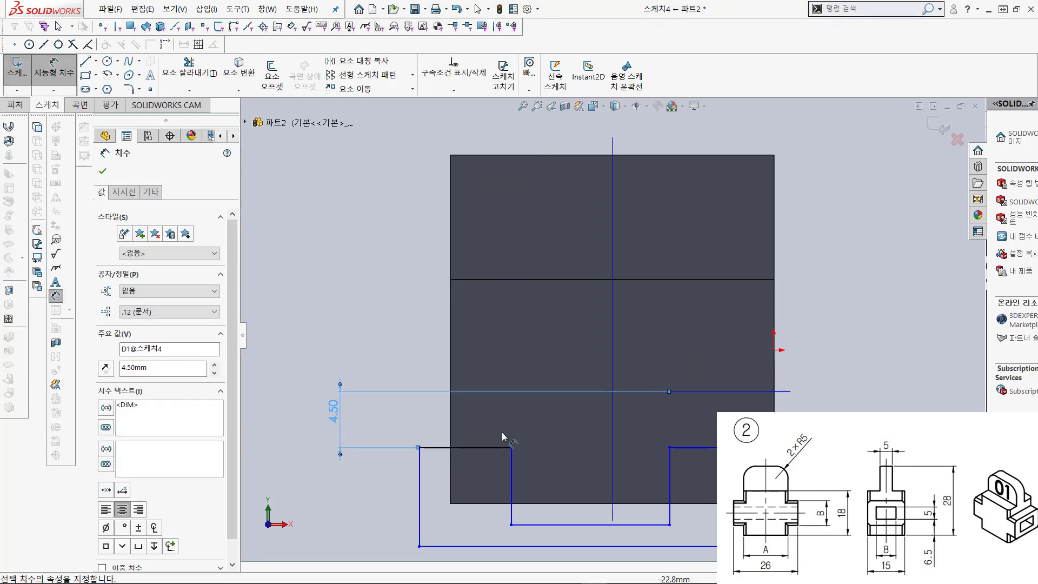
Step: Dimension the profile's left inner vertical line 8.5 mm from the vertical reference plane
click(512, 472)
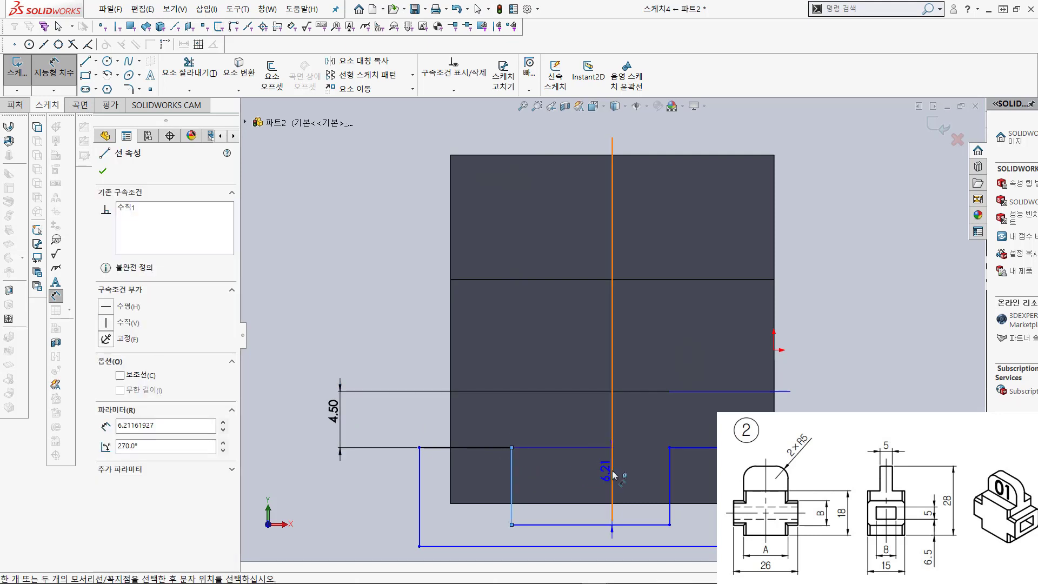
click(612, 474)
click(556, 474)
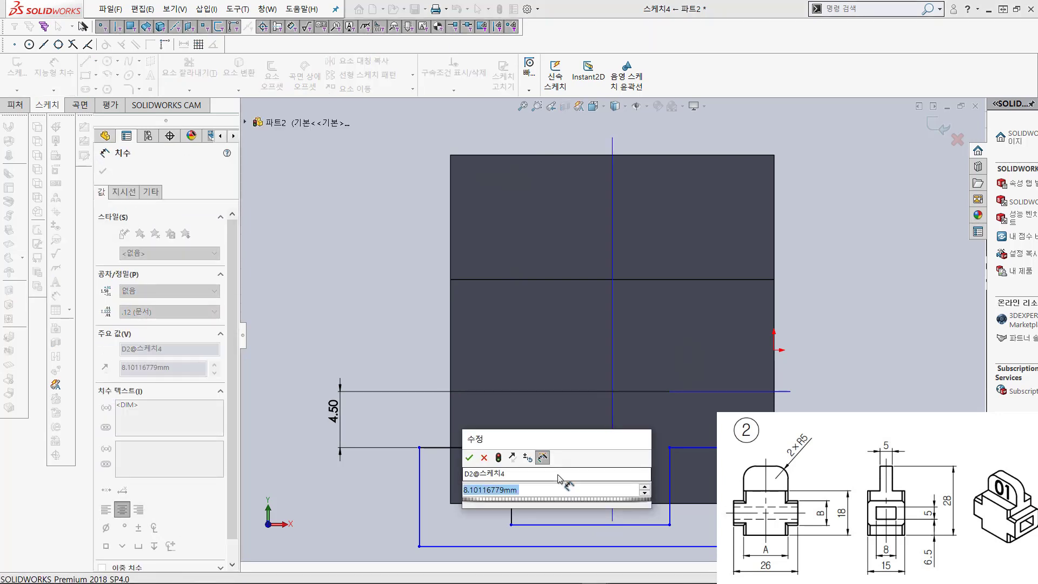
text(18)
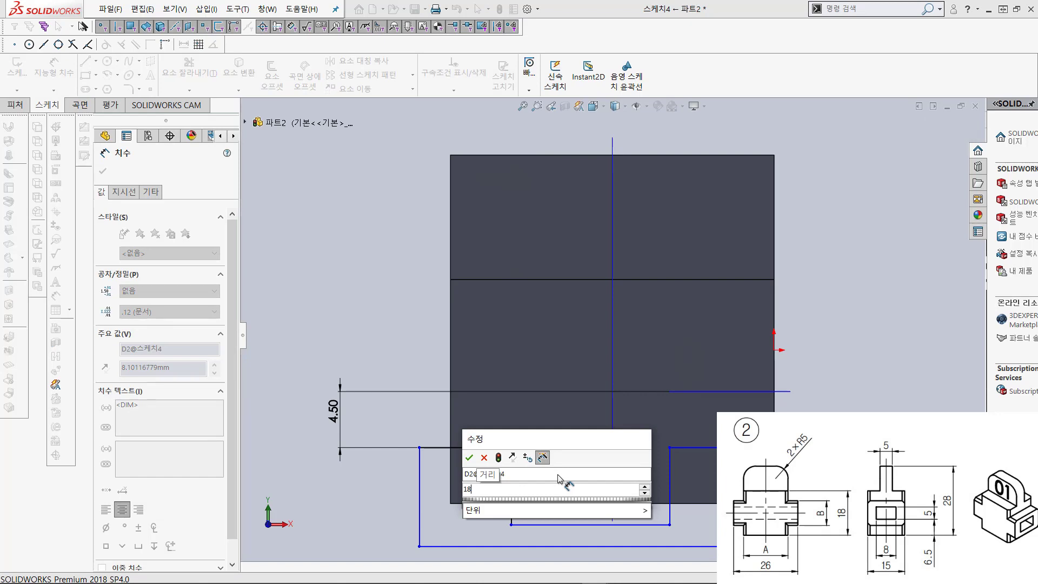
key(BackSpace)
key(BackSpace)
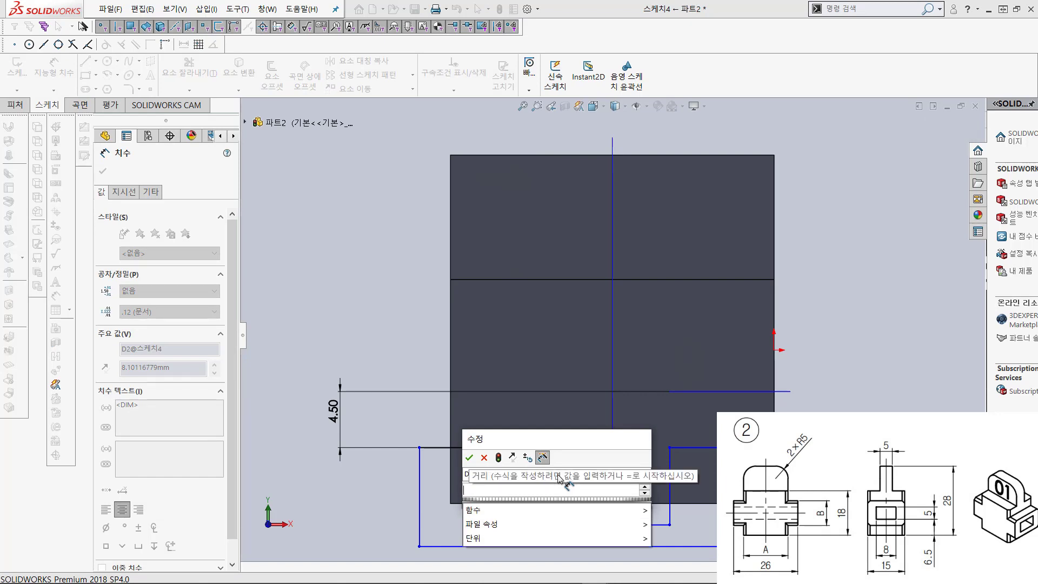
text(8)
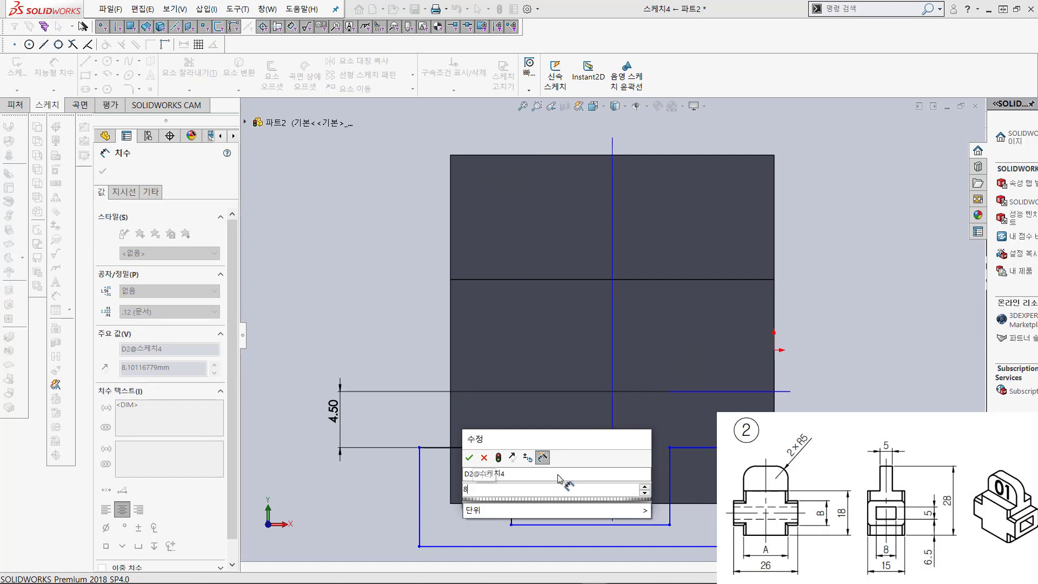
text(.5)
key(Return)
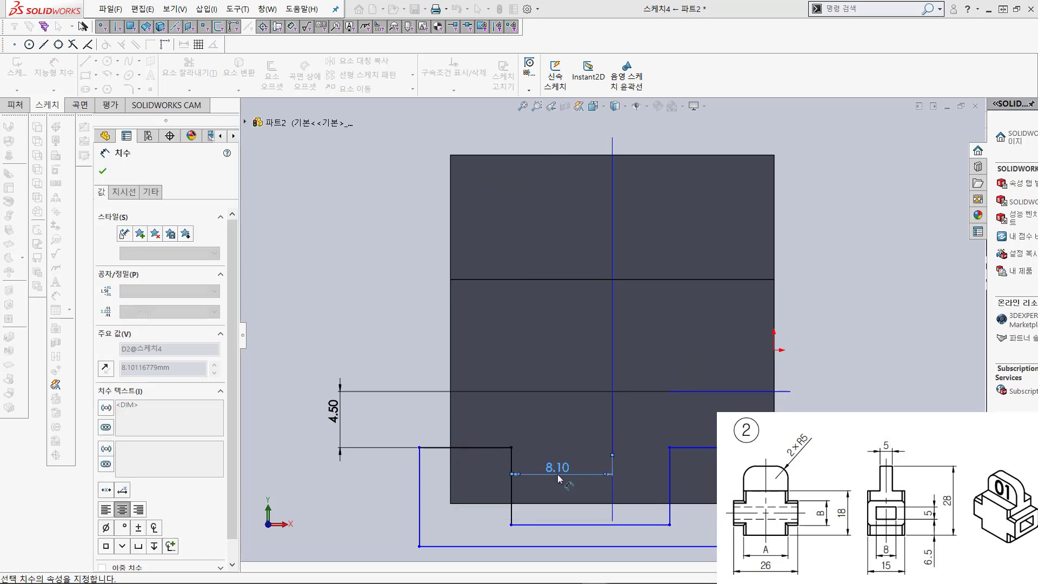
Step: Dimension the profile's right inner vertical line 8.5 mm from the vertical reference plane
click(665, 472)
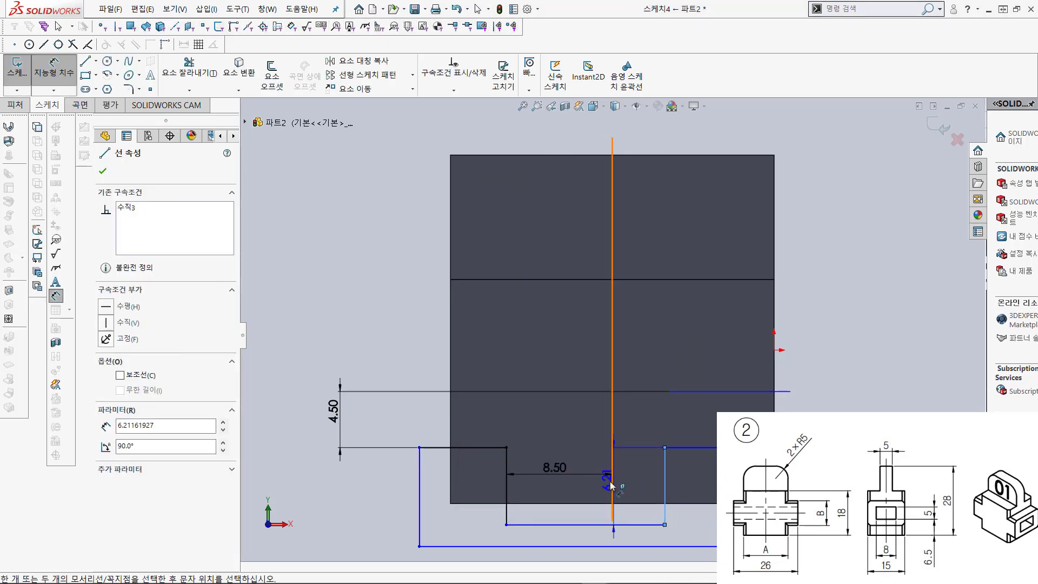
click(612, 483)
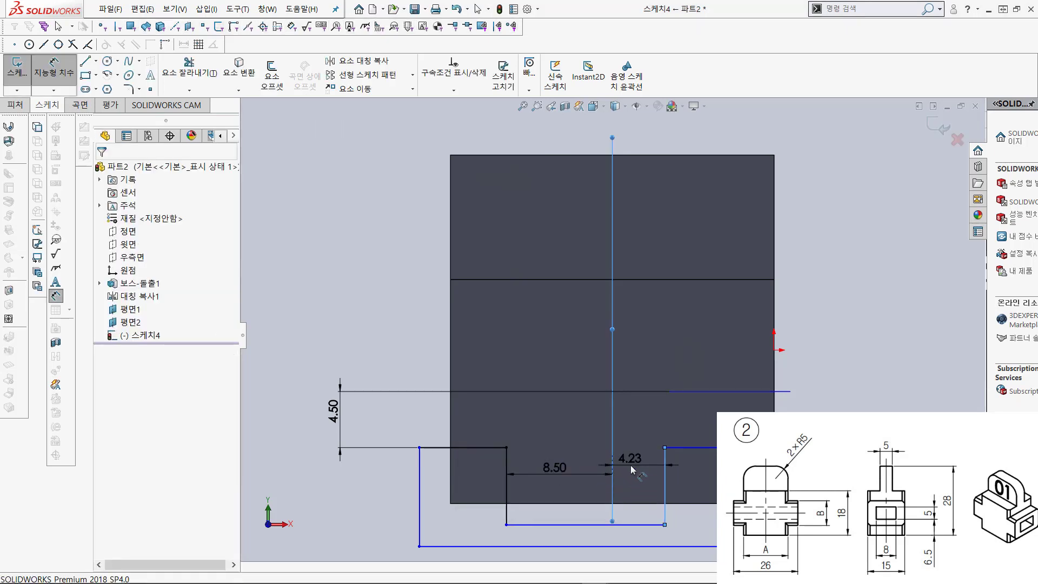
click(630, 465)
text(8.5)
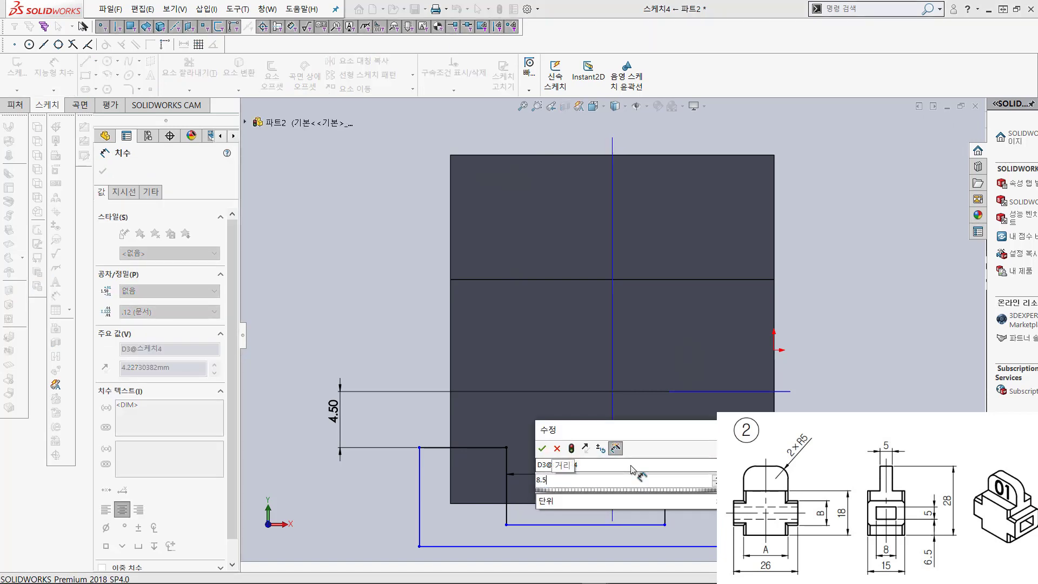
key(Return)
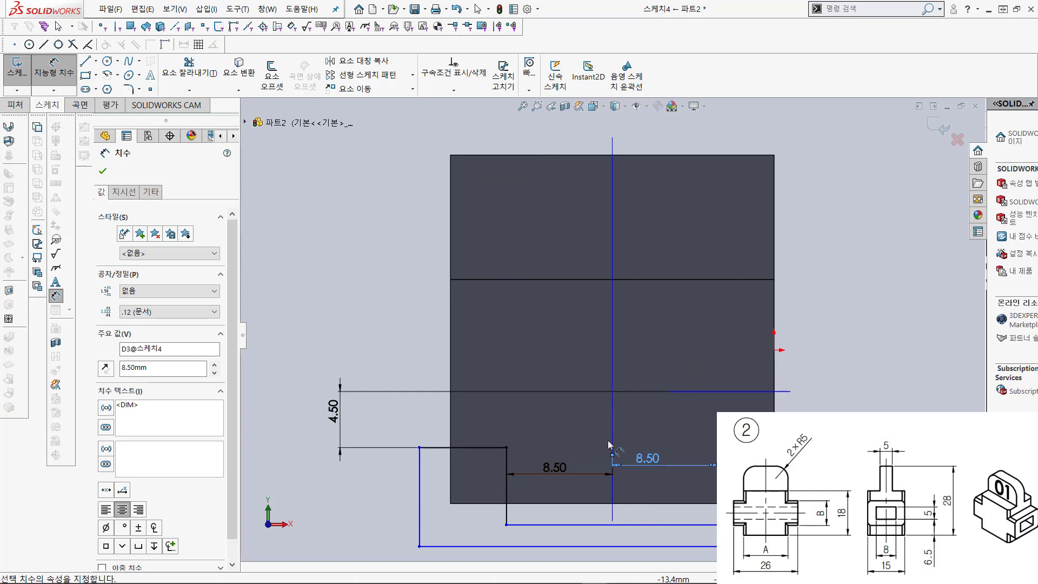
key(Escape)
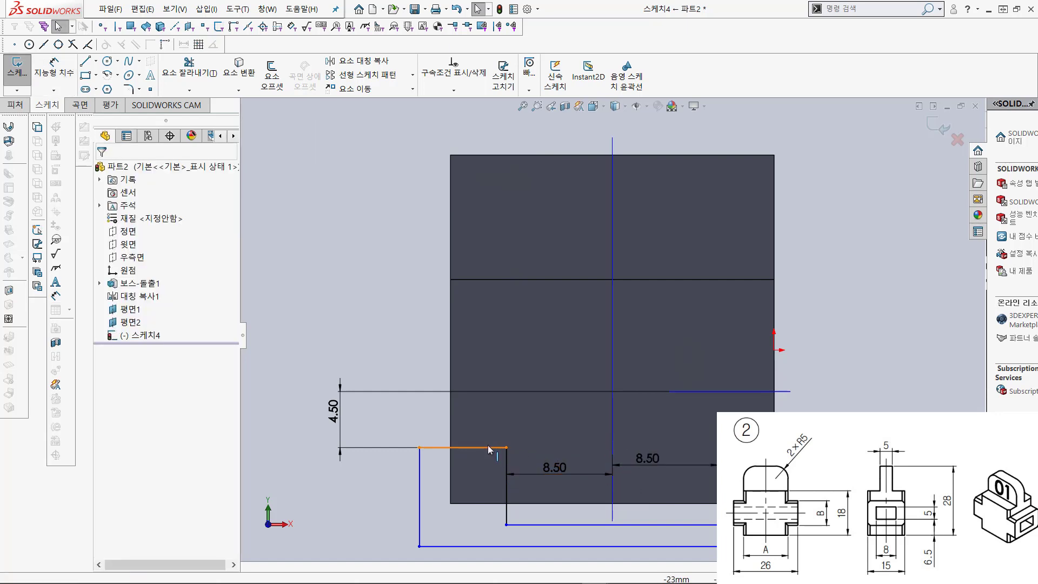
Step: Make the profile's two upper horizontal lines, one on each side, collinear
click(487, 447)
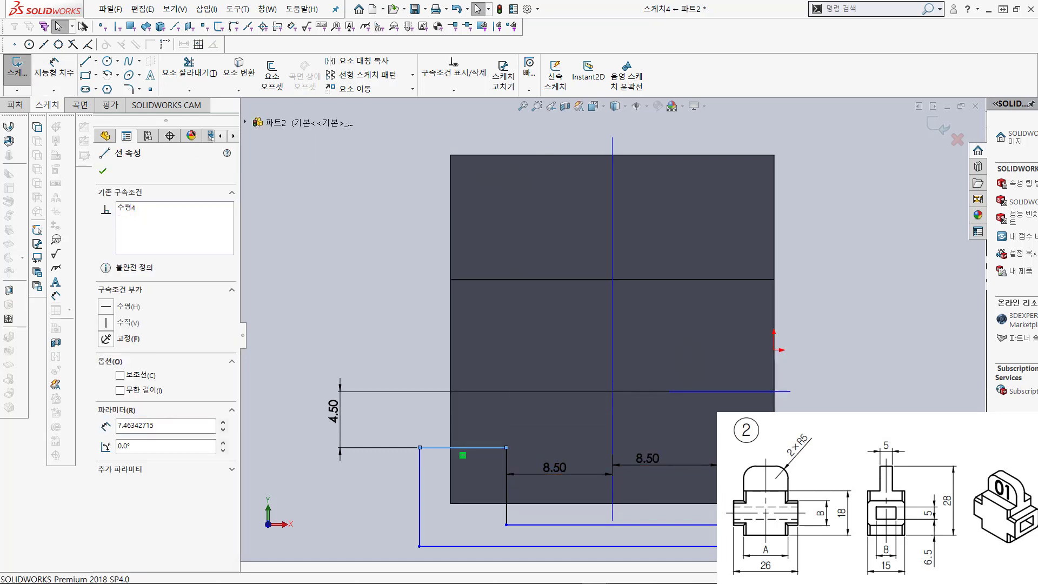
ctrl+click(691, 455)
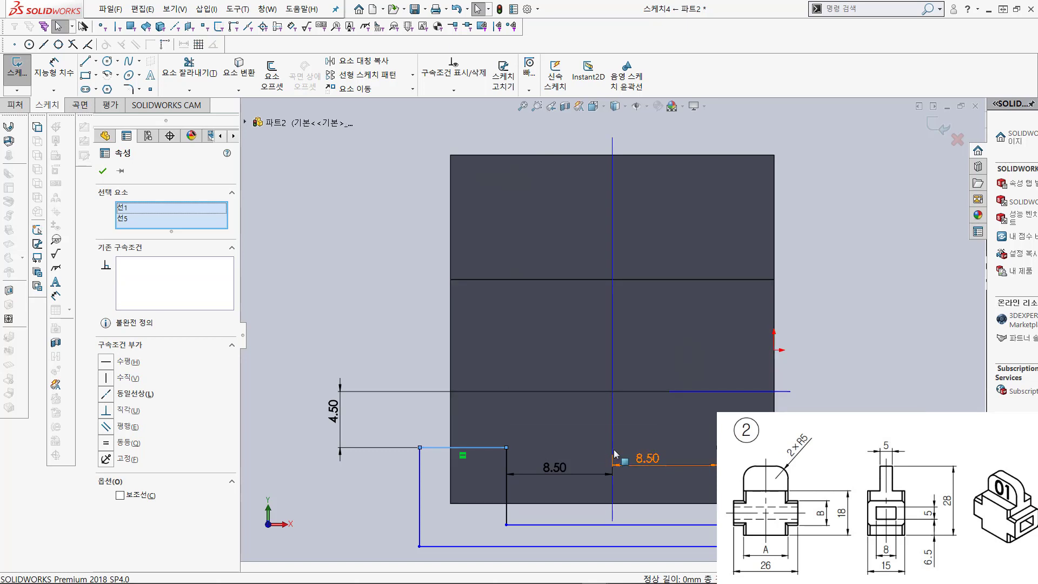
click(106, 394)
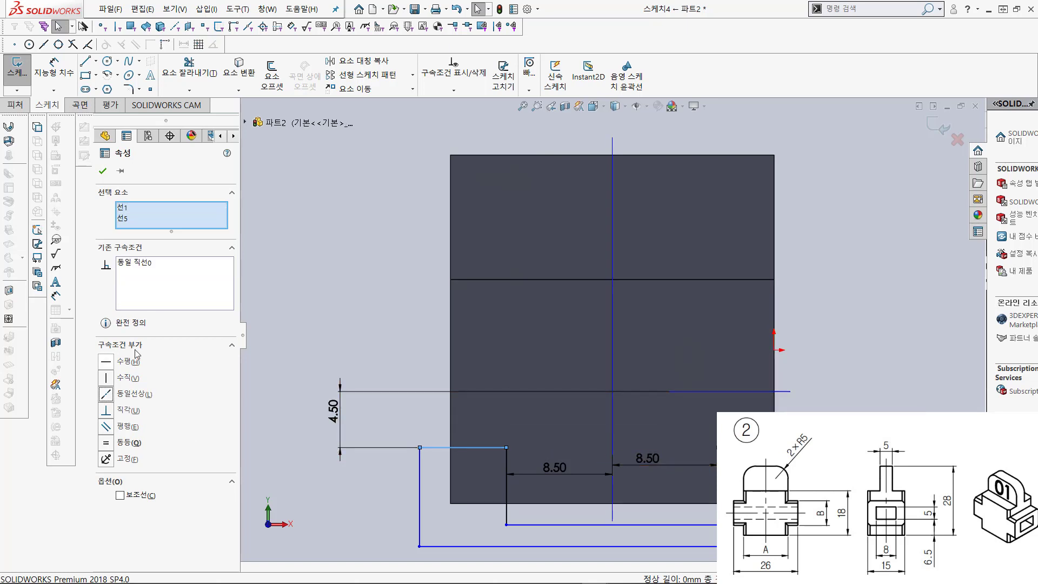
click(103, 172)
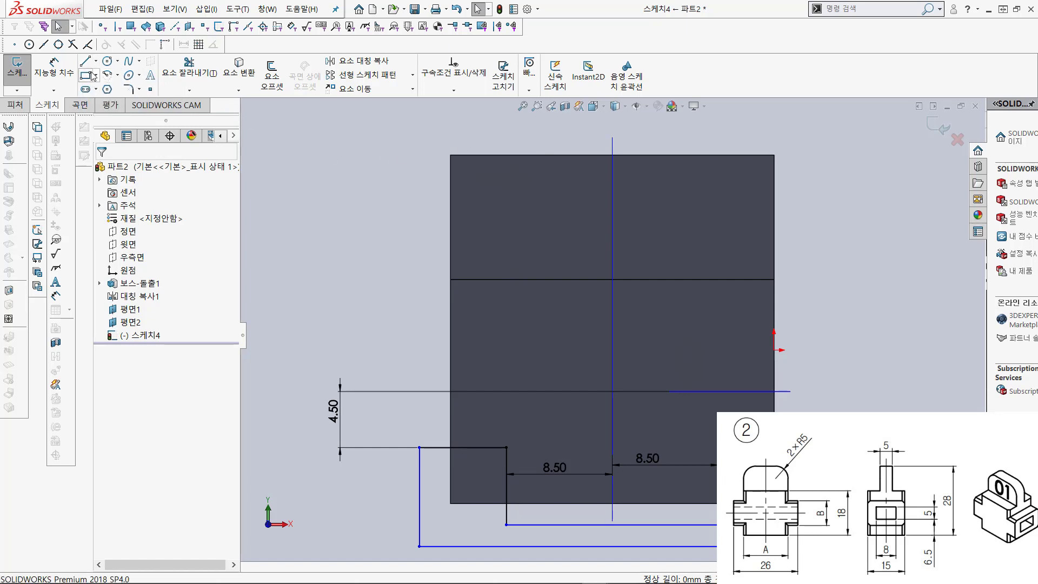
Step: Sketch two corner rectangles, about 16.4 mm and 17.5 mm tall, overlapping the block face's upper-left and upper-right sides
click(373, 117)
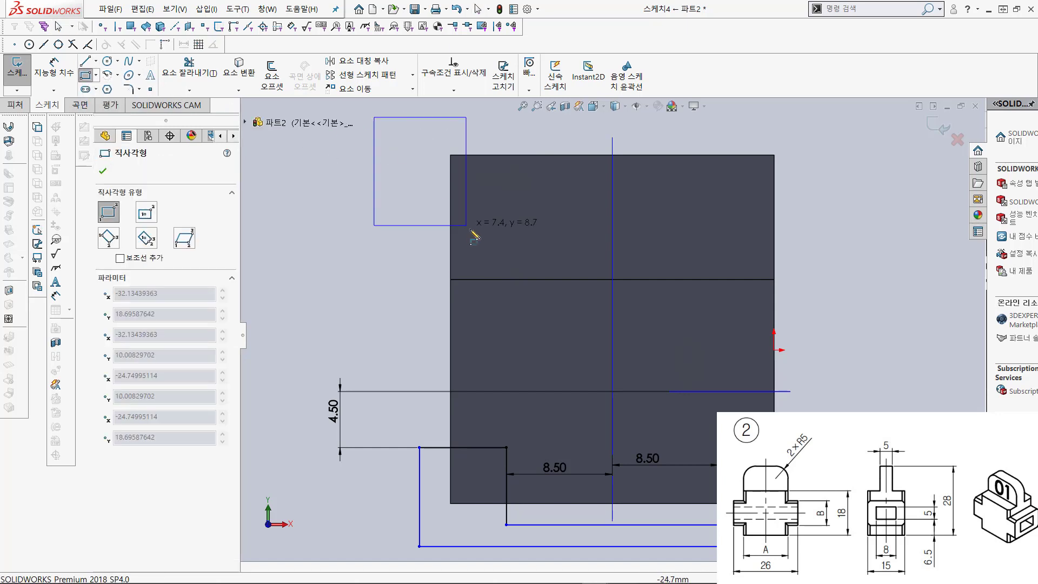
click(531, 321)
click(675, 121)
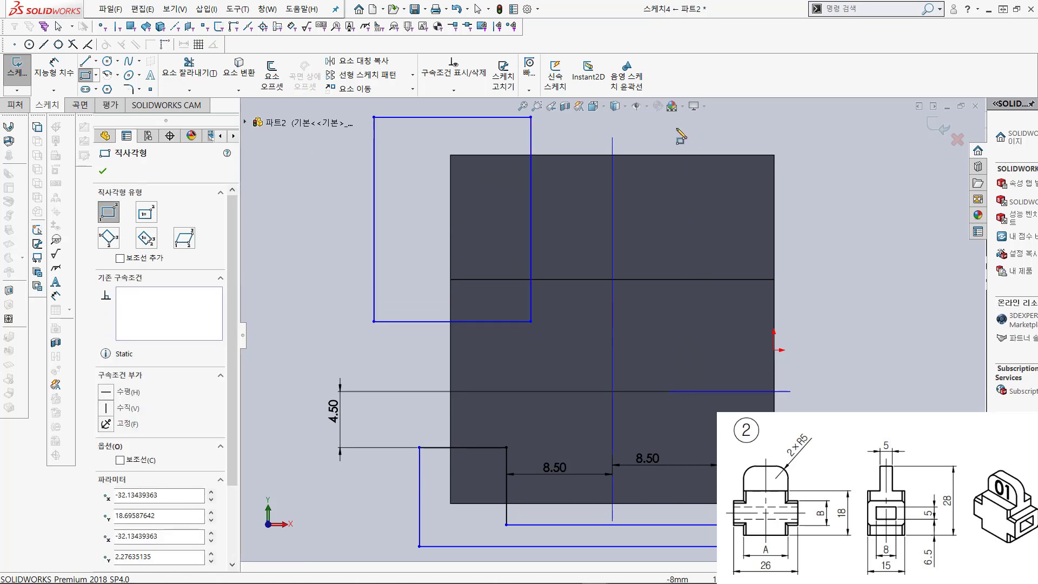
click(815, 339)
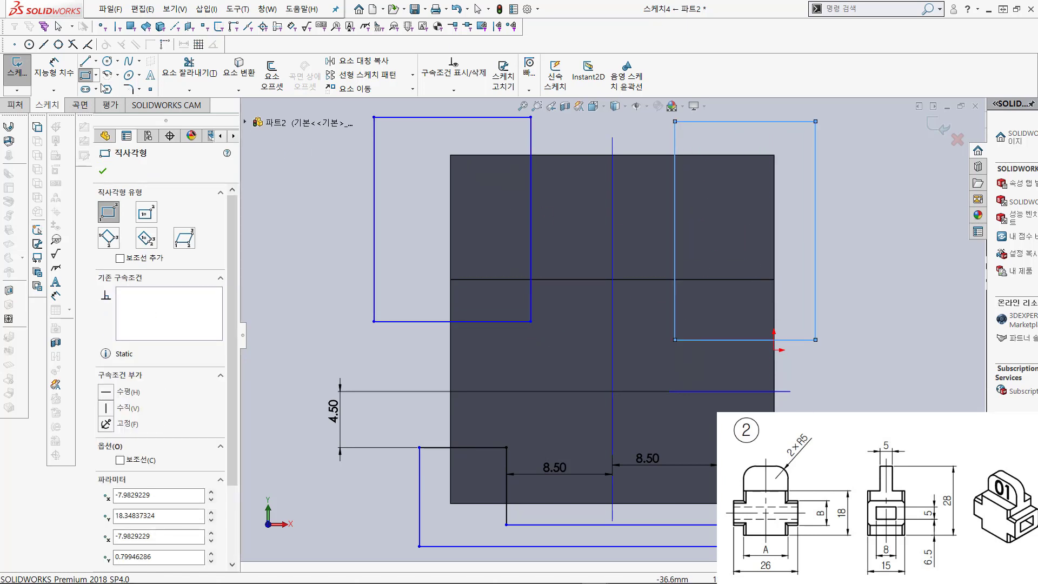
click(57, 66)
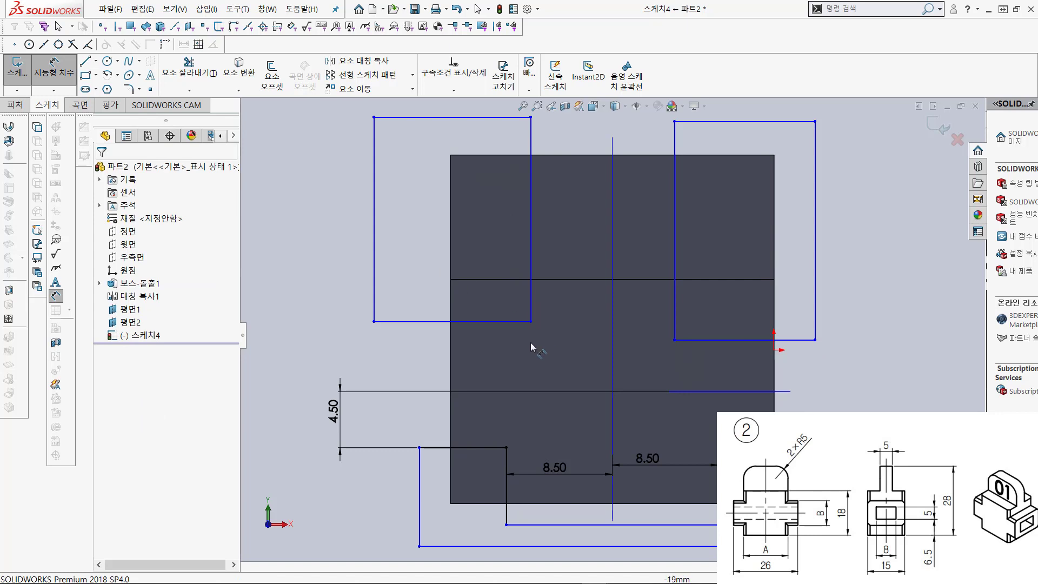
key(Escape)
Step: Make the upper-left rectangle's inner vertical edge coincident with the midpoint of the lower-left notch's vertical edge
click(531, 302)
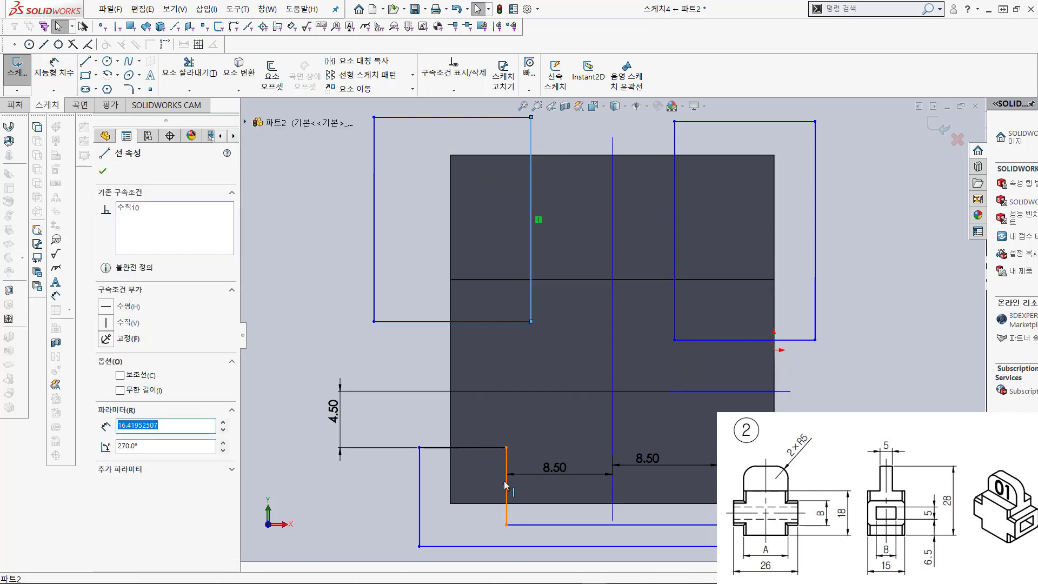
ctrl+click(506, 487)
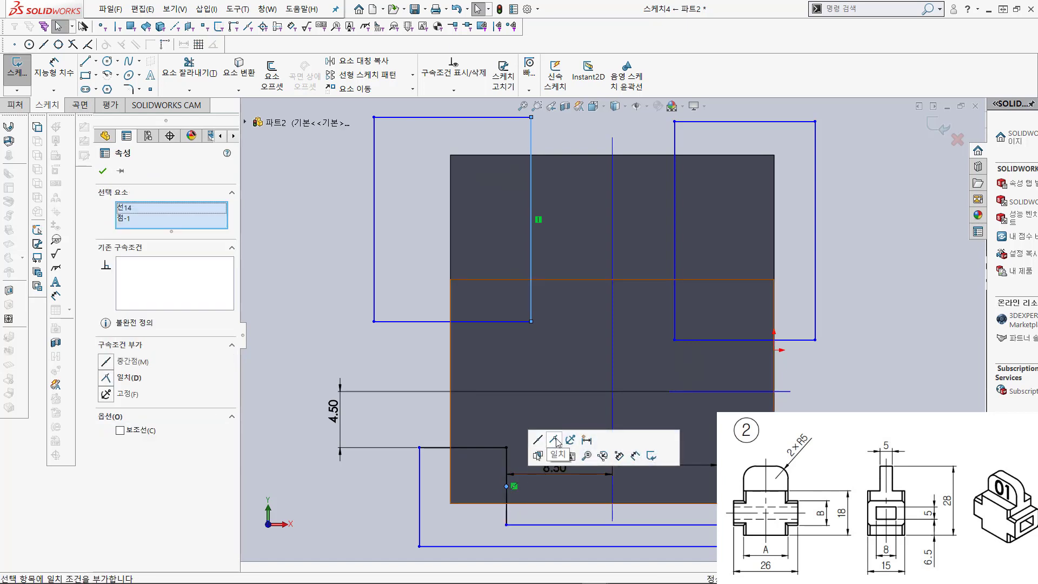
click(106, 377)
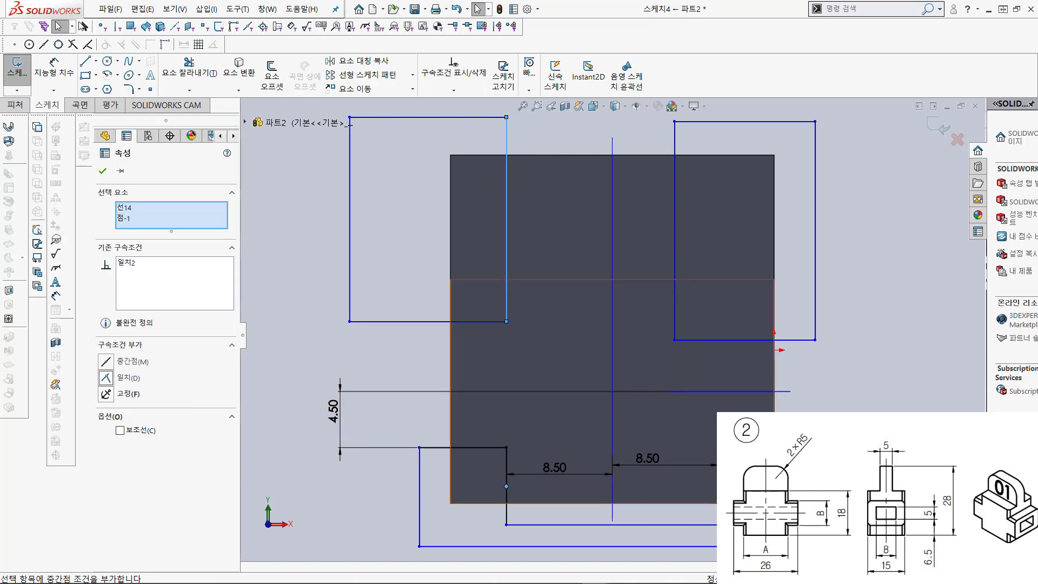
Step: Make the upper-right rectangle's inner vertical edge collinear with the lower-right notch's vertical edge
click(675, 309)
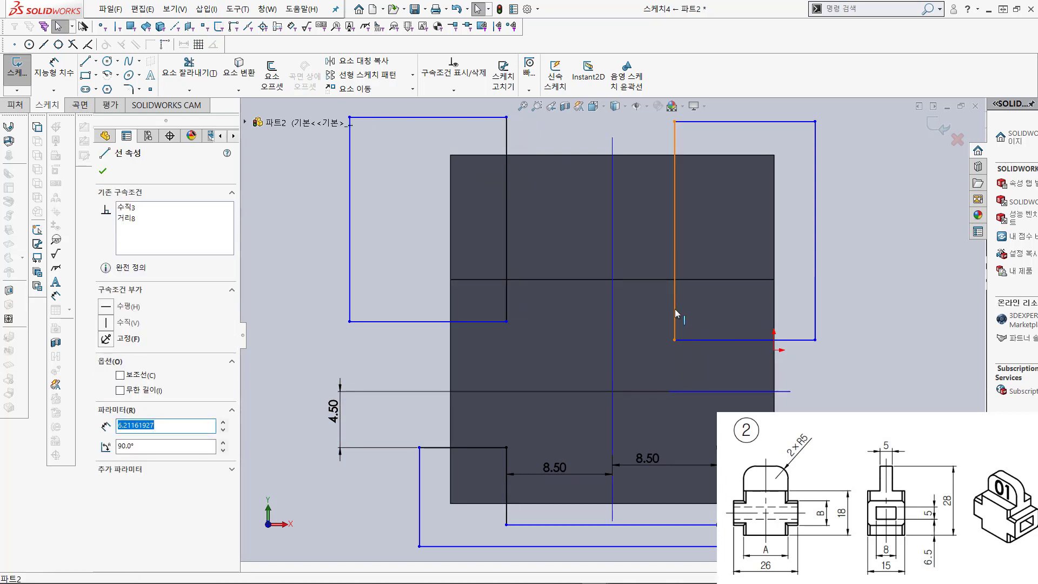
ctrl+click(675, 309)
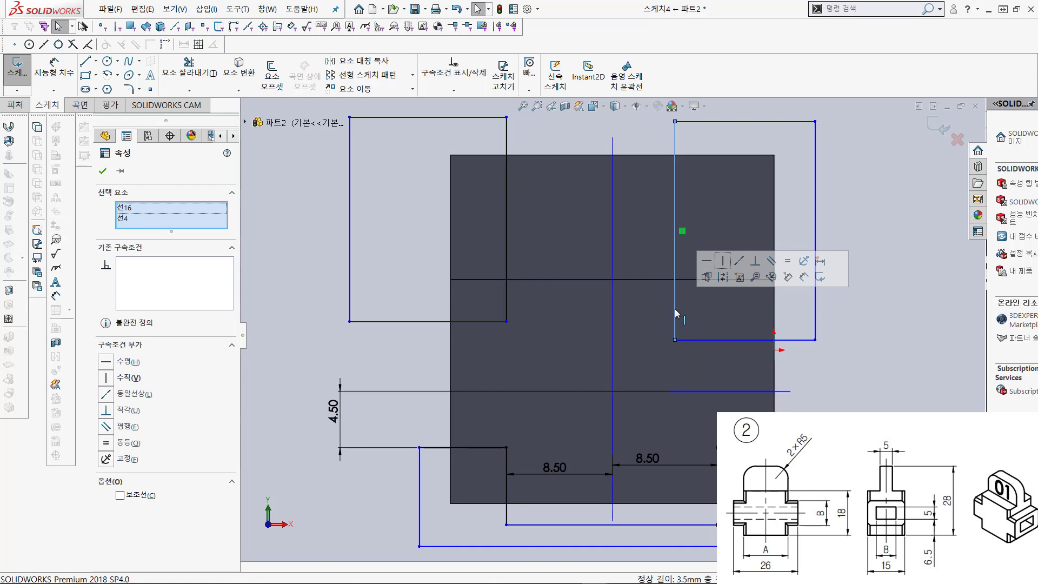
click(737, 264)
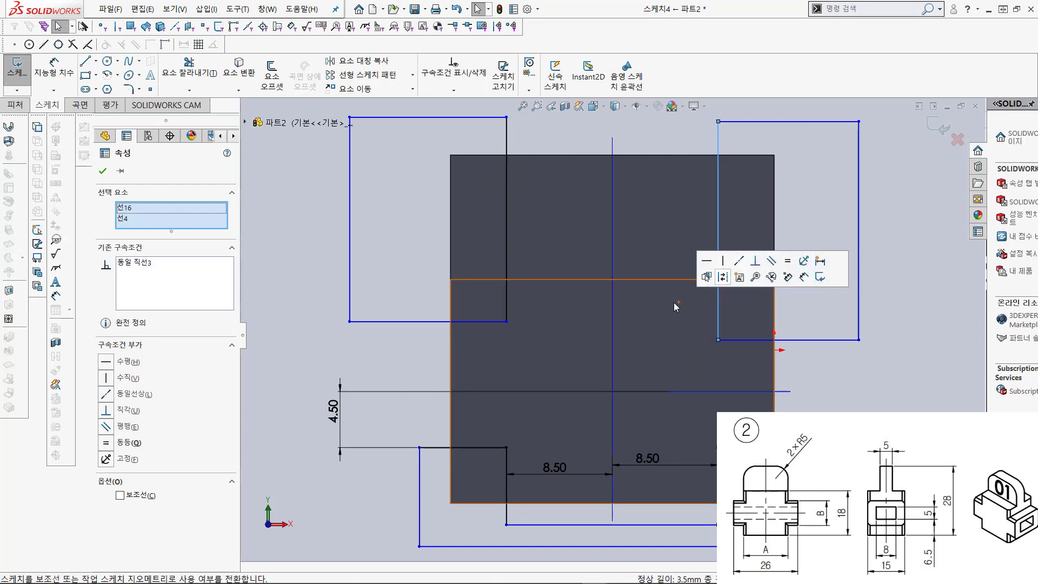
click(392, 336)
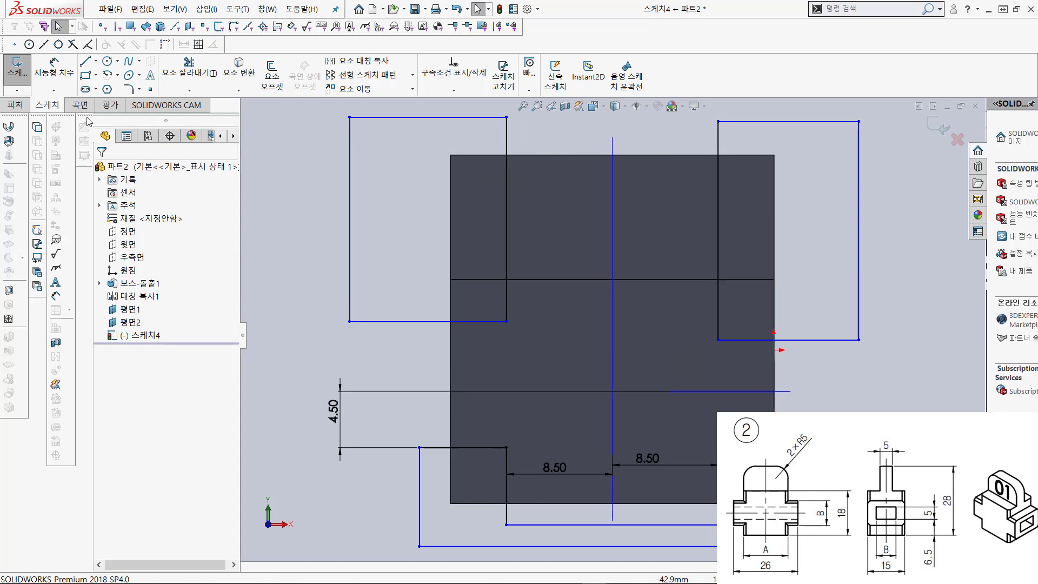
Step: Dimension the upper-left rectangle's bottom edge 4.5 mm above the horizontal centreline
click(53, 68)
click(505, 391)
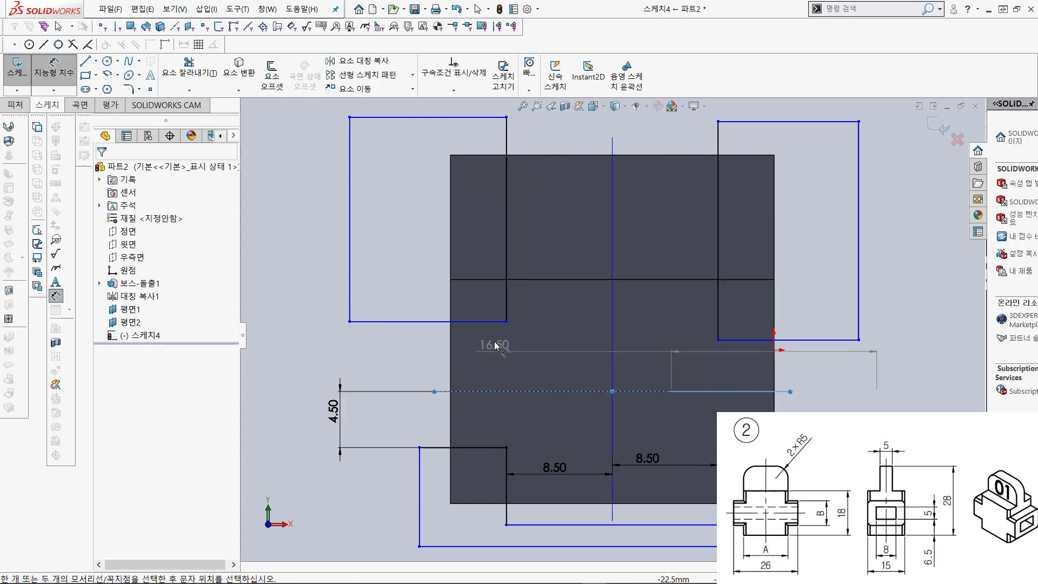
click(493, 322)
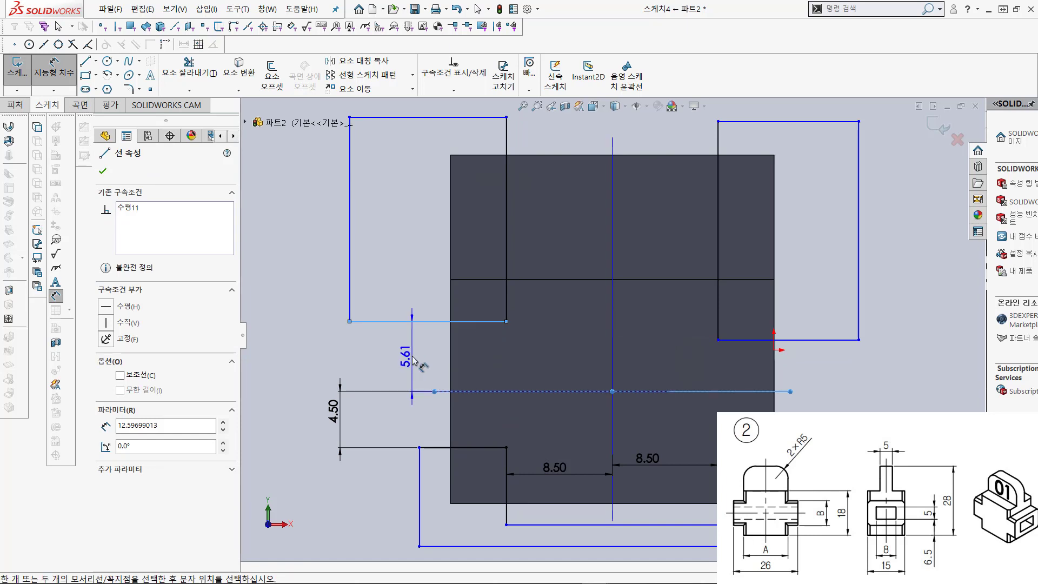
click(414, 360)
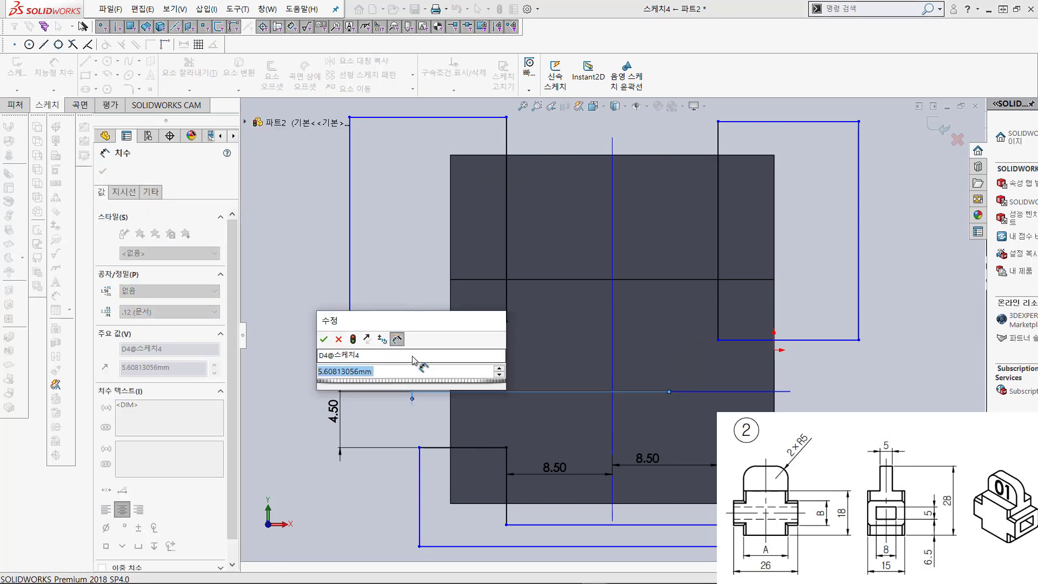
text(4.5)
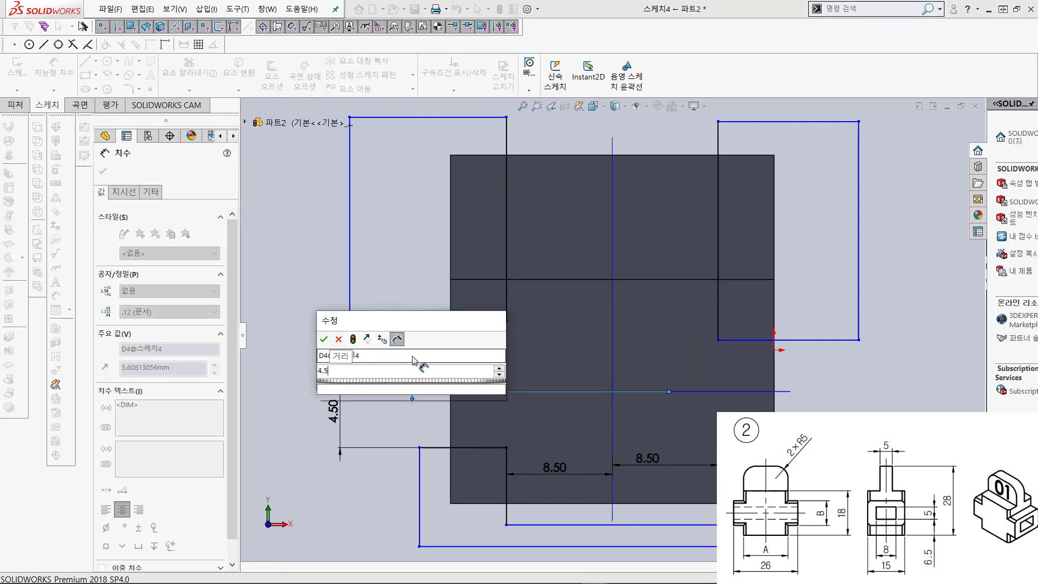
key(Return)
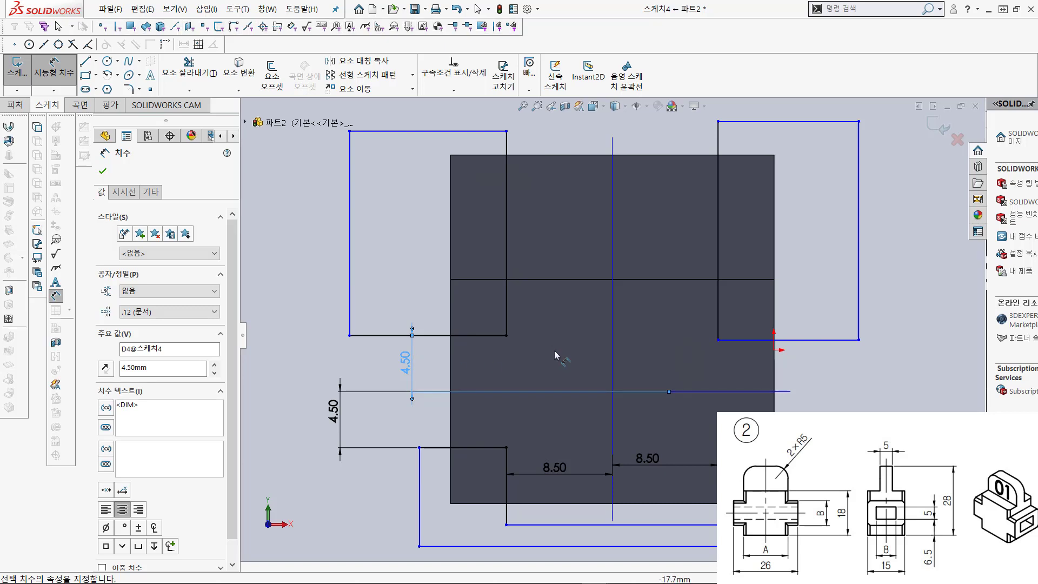
key(Escape)
Step: Make the bottom edges of the two upper rectangles collinear
click(486, 336)
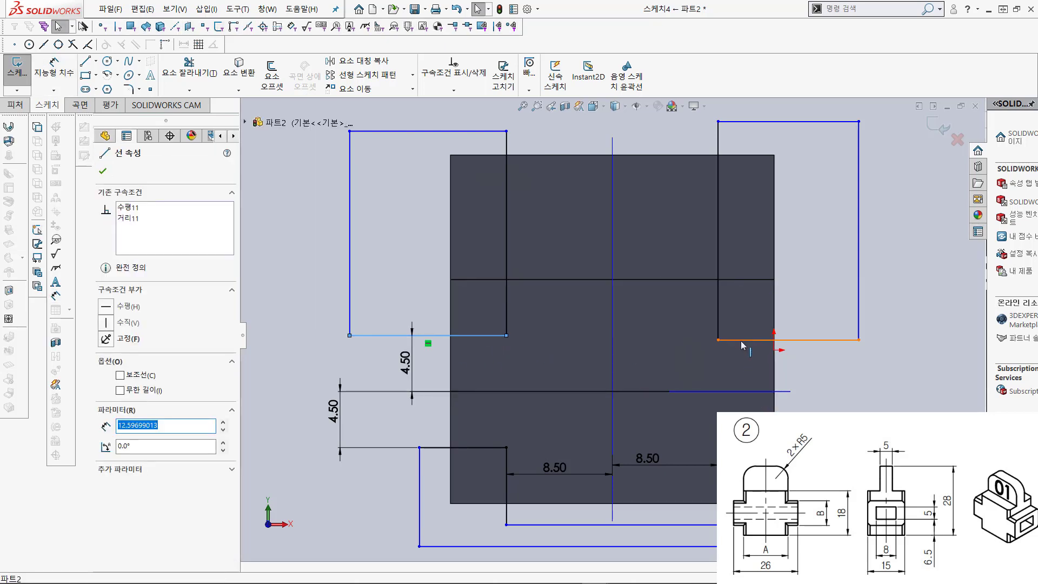
ctrl+click(742, 341)
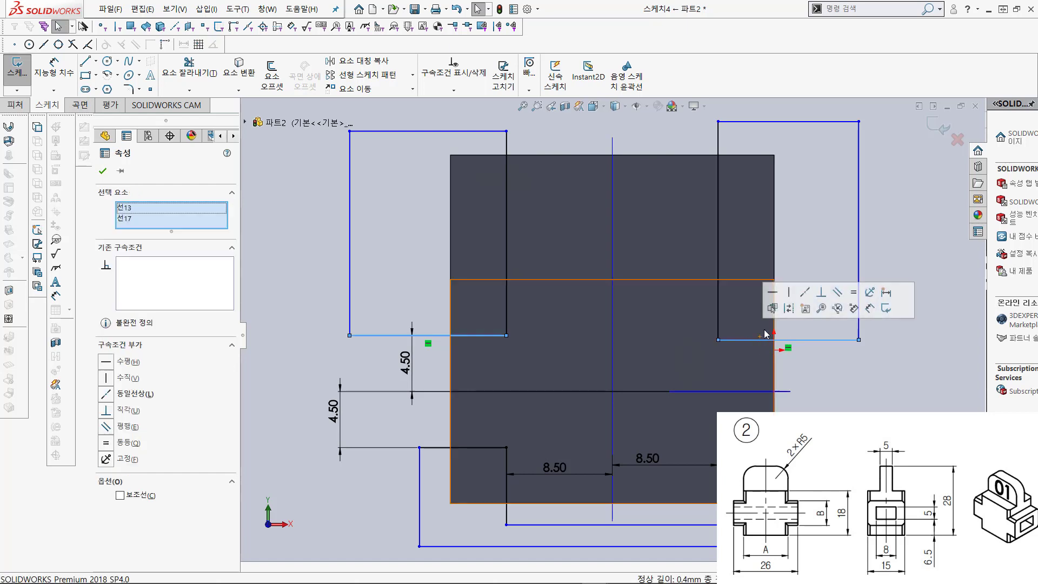
click(806, 292)
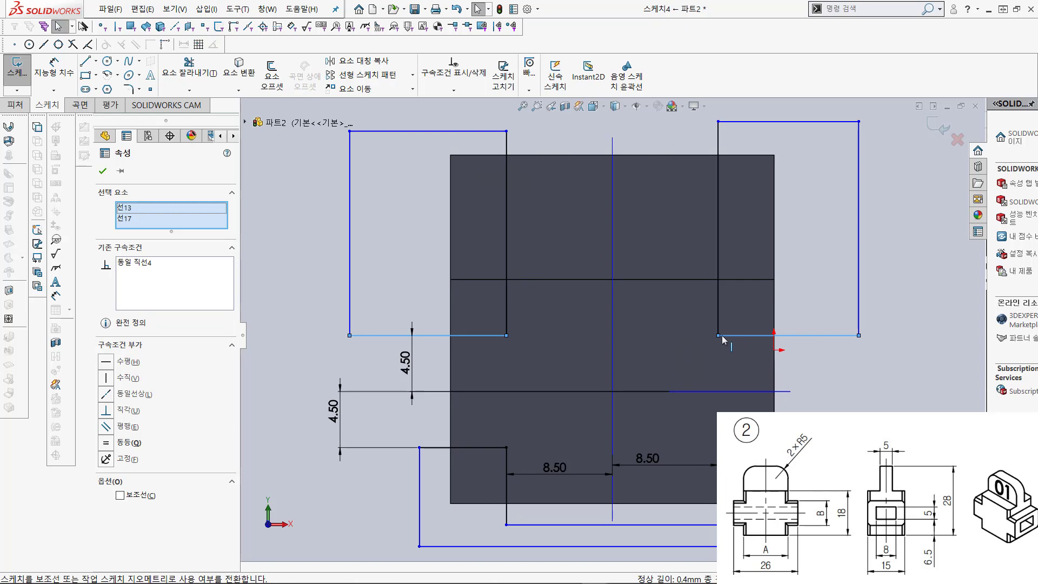
click(102, 172)
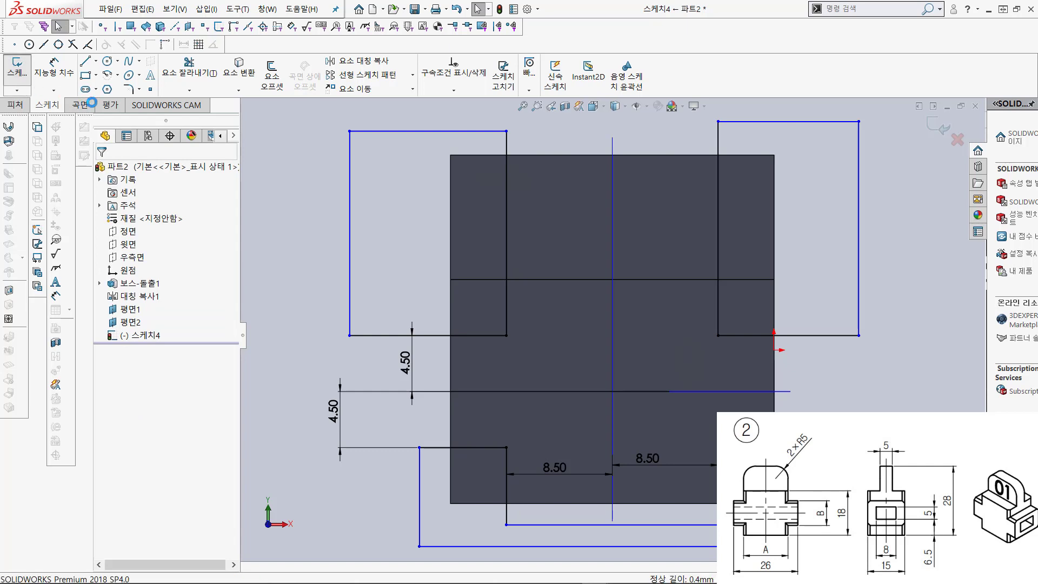
Step: Finish the sketch and cut-extrude its profiles blind to a depth of 26 mm through the block
click(17, 69)
click(15, 105)
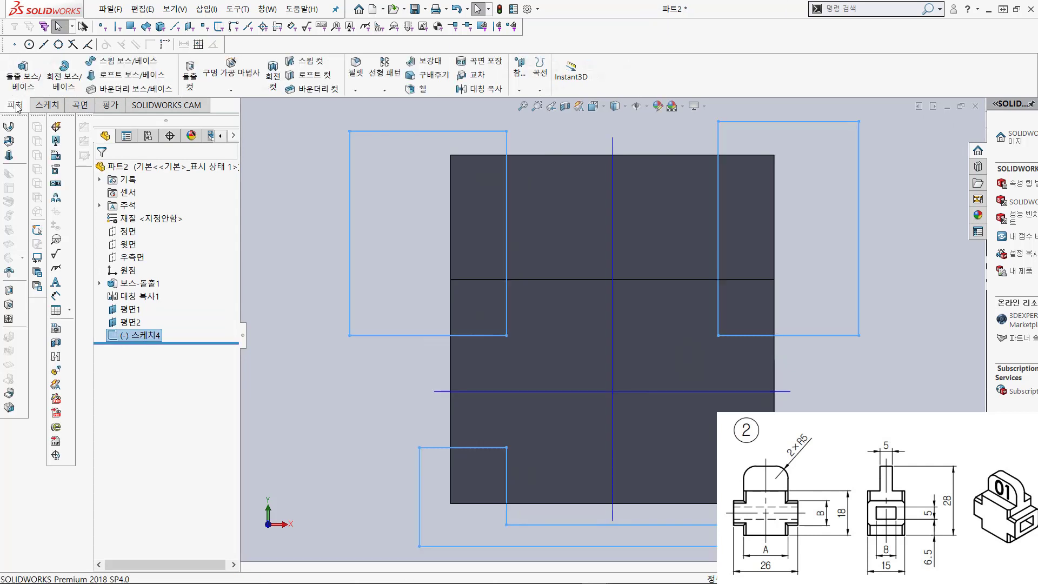
click(190, 77)
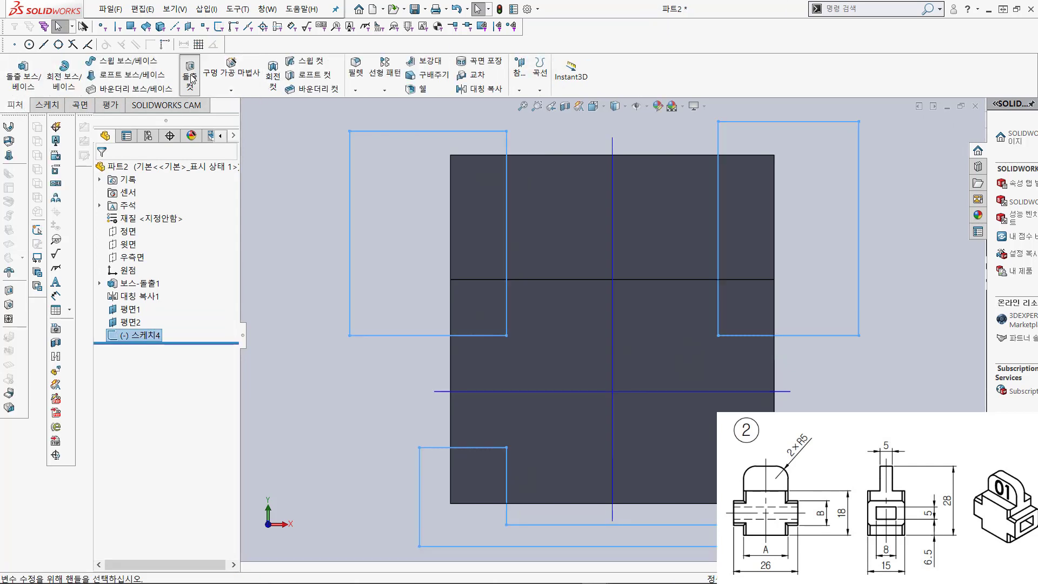
middle_drag(306, 208, 436, 232)
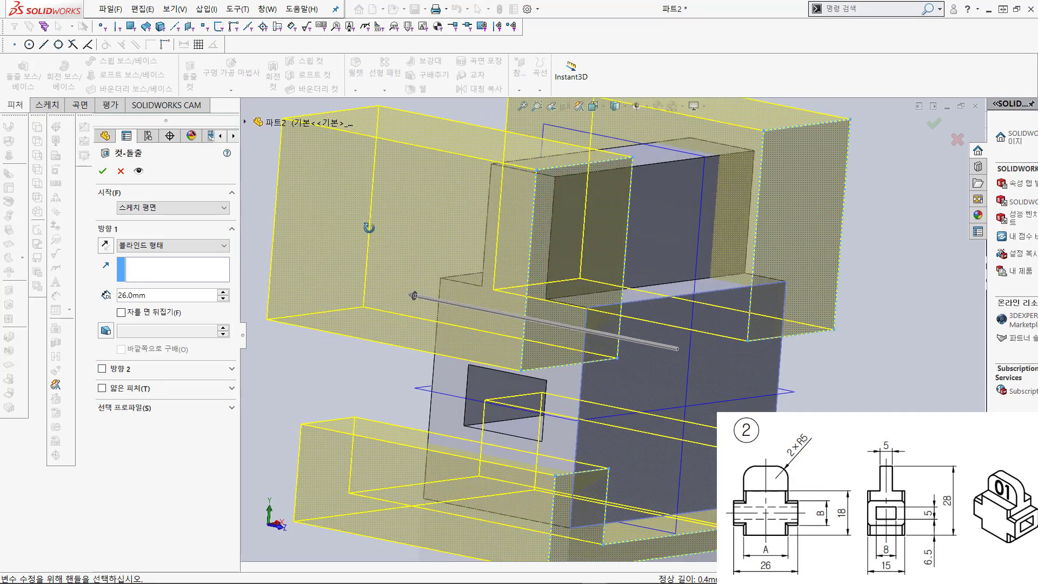
click(102, 171)
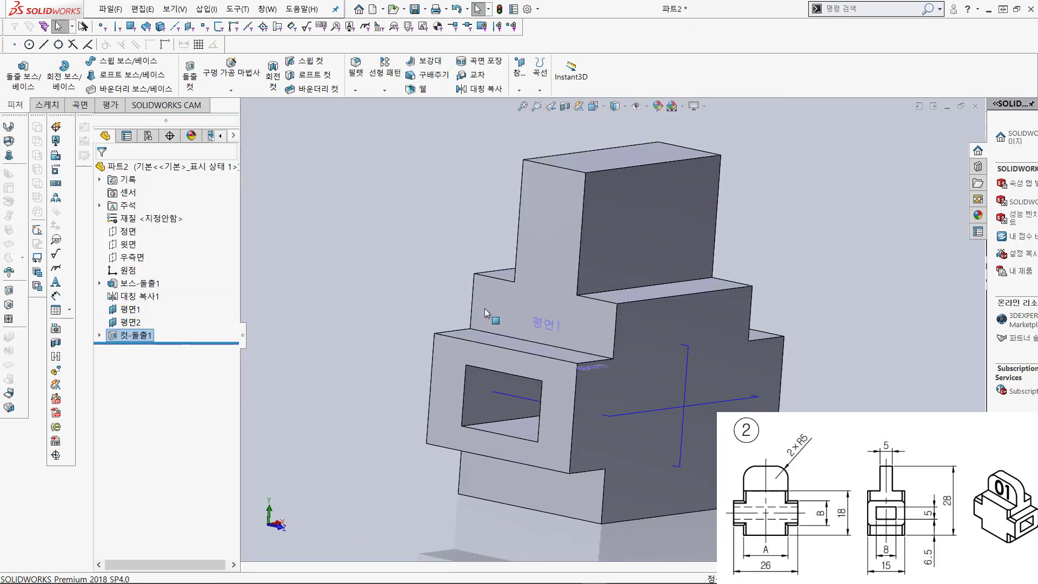
Step: Set up a 1 mm by 45° chamfer on the eight notch edges of the cross-shaped front face
middle_drag(484, 308, 397, 316)
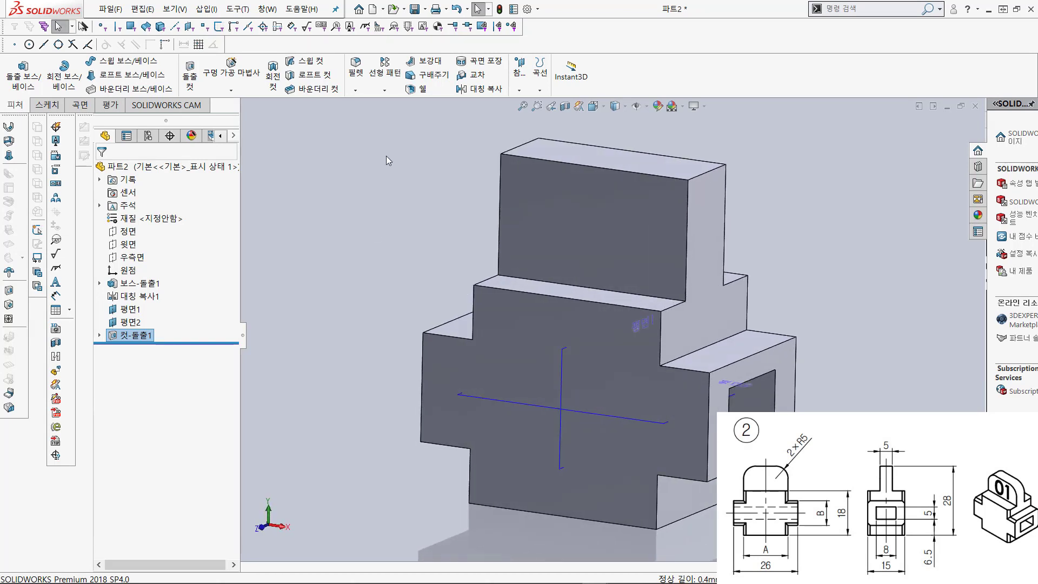
click(359, 91)
click(373, 117)
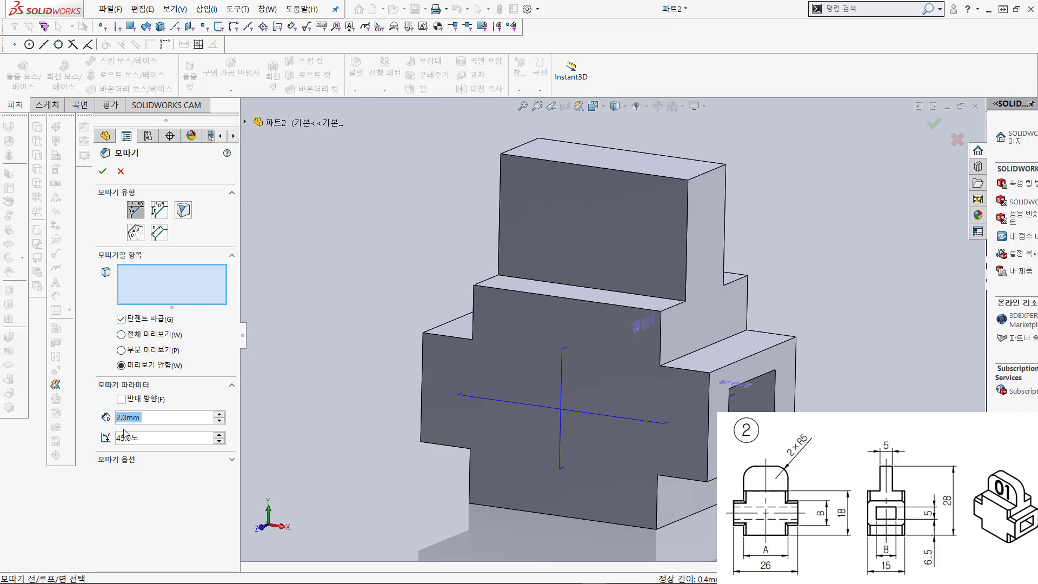
text(1)
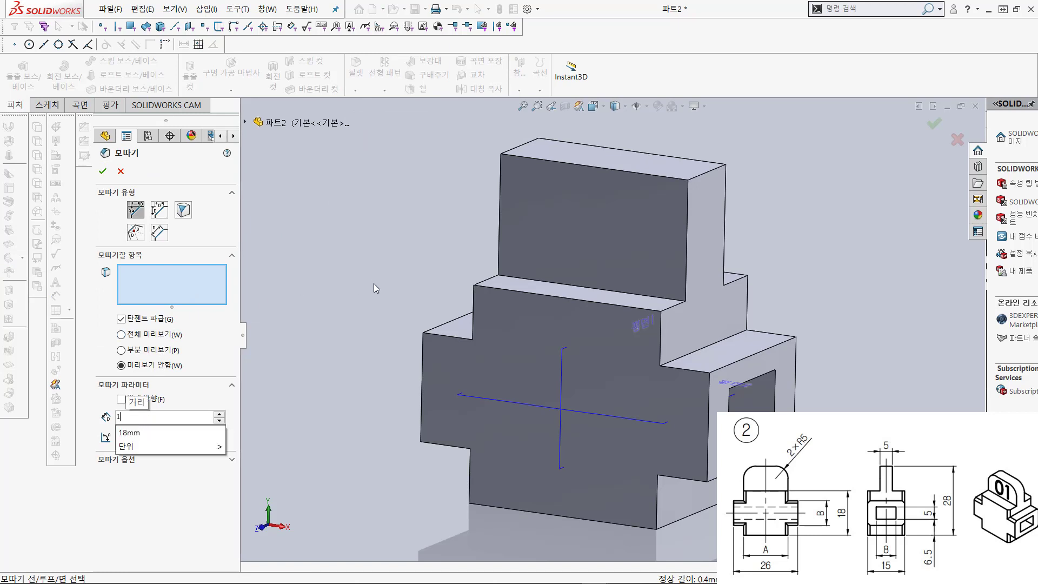
click(454, 336)
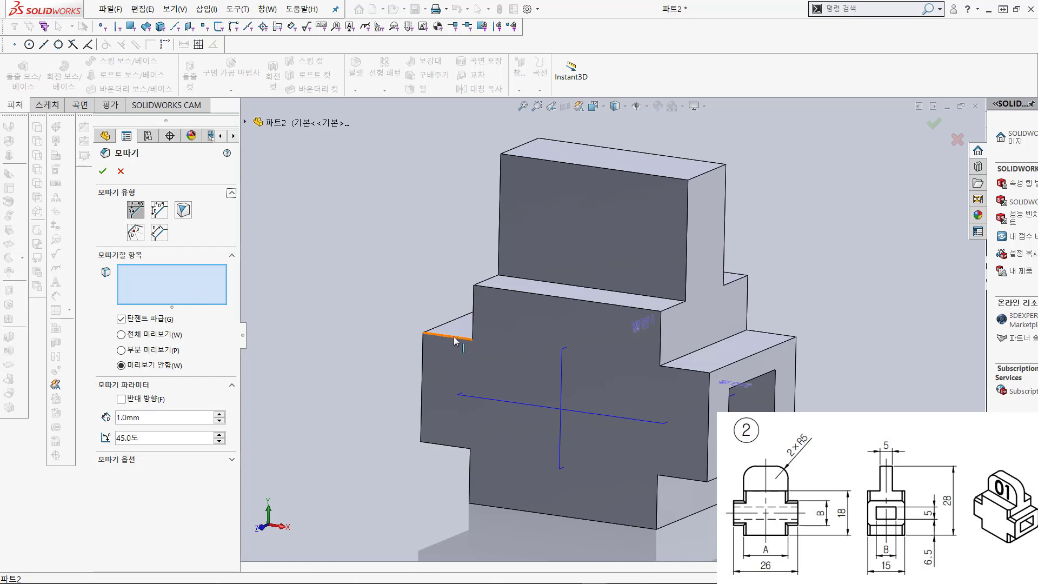
click(474, 311)
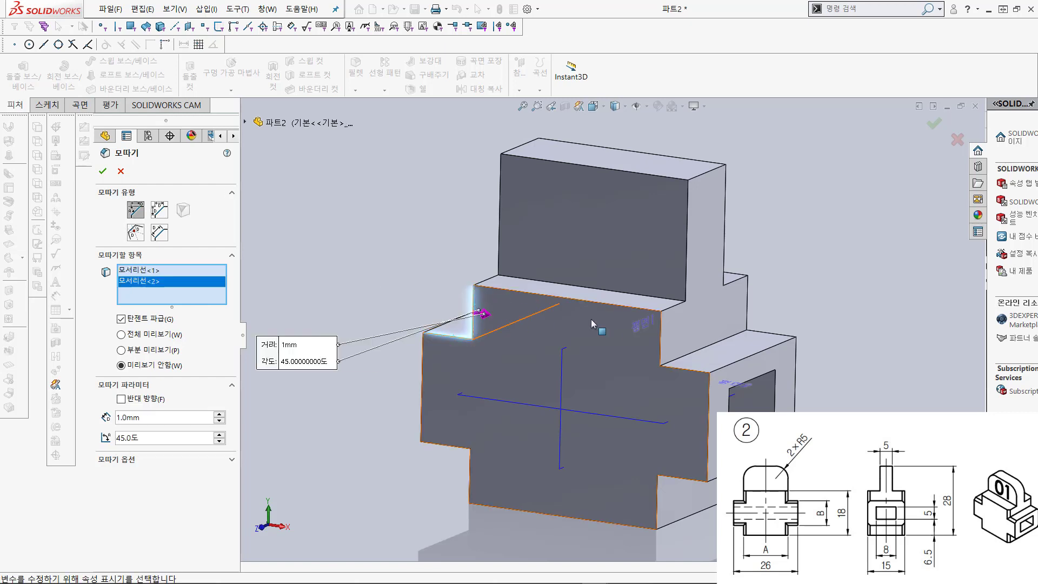
click(660, 340)
click(684, 370)
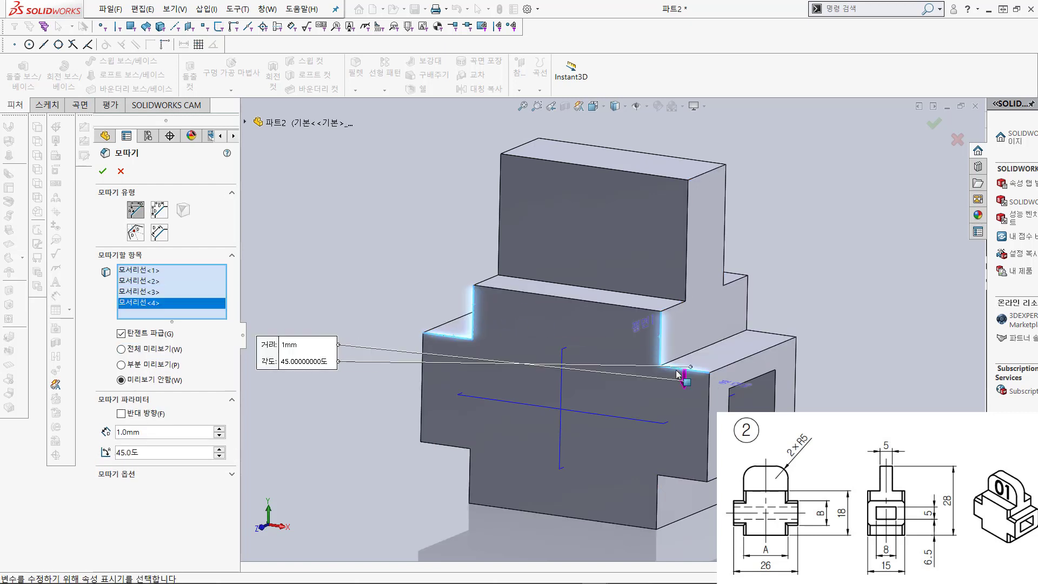
click(682, 478)
click(655, 492)
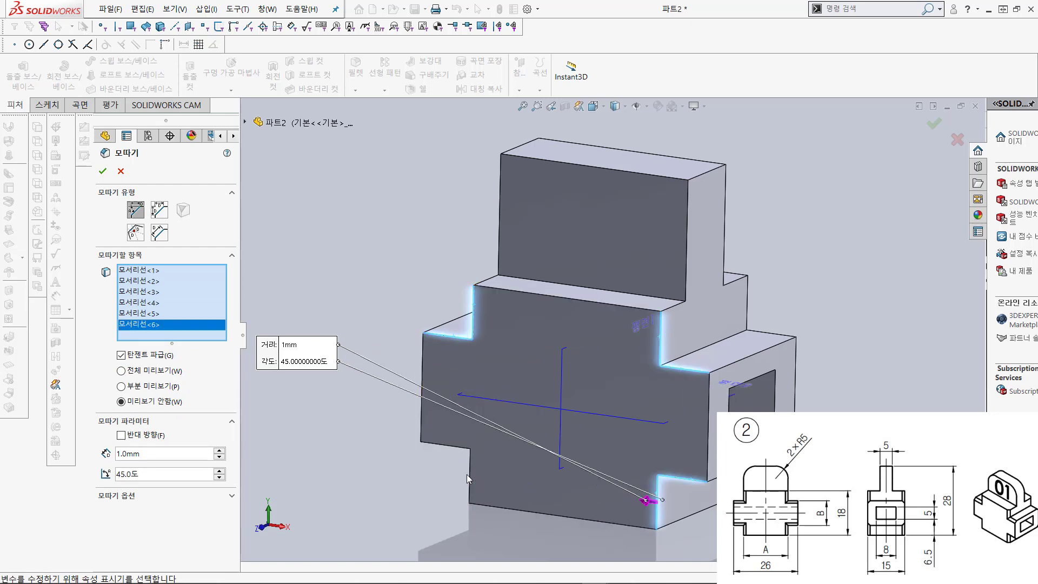
click(469, 475)
click(456, 446)
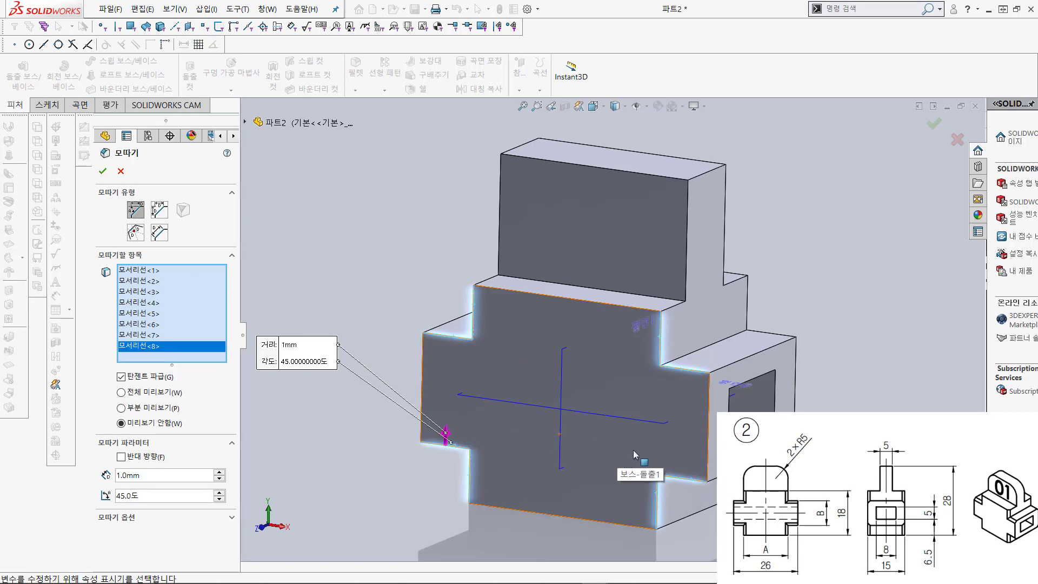
Step: Add the eight notch edges of the opposite cross-shaped face to the 1 mm by 45° chamfer and finish it
middle_drag(632, 450, 556, 407)
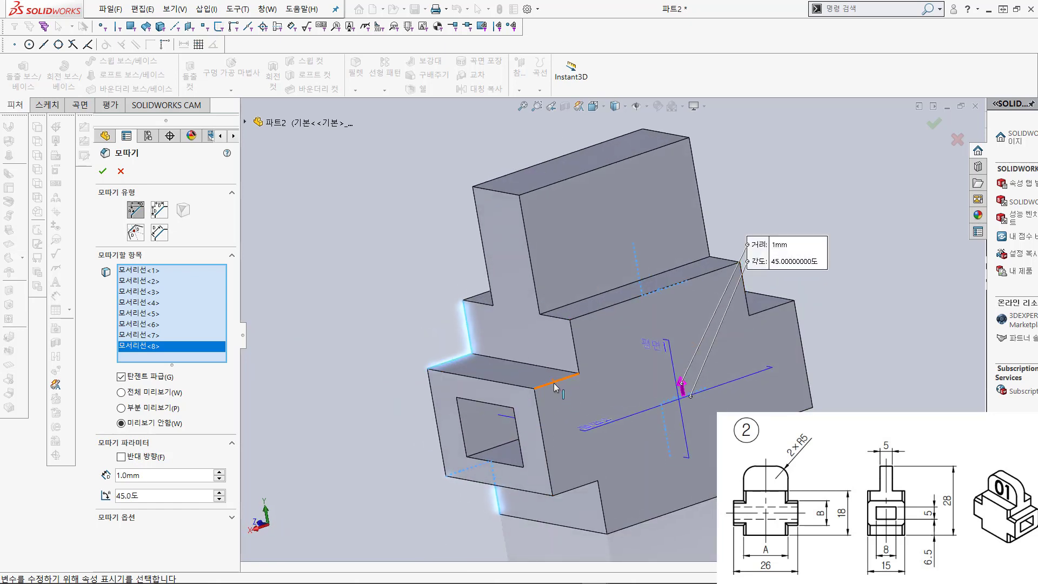
click(577, 367)
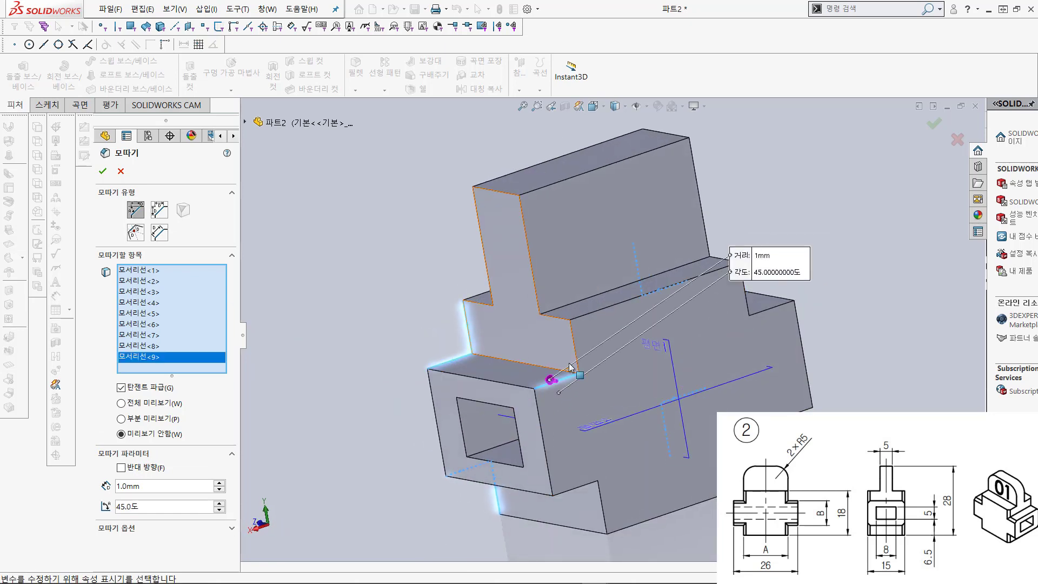
click(583, 488)
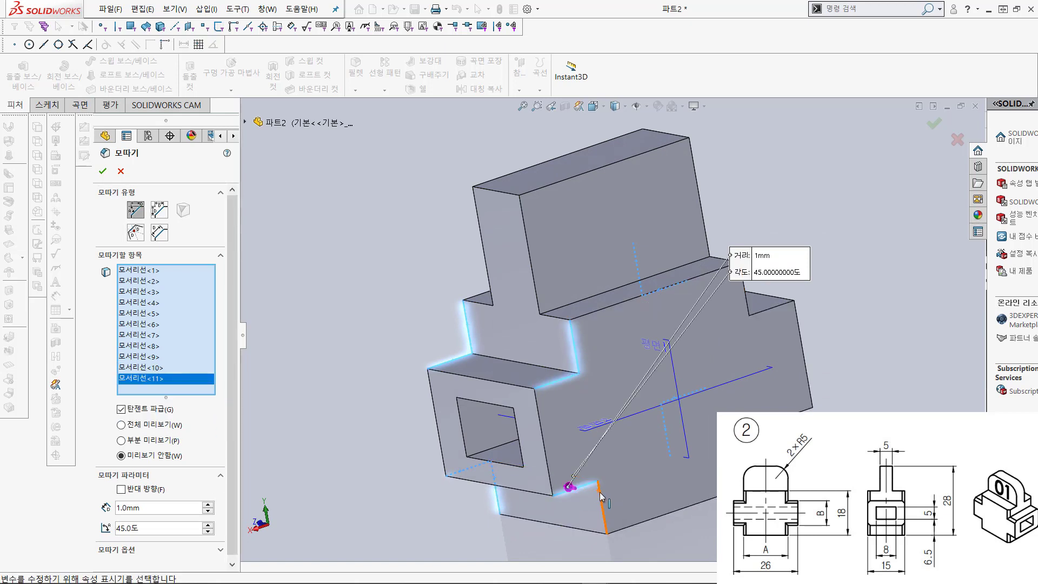
click(598, 504)
click(773, 448)
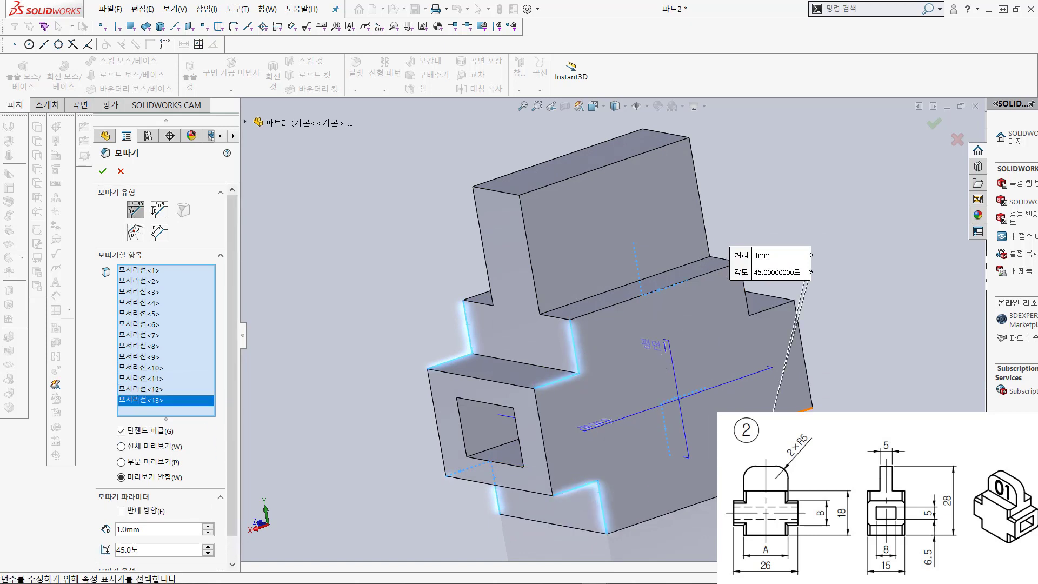
click(790, 414)
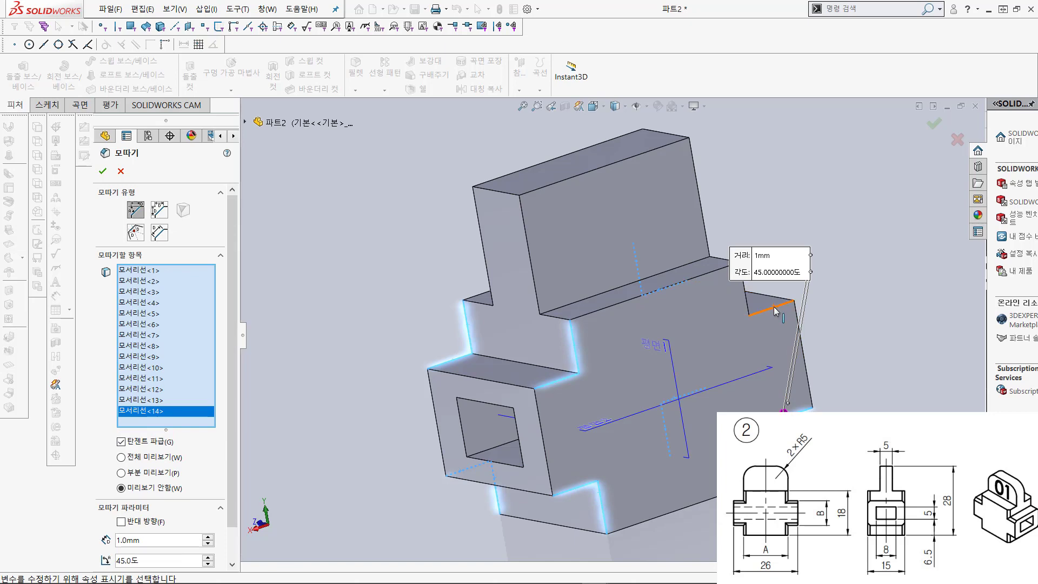
click(768, 306)
click(735, 298)
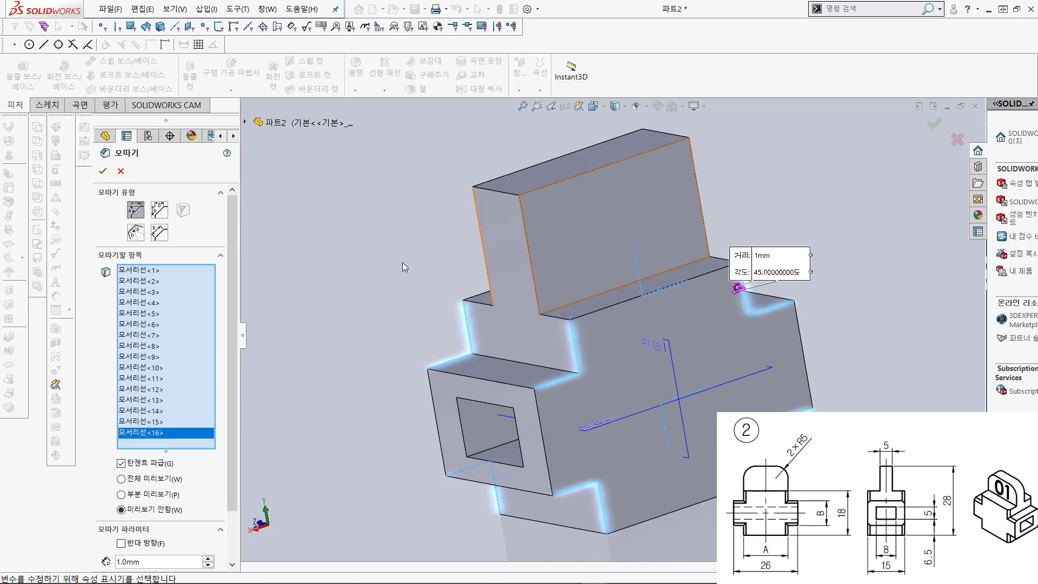
click(103, 172)
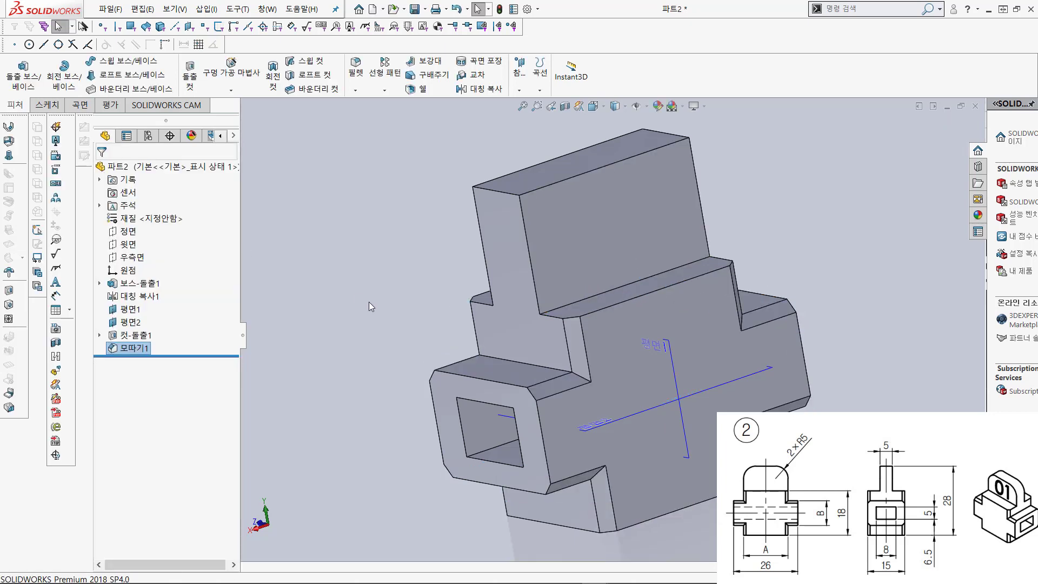
Step: Check part 2 against the reference drawing and fillet the two upper corner edges of the tab with a 5 mm radius
middle_drag(368, 302, 471, 285)
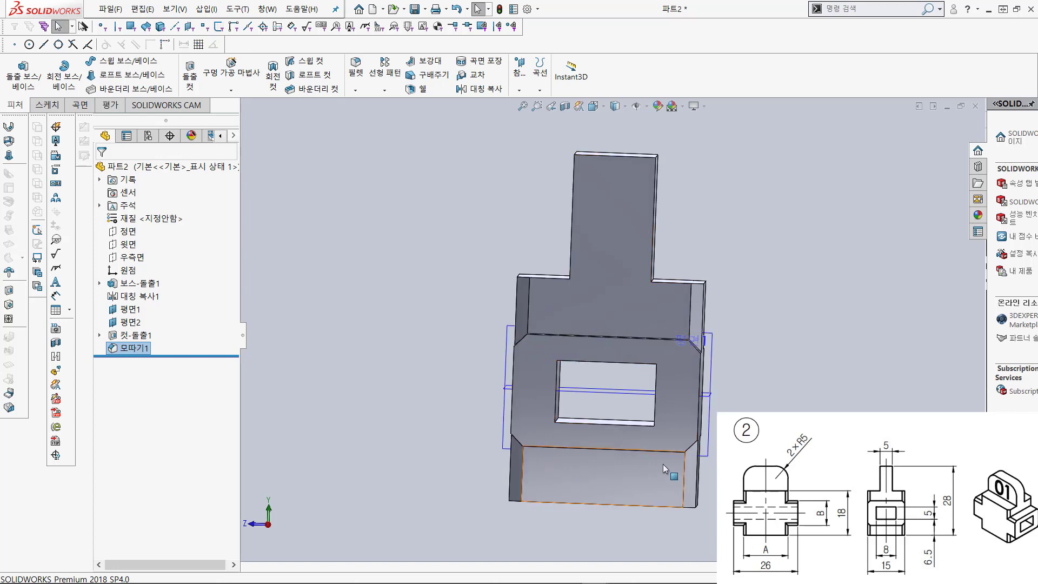
mouse_move(594, 397)
middle_down()
mouse_move(537, 371)
mouse_move(749, 401)
middle_up()
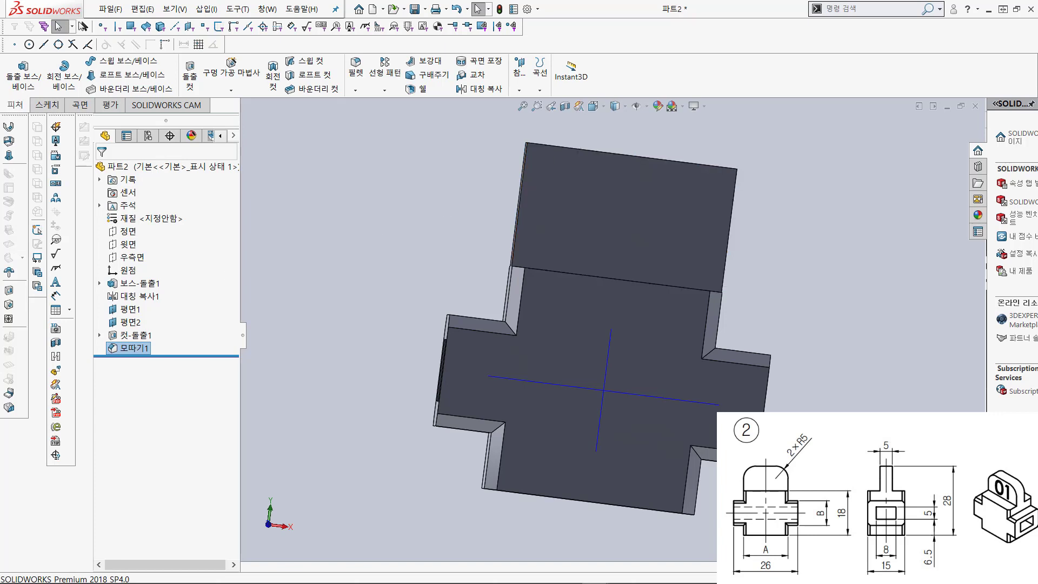
drag(0, 238, 212, 57)
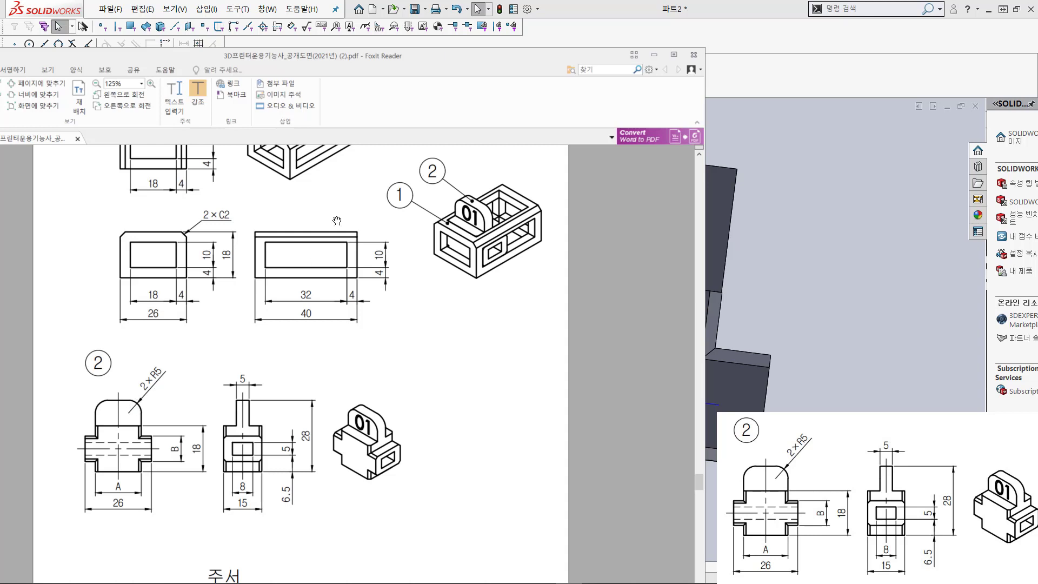
drag(524, 60, 0, 103)
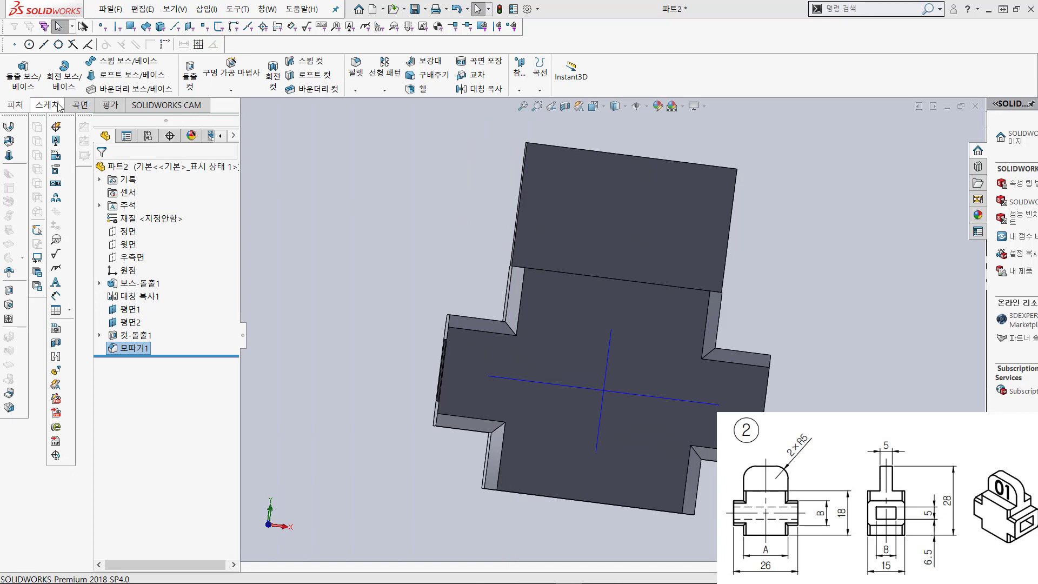
click(356, 67)
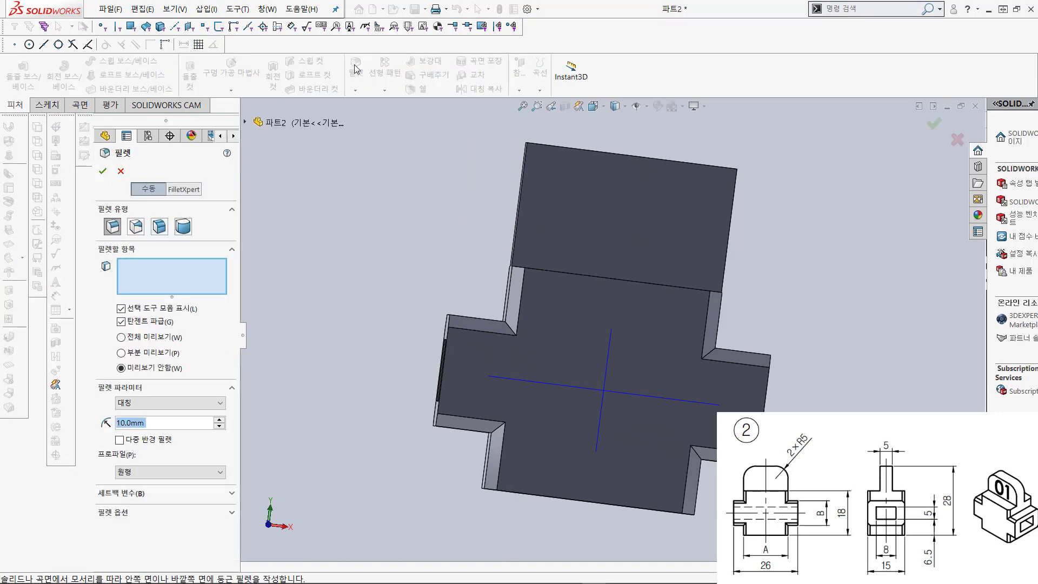
middle_drag(394, 177, 563, 177)
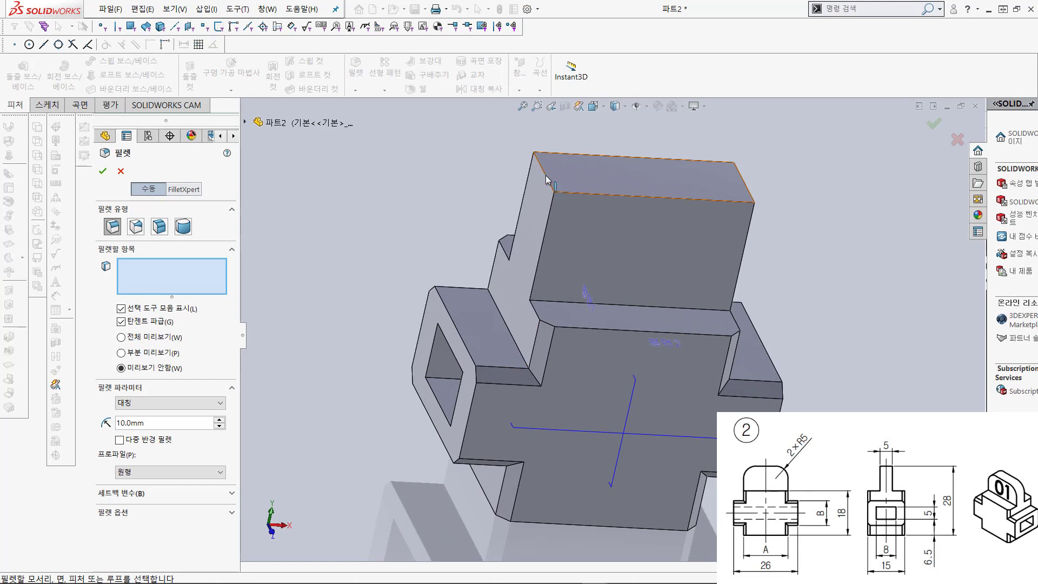
click(545, 175)
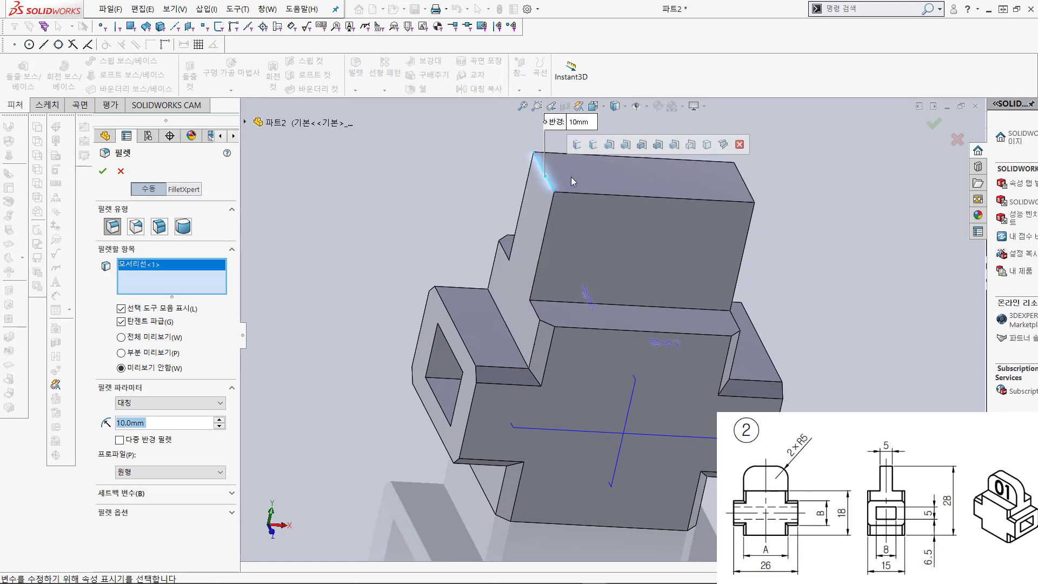
click(745, 185)
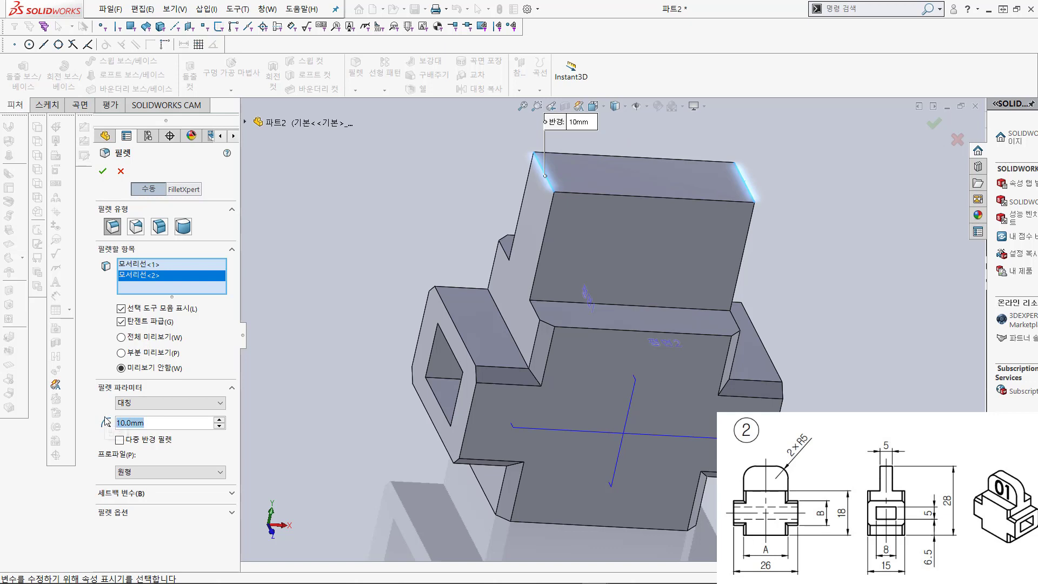
text(5)
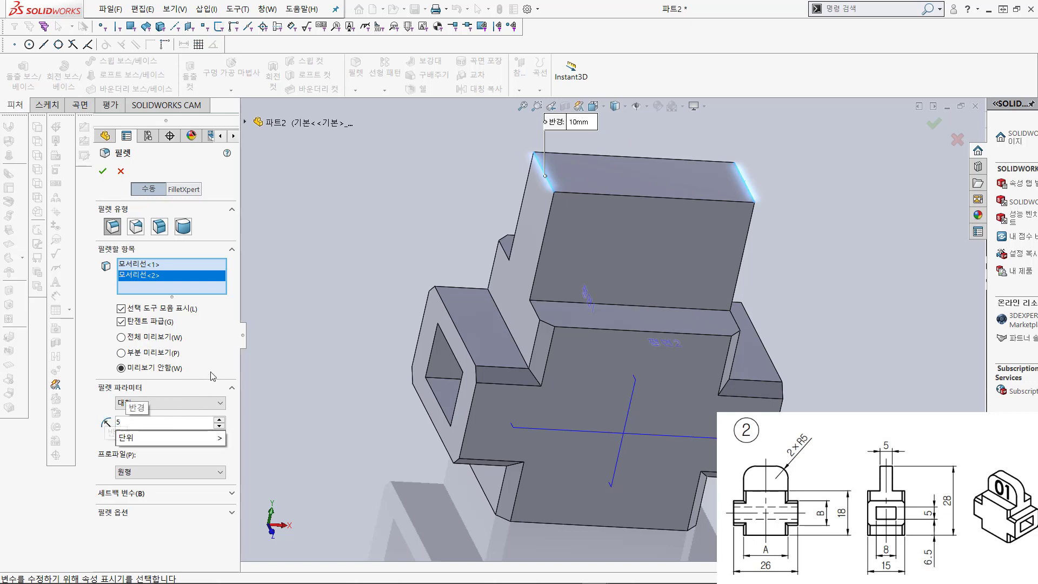
click(103, 173)
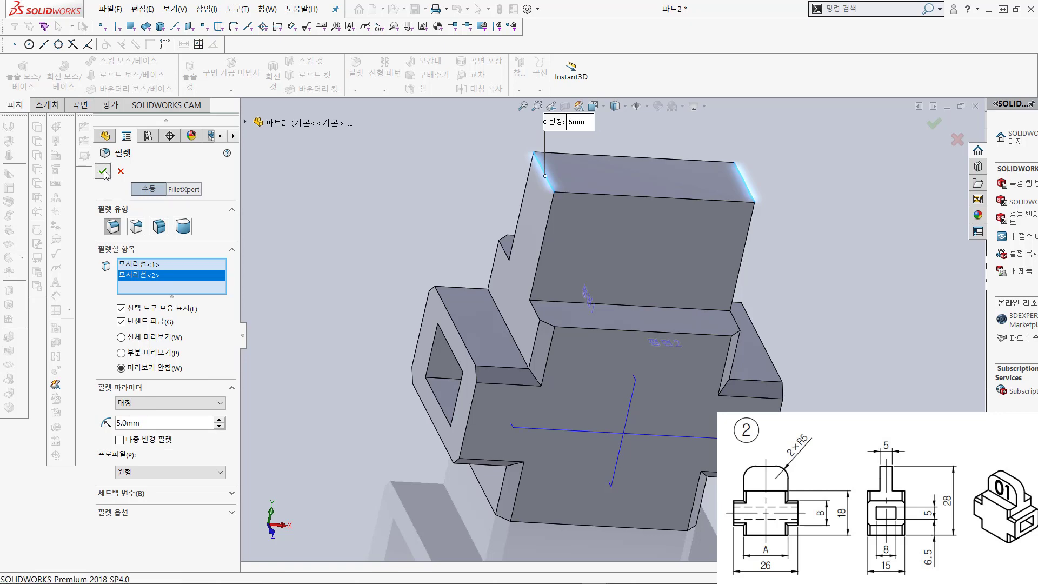
Step: Start a sketch on the rounded tab's front face and draw a horizontal construction line about 13.8 mm long near its lower edge
middle_drag(522, 304, 480, 261)
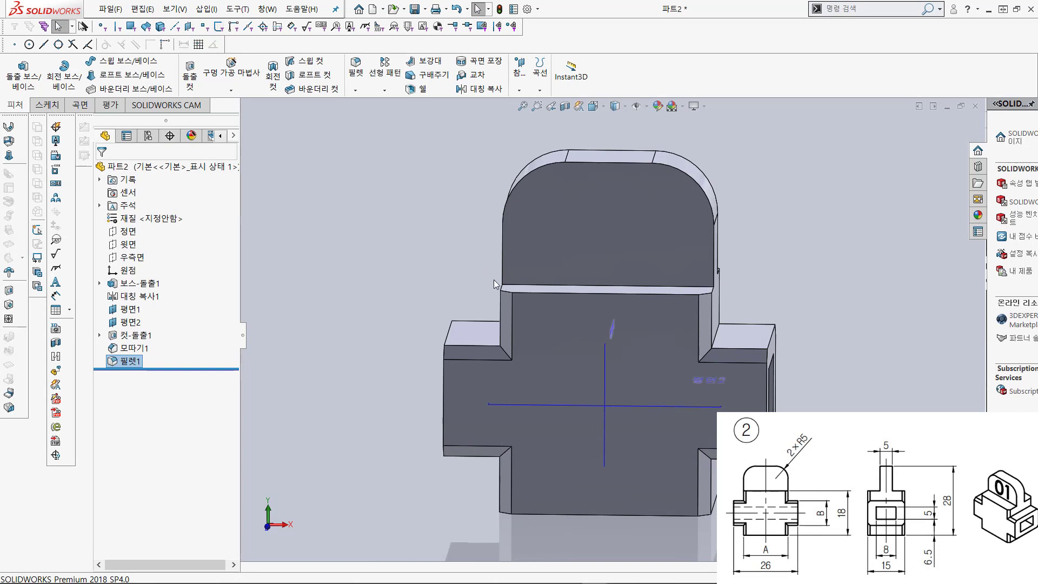
middle_drag(417, 293, 418, 271)
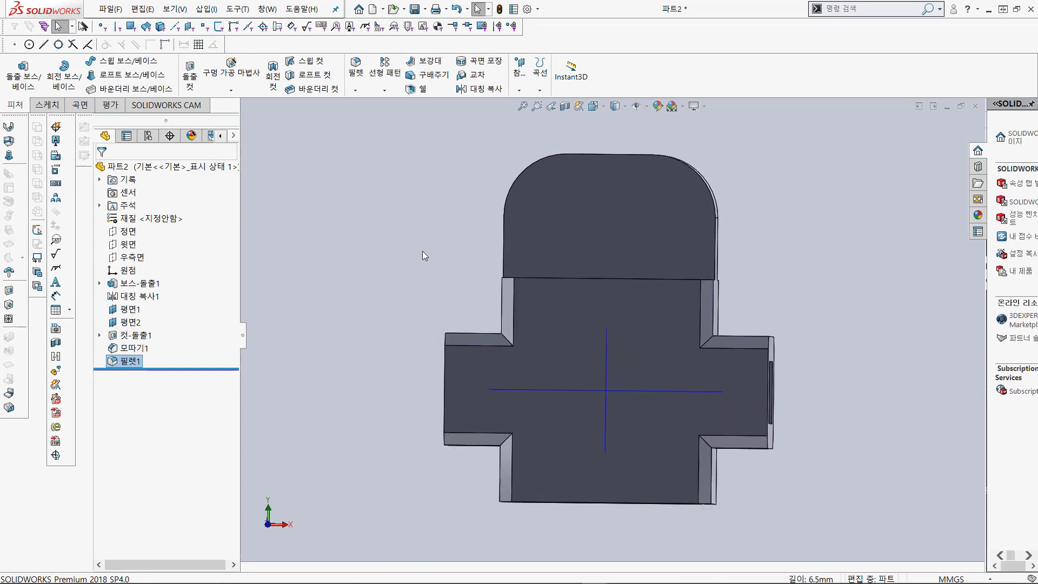
middle_drag(407, 261, 405, 262)
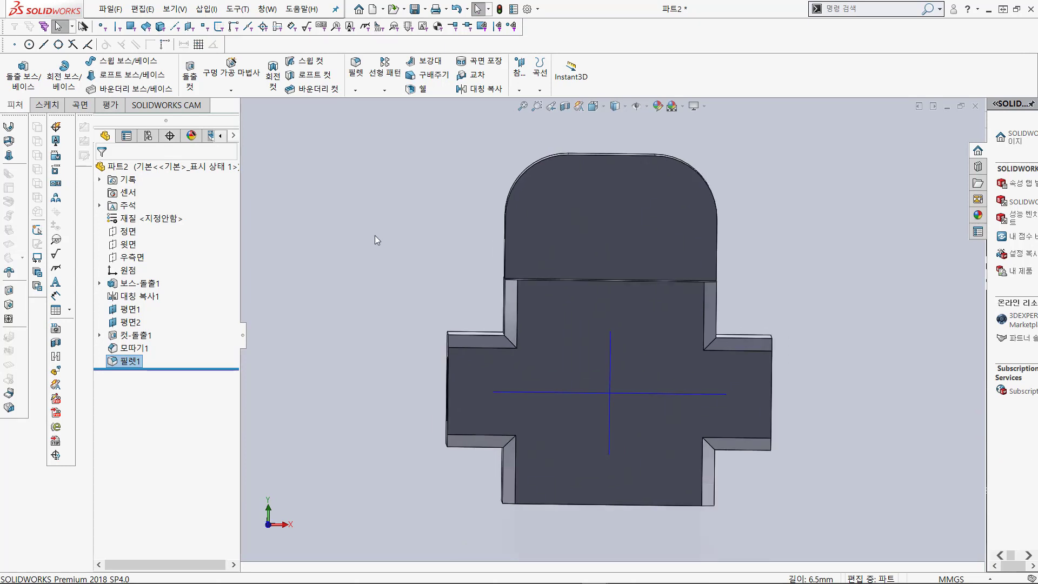
click(48, 105)
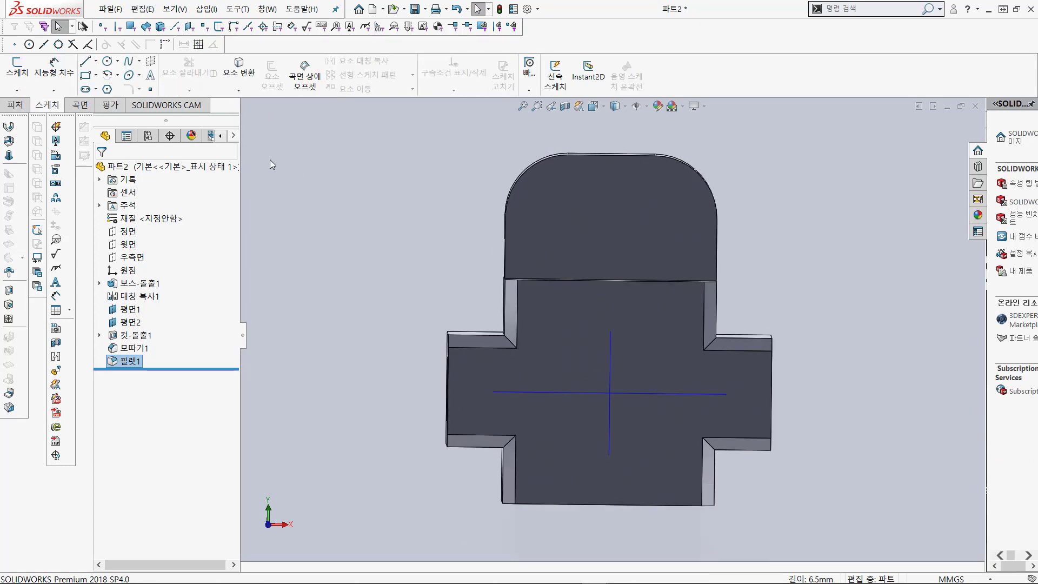
click(549, 219)
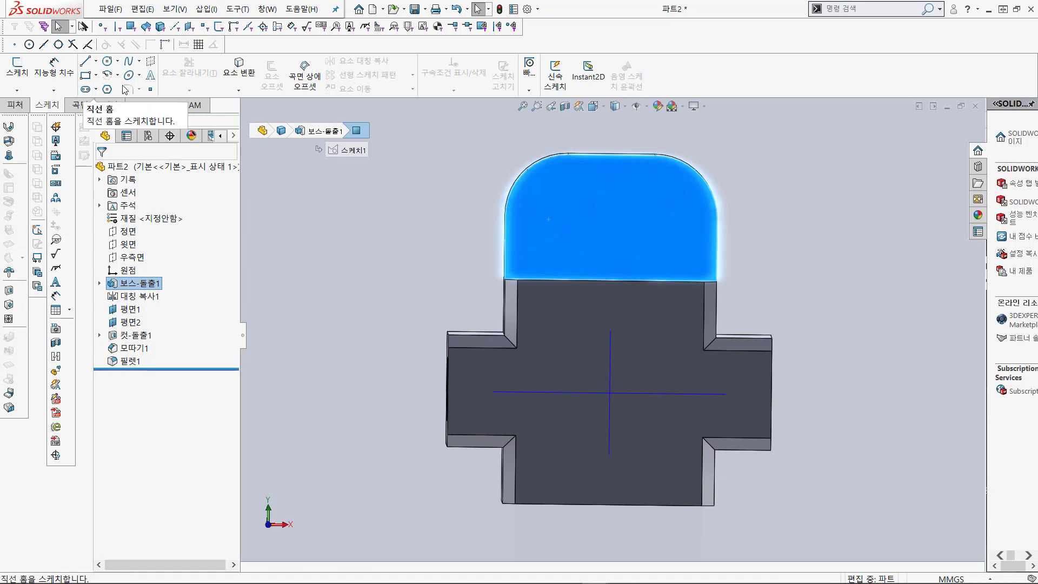
click(152, 80)
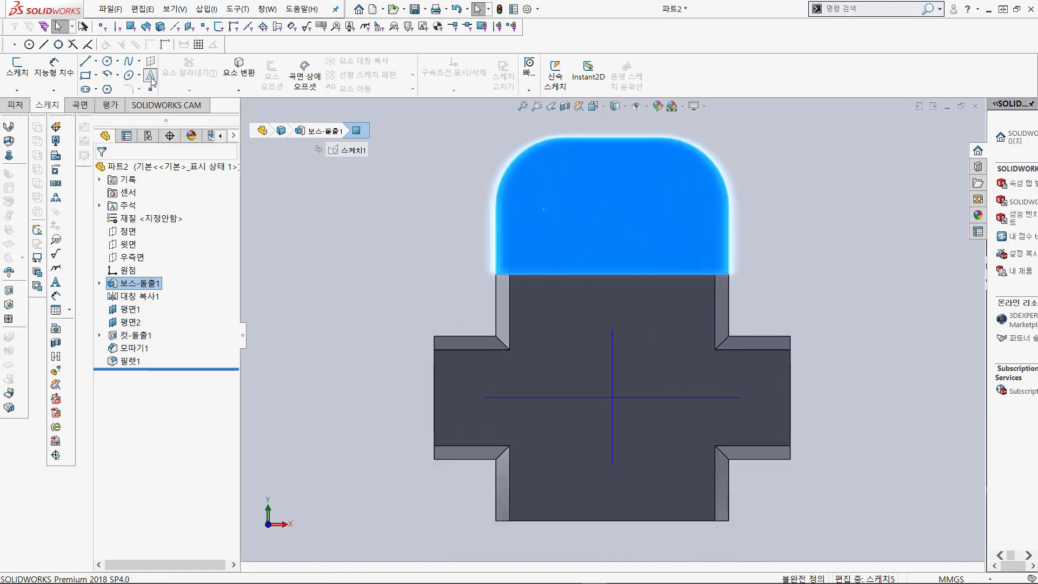
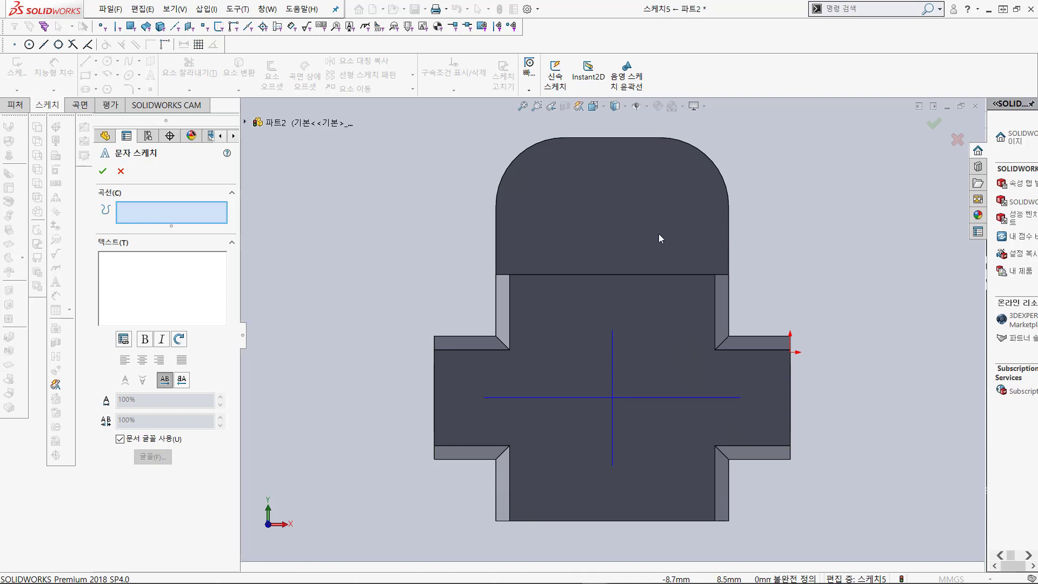
click(120, 171)
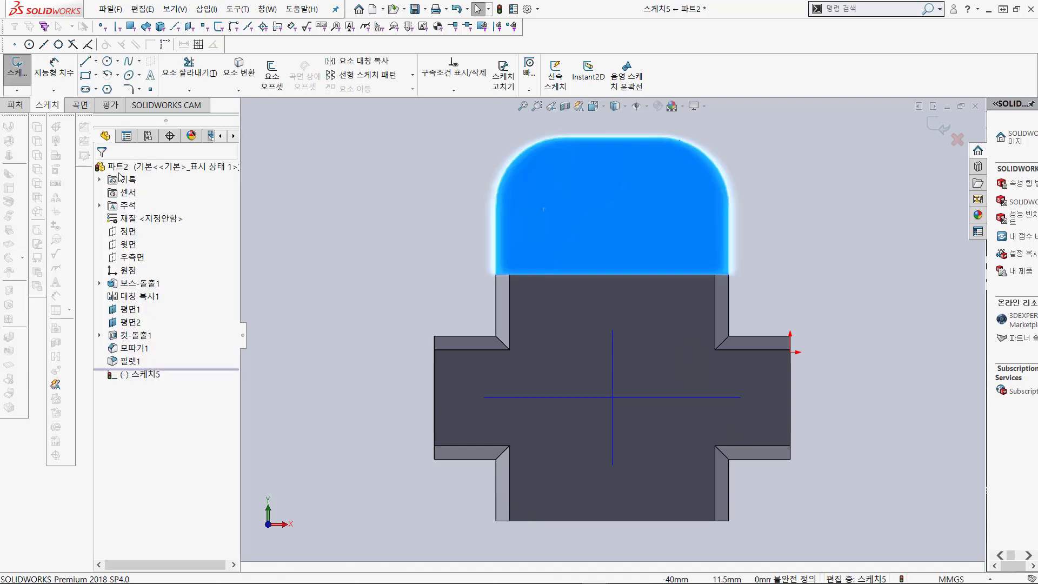
click(85, 61)
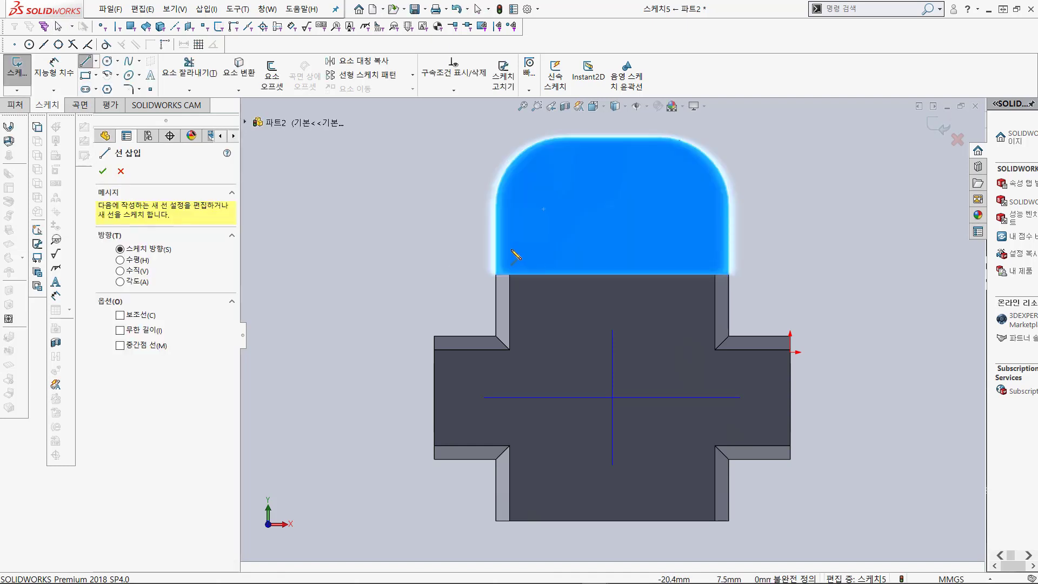
click(700, 248)
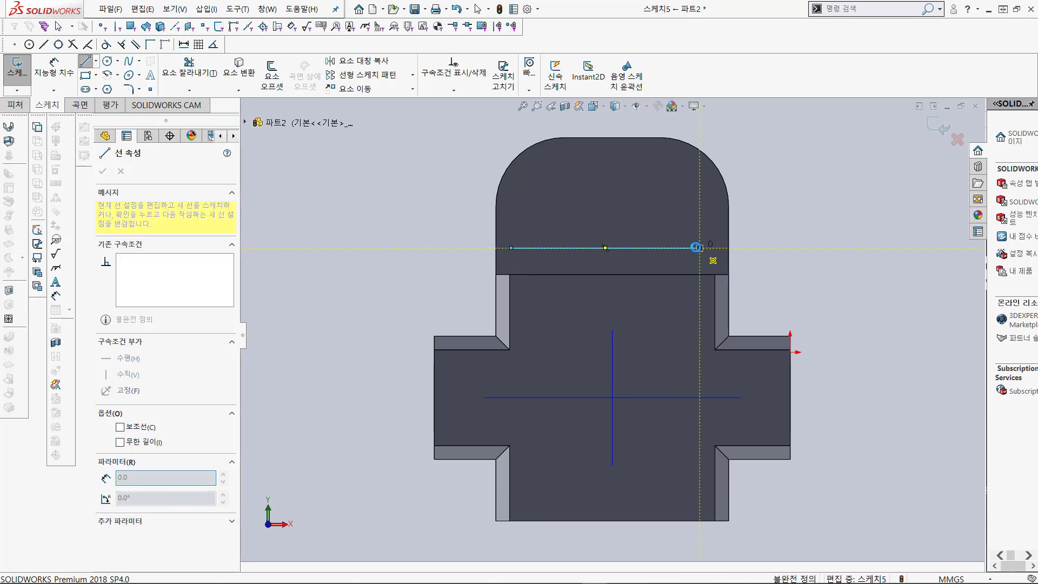
key(Escape)
click(665, 248)
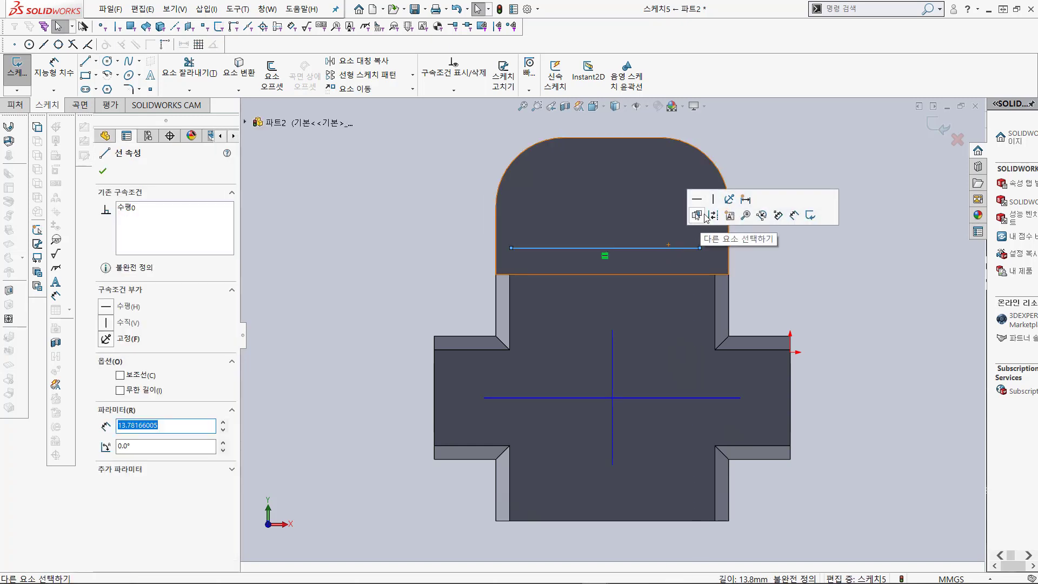
click(713, 215)
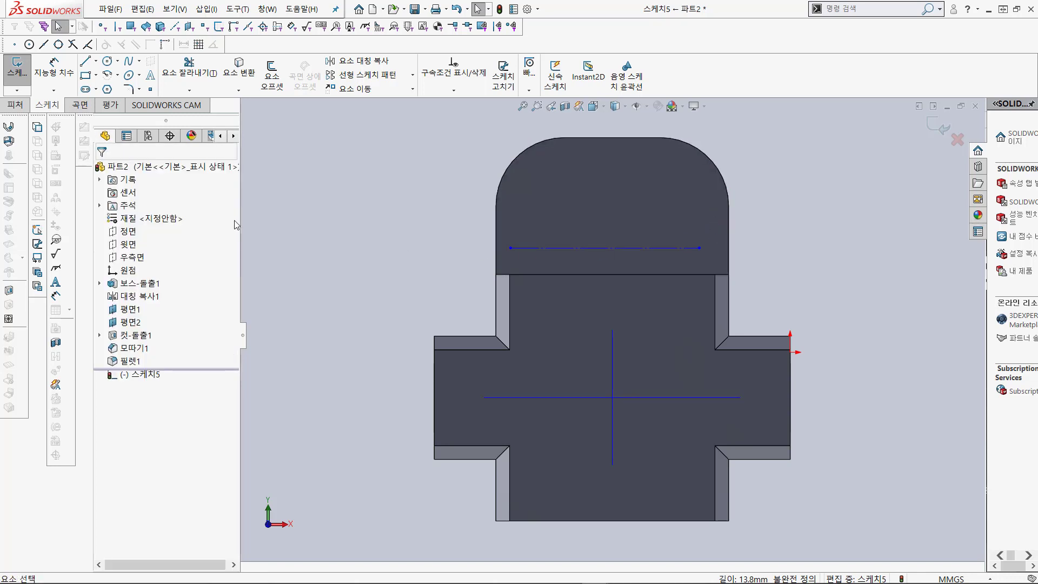
Step: Add the sketch text "01" along the construction line on the tab
click(150, 76)
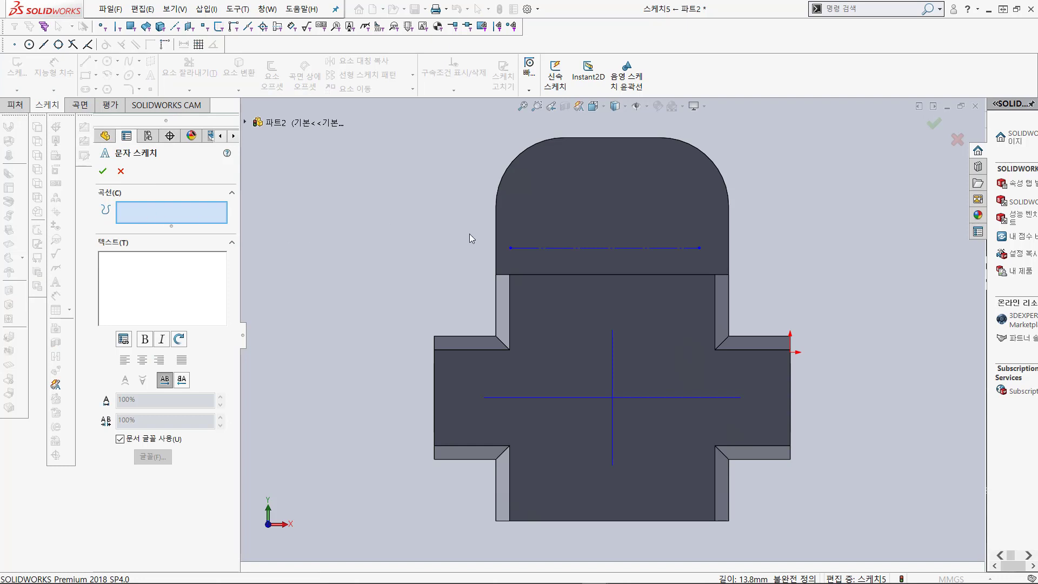
click(544, 249)
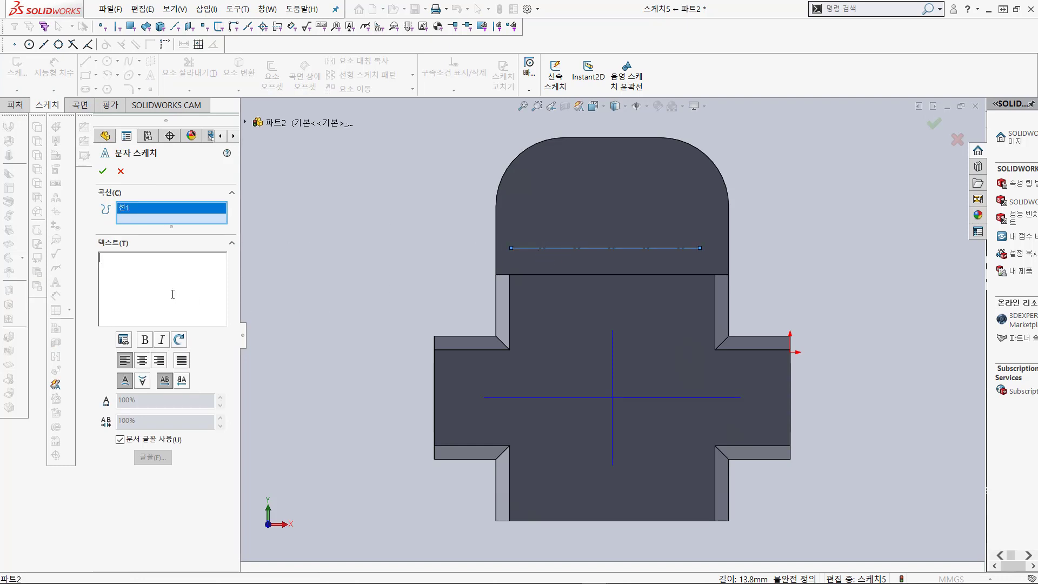
text(01)
click(145, 340)
Step: Give the "01" sketch text its own font settings: Century Gothic, bold, with a height of 10 mm
click(120, 439)
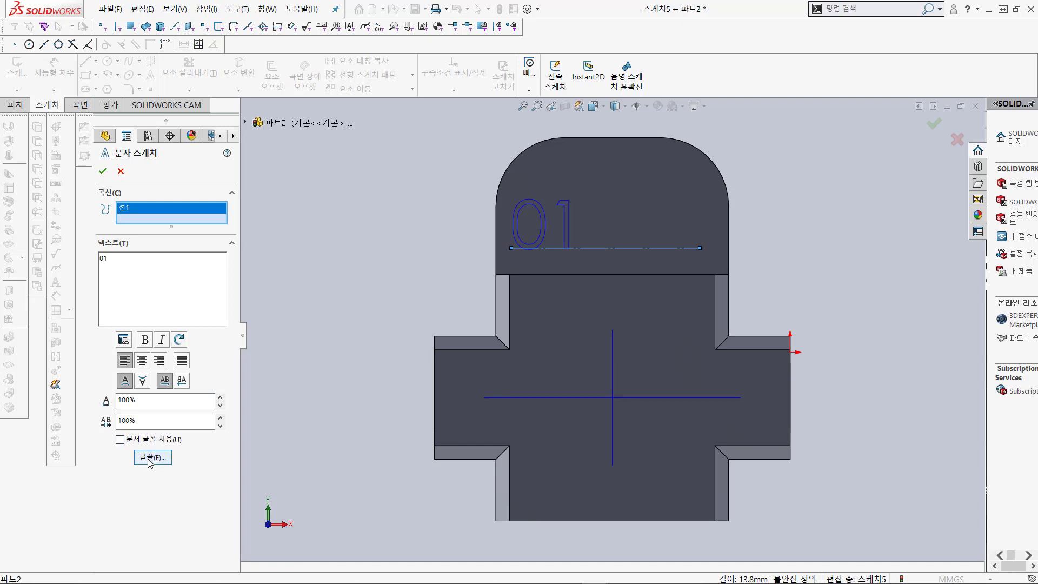
click(149, 461)
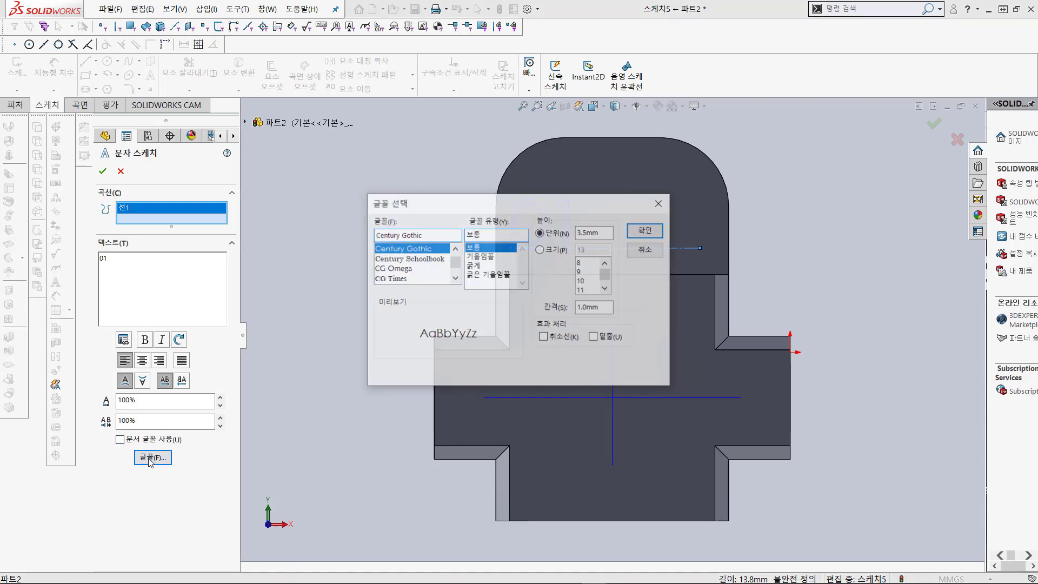
drag(586, 206, 347, 291)
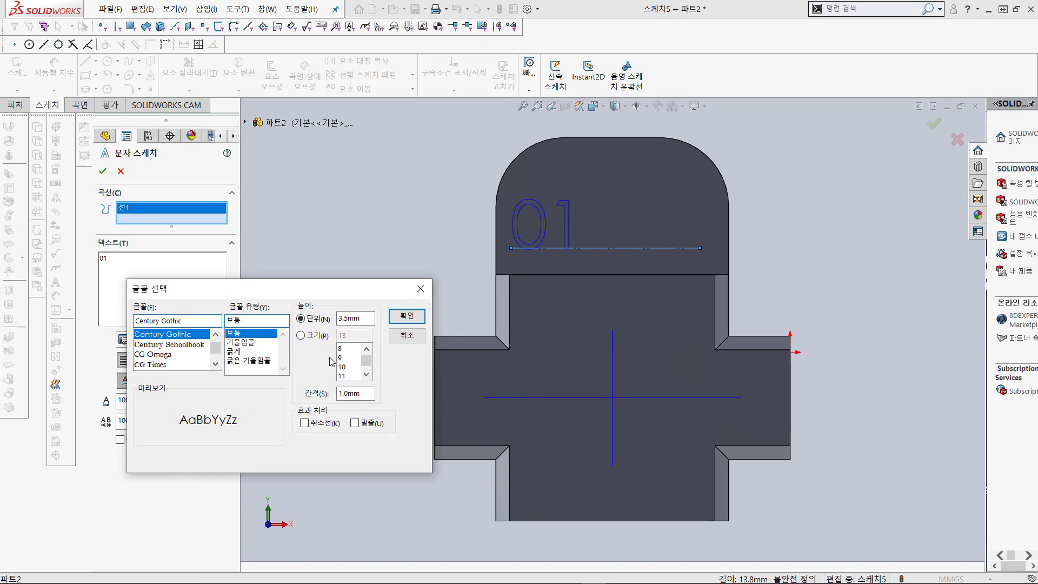
click(314, 335)
click(344, 367)
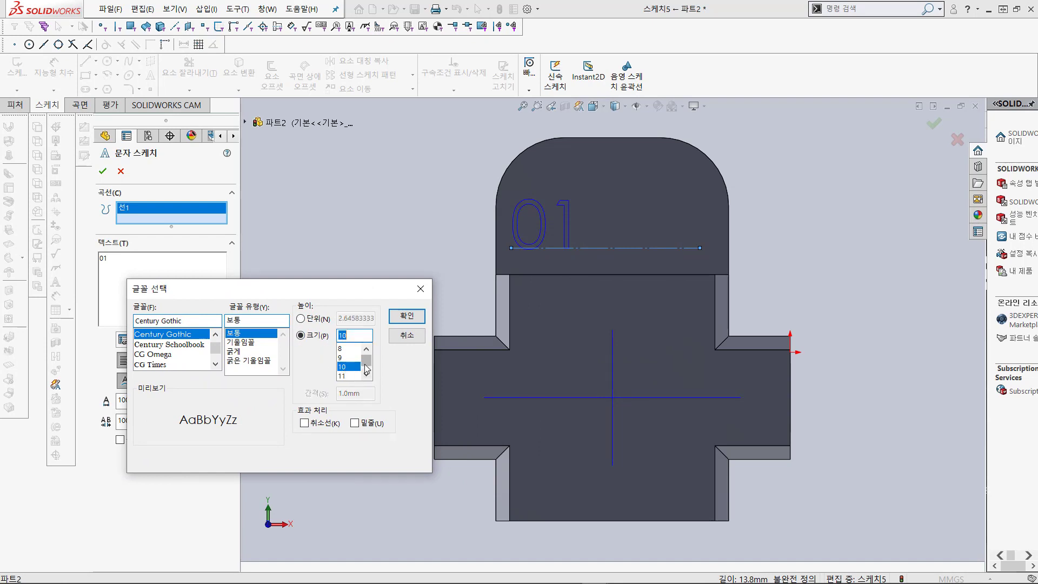
click(315, 319)
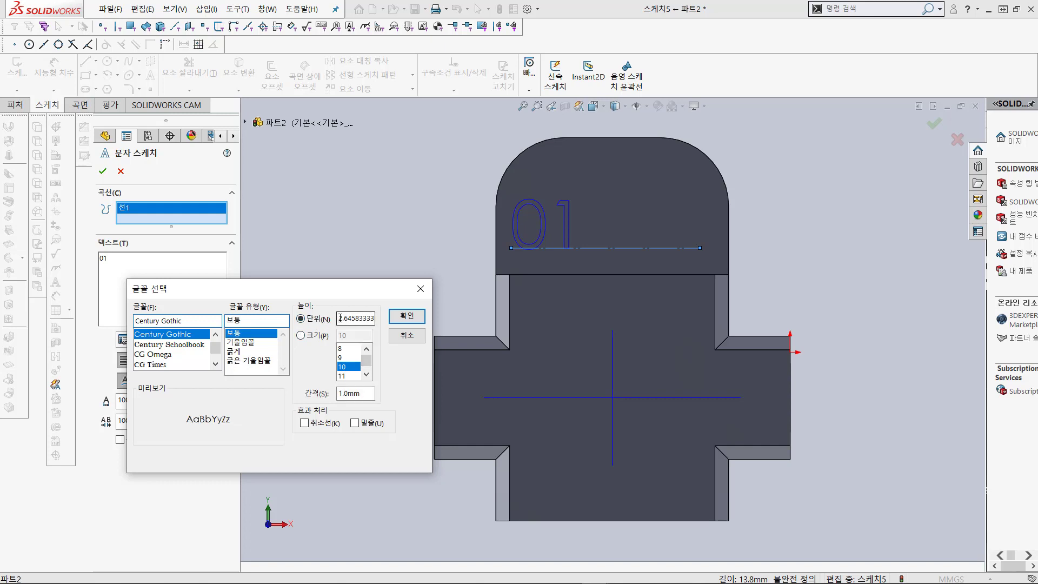
drag(346, 318, 384, 318)
text(10)
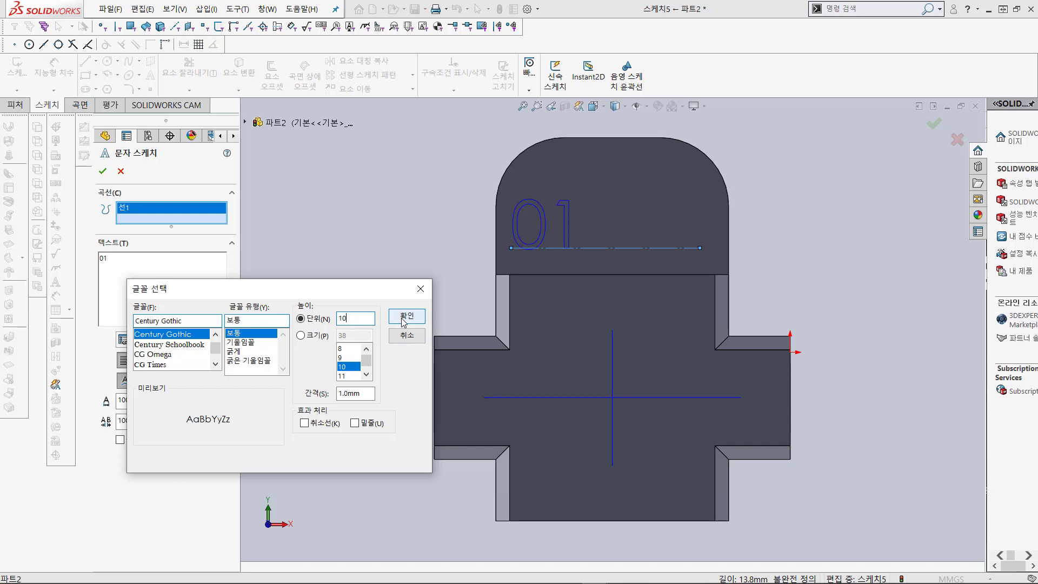
click(237, 351)
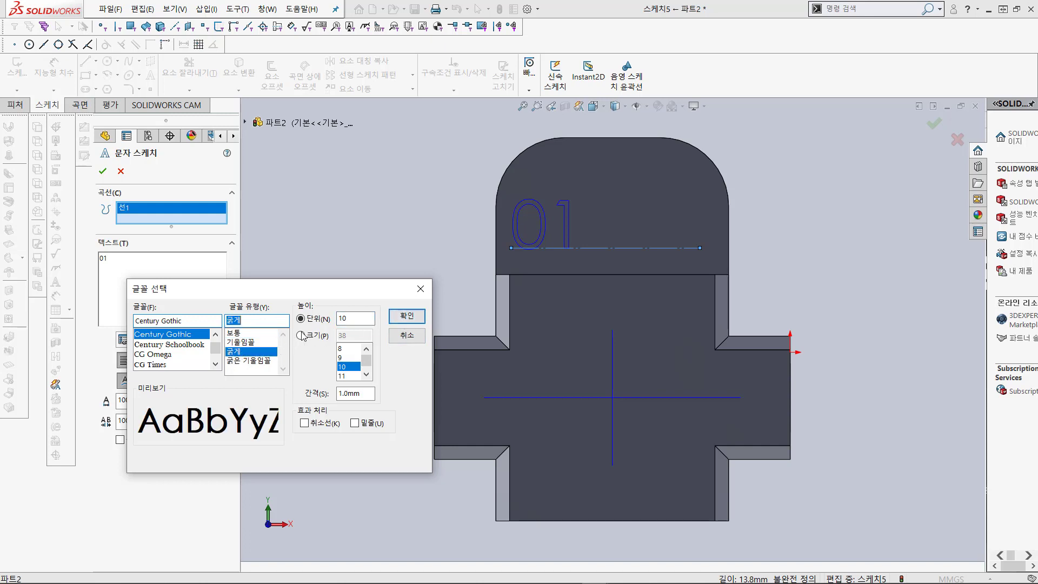
click(403, 315)
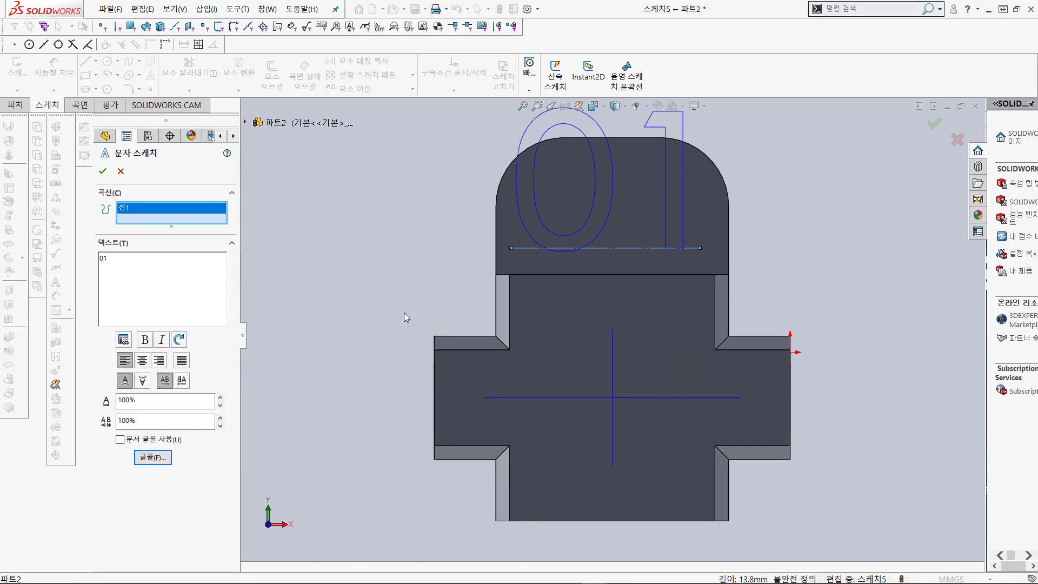
Step: Keep the "01" text on the construction line, reduce its height to 7 mm and finish the sketch text
click(525, 247)
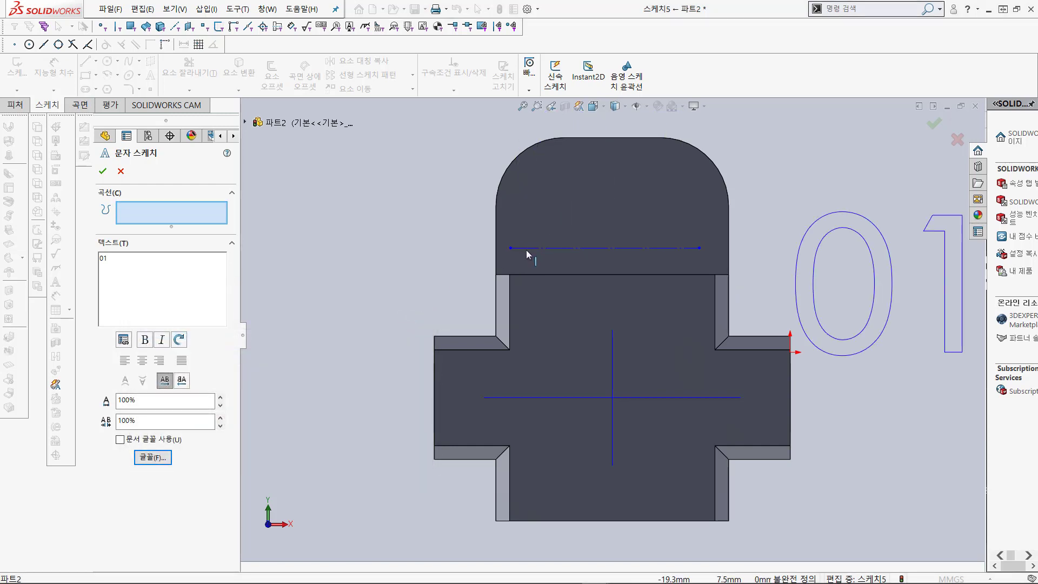
click(513, 248)
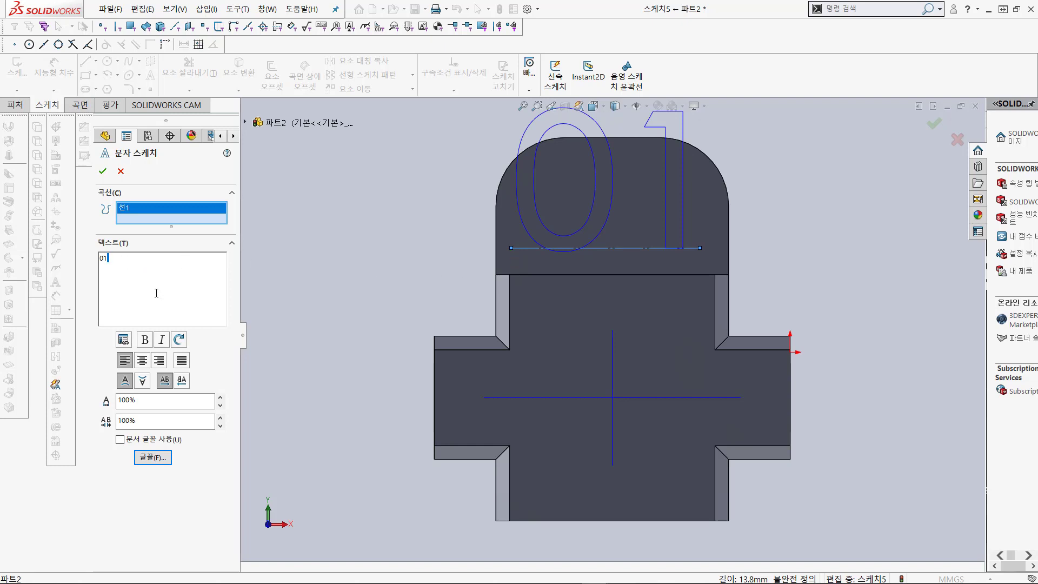
click(162, 381)
click(153, 457)
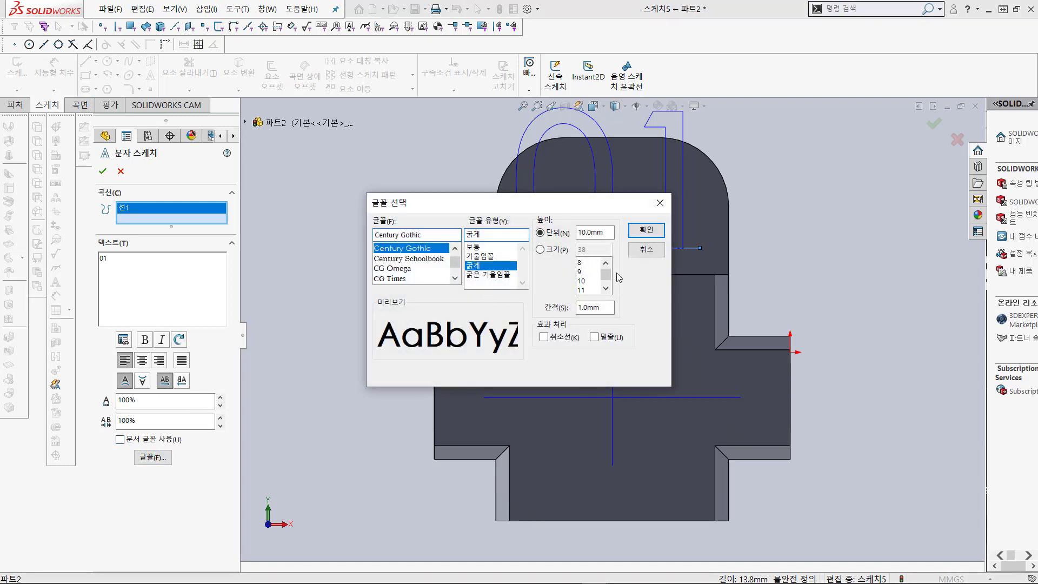
drag(608, 233, 567, 232)
text(7)
click(646, 230)
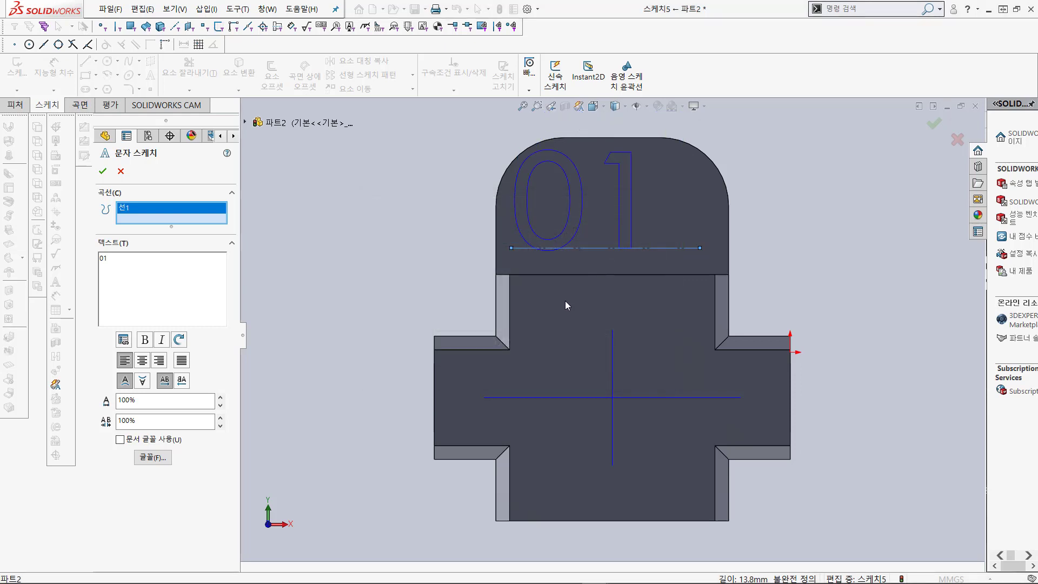
click(103, 170)
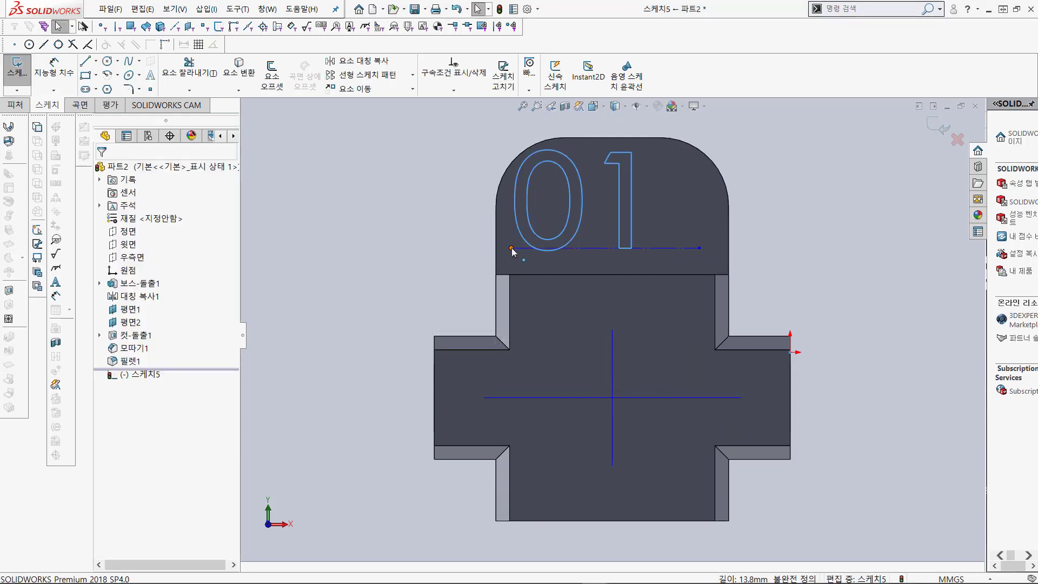
Step: Move the construction line's left endpoint to about X -18.4, Y 6.6 mm to centre "01" on the tab, and exit the sketch
drag(510, 248, 532, 254)
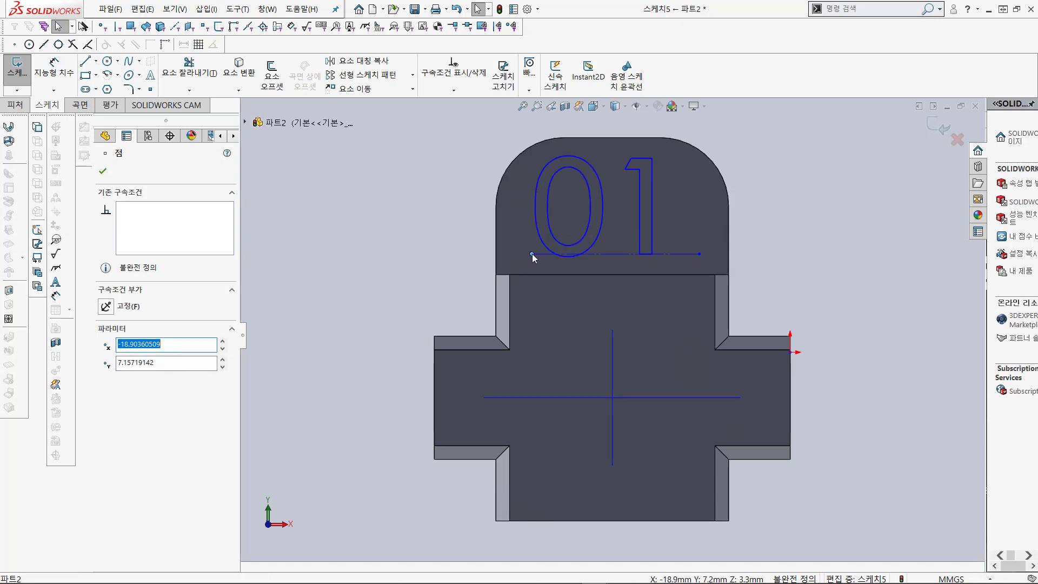
click(531, 255)
drag(532, 254, 539, 261)
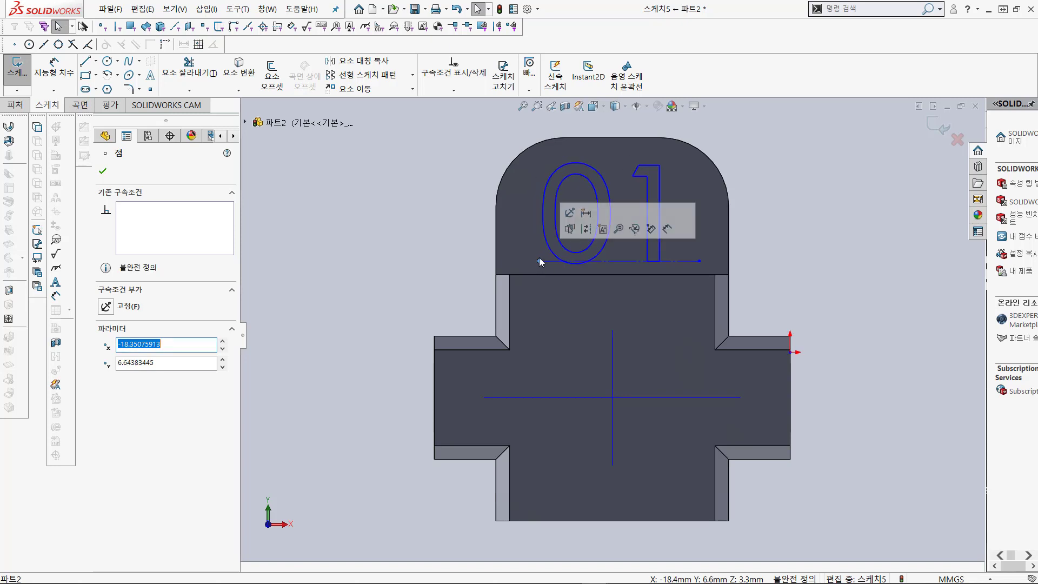
click(813, 223)
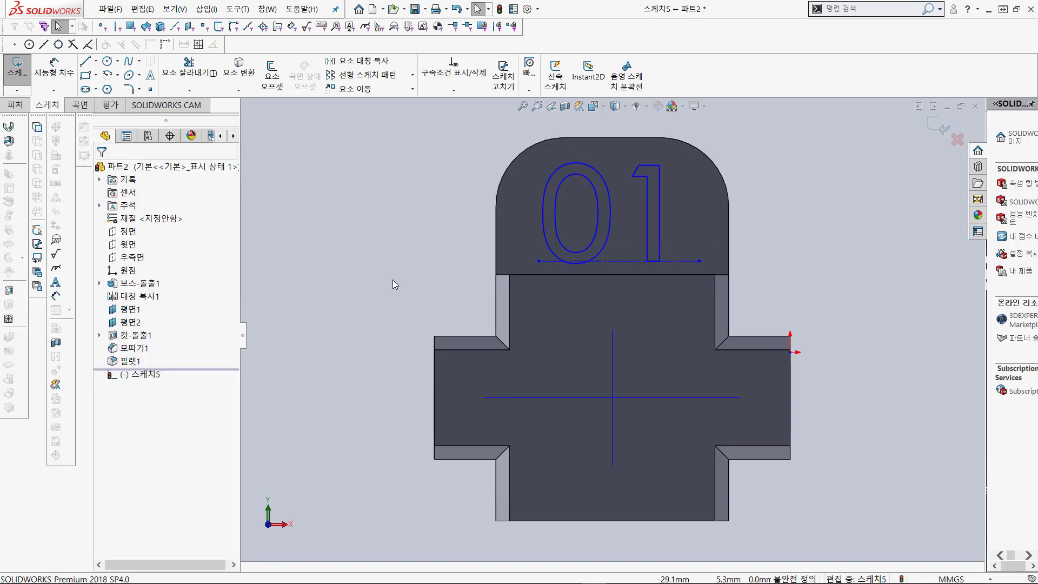
click(17, 69)
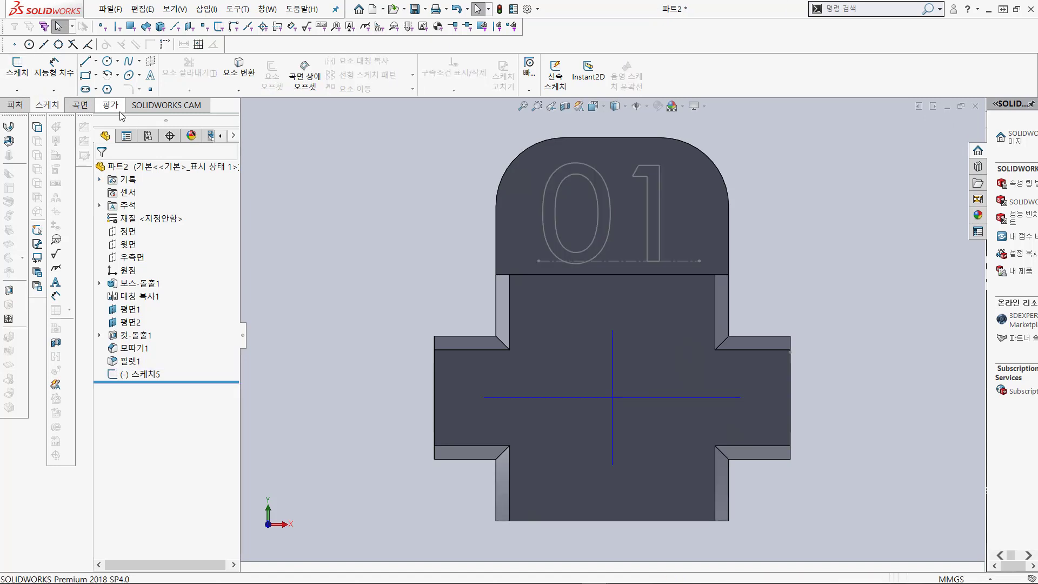
middle_drag(445, 270, 366, 240)
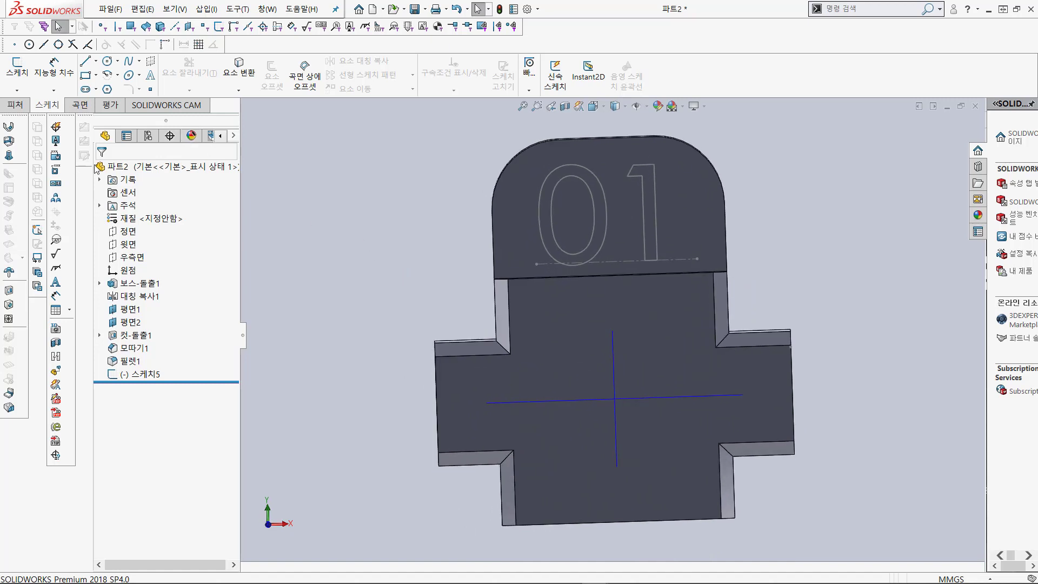
click(549, 257)
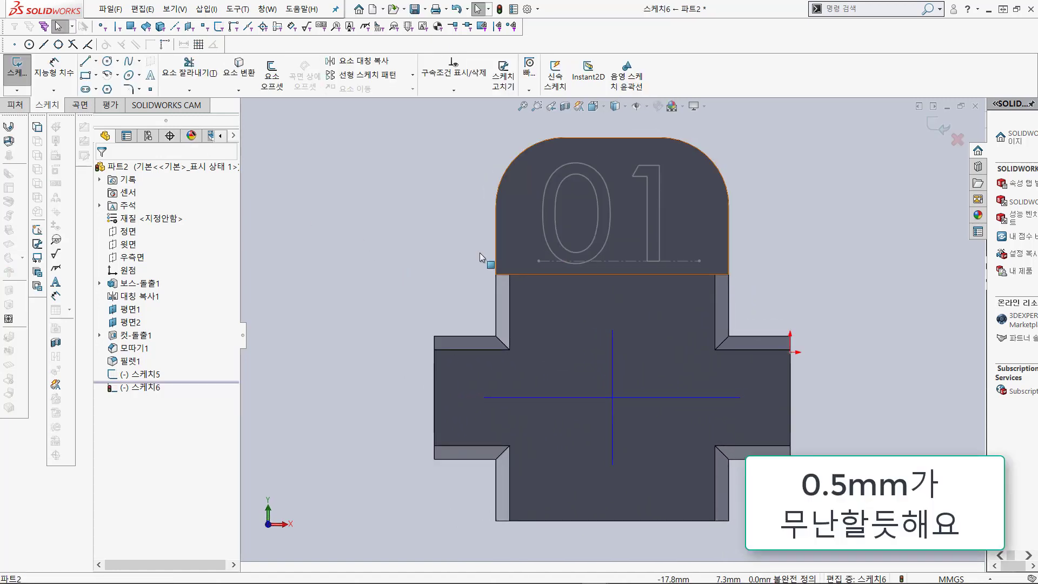
click(27, 86)
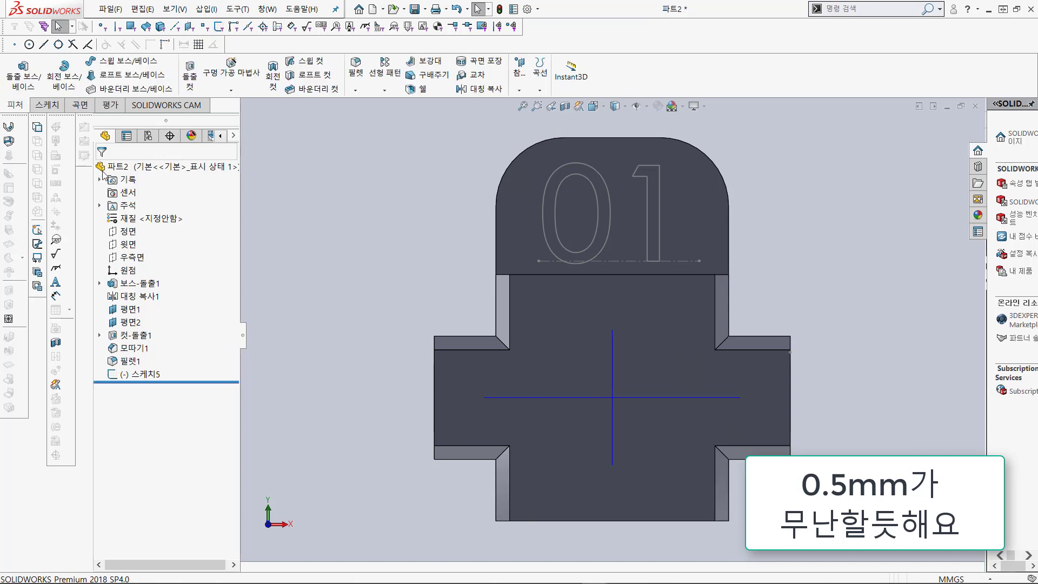
Step: Cut-extrude the "01" text sketch into the tab's front face as a blind cut 1 mm deep
click(135, 374)
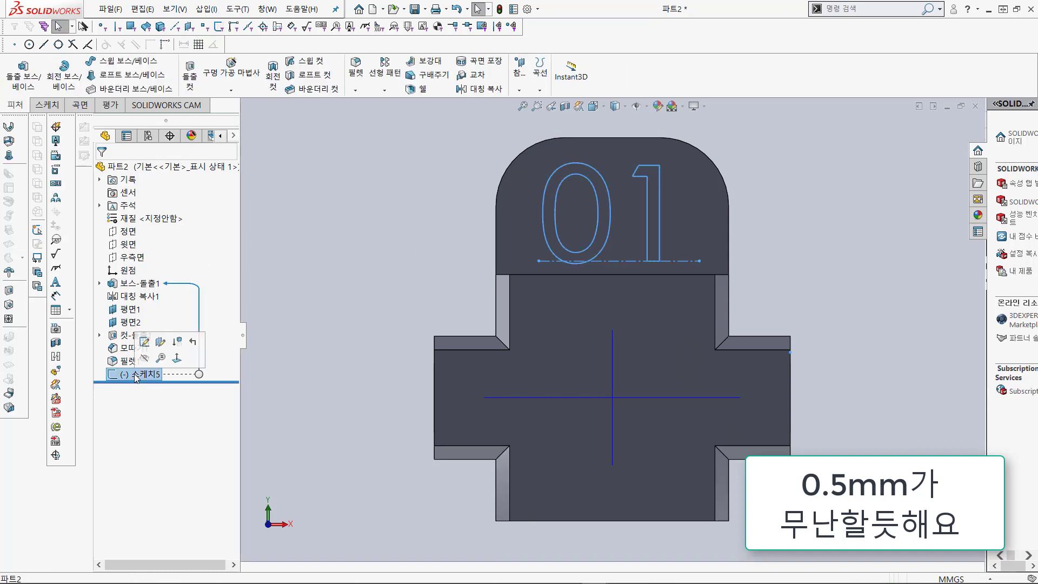
click(191, 81)
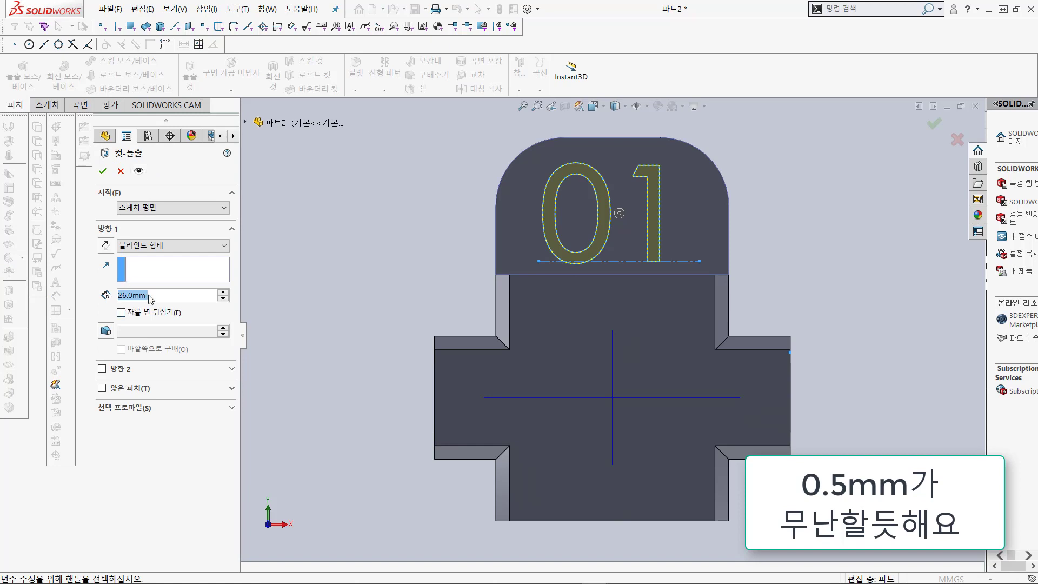
text(1)
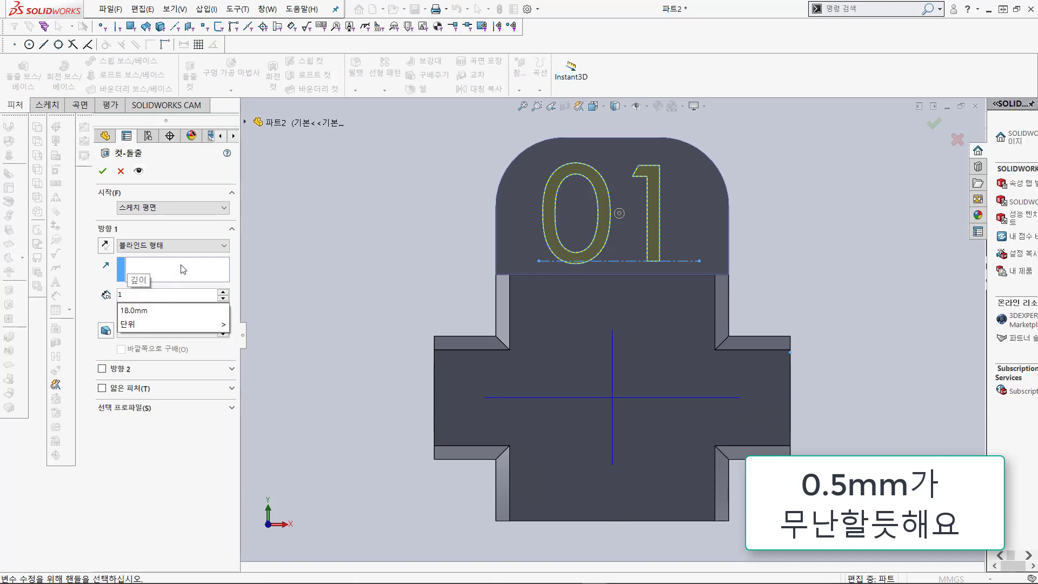
click(181, 265)
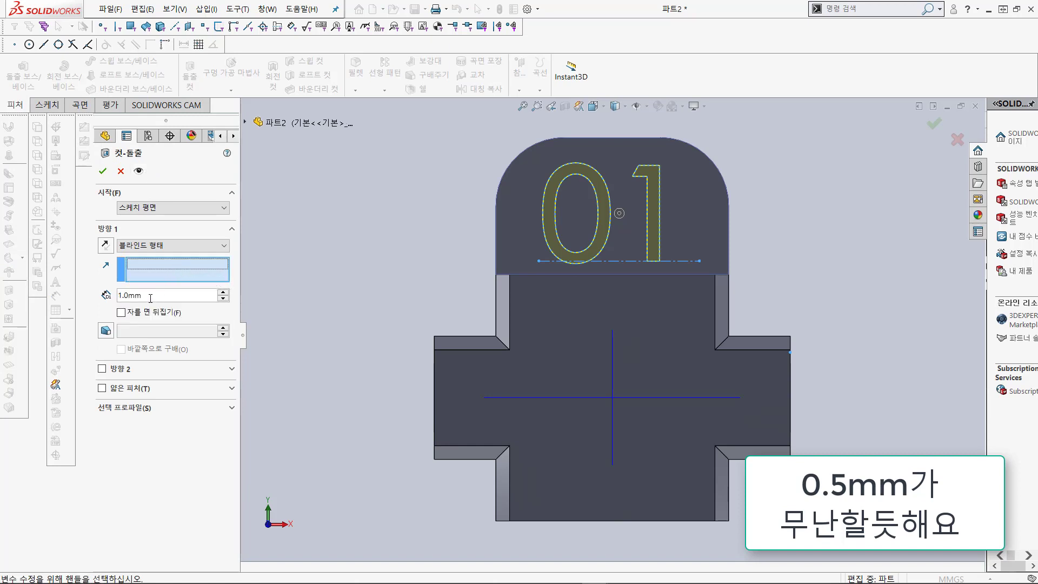
drag(153, 296, 108, 296)
click(103, 172)
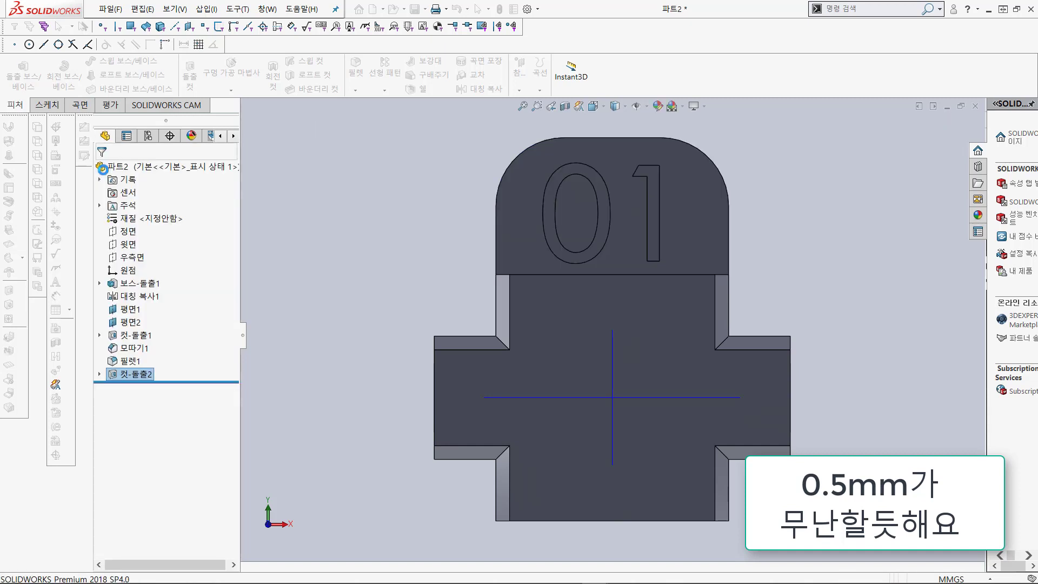
middle_drag(431, 290, 516, 208)
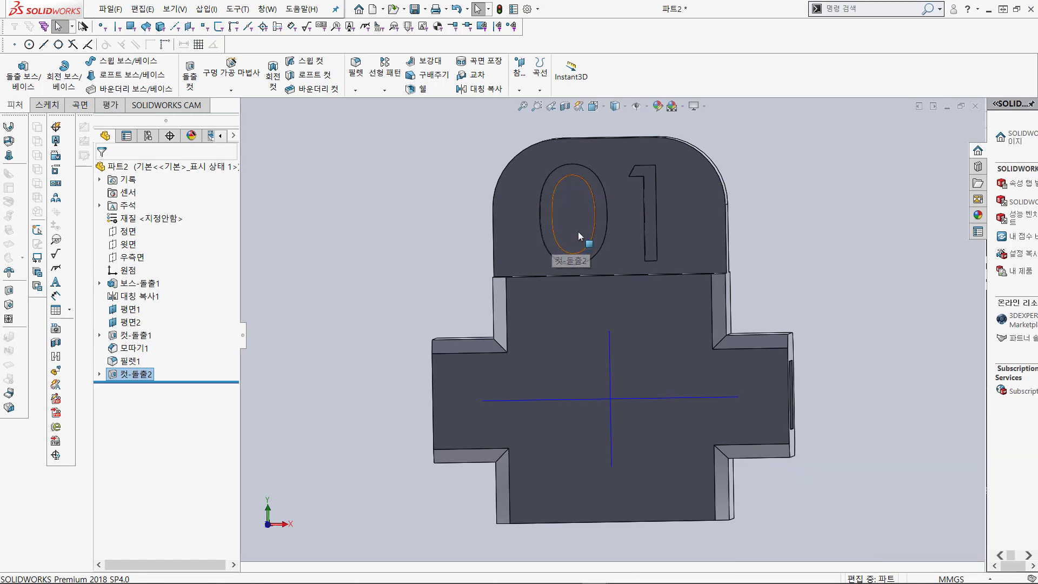
click(283, 226)
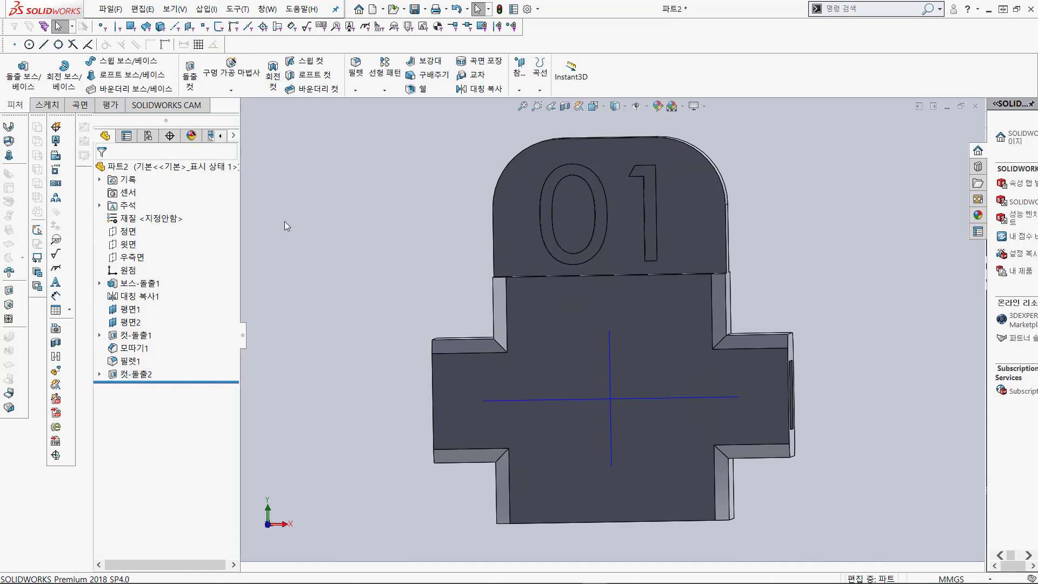
Step: Save the part under the file name 01-2 in folder 01
click(110, 9)
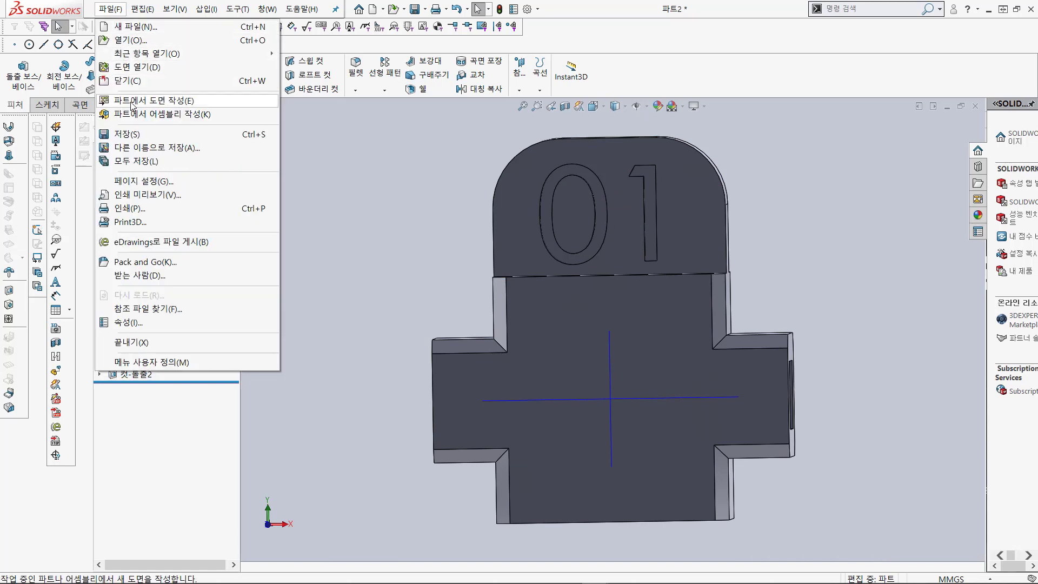
click(135, 147)
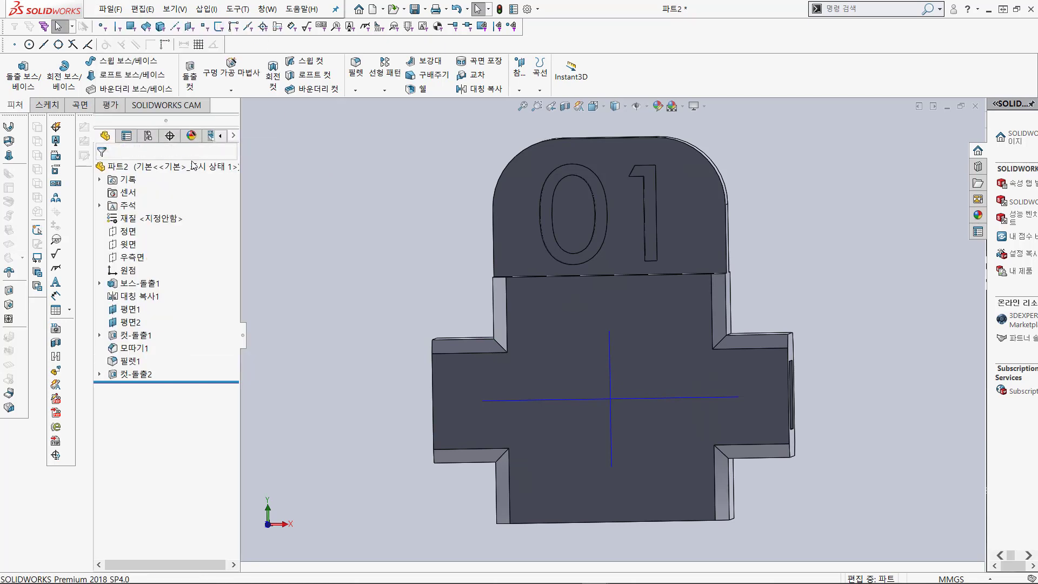
drag(142, 174, 95, 175)
text(01-2)
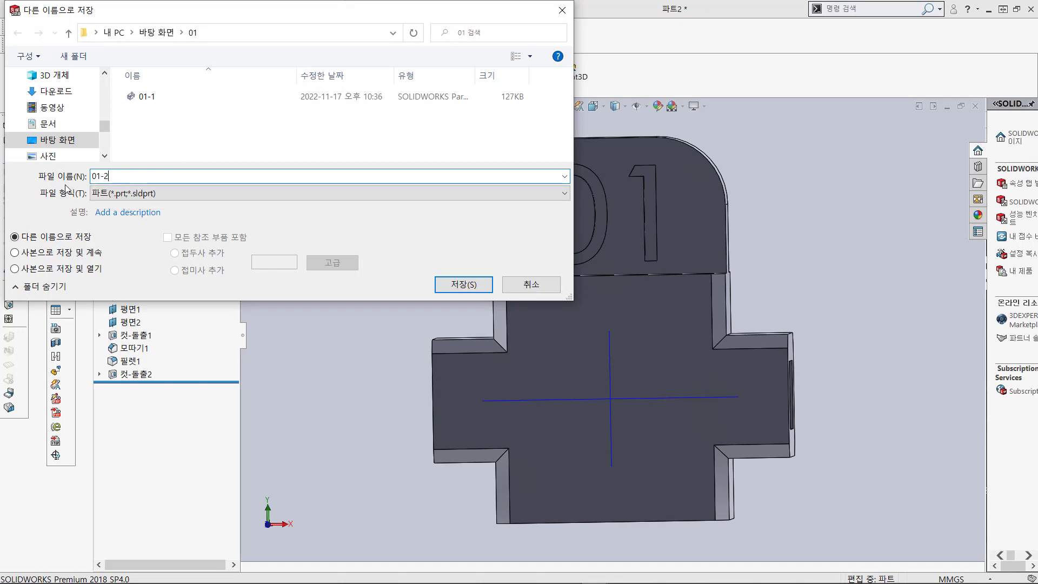
key(Return)
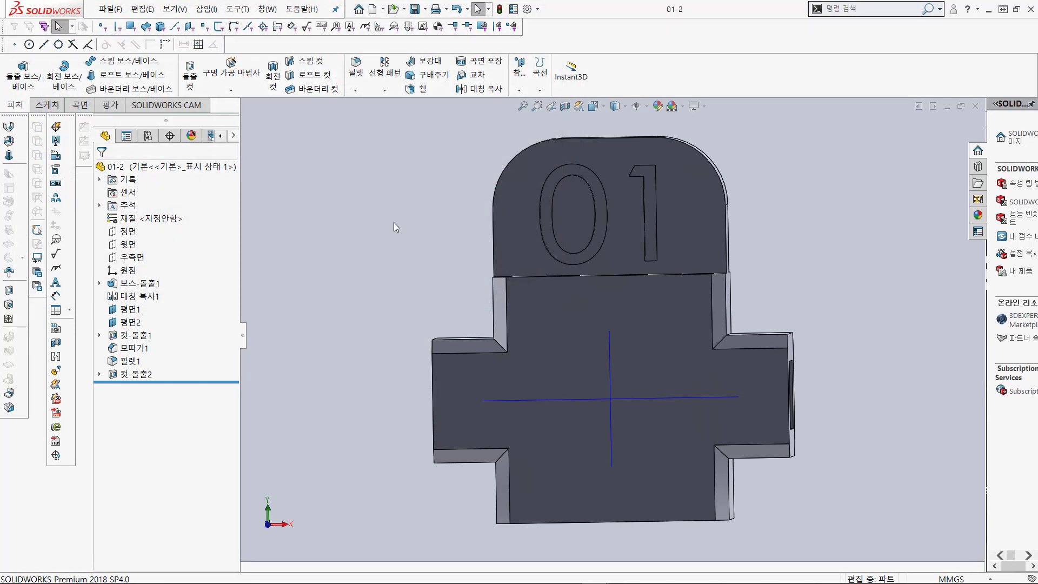
Step: Create a new assembly document from the 어셈블리 template and place part 01-1 in it as the first component
click(919, 106)
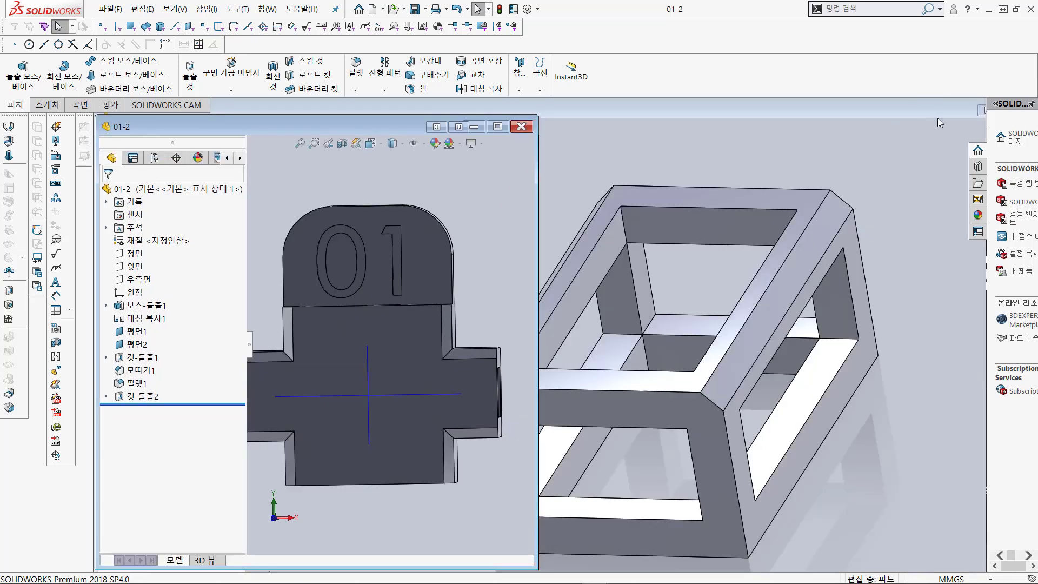
click(974, 108)
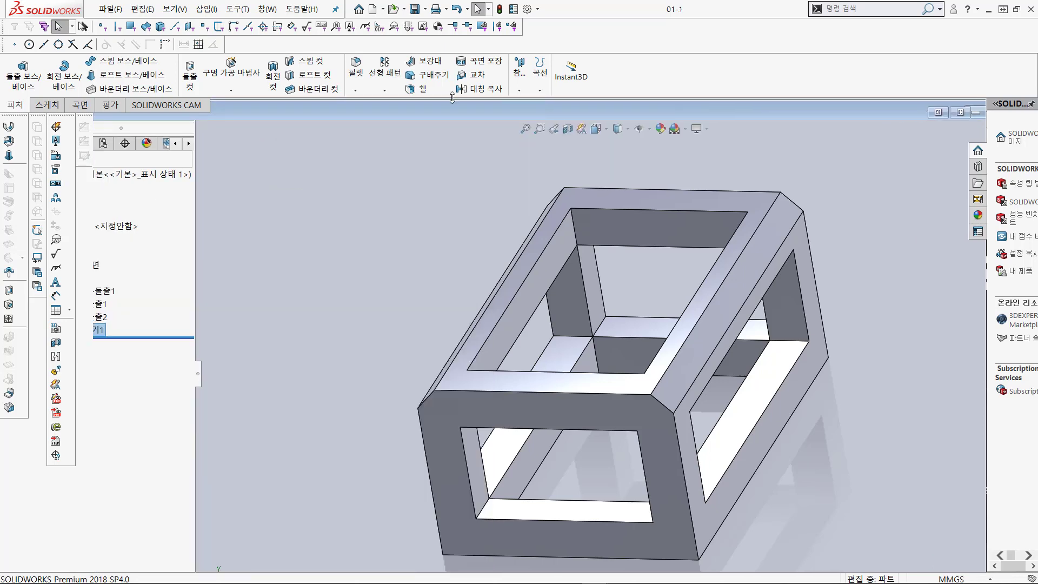
click(116, 10)
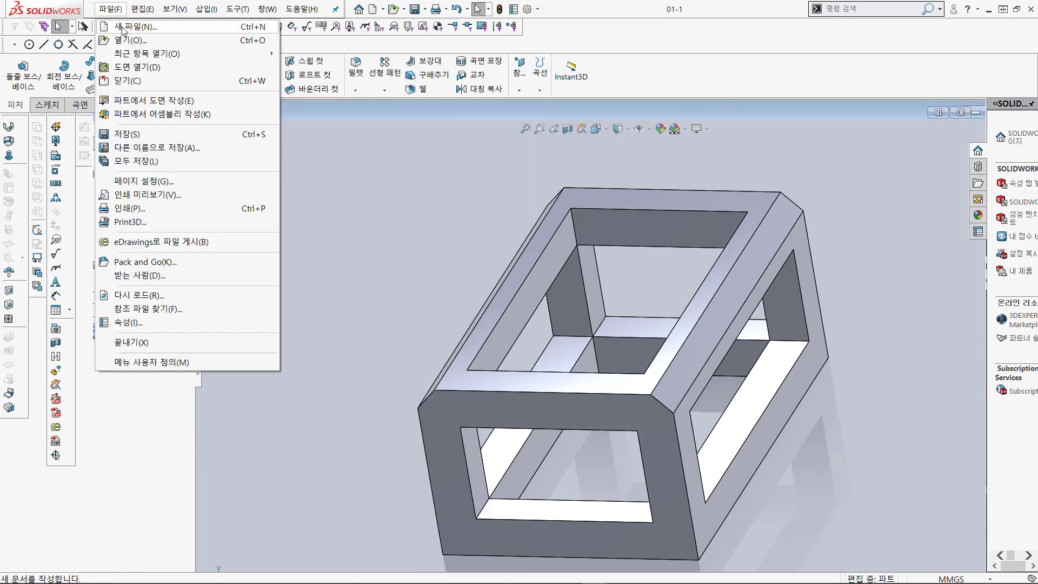
click(130, 26)
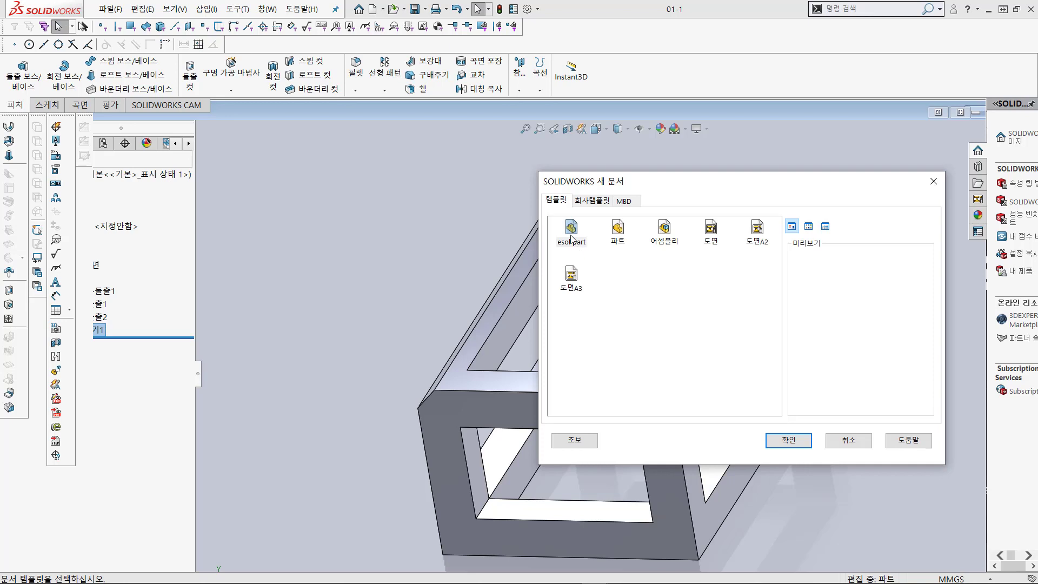
click(664, 233)
click(789, 441)
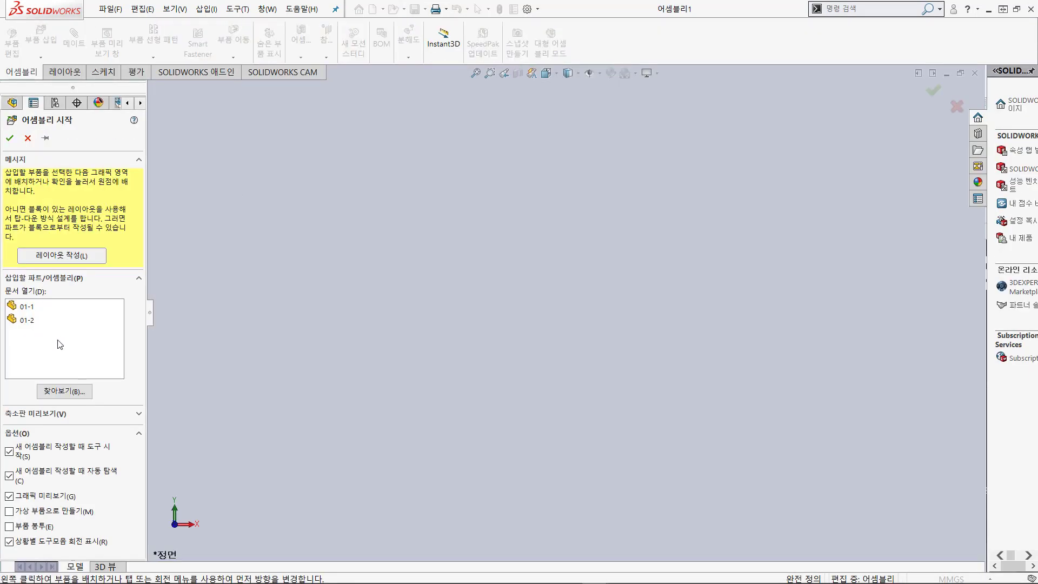
click(26, 311)
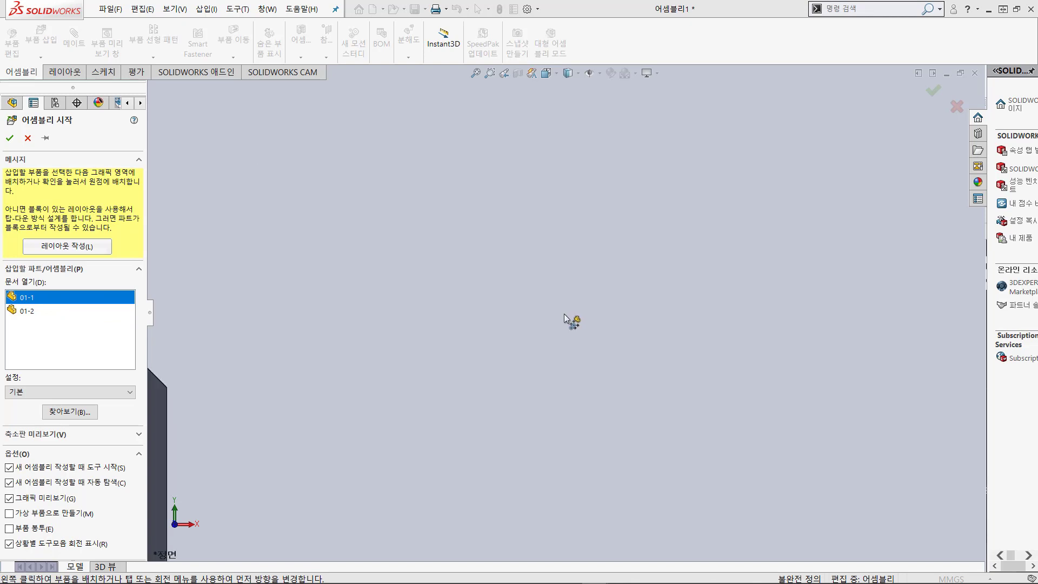
click(560, 313)
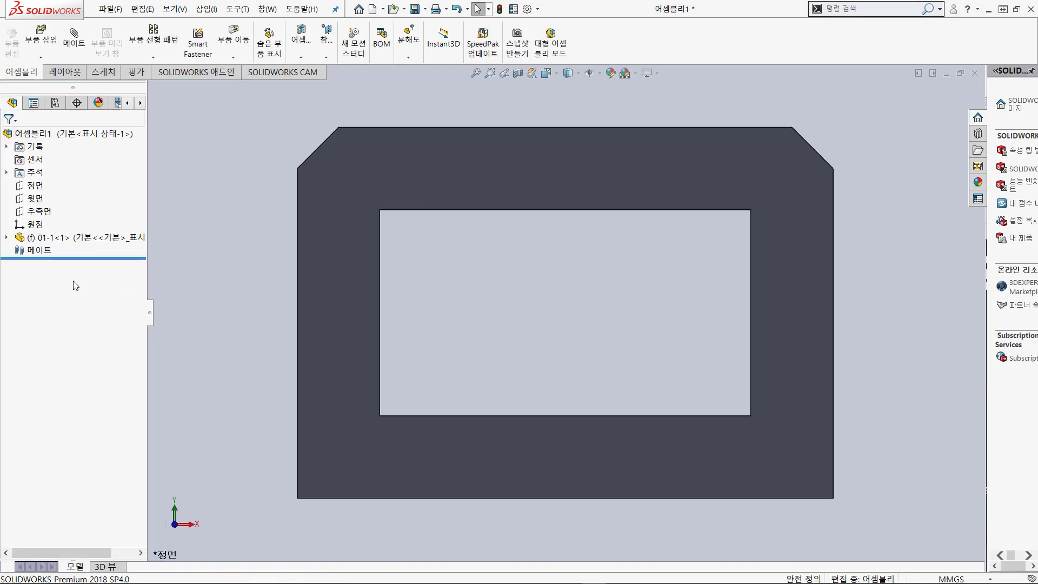
click(32, 239)
right_click(34, 241)
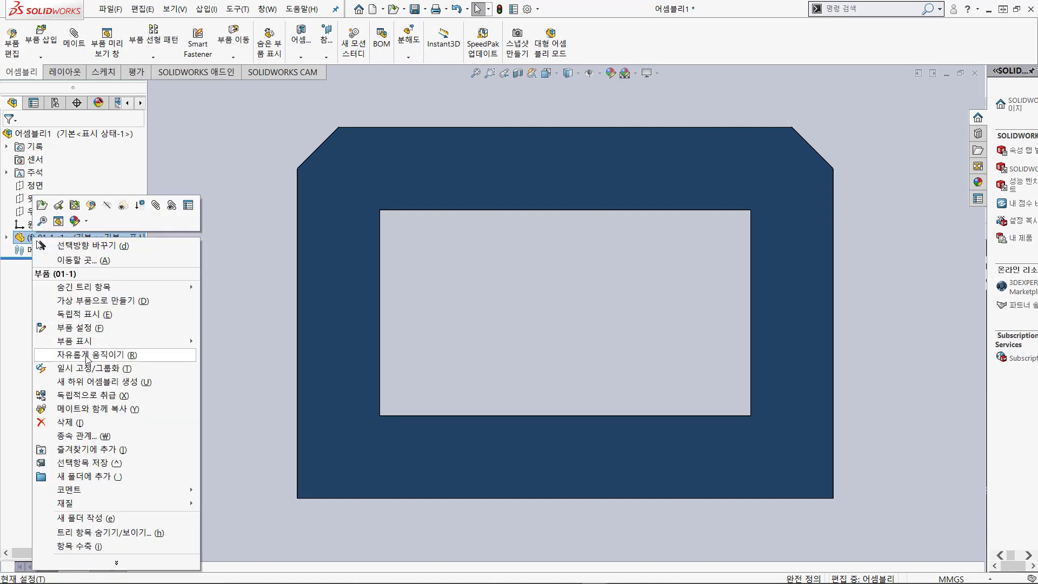
click(280, 265)
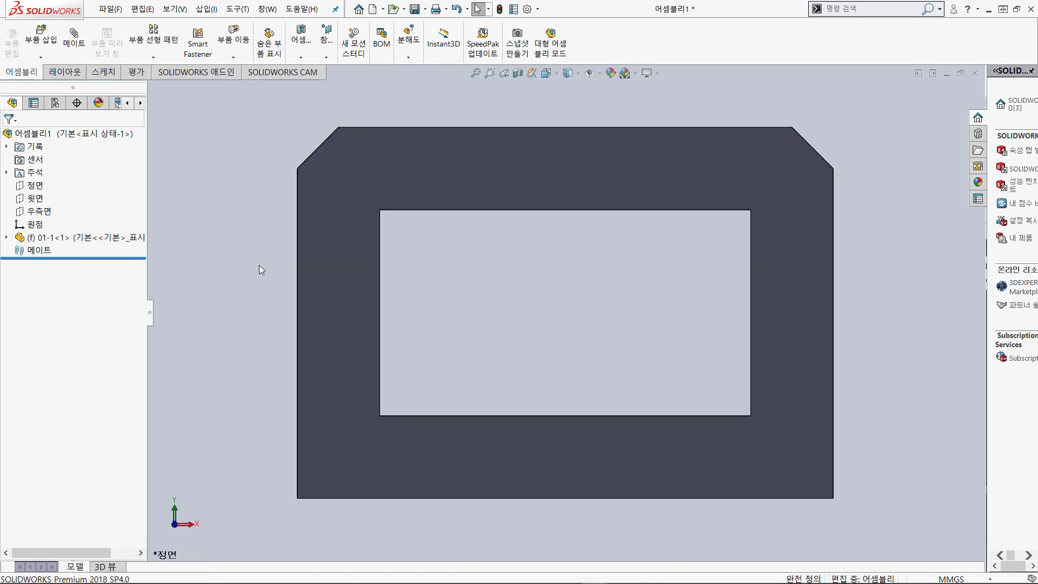
Step: Insert part 01-2 into the assembly, placing it freely over the frame part 01-1
click(46, 45)
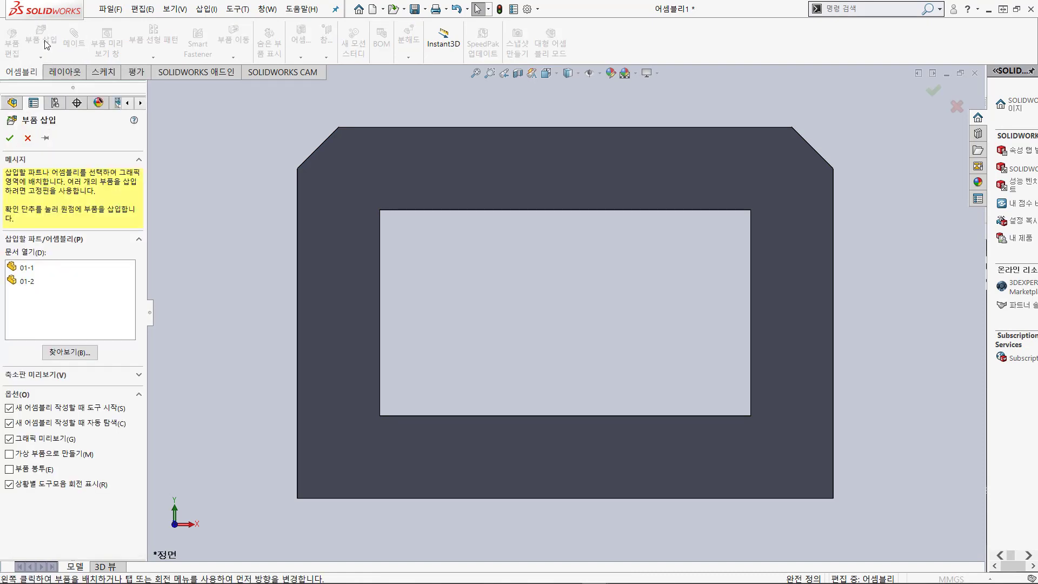
click(28, 282)
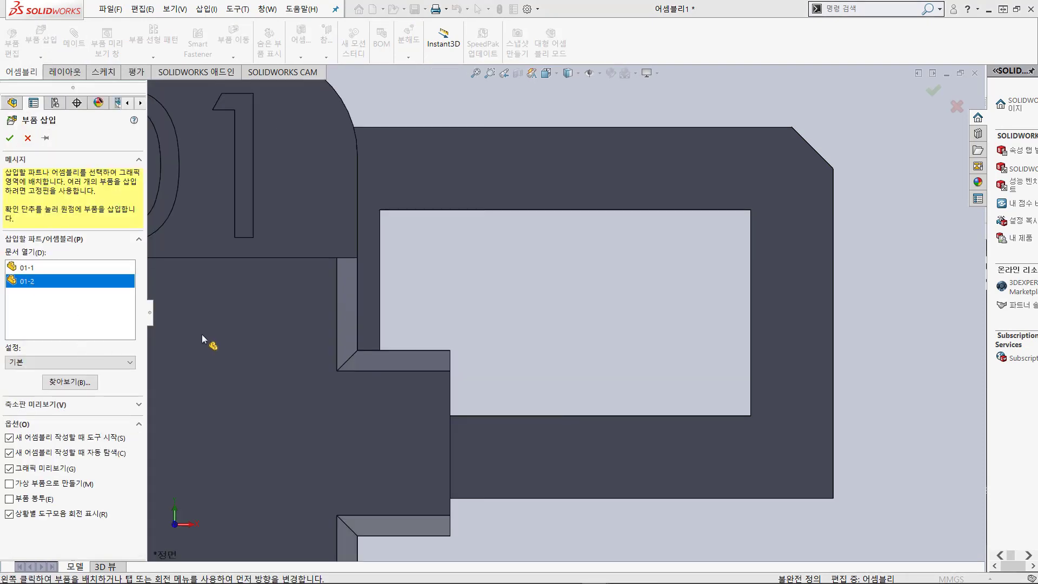
click(435, 318)
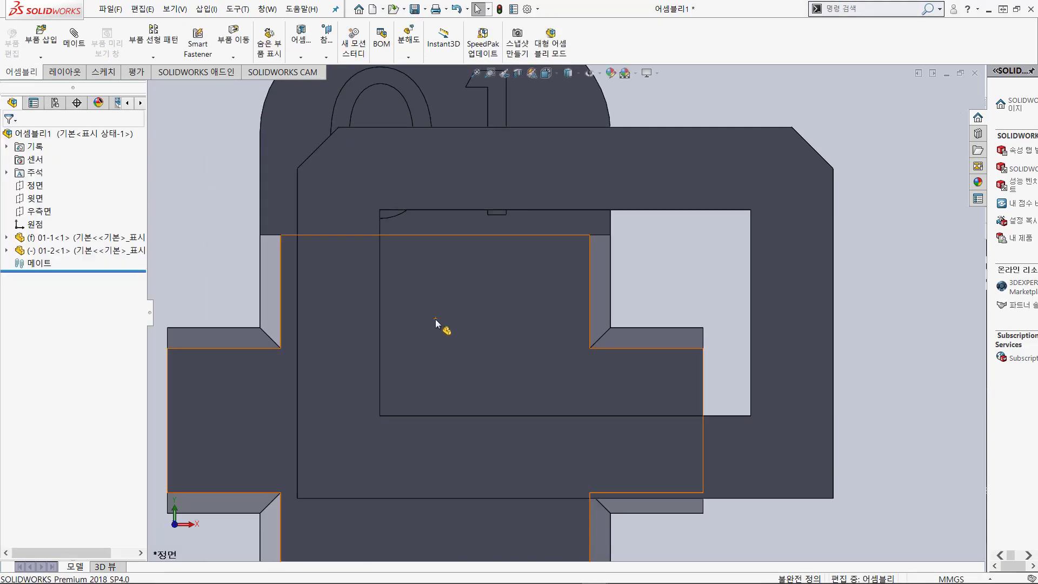
Step: Rotate part 01-2 freely out of alignment and move it towards the left side of the frame part 01-1
scroll(436, 318, up, 4)
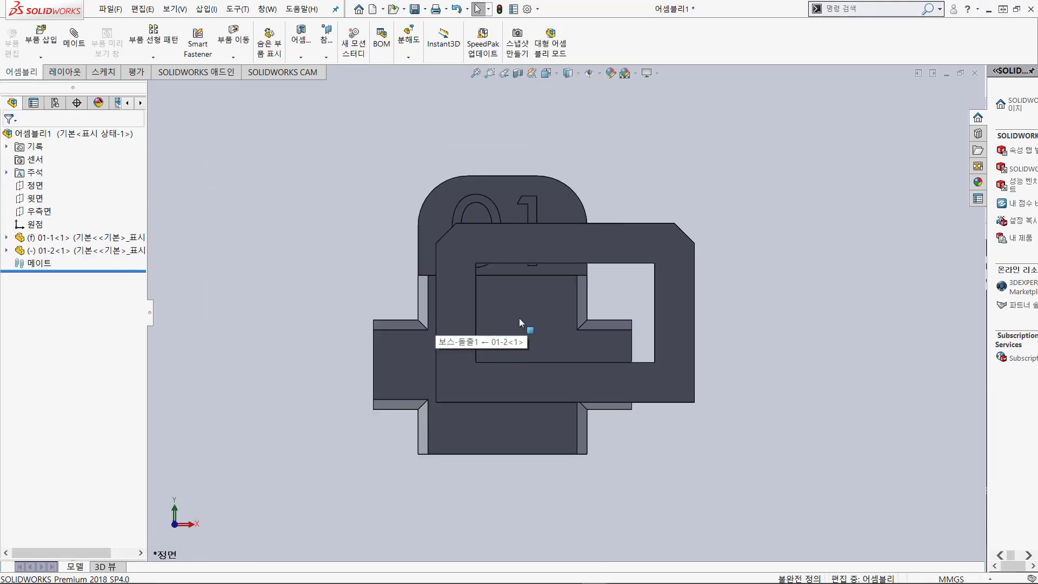
click(519, 319)
mouse_move(507, 324)
right_down()
mouse_move(541, 308)
mouse_move(565, 331)
mouse_move(536, 317)
mouse_move(554, 379)
mouse_move(514, 329)
right_up()
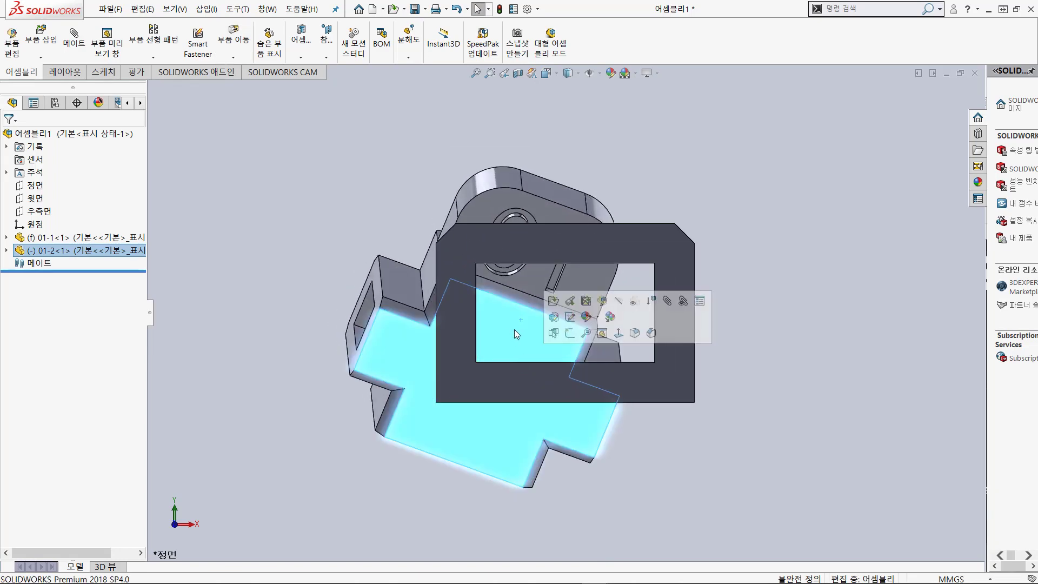
drag(651, 386, 616, 386)
drag(454, 373, 464, 369)
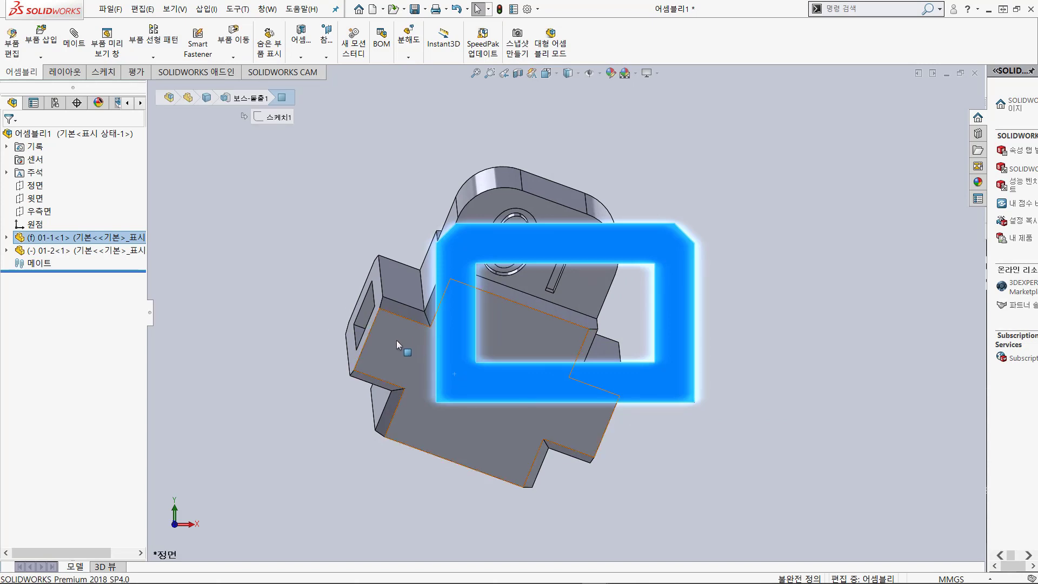
drag(397, 339, 309, 328)
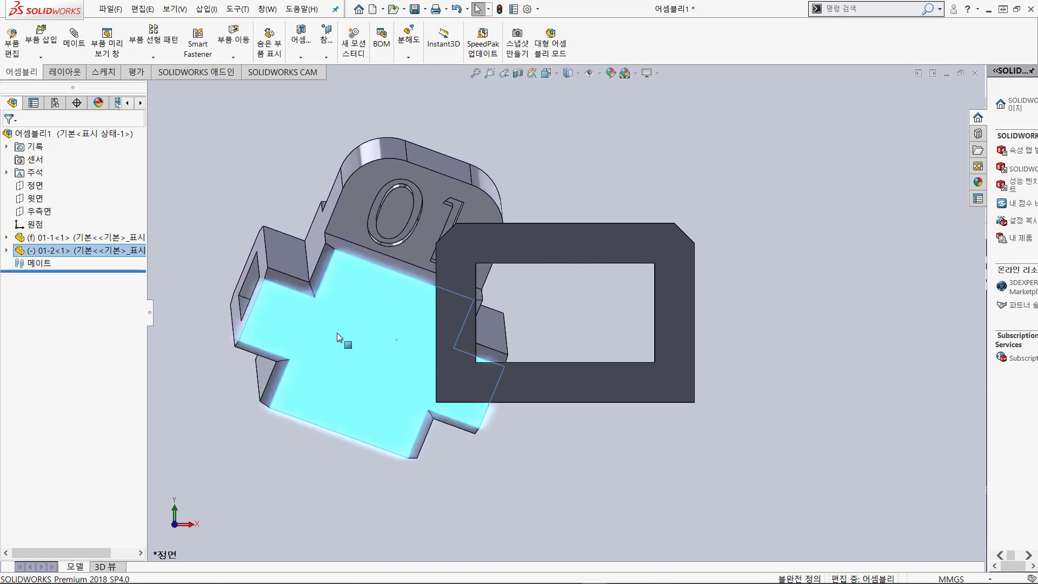
right_drag(337, 332, 323, 313)
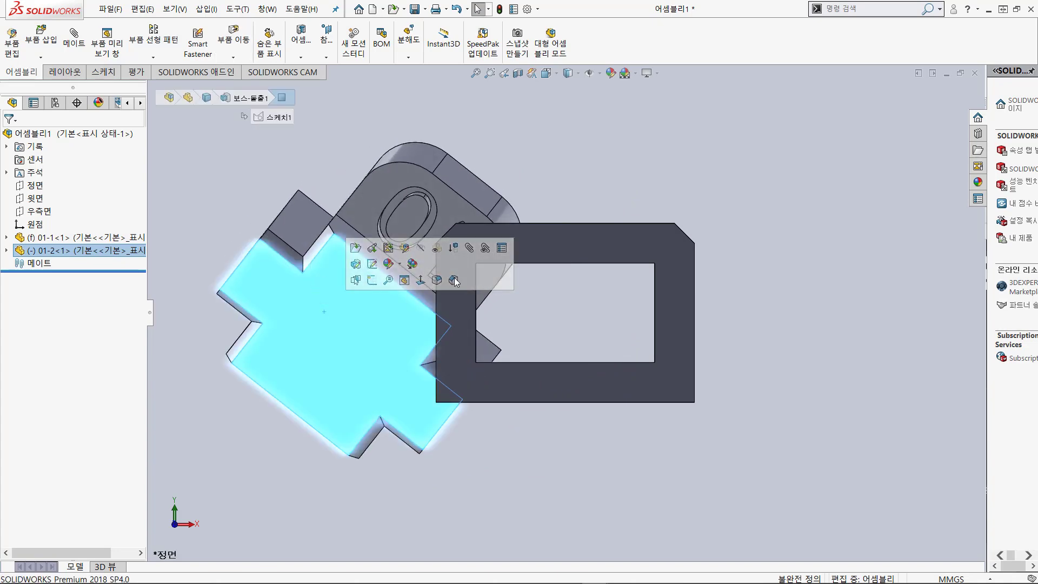
click(536, 148)
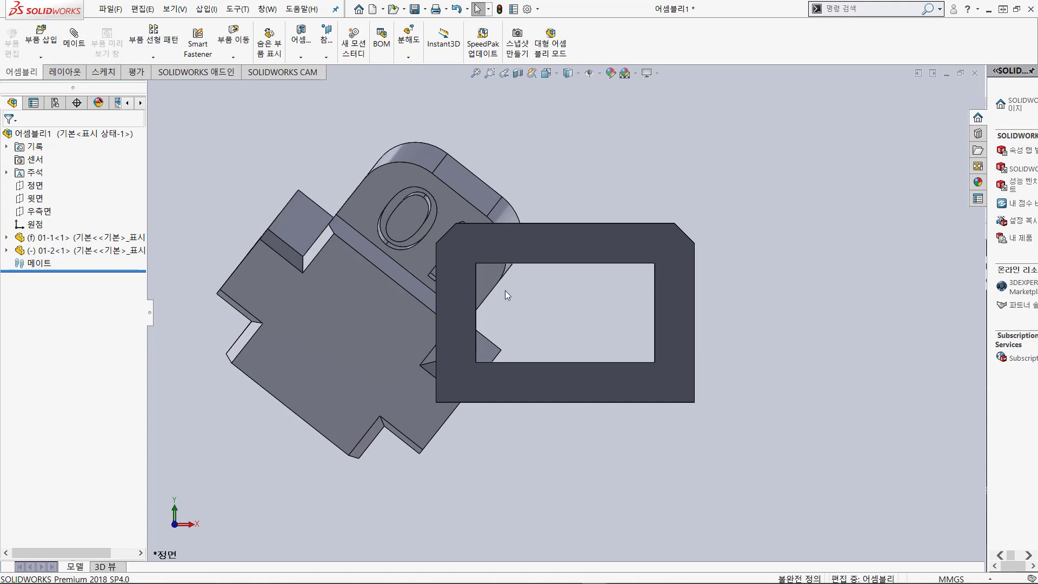
key(z)
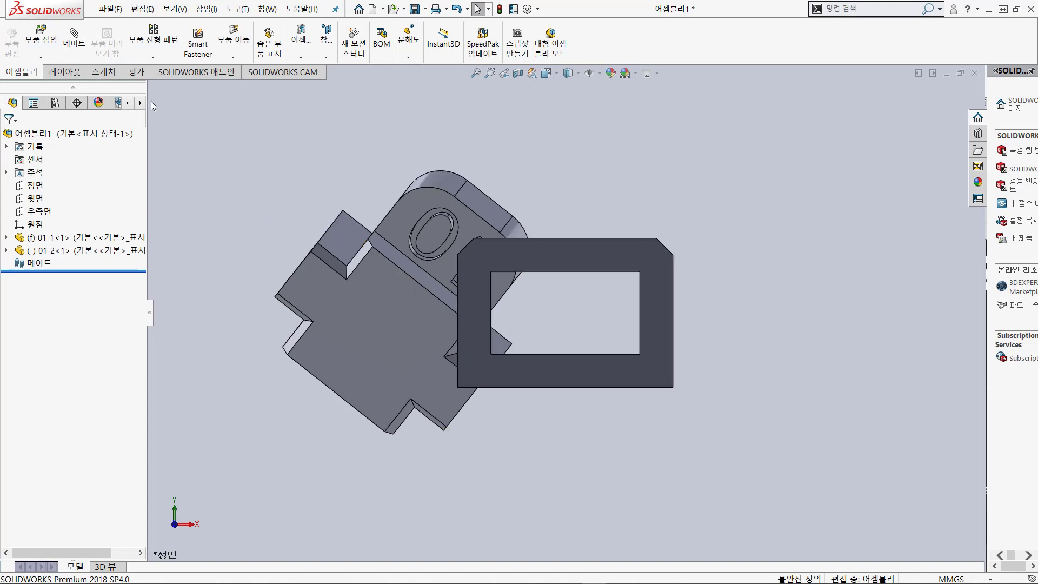
click(74, 44)
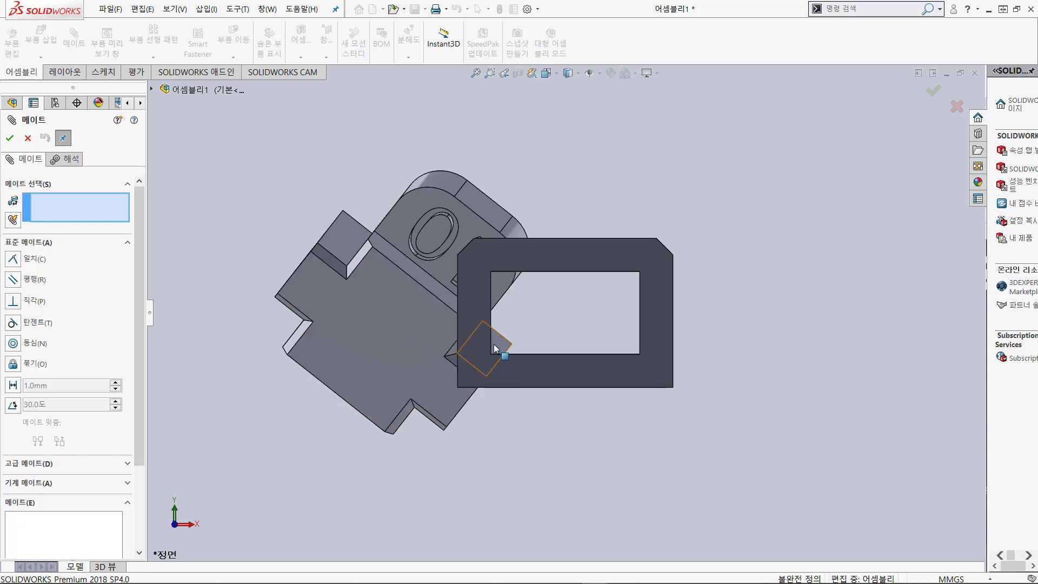
middle_drag(542, 321, 533, 362)
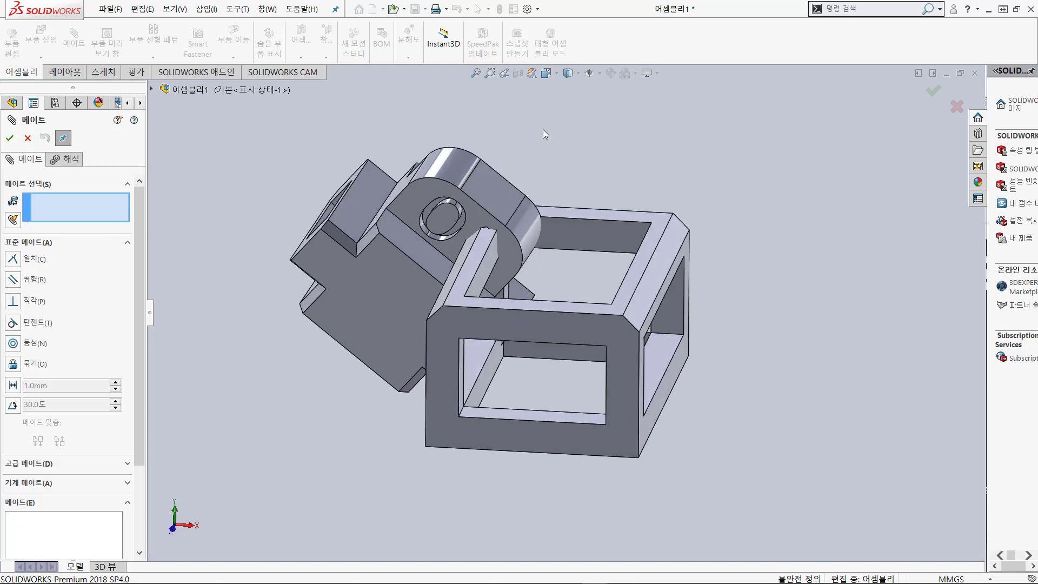
click(27, 138)
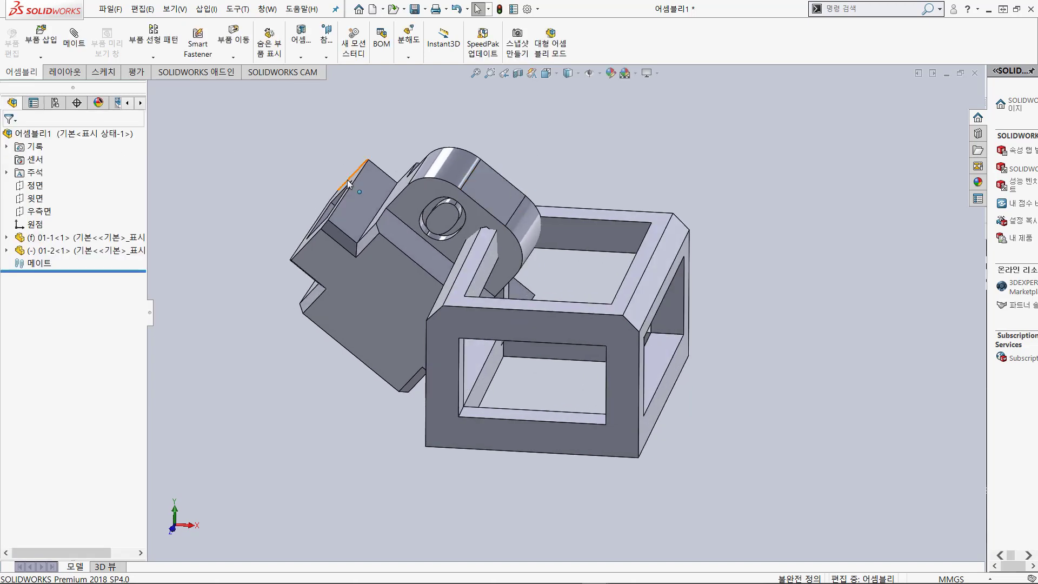
Step: Turn on the display of planes and inspect the planes of part 01-2
click(590, 74)
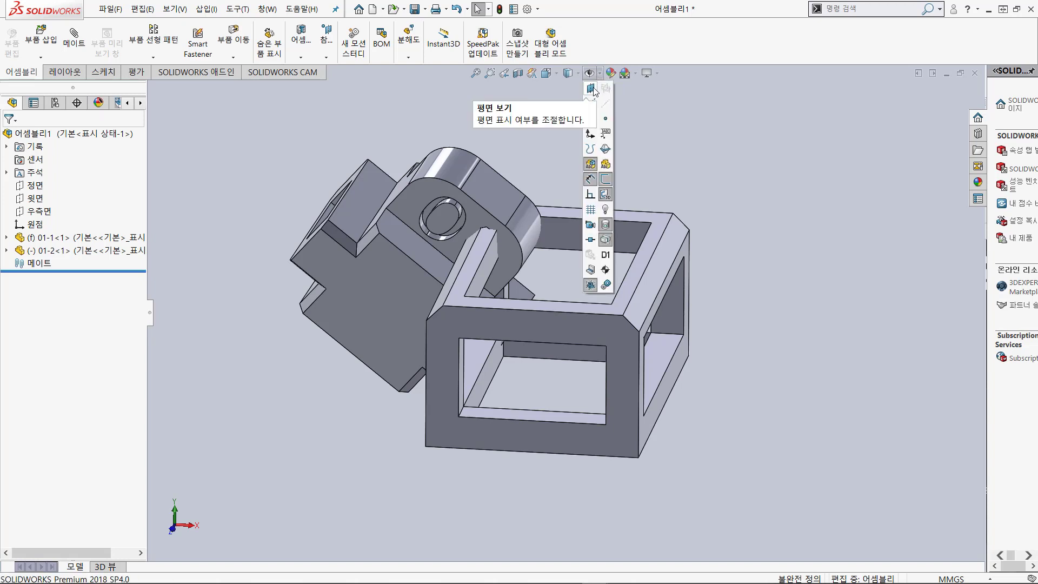
click(591, 89)
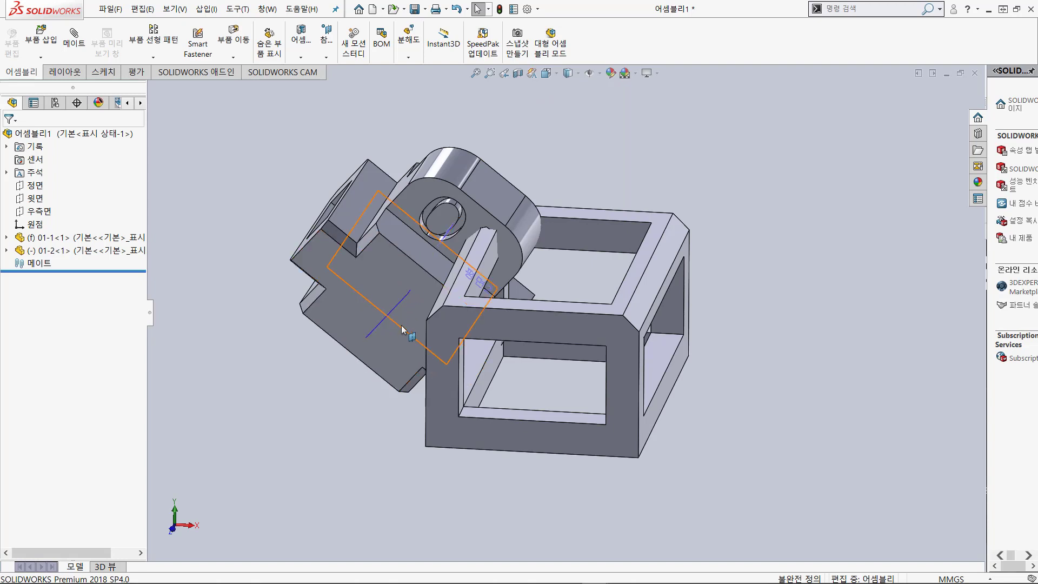
middle_drag(595, 189, 598, 160)
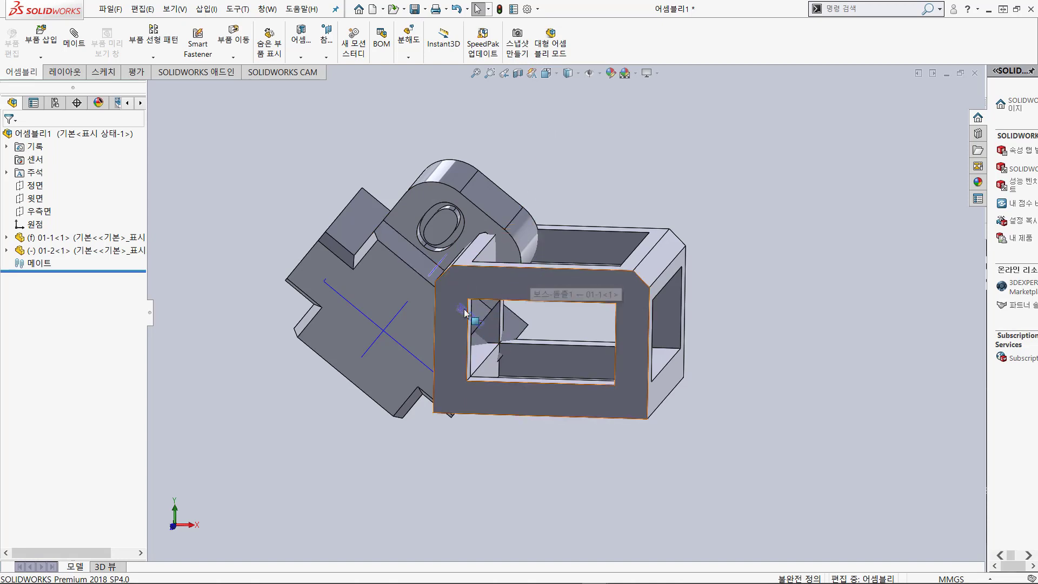
middle_drag(362, 341, 282, 250)
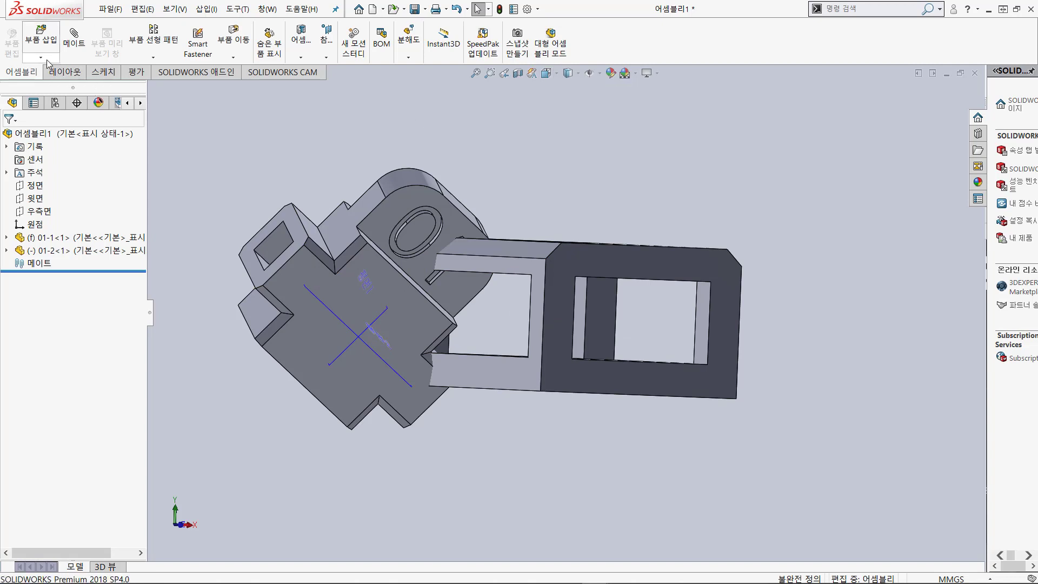
Step: Add a coincident mate between the pocketed end face of part 01-2's side arm and the left outer face of part 01-1
click(74, 40)
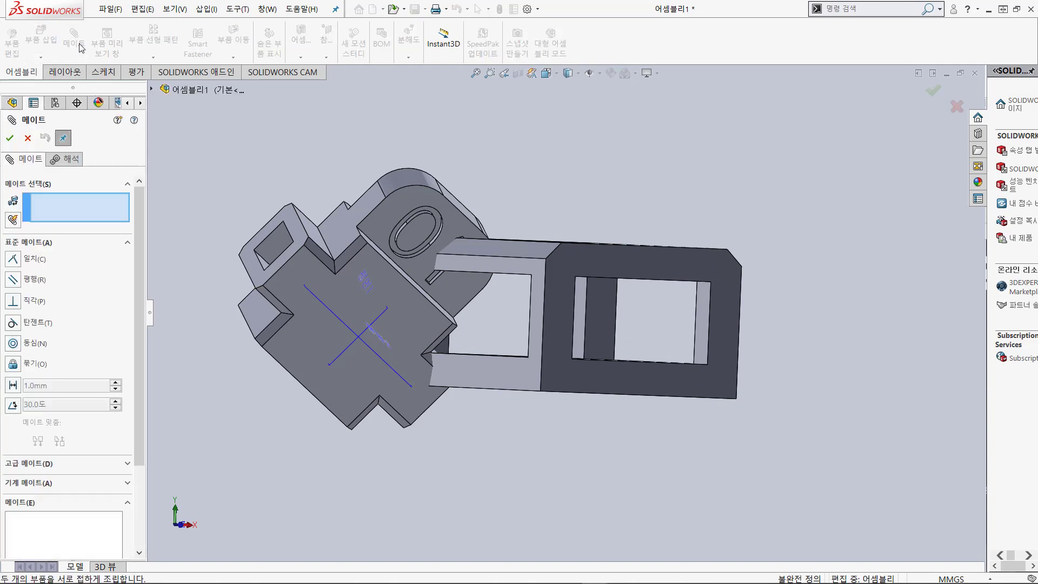
click(252, 273)
click(496, 381)
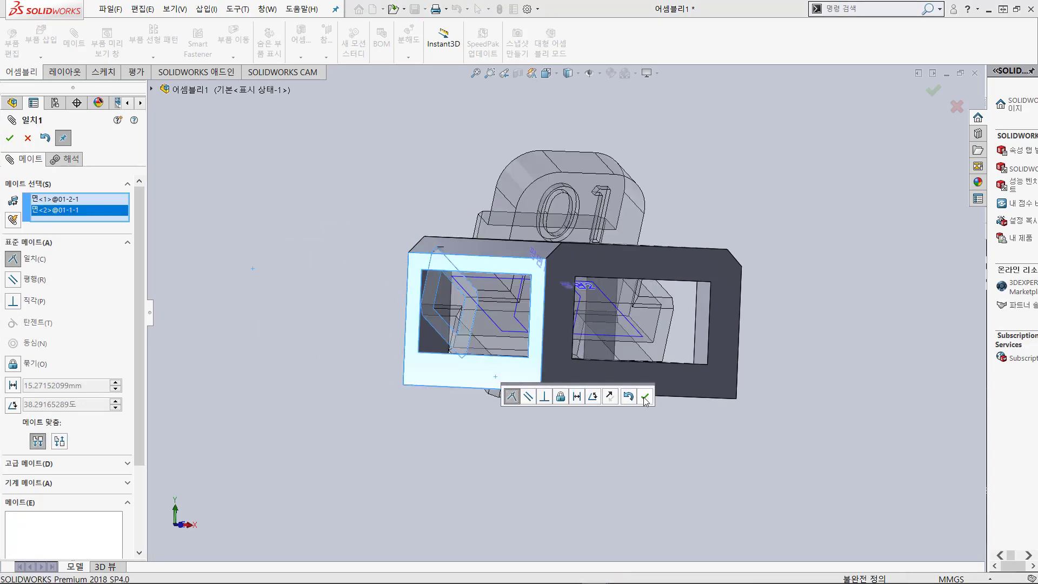
click(645, 399)
Step: Add a coincident mate between the underside of frame 01-1 and the bottom end face of part 01-2
middle_drag(622, 379, 513, 315)
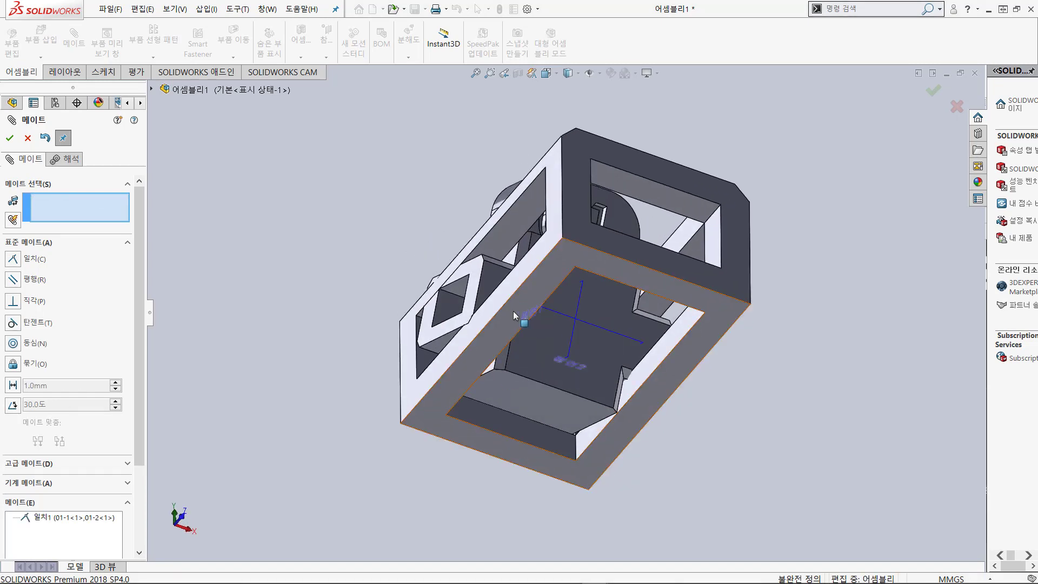
click(513, 311)
click(536, 396)
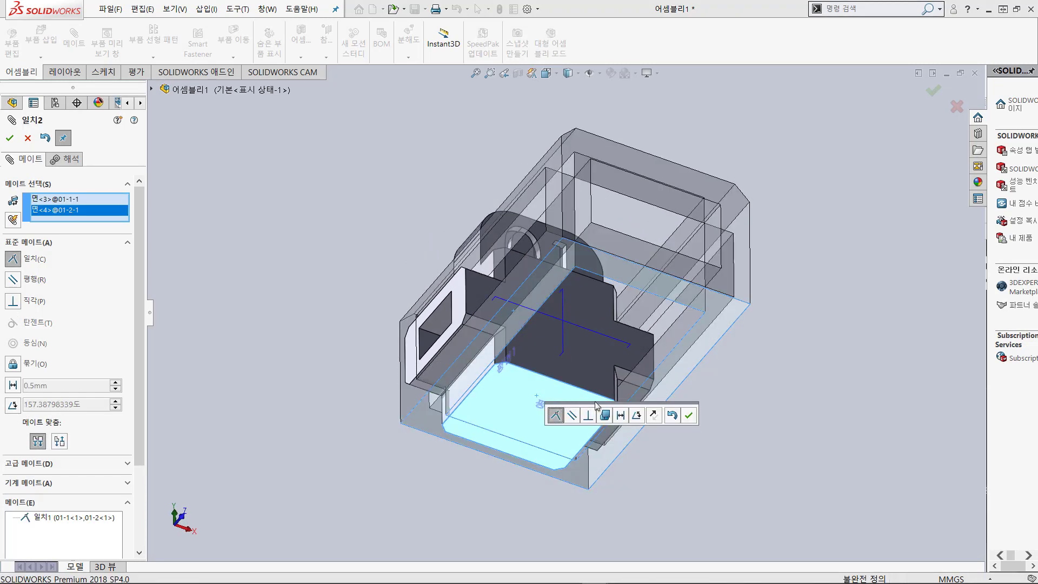
click(688, 416)
Step: Examine the position of part 01-2 inside the frame in the left and front standard views
middle_drag(649, 413, 595, 351)
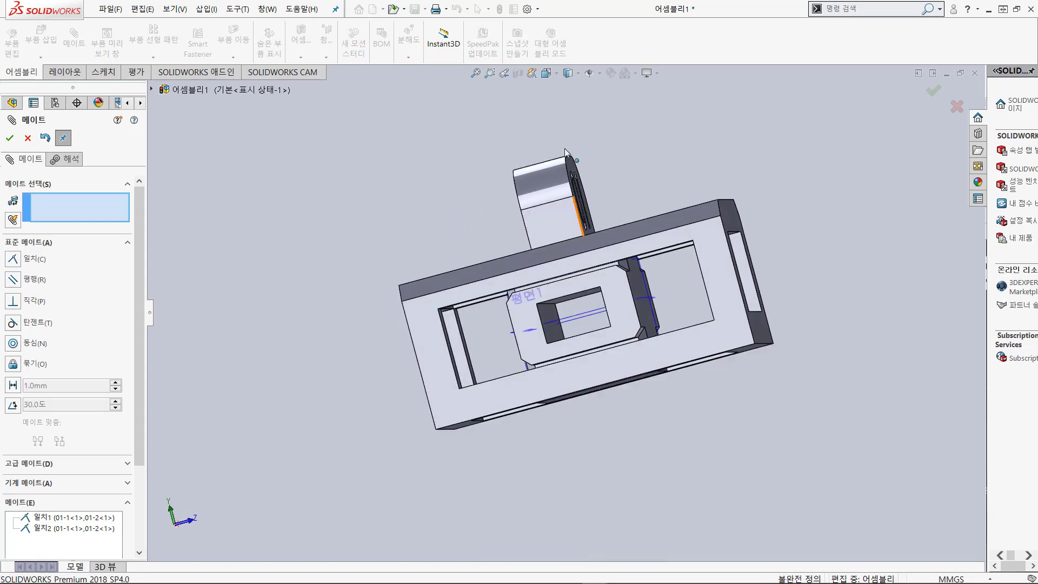
click(546, 73)
click(453, 409)
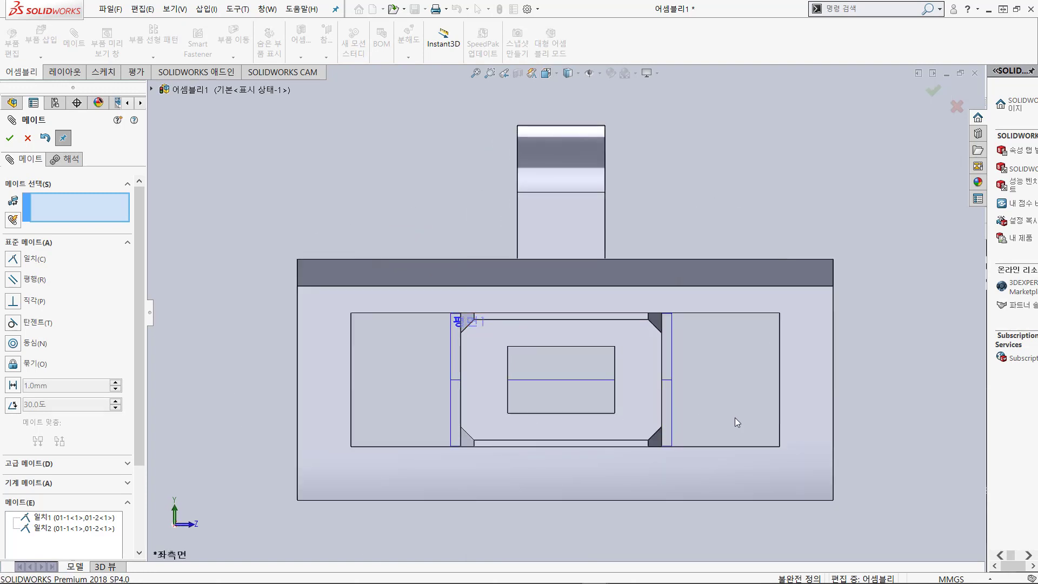
middle_drag(735, 418, 611, 417)
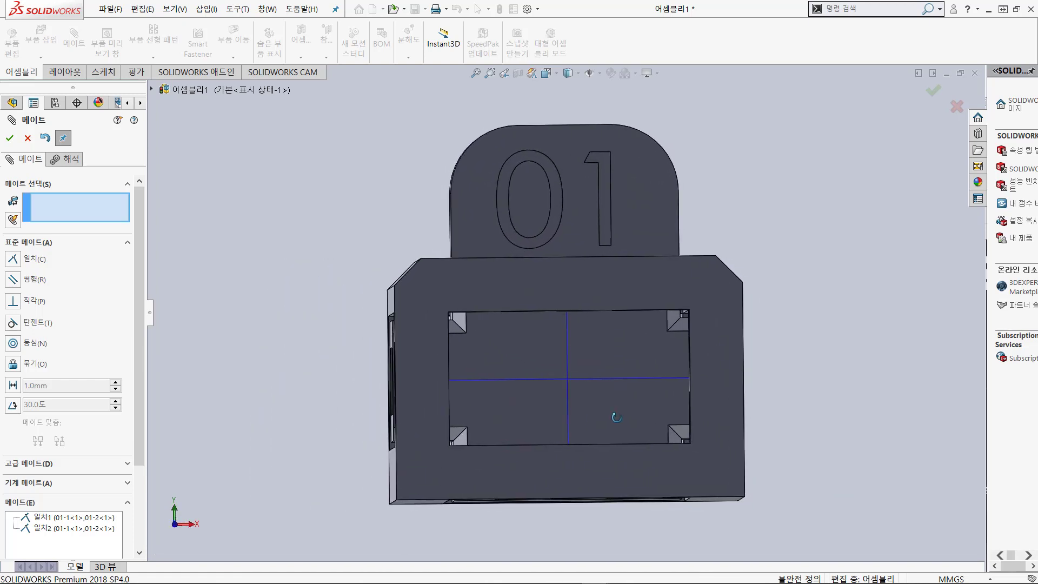
click(548, 76)
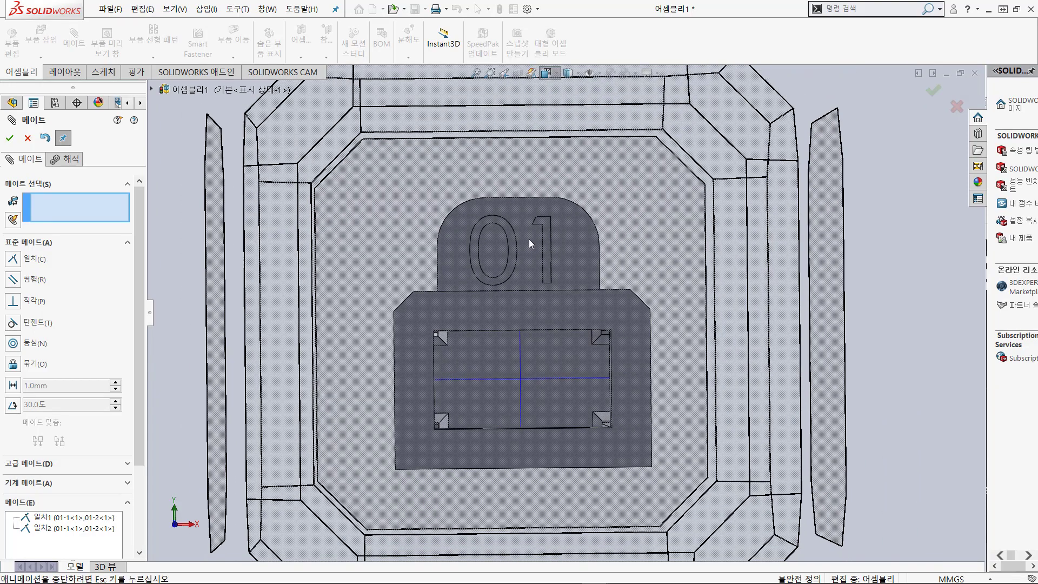
click(478, 403)
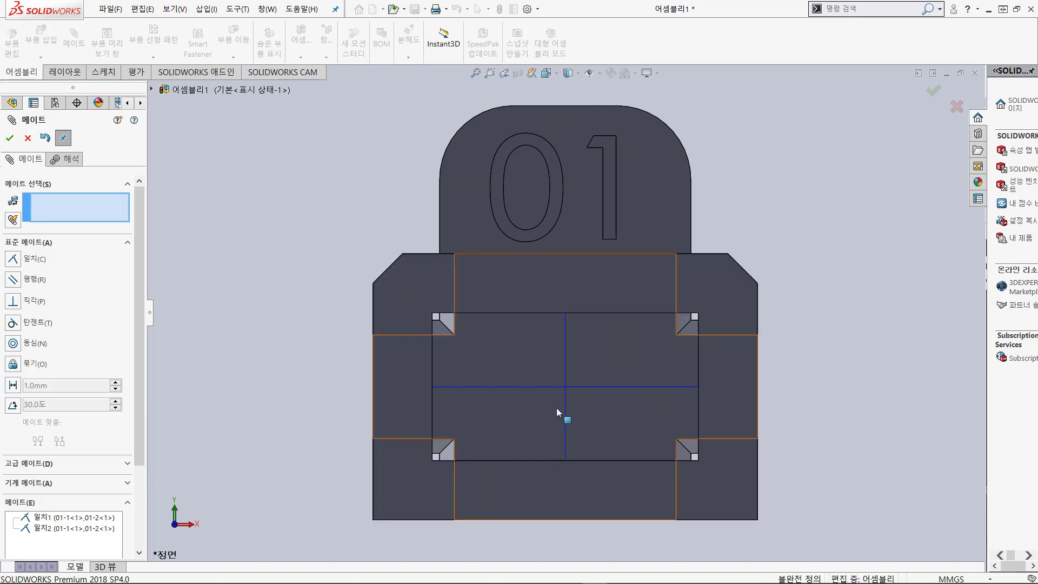
middle_drag(569, 388, 481, 425)
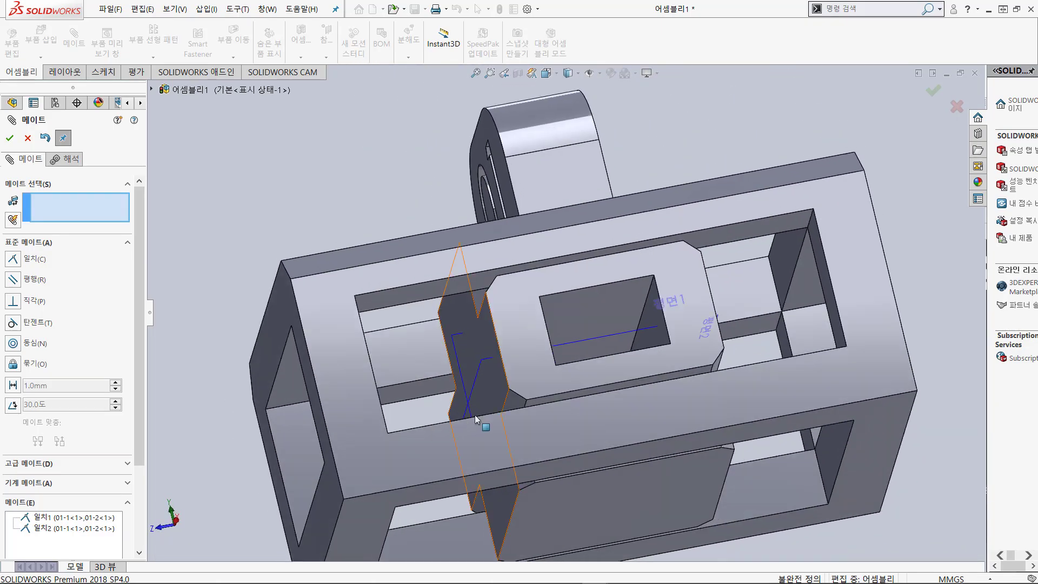
scroll(486, 416, down, 2)
scroll(487, 414, up, 6)
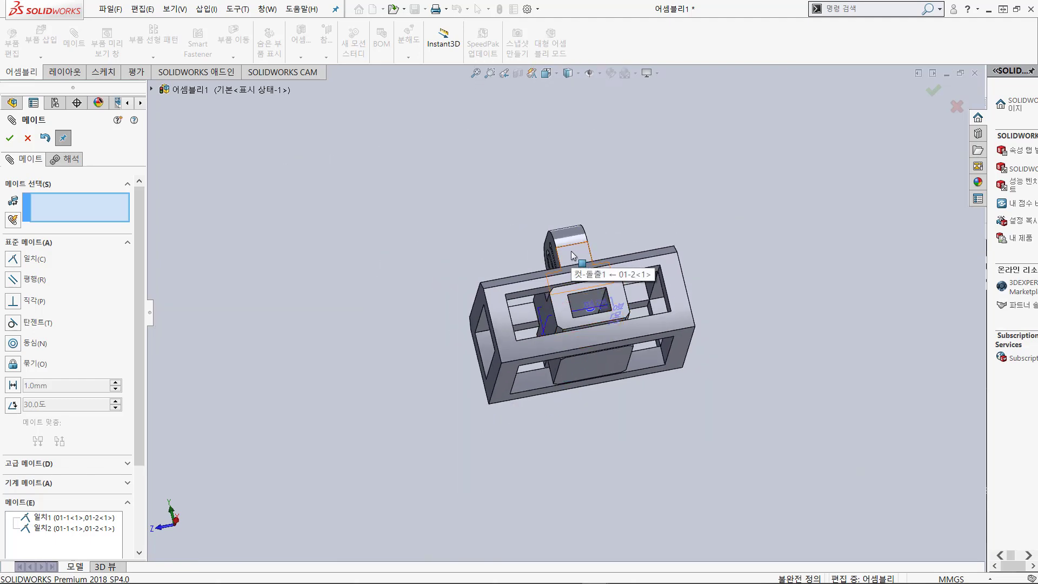
drag(573, 256, 556, 276)
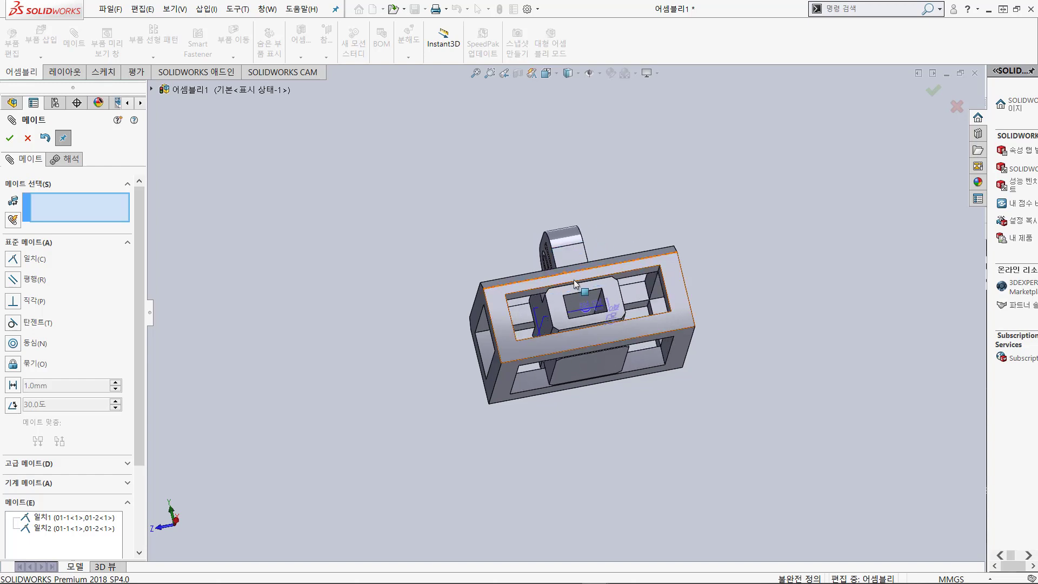
scroll(579, 316, up, 3)
middle_drag(577, 319, 708, 208)
middle_drag(649, 327, 594, 373)
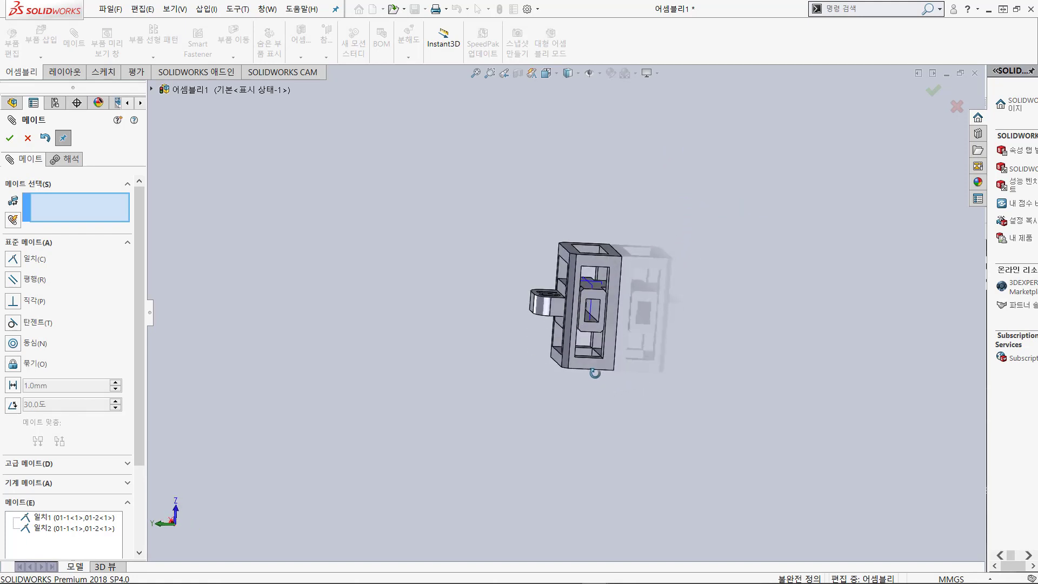
click(602, 331)
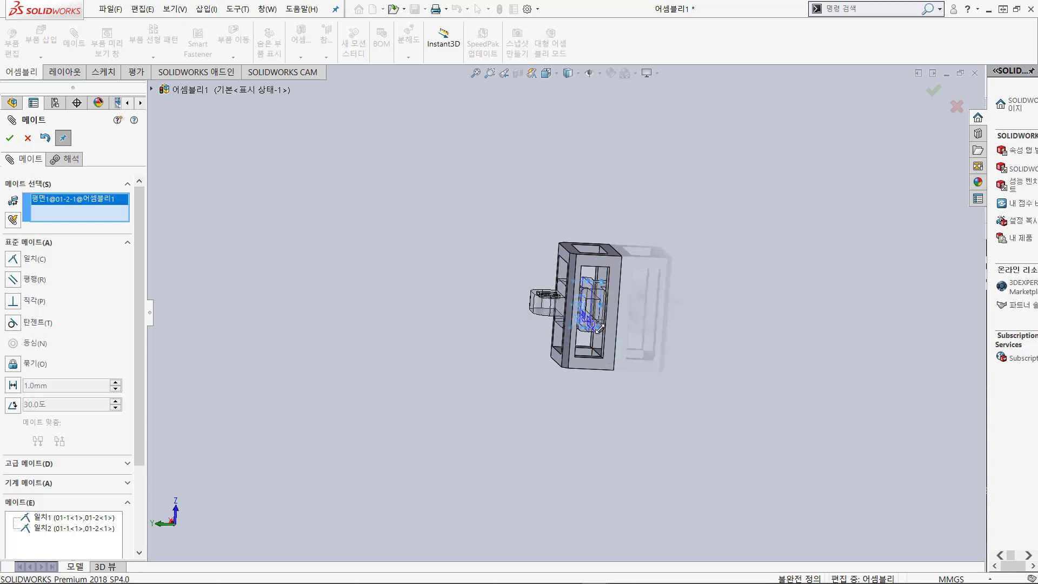
scroll(609, 329, down, 5)
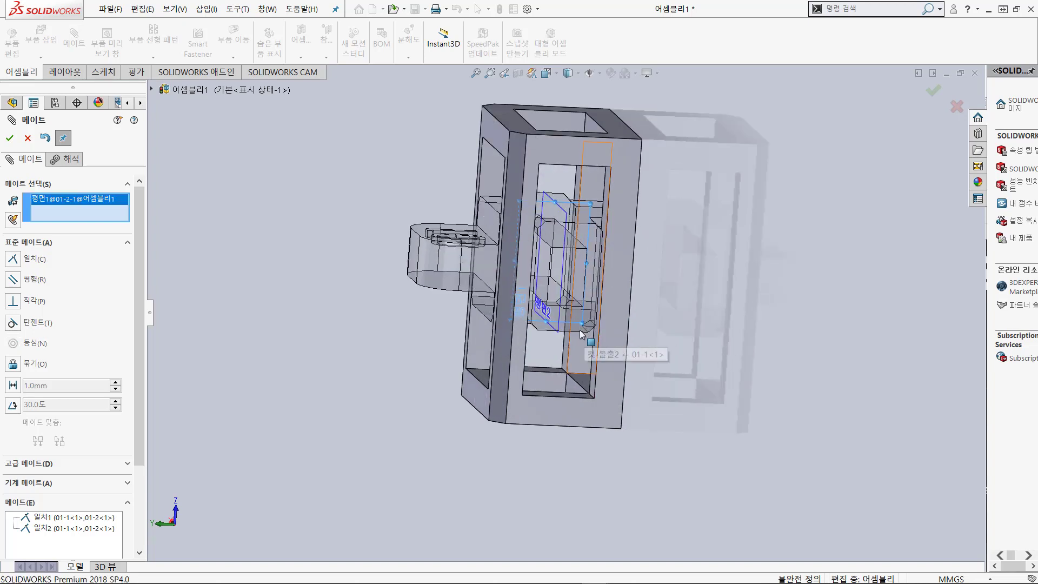
key(Escape)
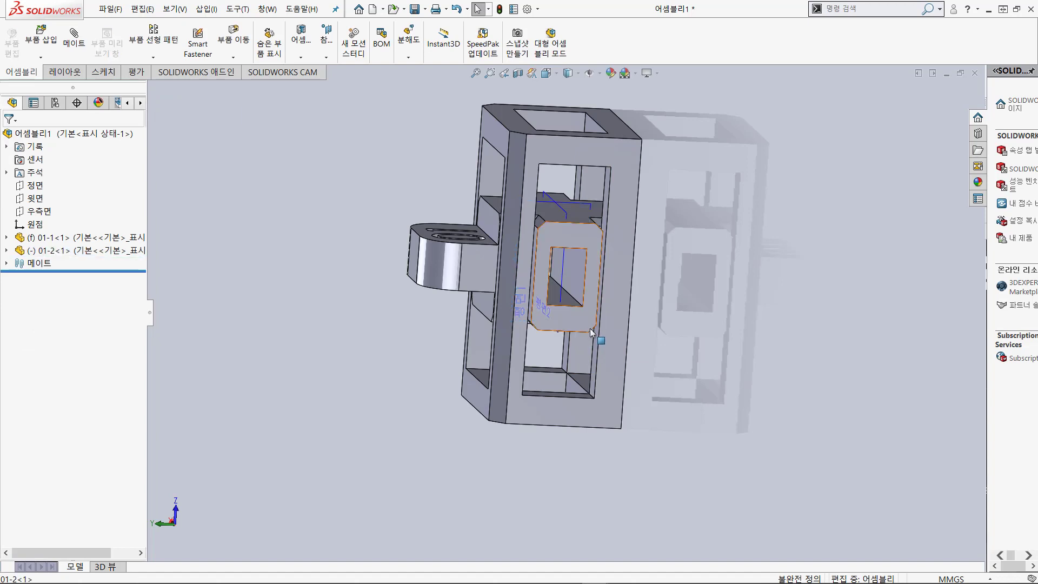
Step: Slide part 01-2 back and forth along the frame's length and leave it near the middle of the opening
drag(593, 328, 596, 388)
middle_drag(651, 378, 649, 342)
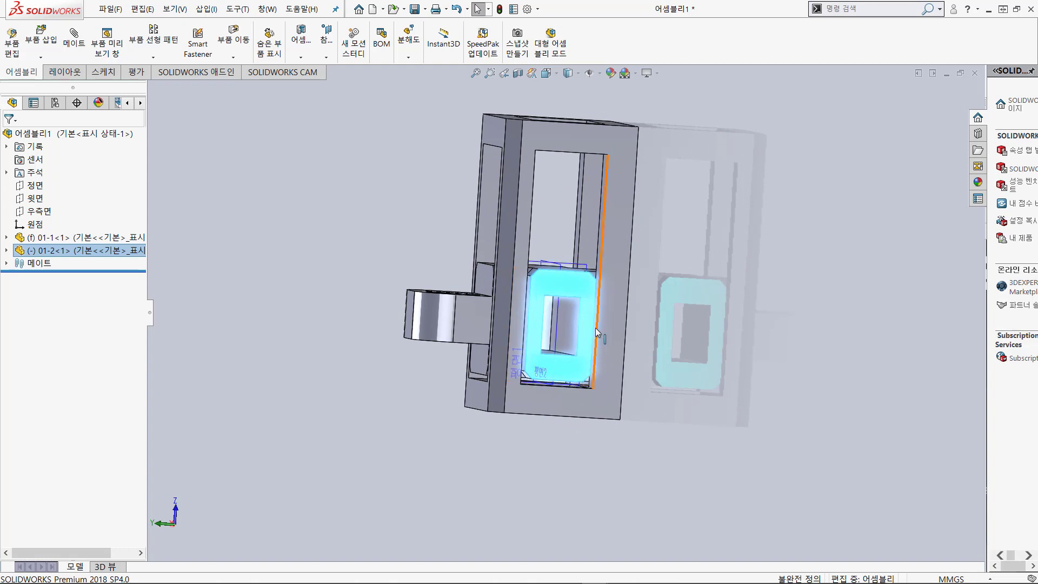
drag(580, 286, 582, 254)
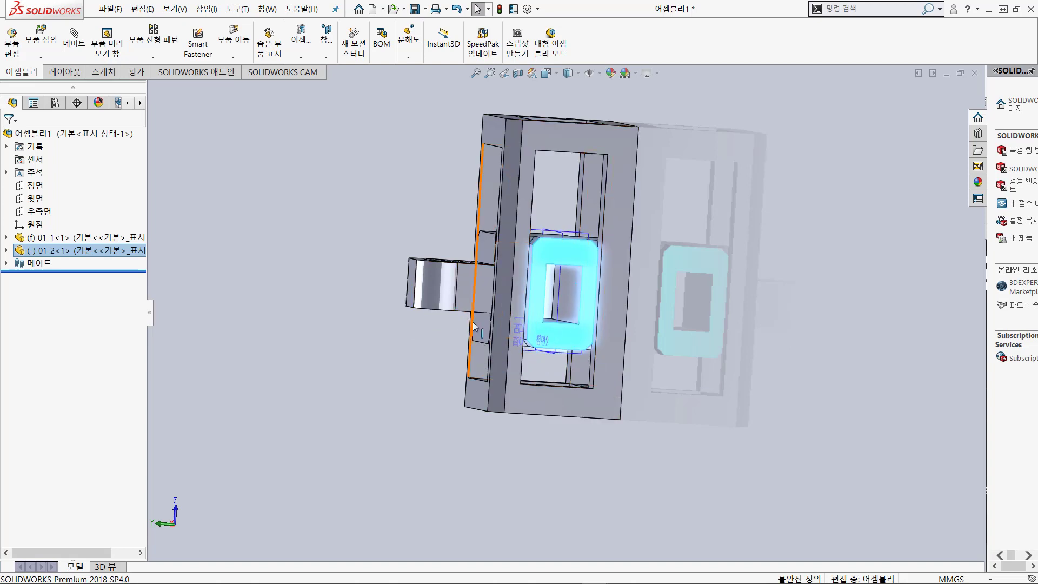
middle_drag(501, 329, 575, 342)
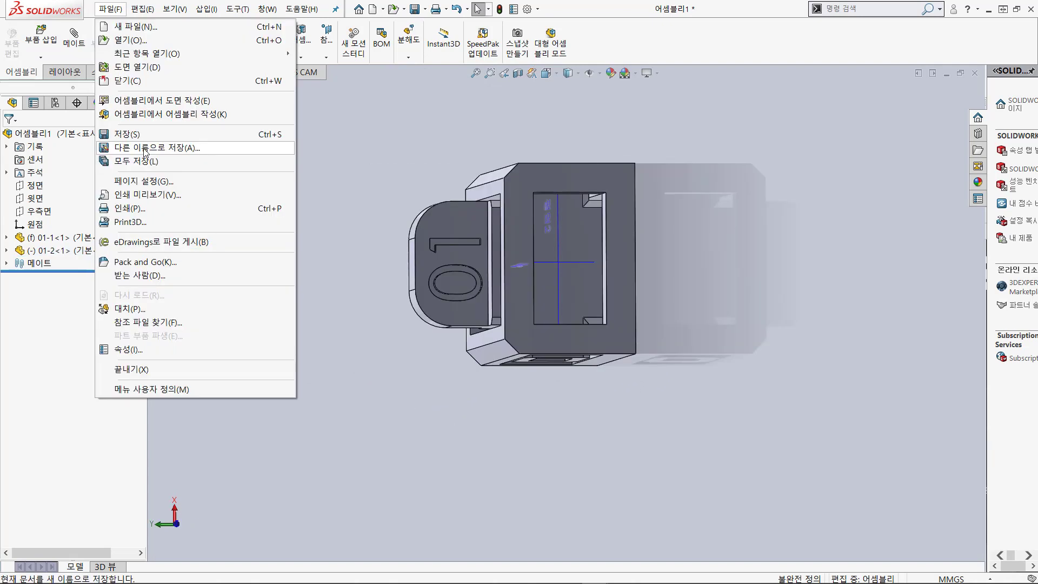
Step: Rebuild the assembly and save it as 01 in the desktop folder 01
click(144, 147)
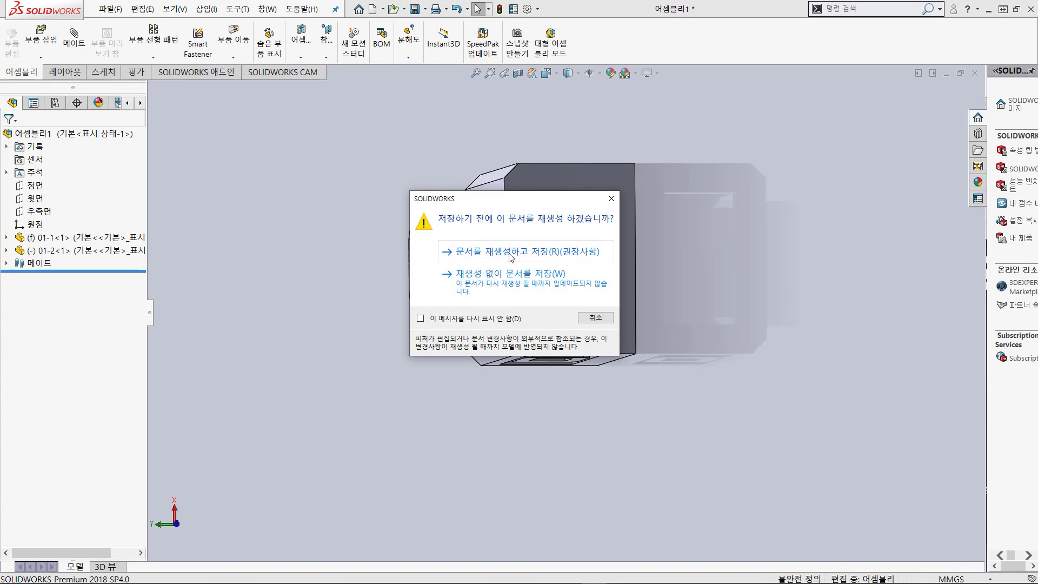
click(486, 254)
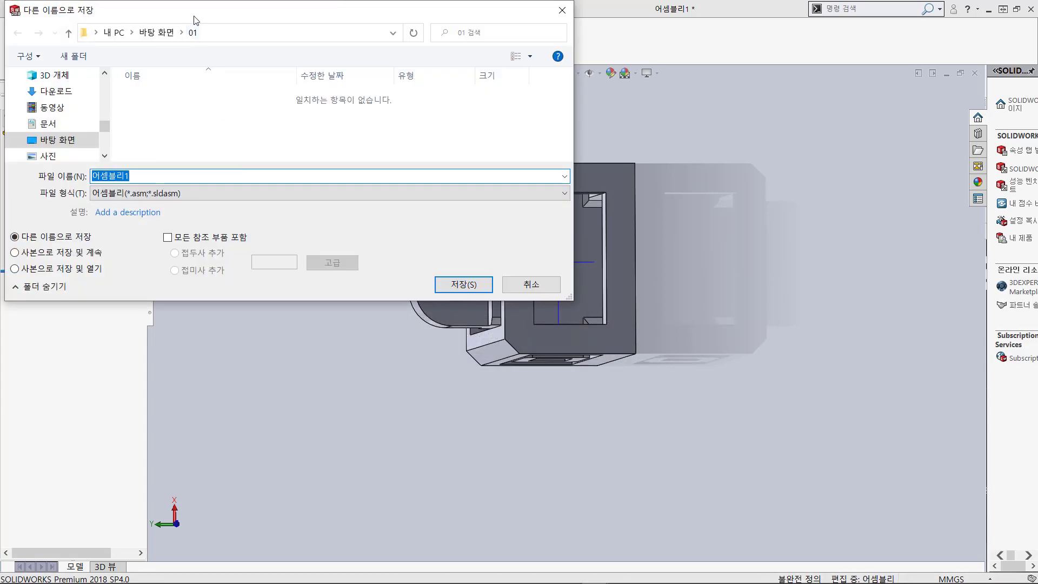
drag(195, 16, 224, 92)
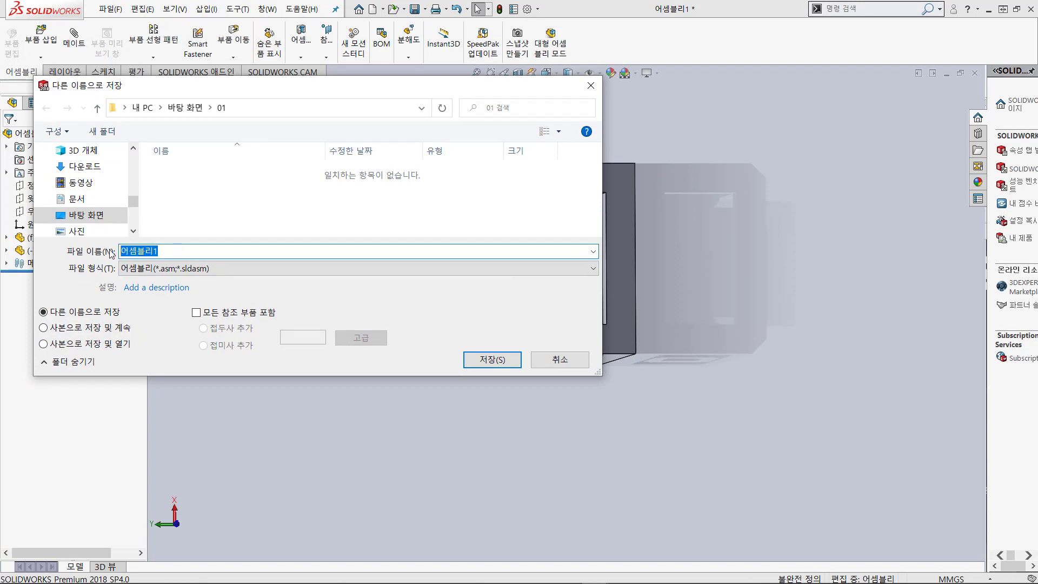
text(01)
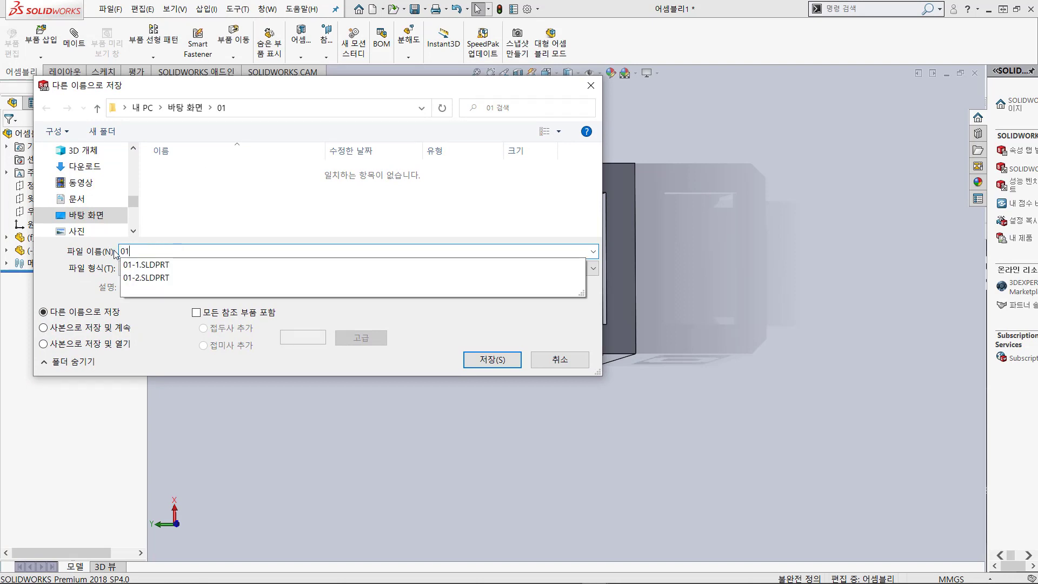
click(501, 358)
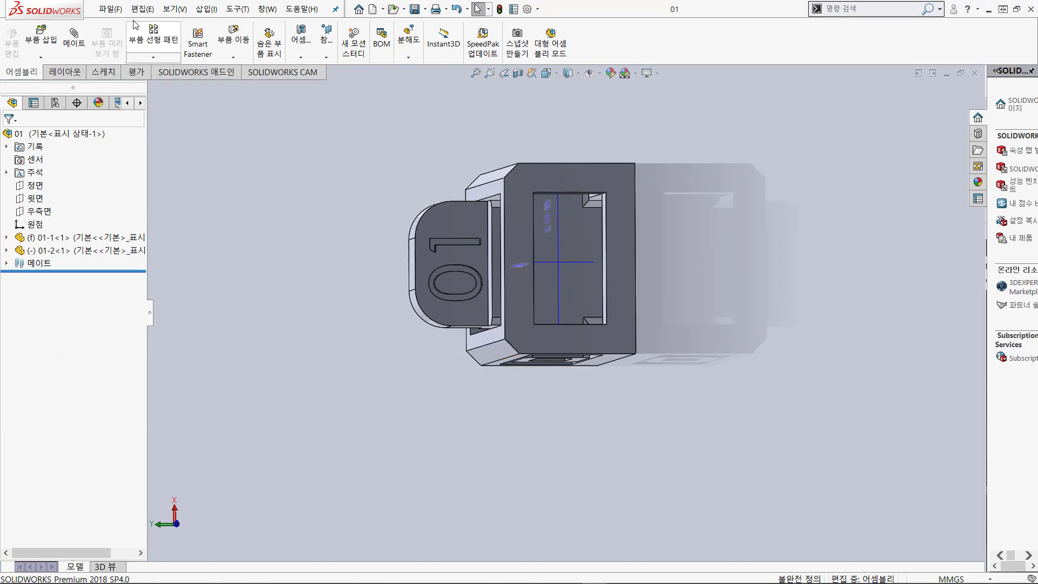
Step: Export the assembly as an STL file named 01 in the desktop folder 01
click(111, 10)
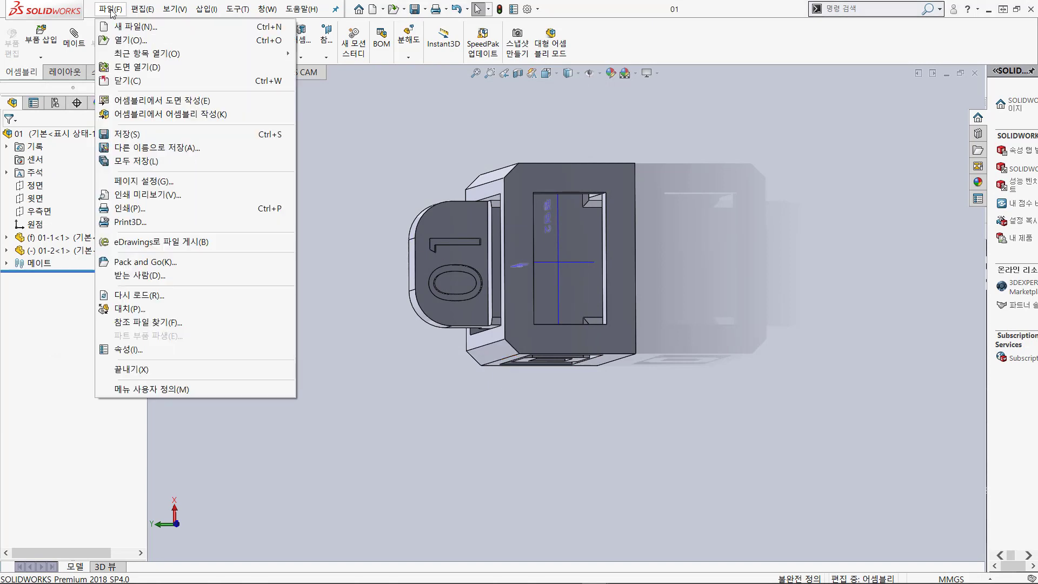
click(144, 148)
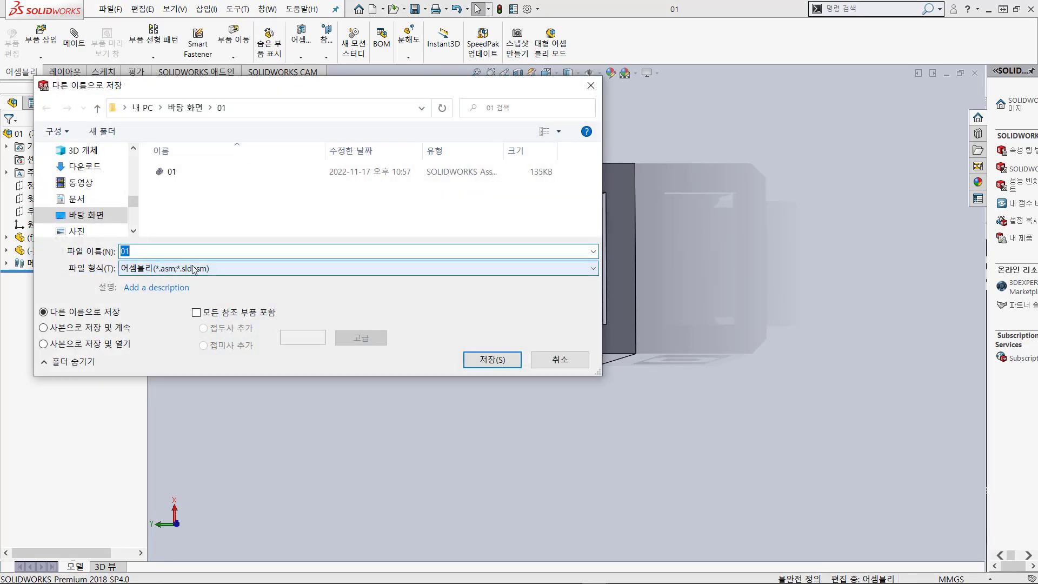
click(232, 268)
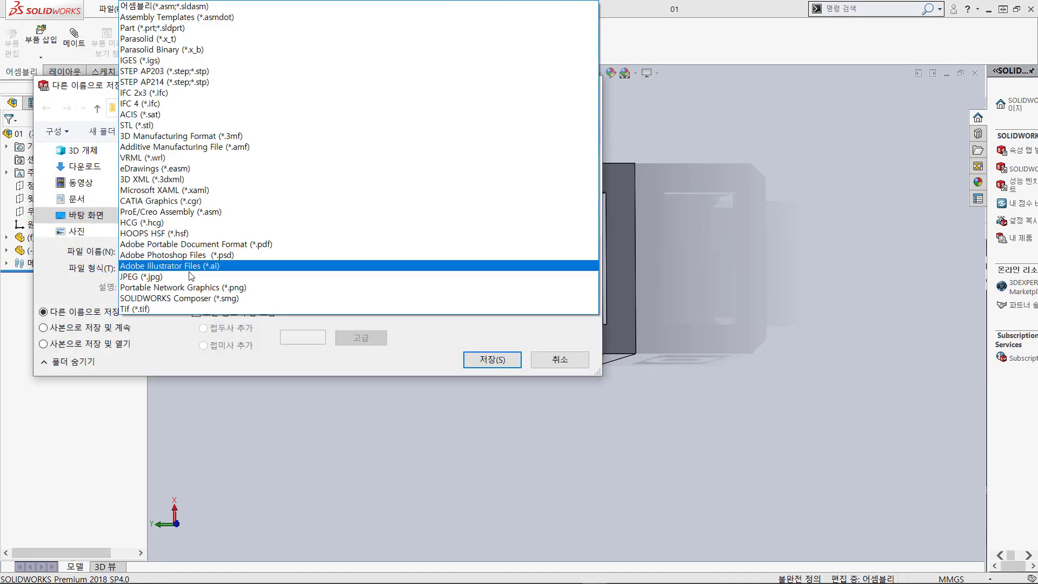
click(193, 125)
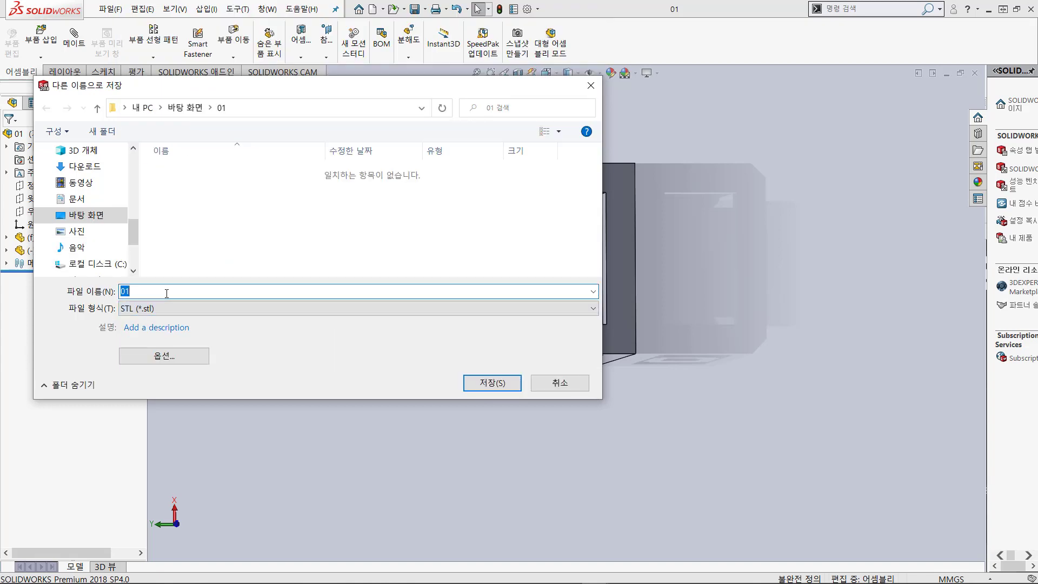
click(491, 382)
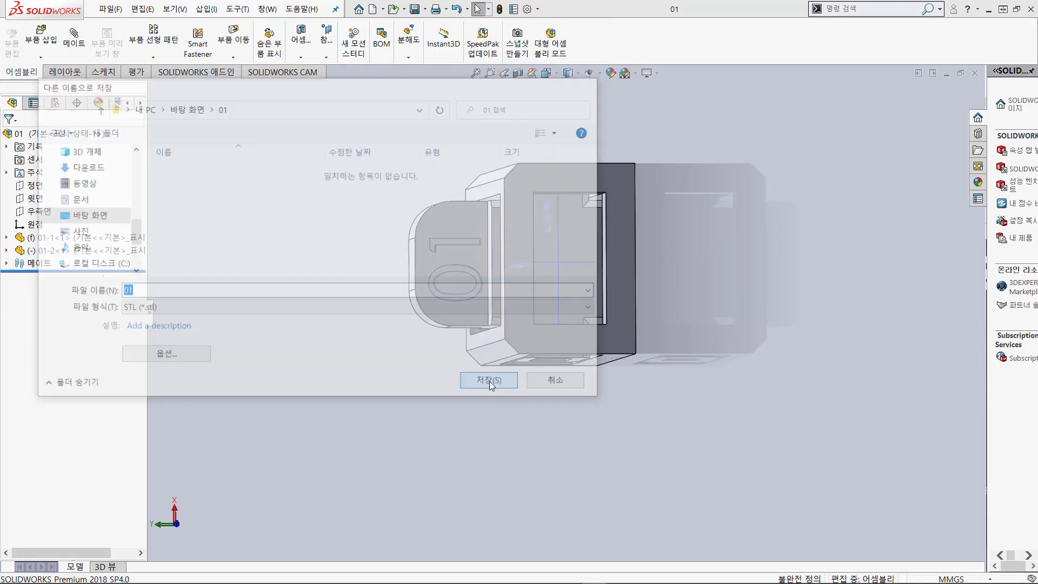
click(528, 313)
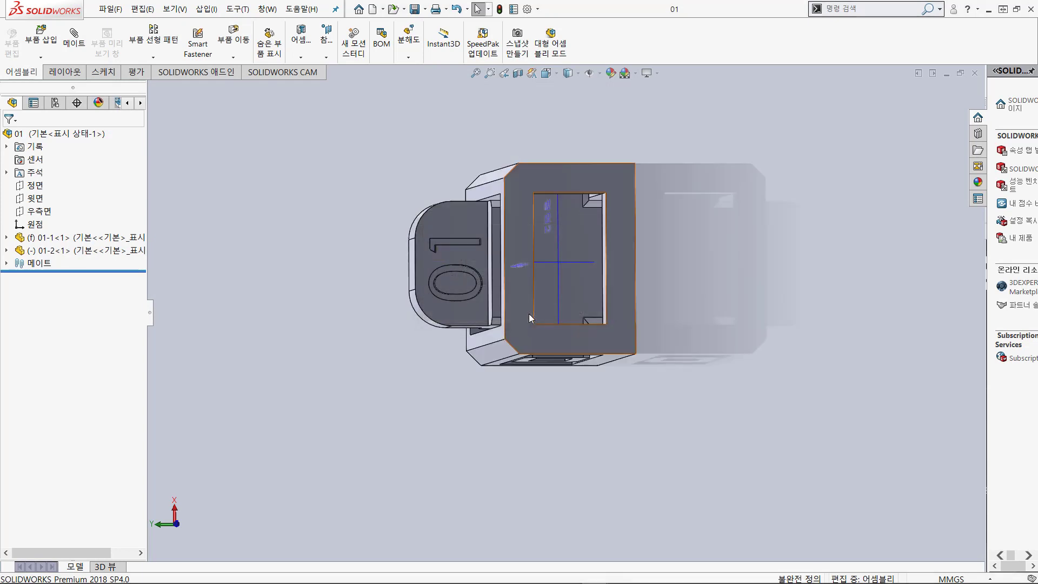
Step: Export the assembly as a STEP AP203 file named 01 in the desktop folder 01
click(110, 11)
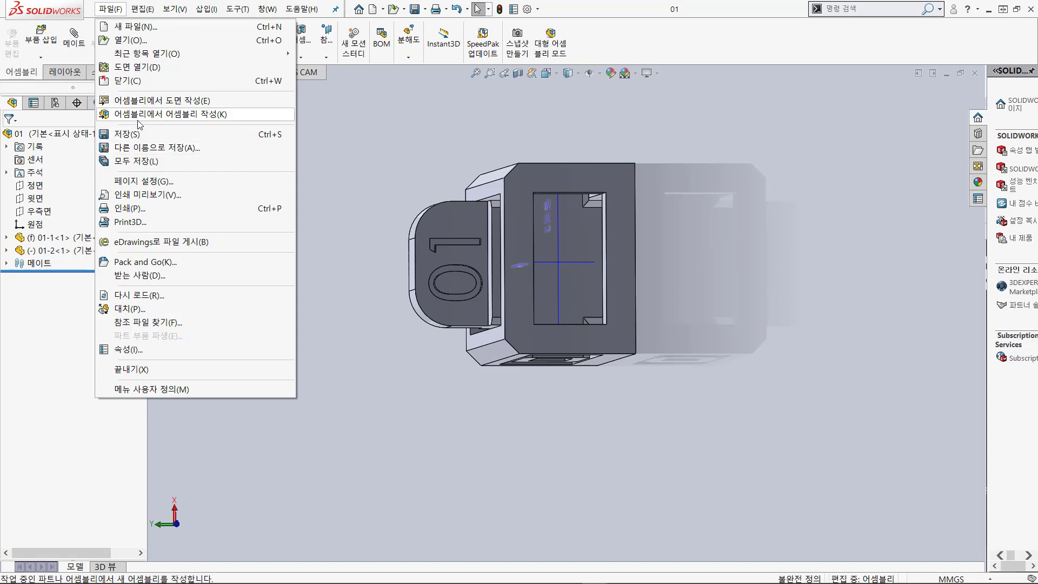
click(139, 151)
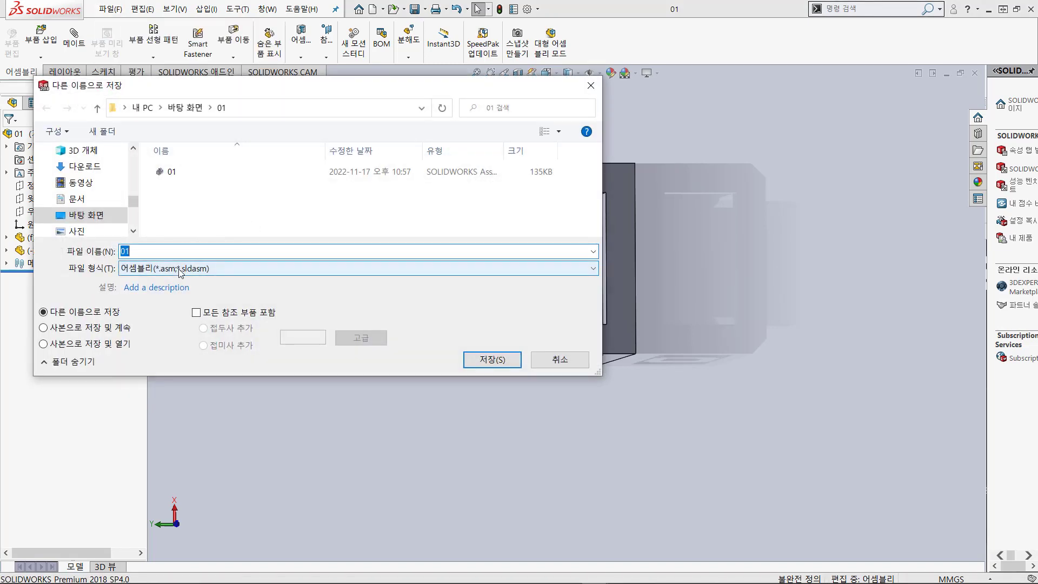
click(179, 269)
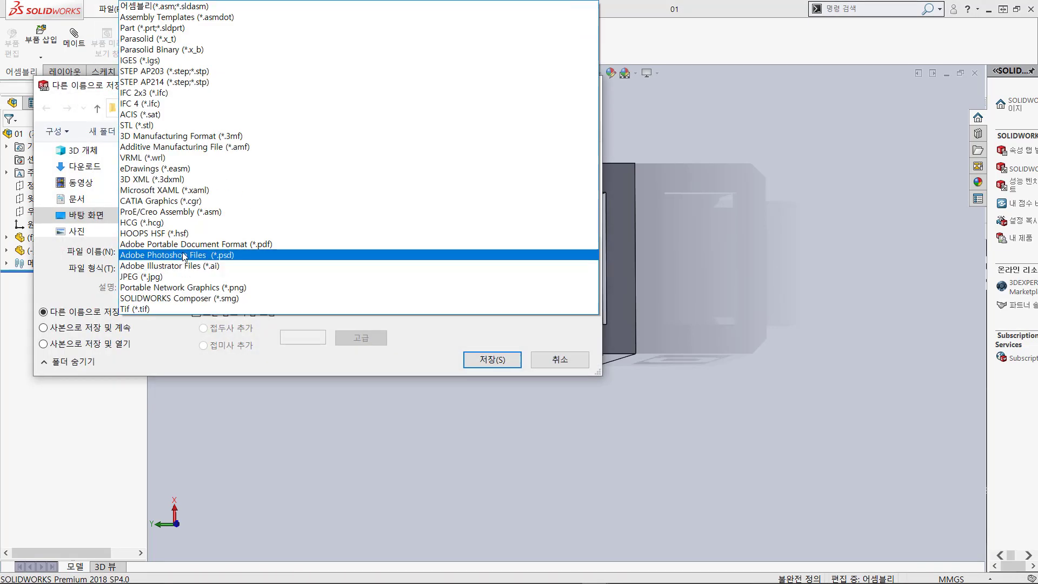
click(181, 70)
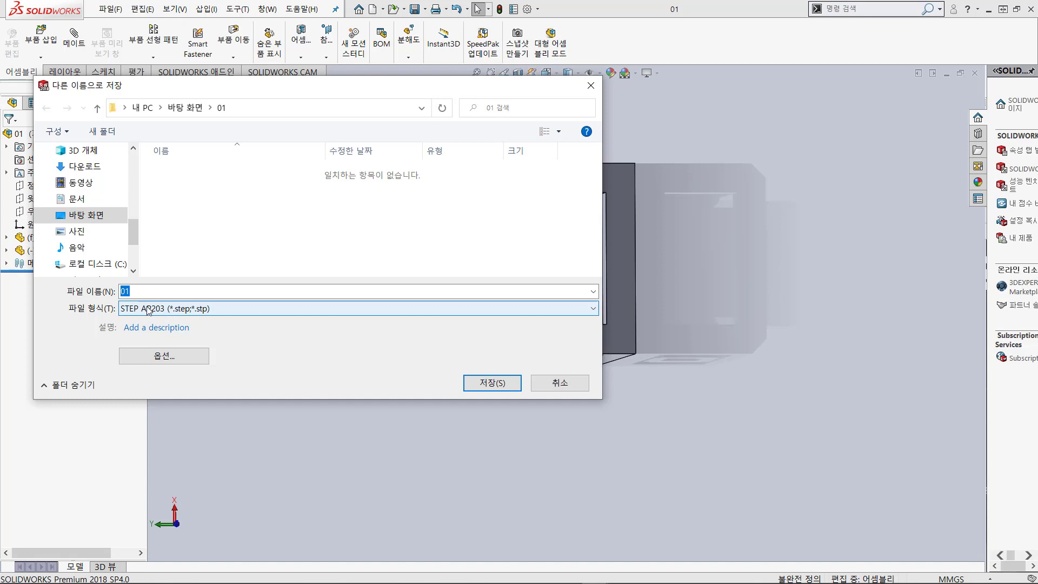
click(473, 381)
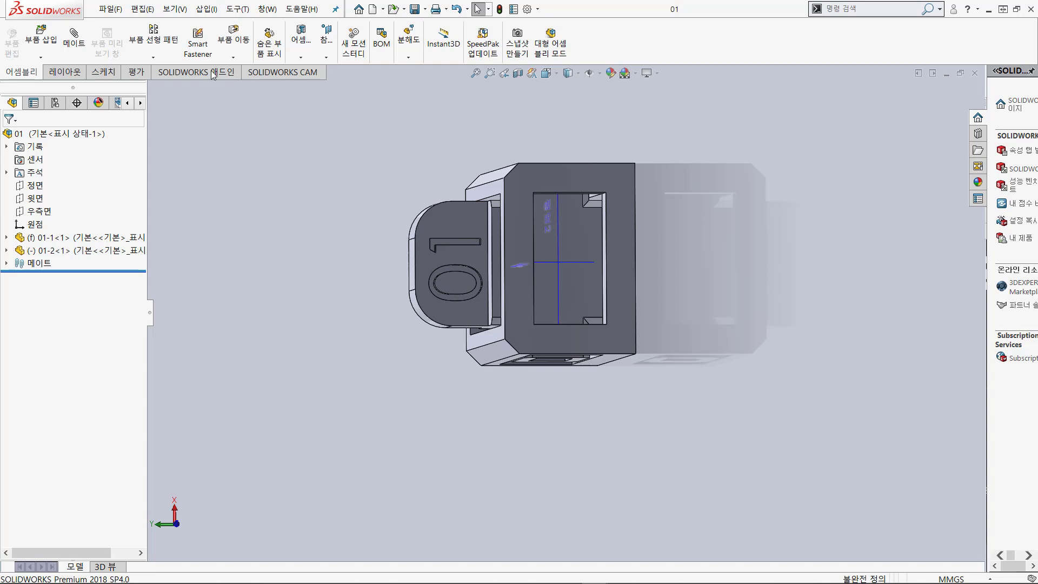
Step: Start another STL export of assembly 01 and open its export options
click(109, 10)
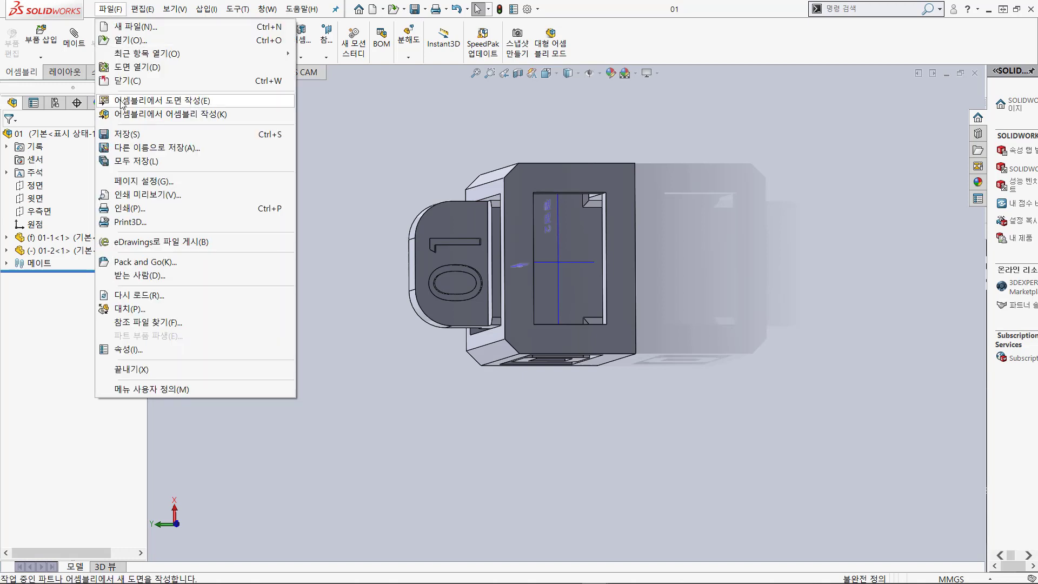
click(135, 147)
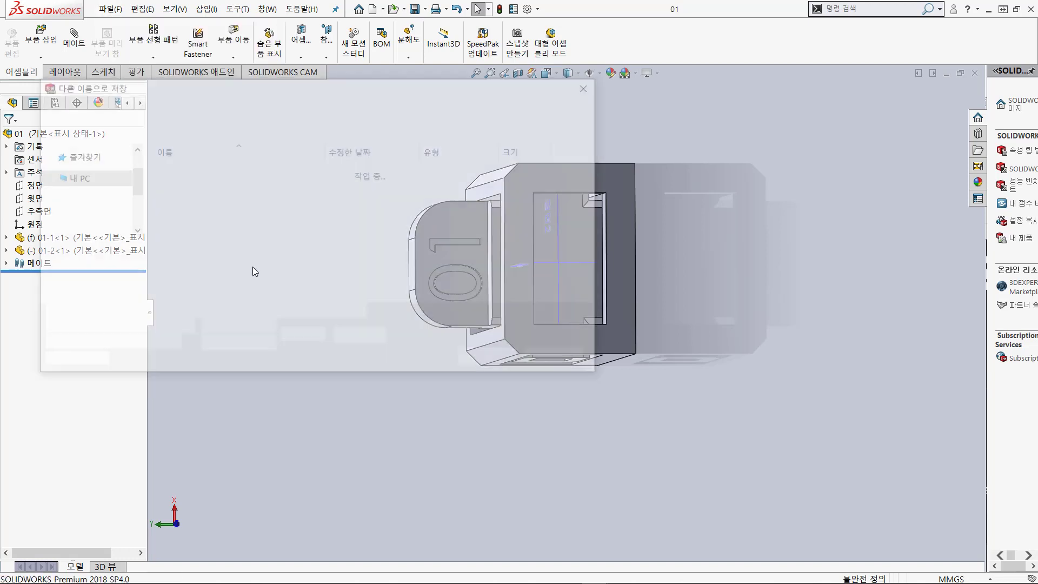
click(181, 273)
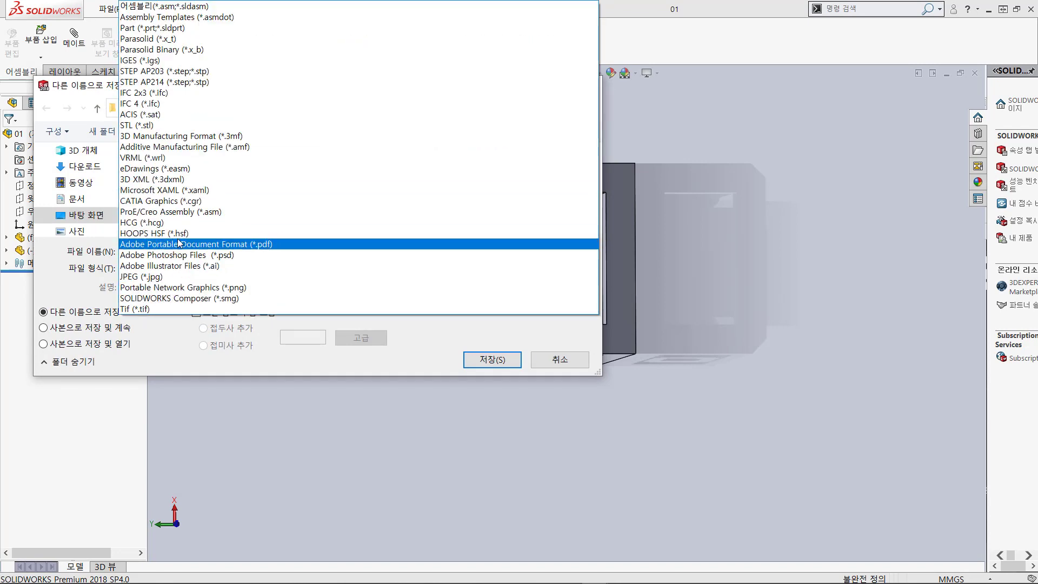
click(167, 128)
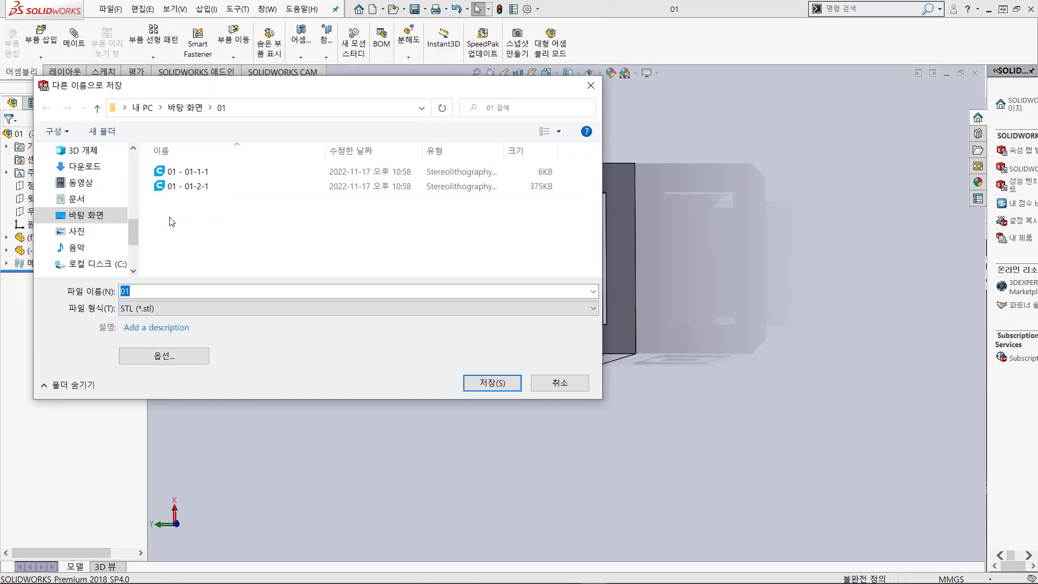
click(177, 358)
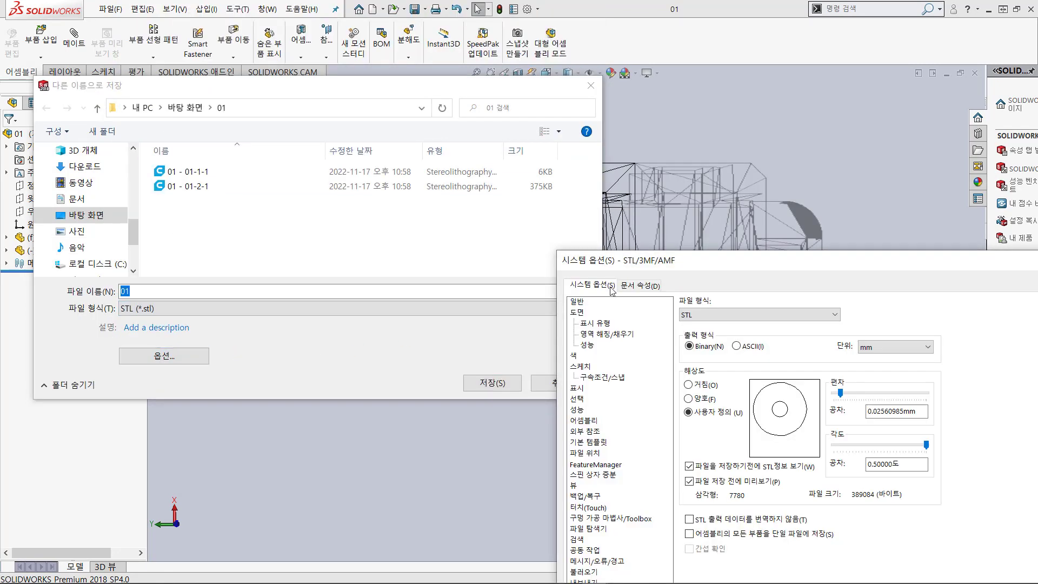
drag(633, 260, 196, 139)
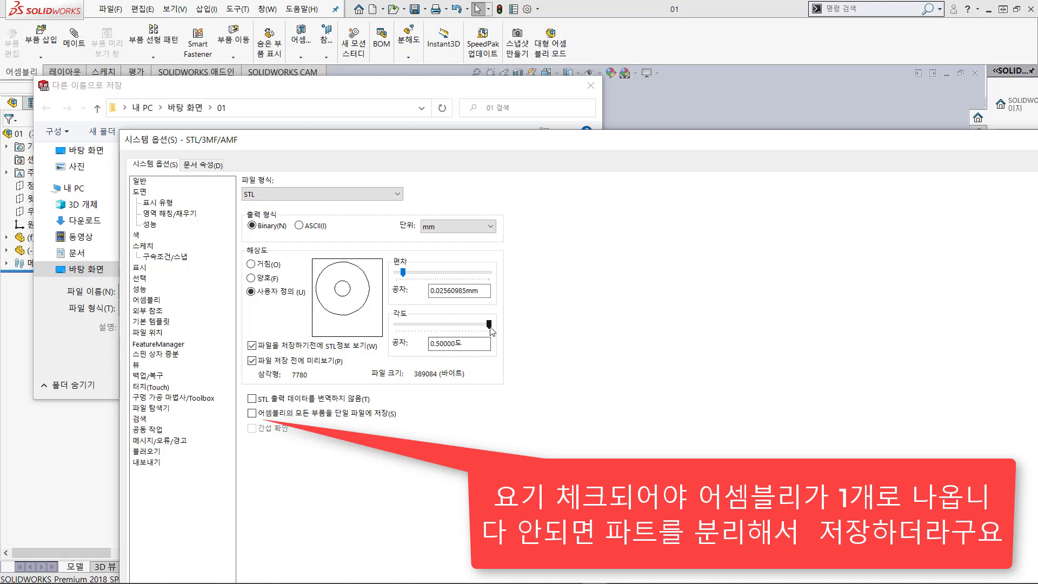
Step: Set the custom STL resolution to a deviation tolerance of 0.00559891 mm and an angle tolerance of 0.5 degrees
drag(489, 325, 400, 327)
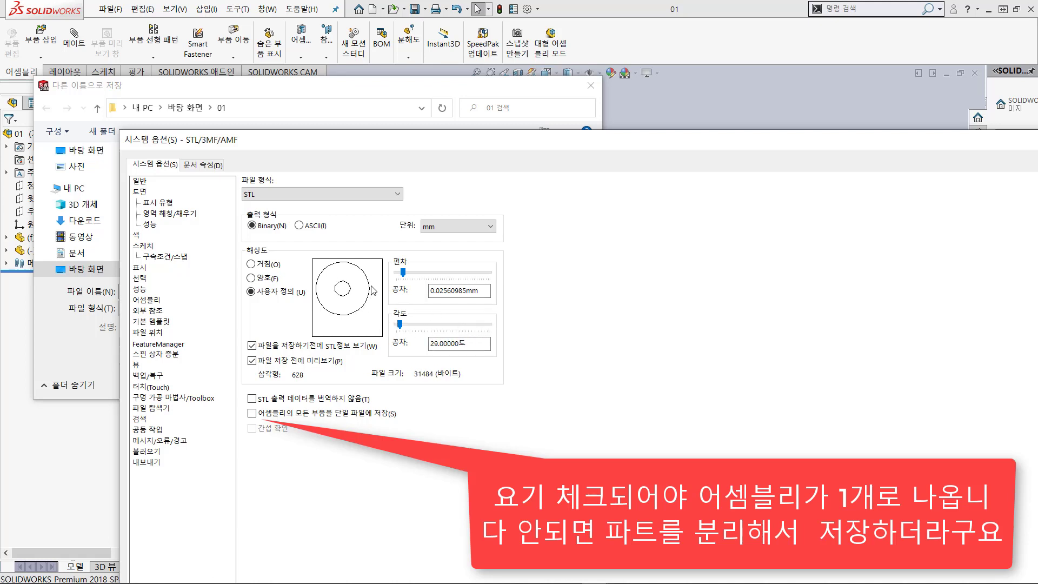
drag(404, 329, 418, 328)
drag(424, 275, 440, 271)
drag(418, 325, 394, 327)
drag(408, 328, 492, 327)
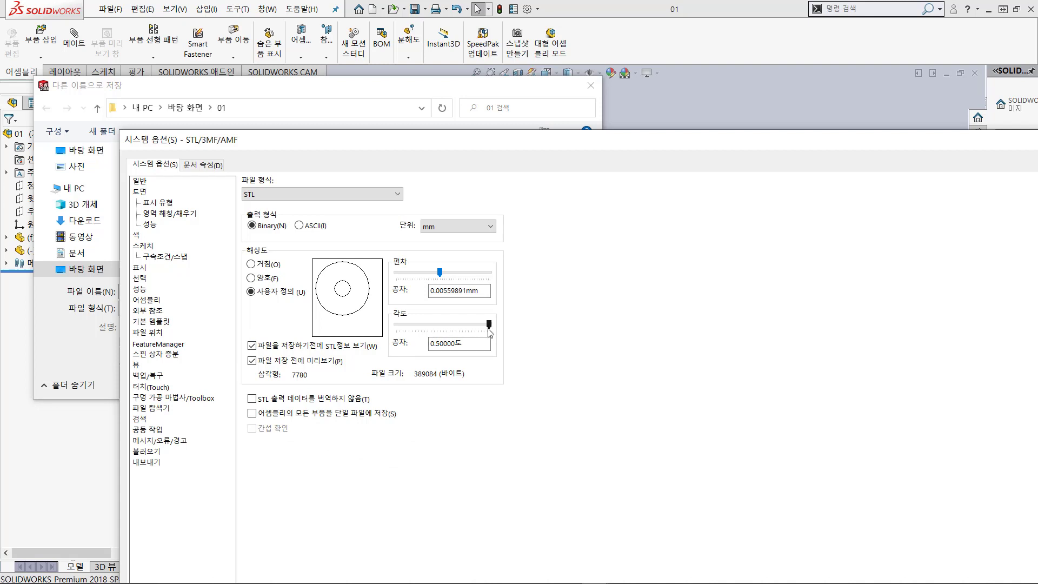
key(Return)
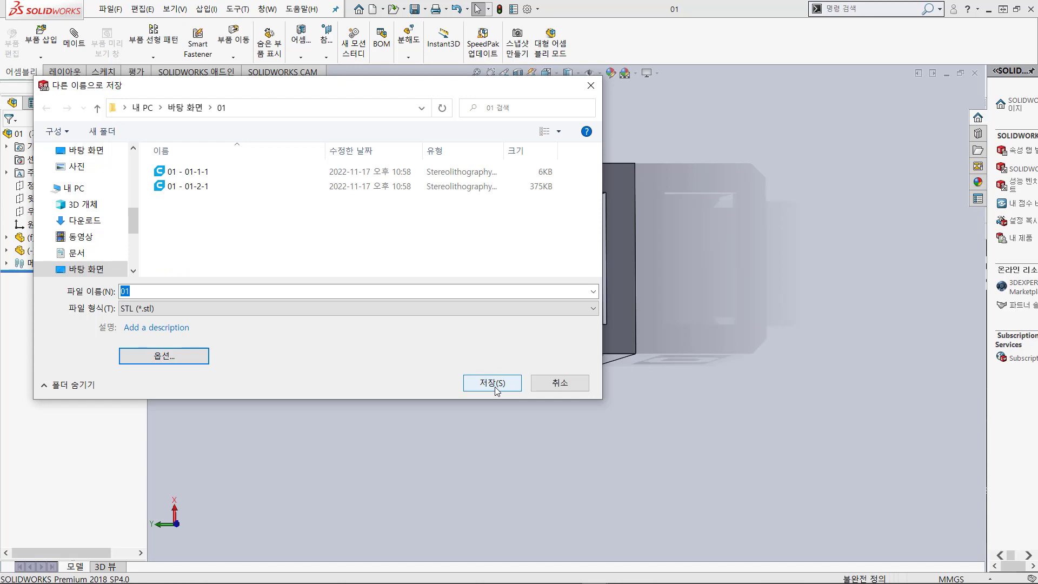
Step: Save the assembly's STL export named 01 in the desktop folder 01 and confirm writing the files
click(493, 384)
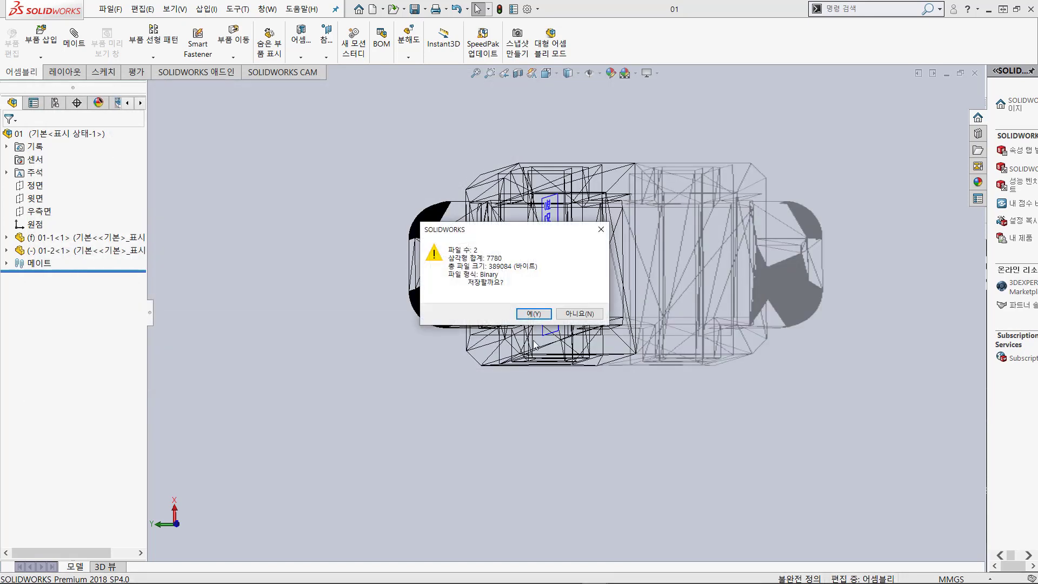
click(534, 313)
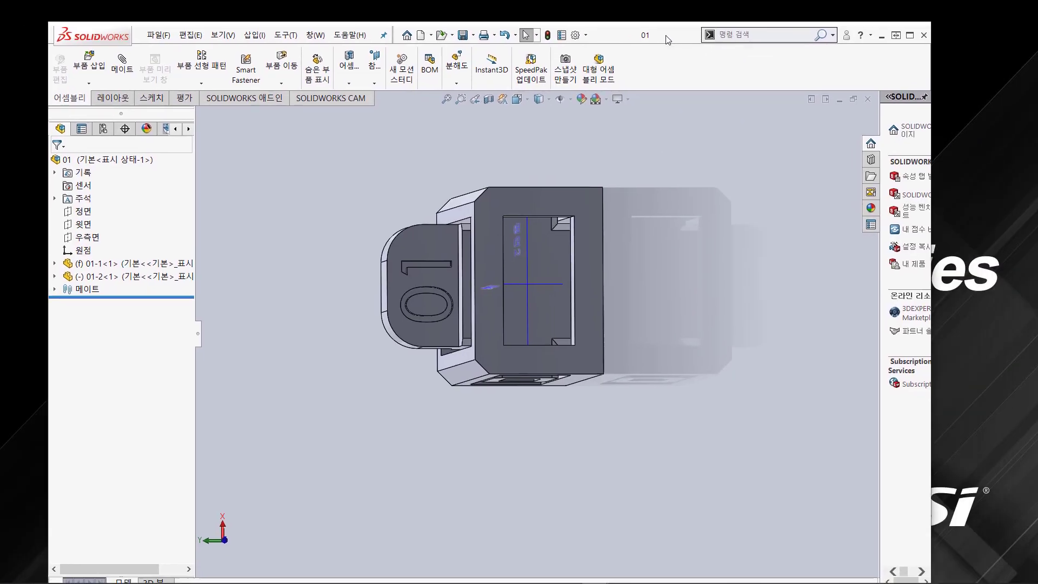
double_click(667, 36)
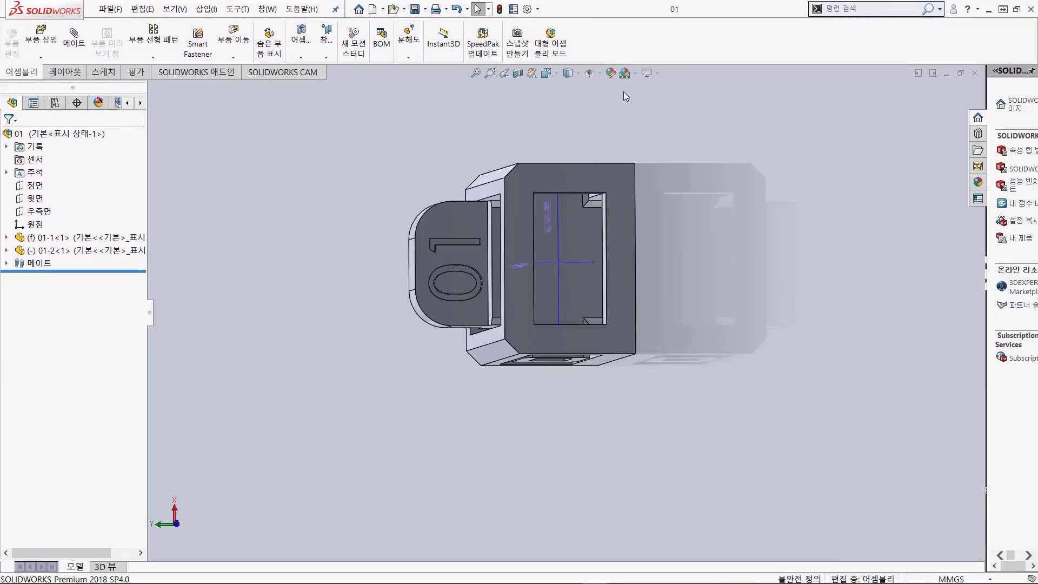
Step: Switch to the part 01-1 document and check the dimensions of its base extrusion
click(933, 77)
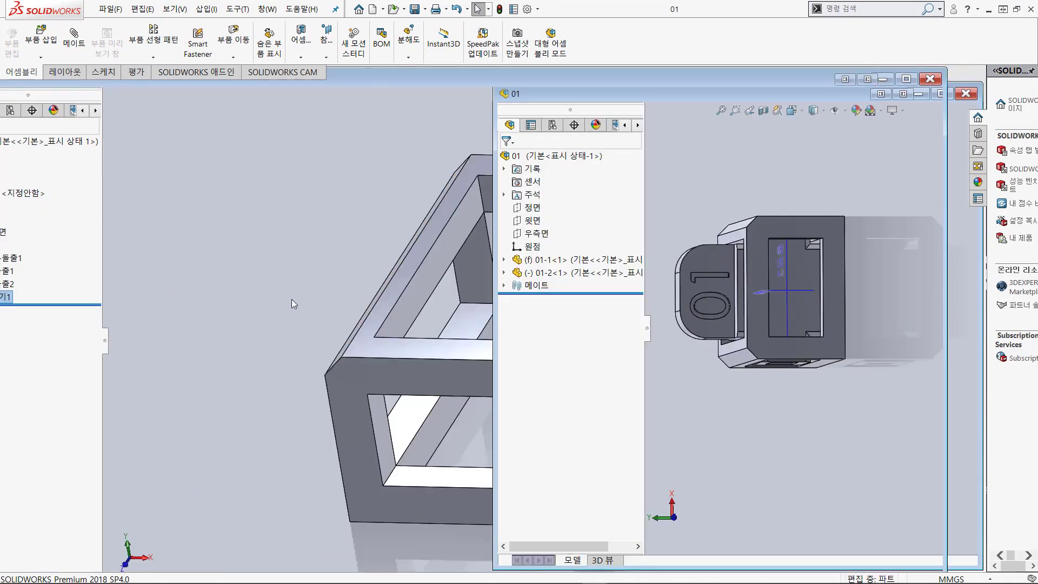
click(291, 299)
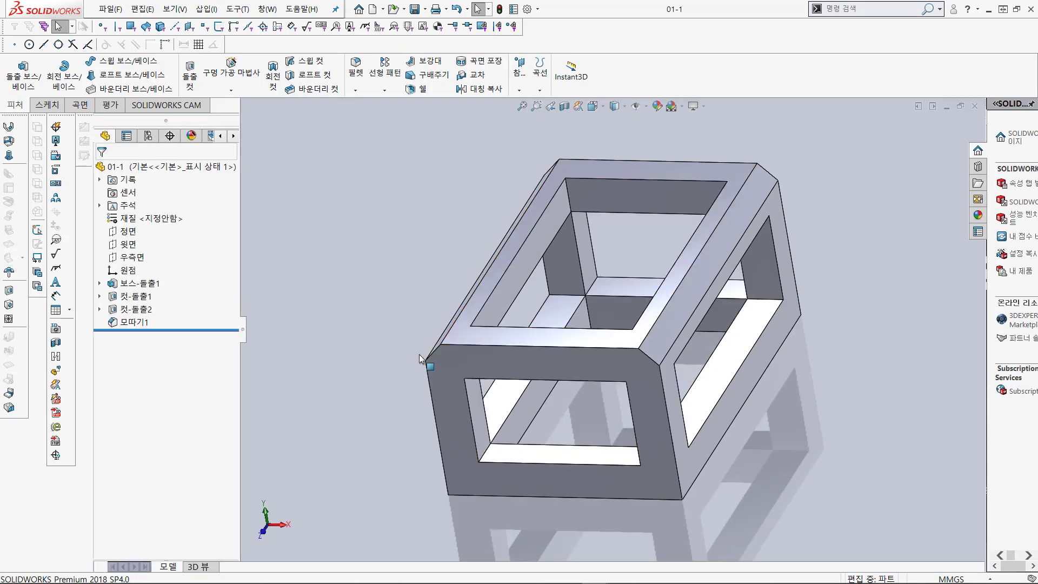
click(491, 359)
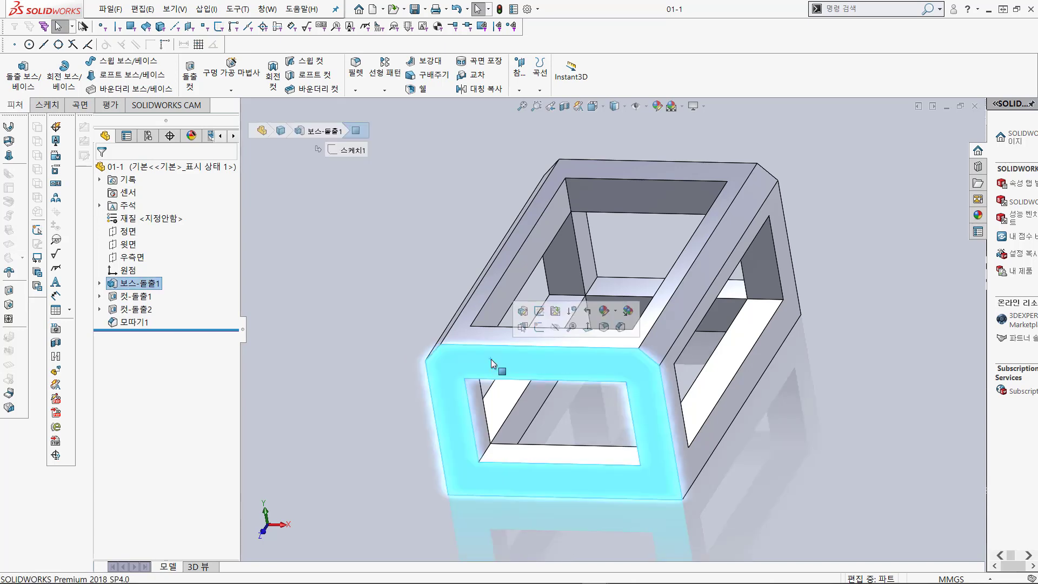
scroll(491, 358, up, 5)
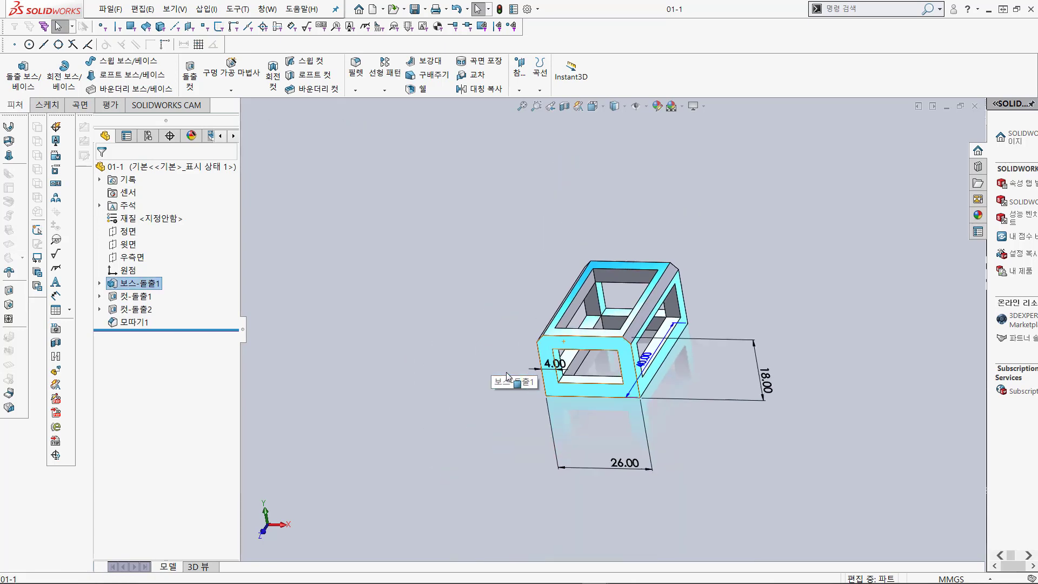
middle_drag(496, 361, 595, 346)
click(625, 373)
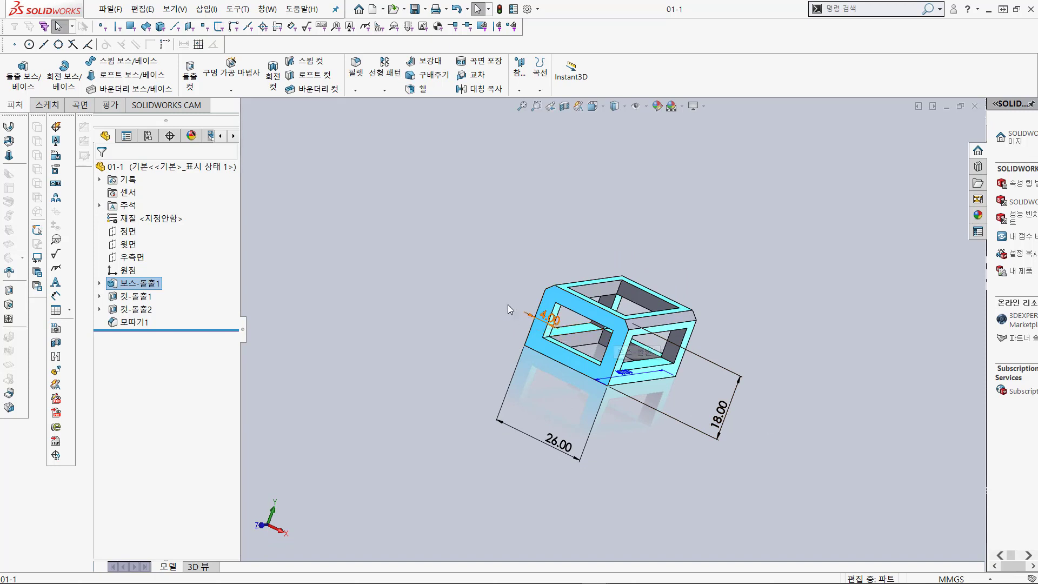
click(372, 244)
click(47, 105)
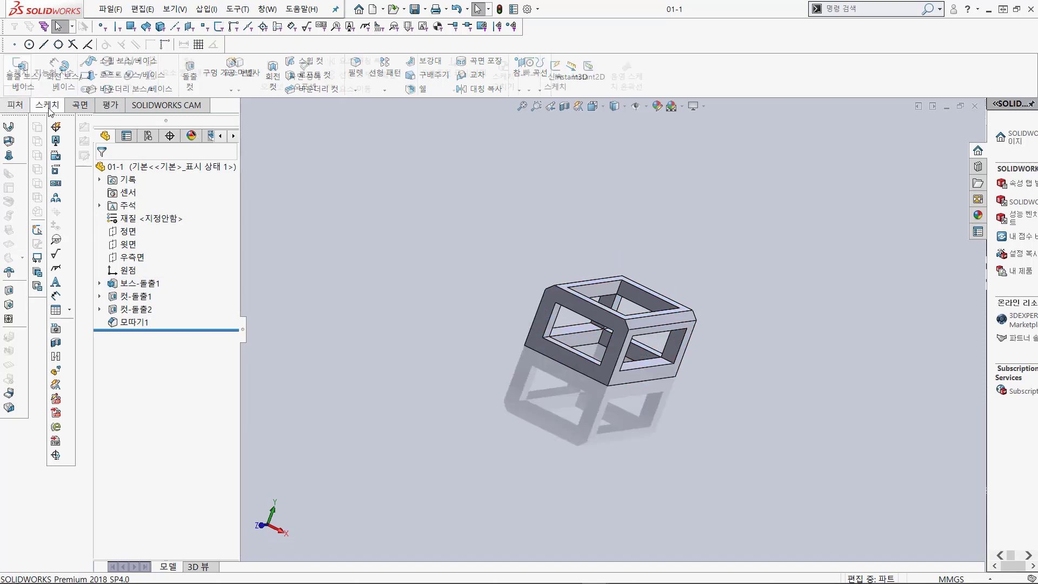
click(566, 367)
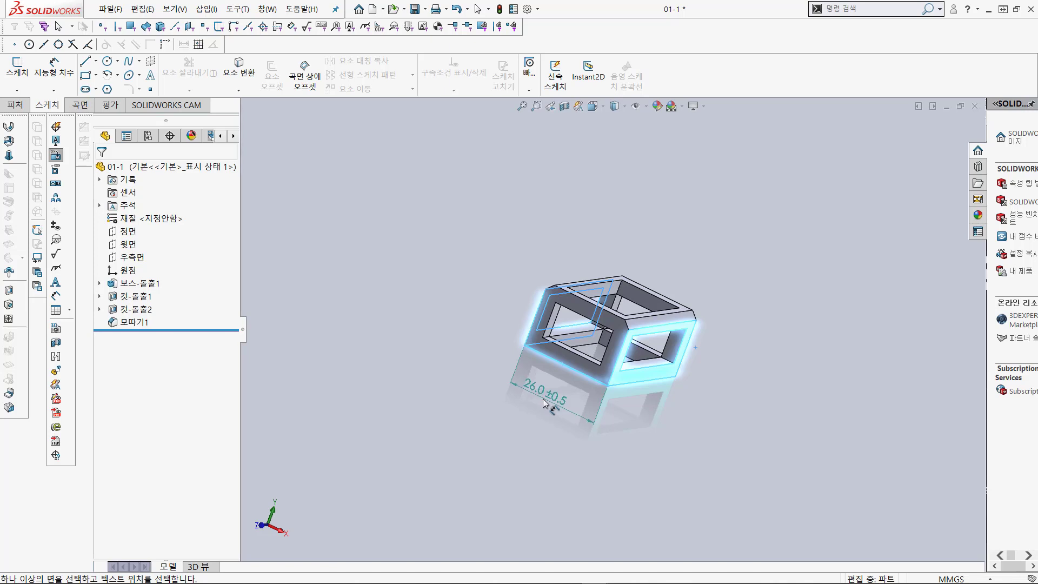
key(Escape)
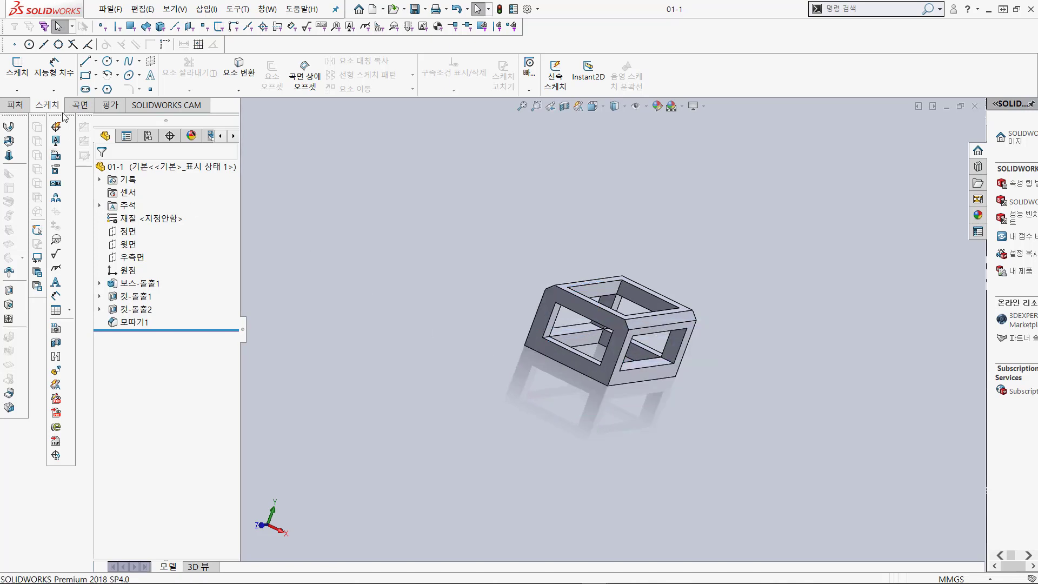
Step: Create a new drawing from part 01-1 with the 도면A3 template
click(111, 9)
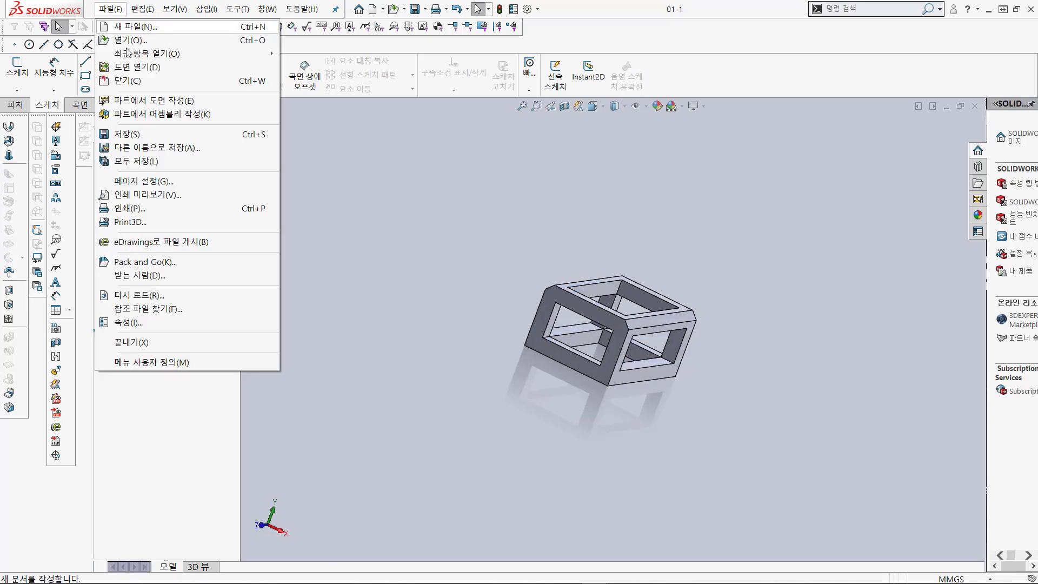
click(152, 105)
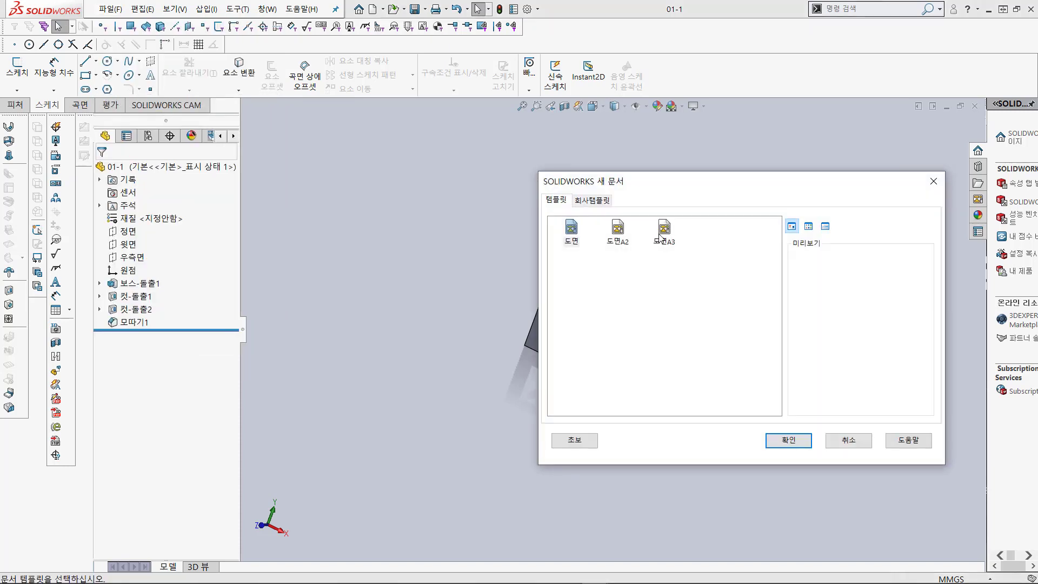
click(661, 231)
click(787, 439)
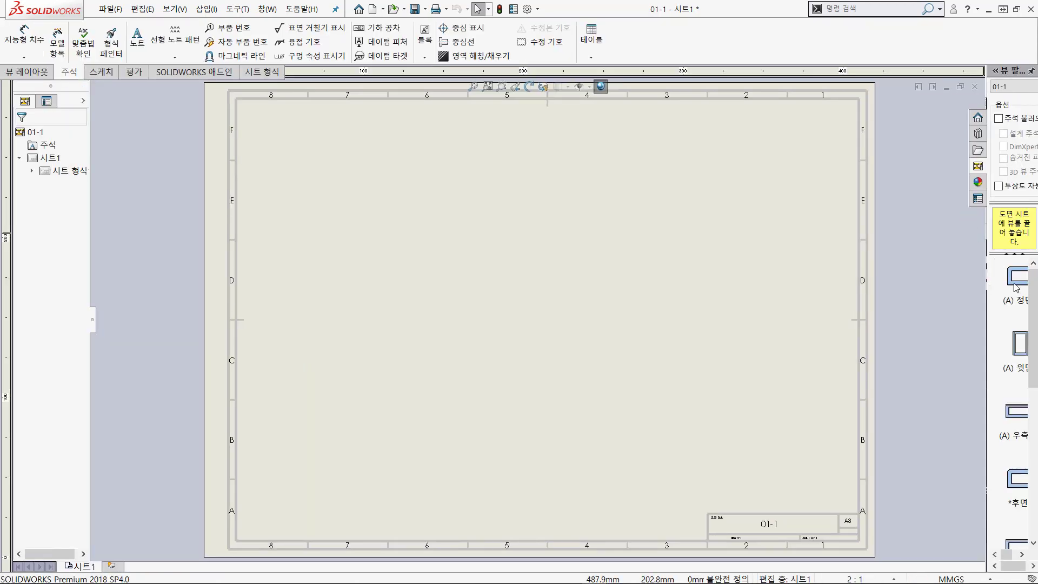
Step: Place the part's front view in the left half of the sheet and project the right and top views from it
mouse_move(1014, 287)
mouse_down()
mouse_move(695, 307)
mouse_move(379, 305)
mouse_up()
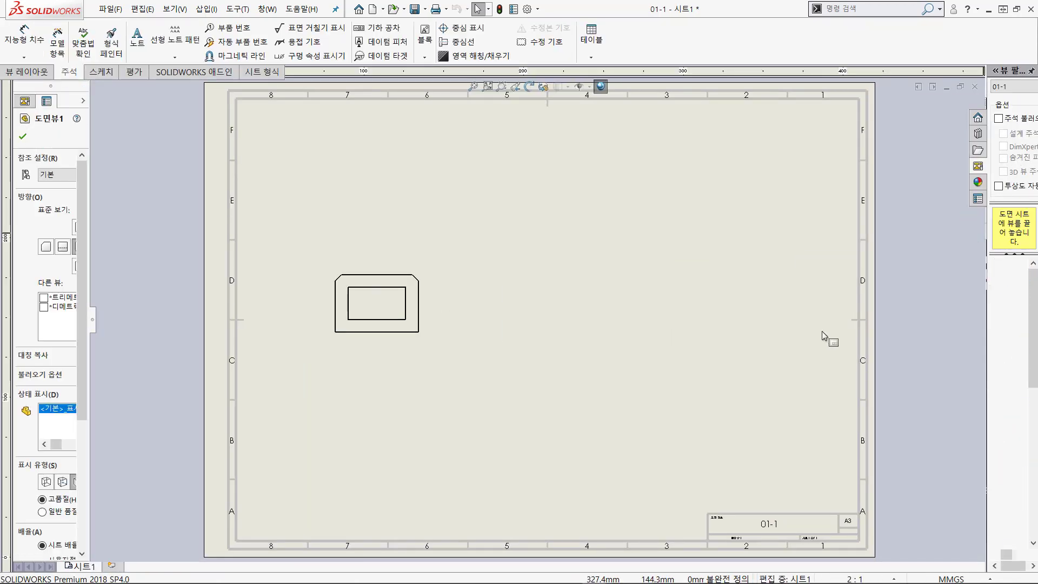
click(39, 73)
click(63, 43)
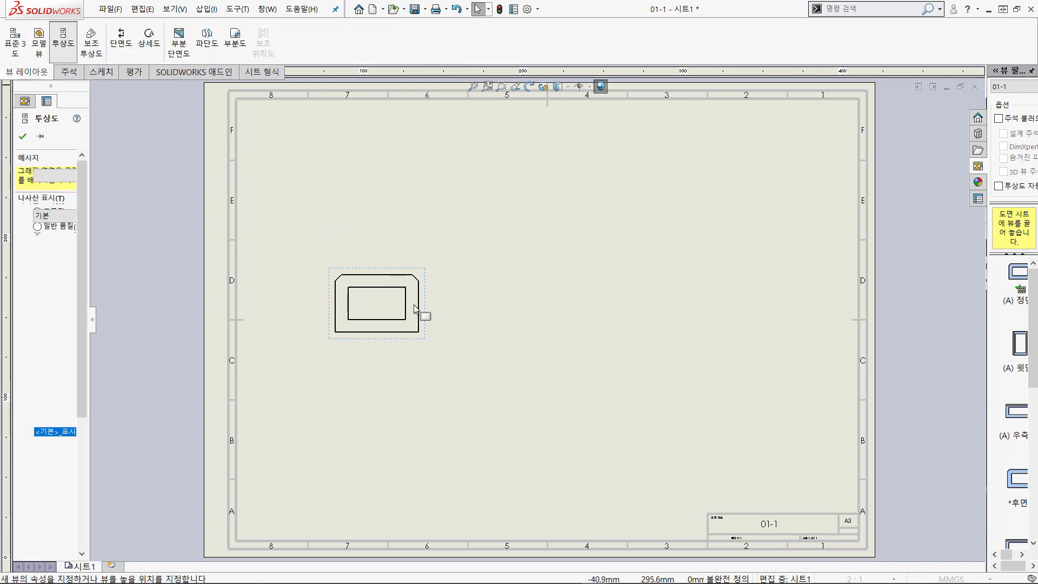
click(526, 306)
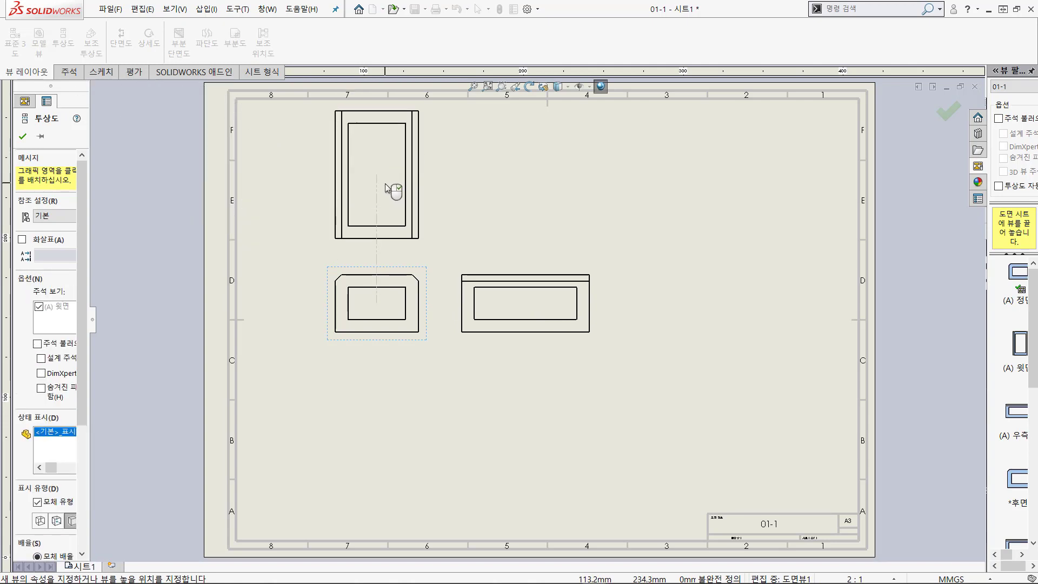
click(386, 186)
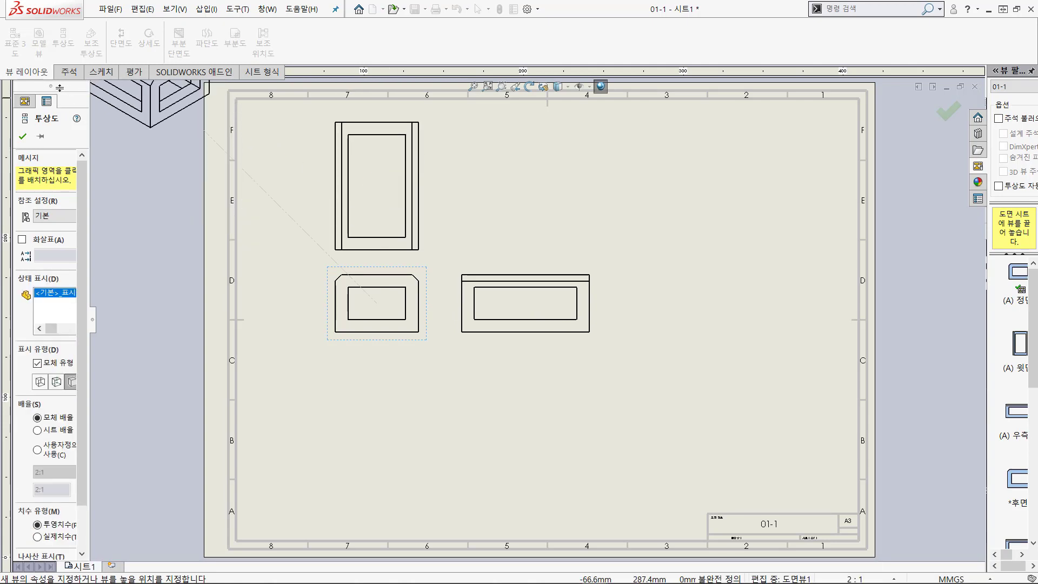
click(23, 137)
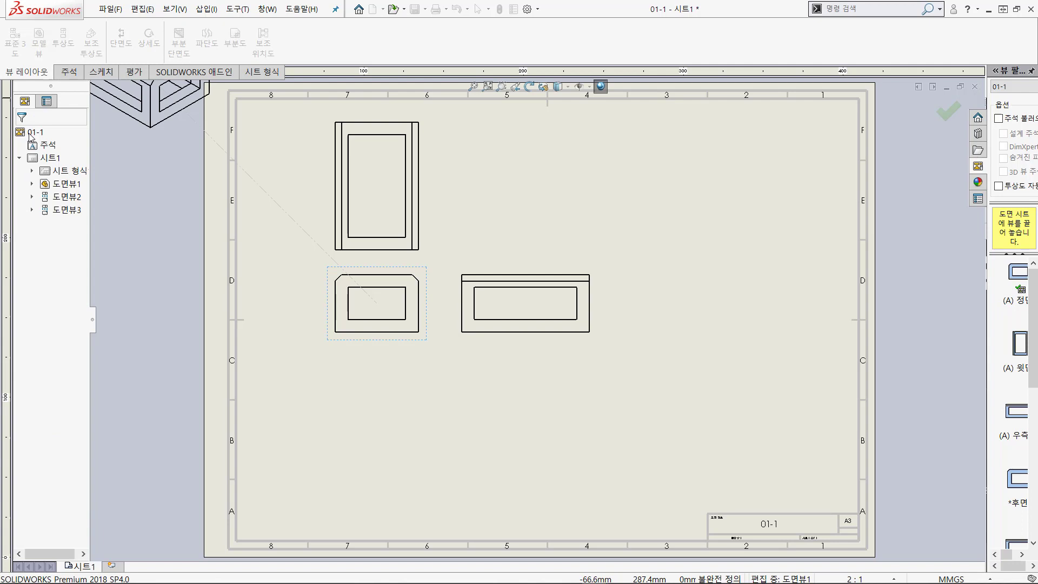
Step: Dimension the height and width of both the window opening and the overall outline in the right view
click(69, 71)
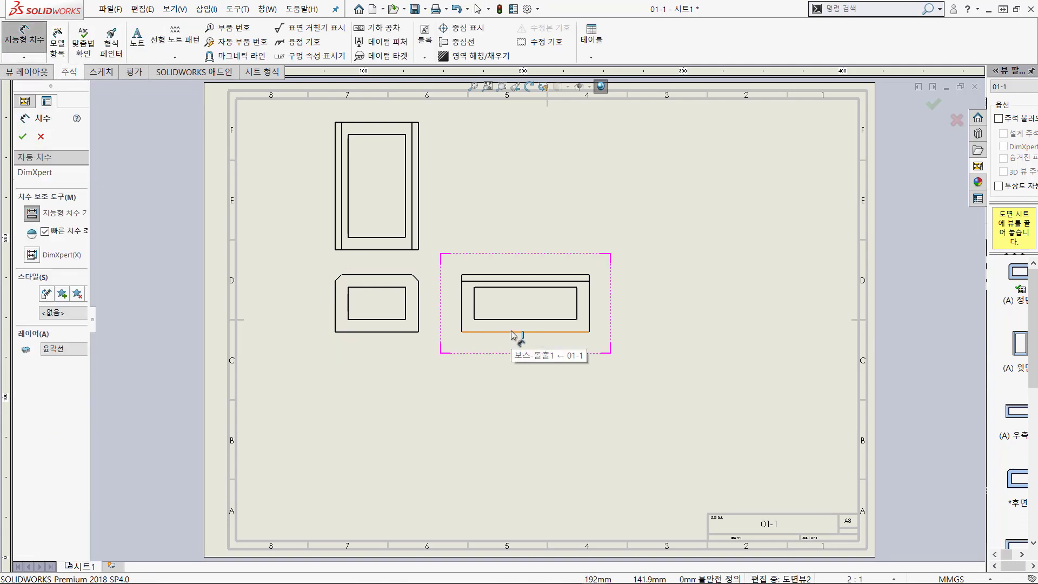
click(577, 311)
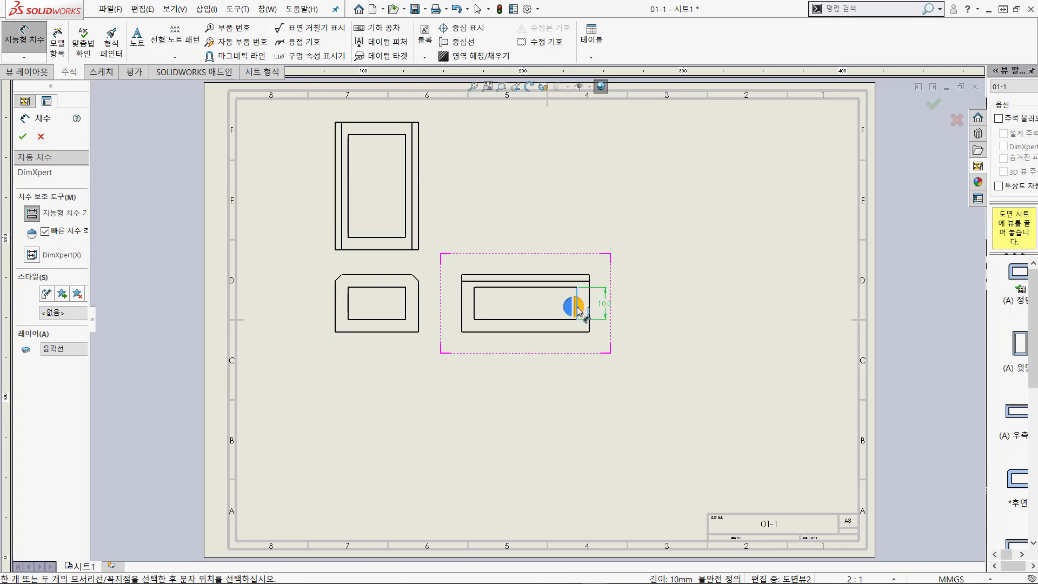
click(589, 307)
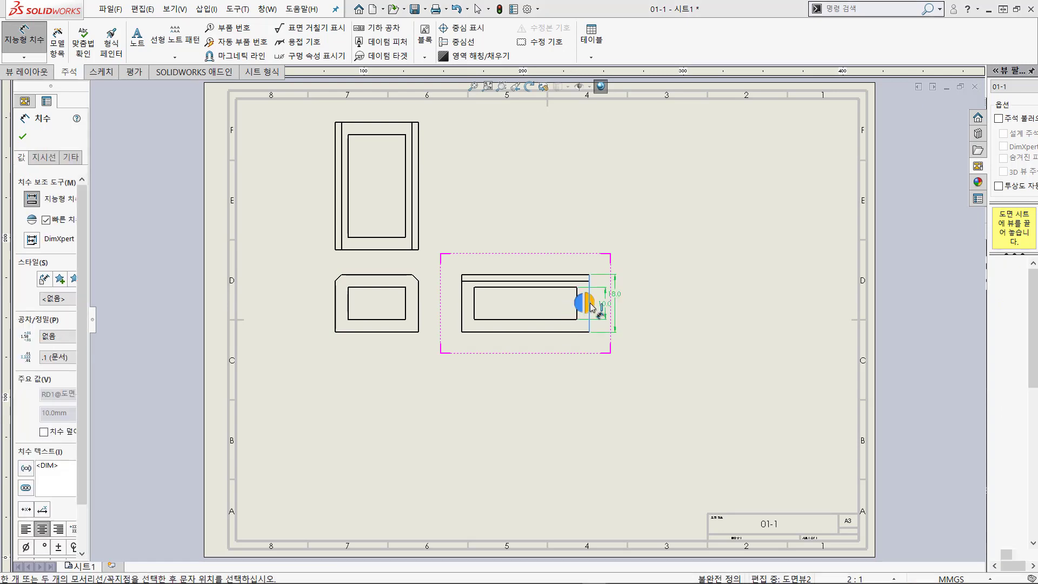
click(591, 306)
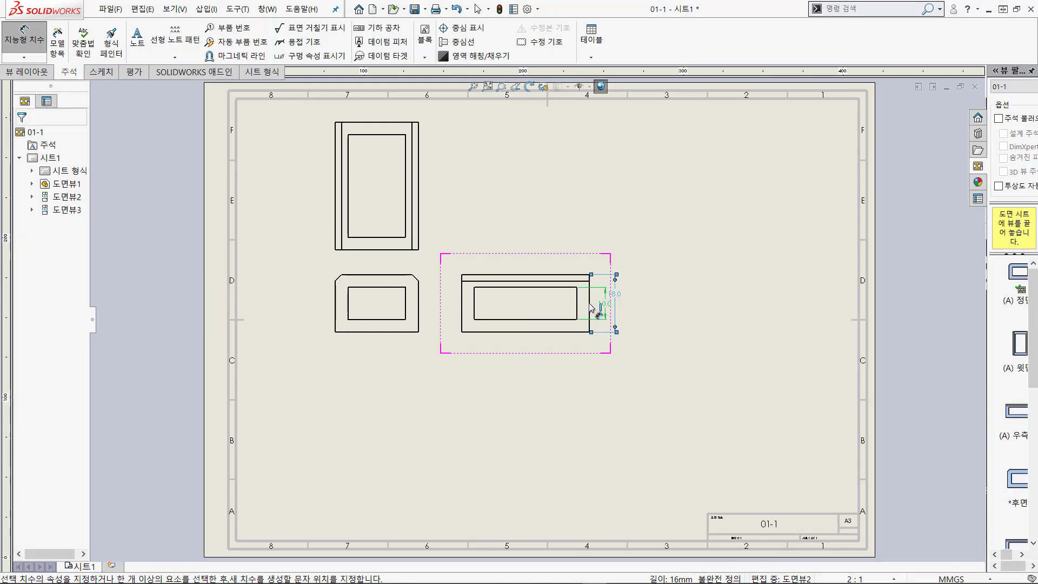
click(524, 320)
click(524, 327)
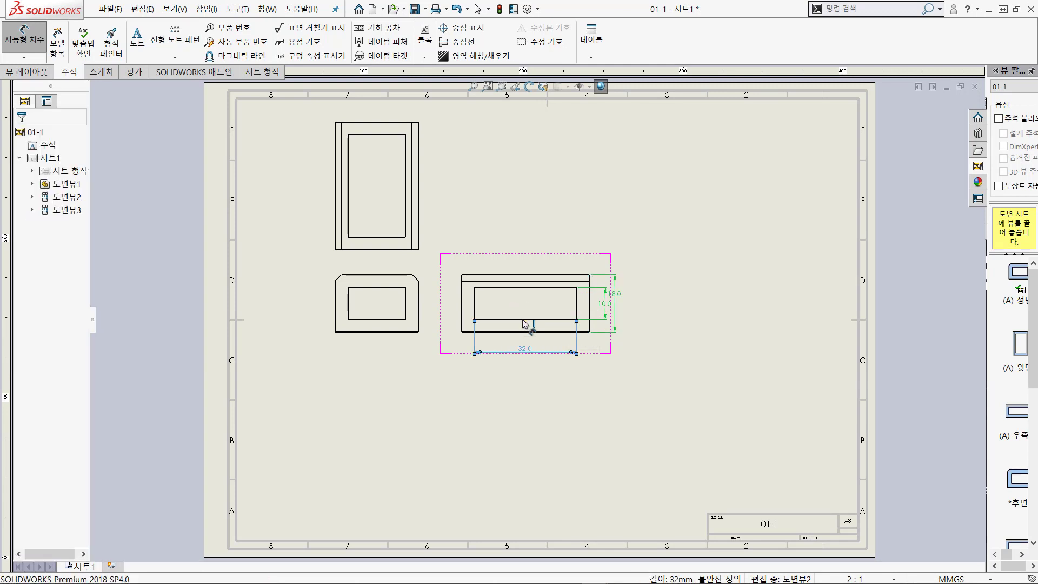
click(523, 333)
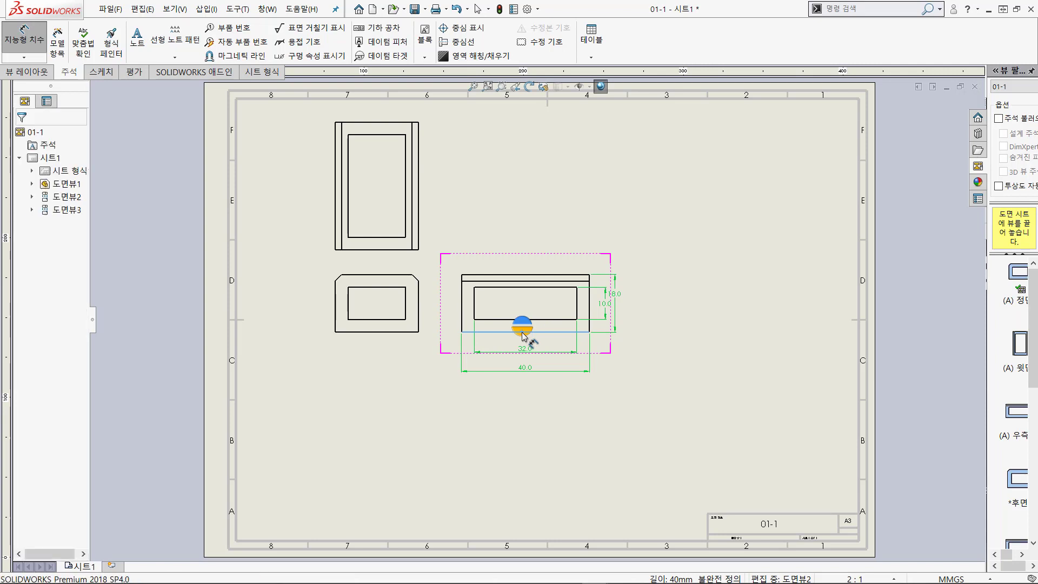
click(525, 339)
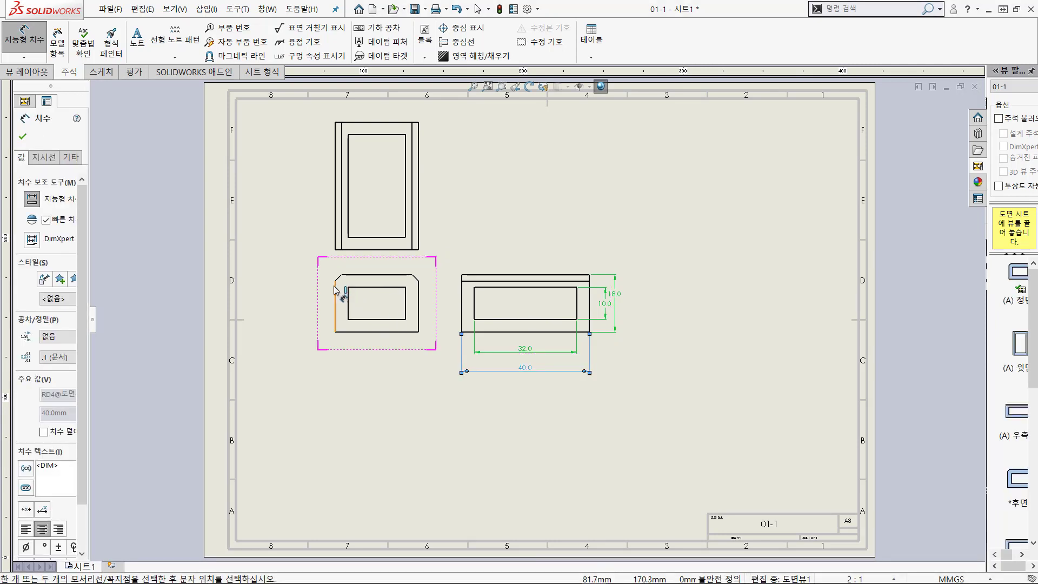
Step: Dimension the opening width, the overall width and the right wall thickness below the front view
click(379, 320)
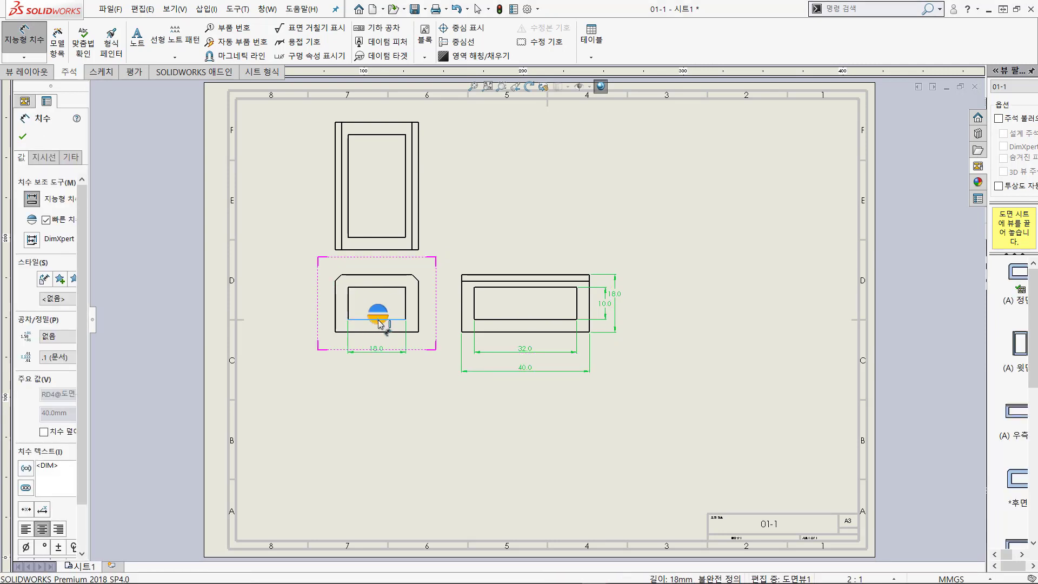
click(372, 348)
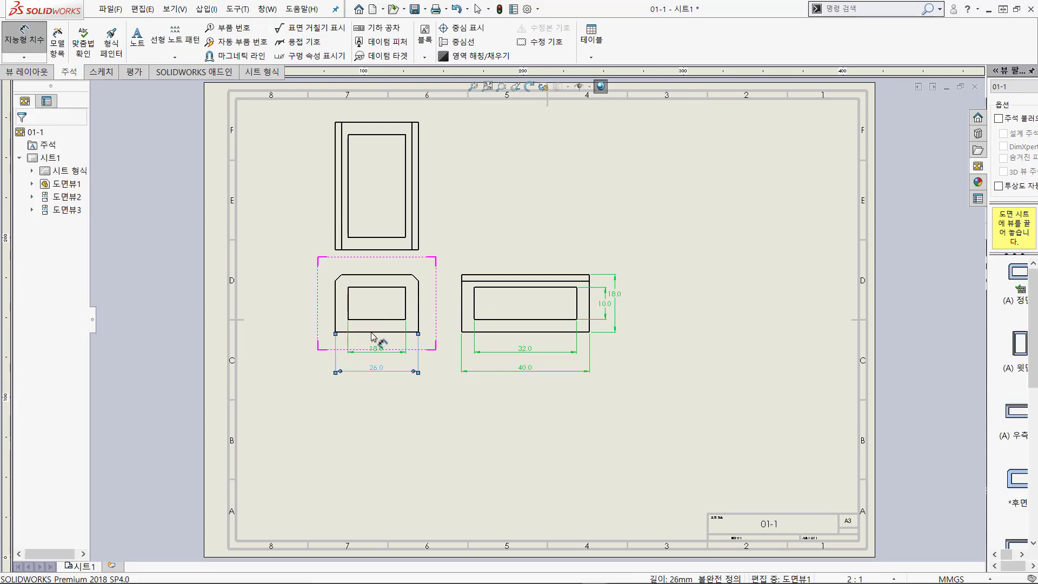
click(404, 331)
click(407, 317)
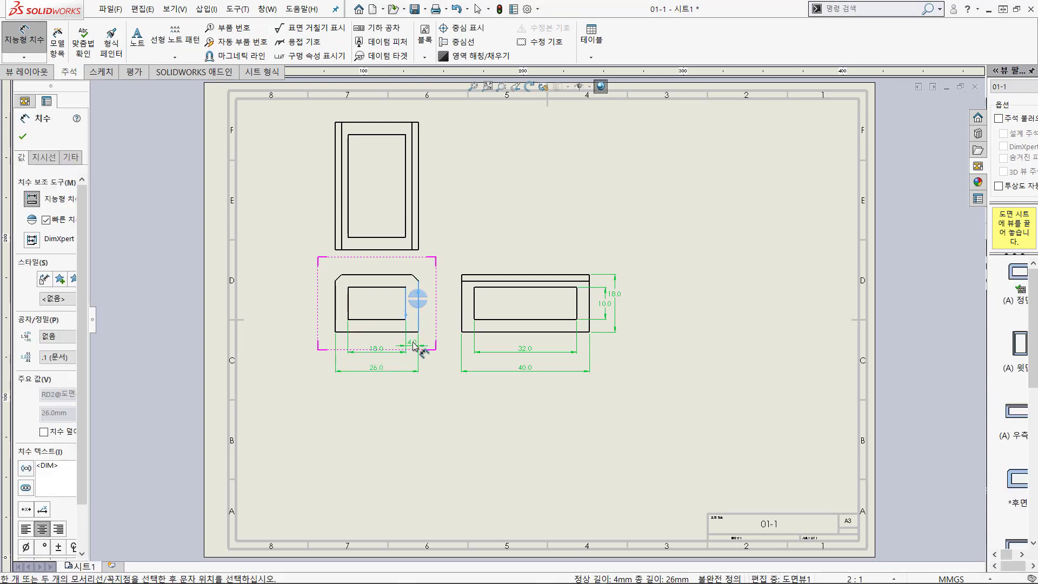
click(414, 346)
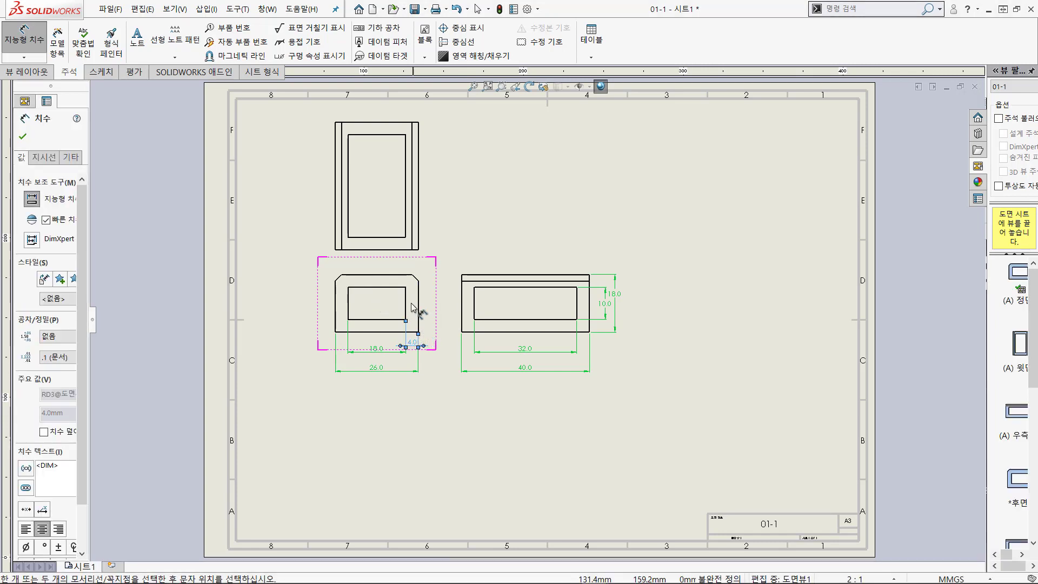
Step: Dimension the opening height and the overall height beside the front view
click(395, 288)
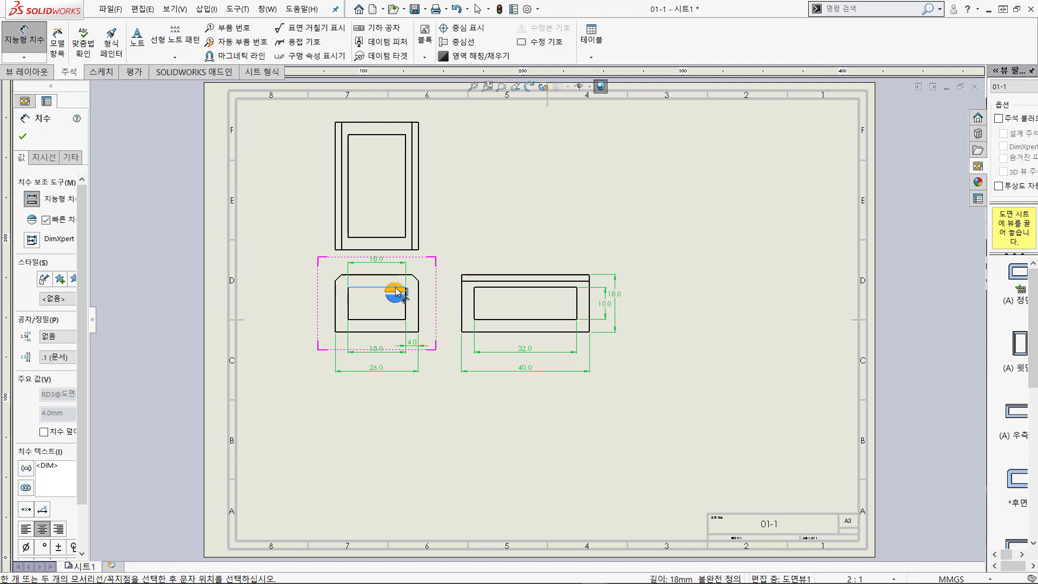
click(400, 323)
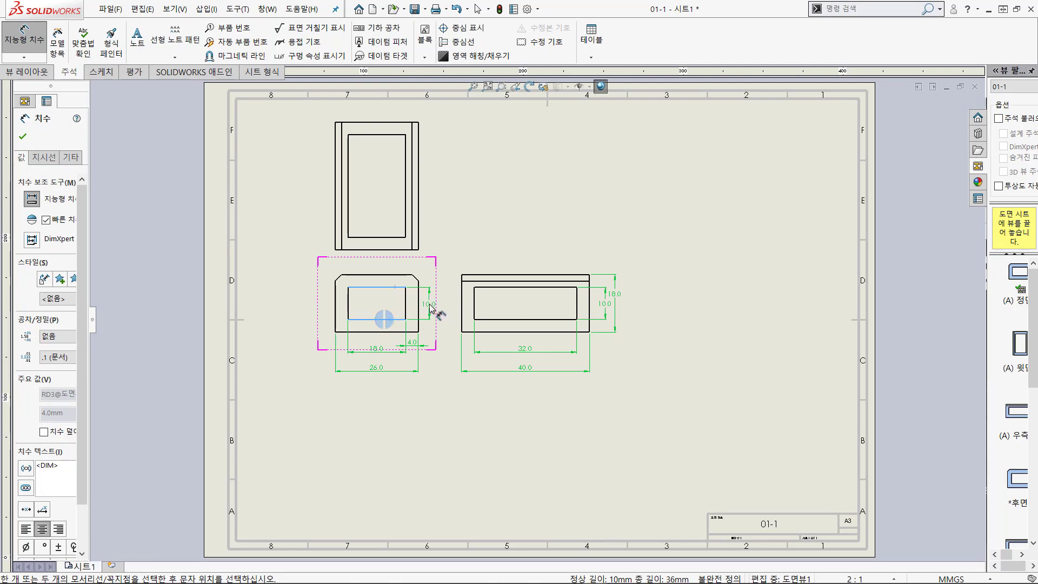
click(432, 305)
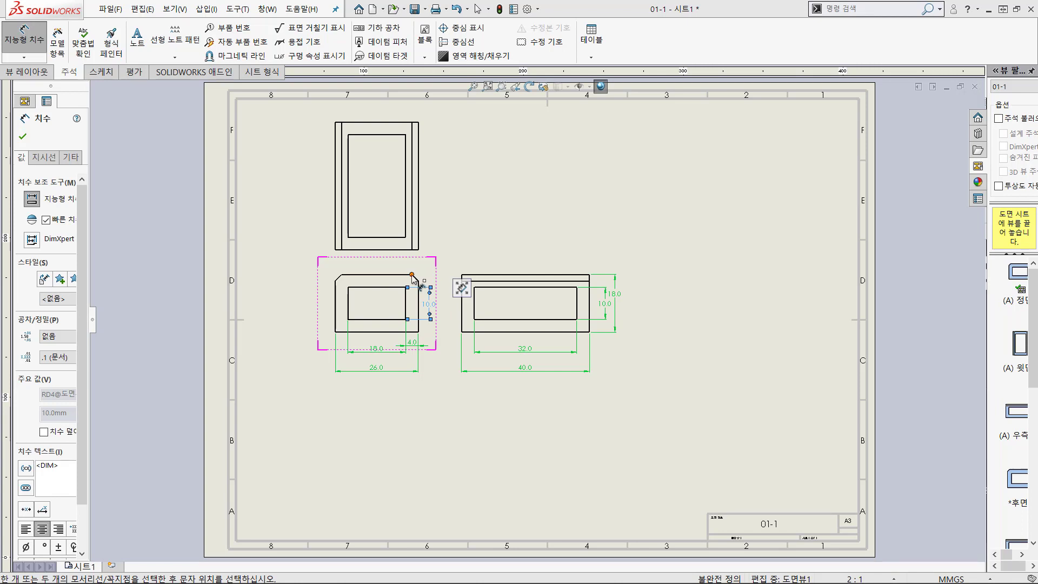
click(405, 332)
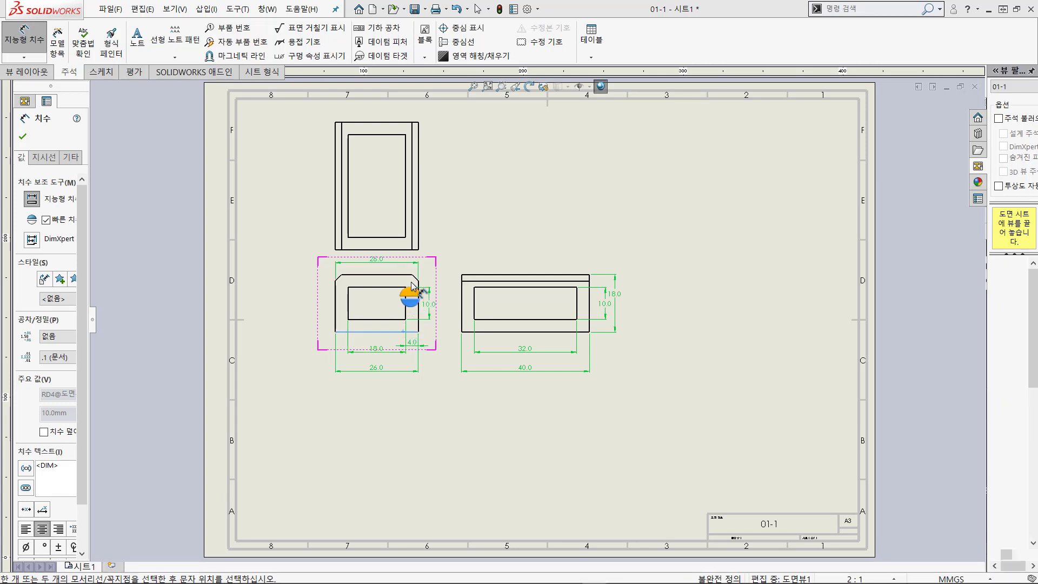
click(400, 275)
click(442, 294)
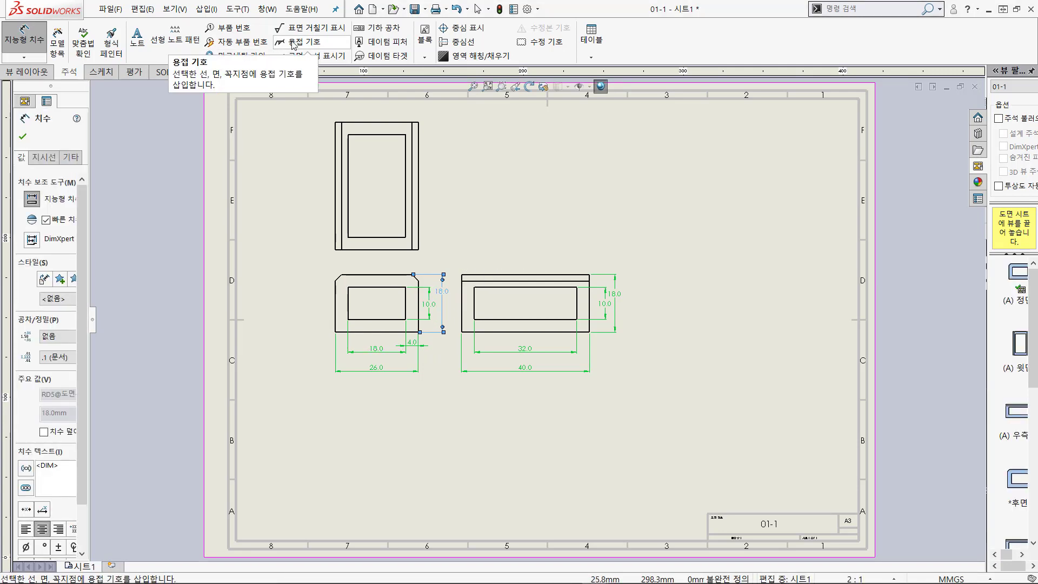
Step: Add the leader note "2xC2" to the upper-right chamfer of the front view, placing the text above the view
click(140, 47)
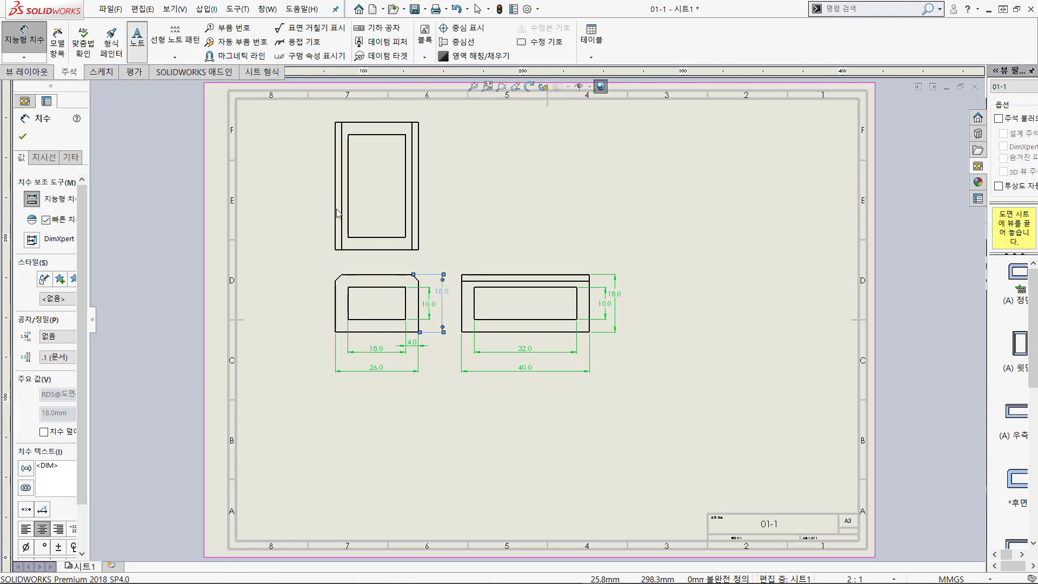
click(419, 280)
click(446, 251)
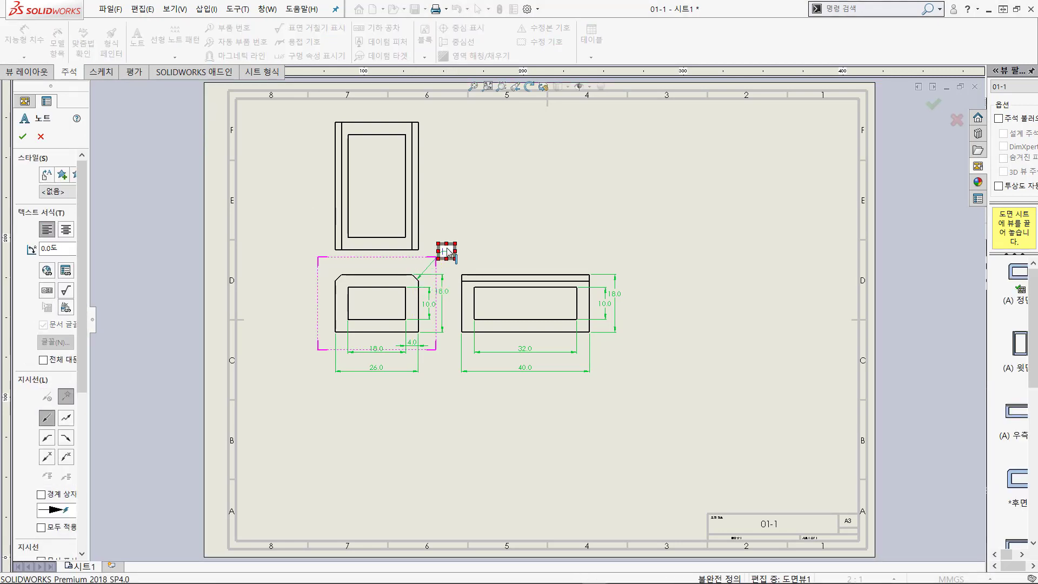
text(2xC2)
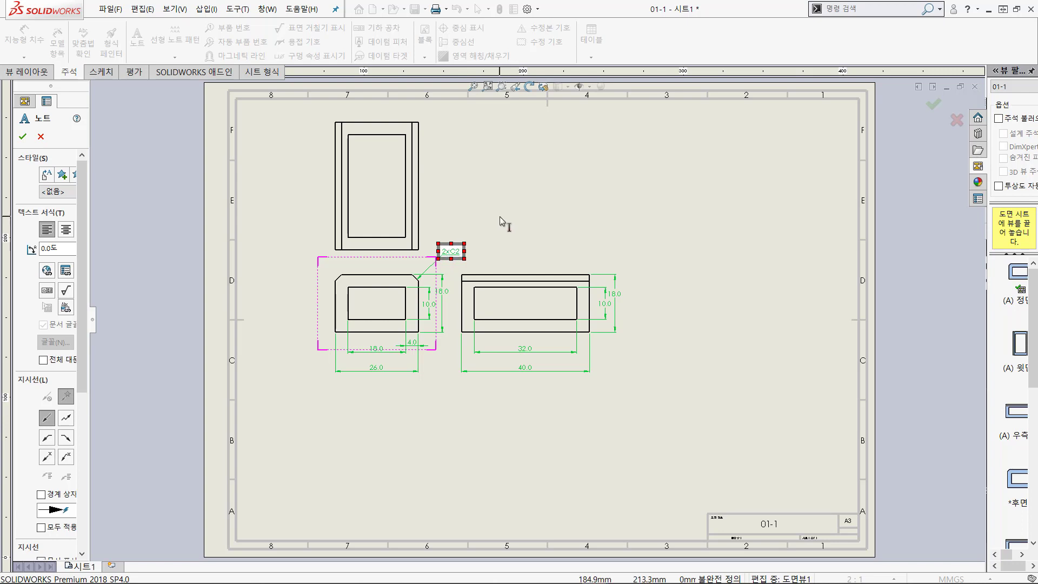
click(499, 216)
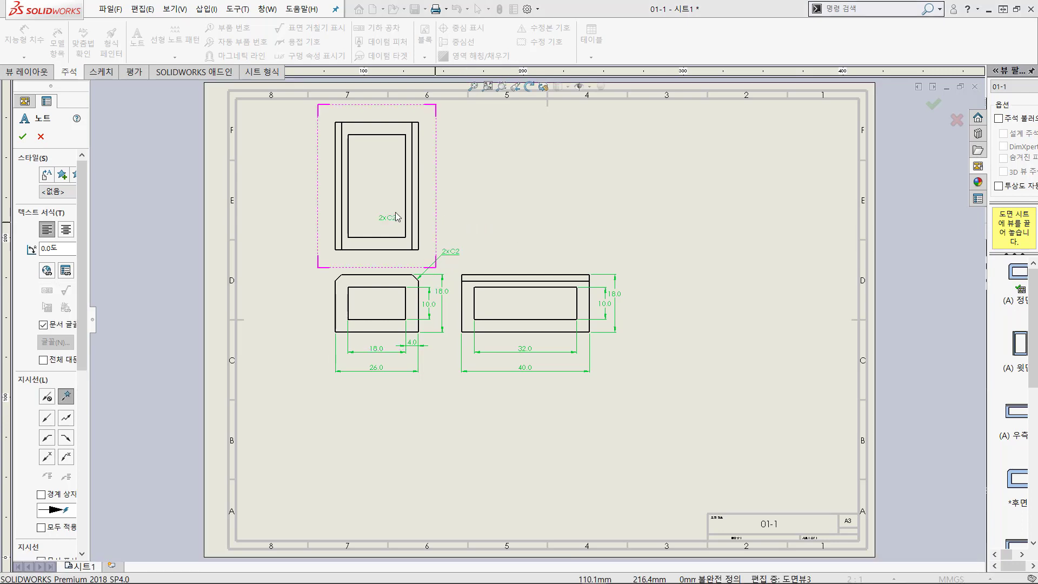
key(Escape)
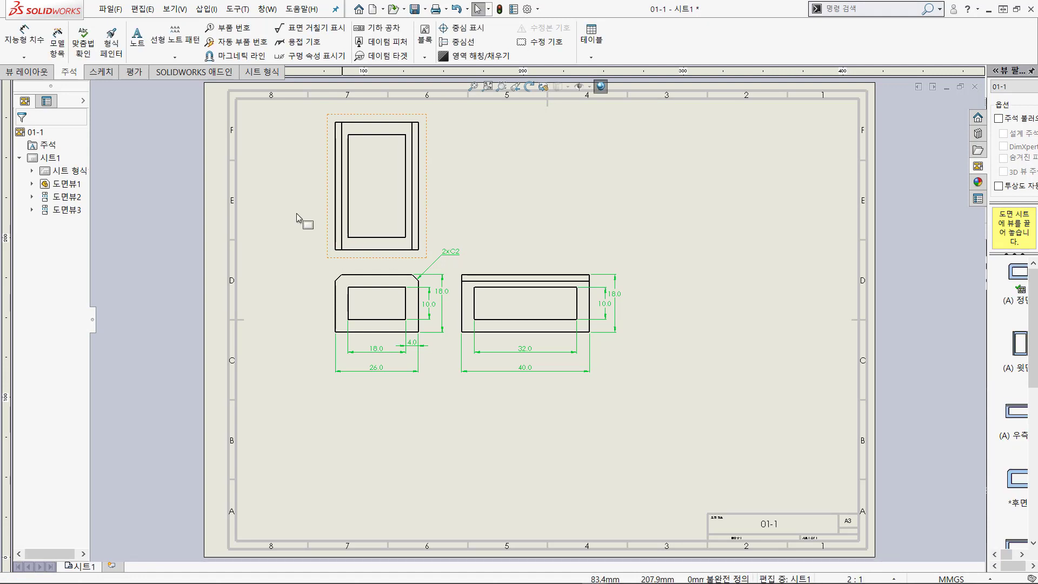
Step: Check part 1's dimensions in the reference PDF in Foxit Reader, and return to SOLIDWORKS with the drawing window reduced from full size
drag(0, 98, 725, 60)
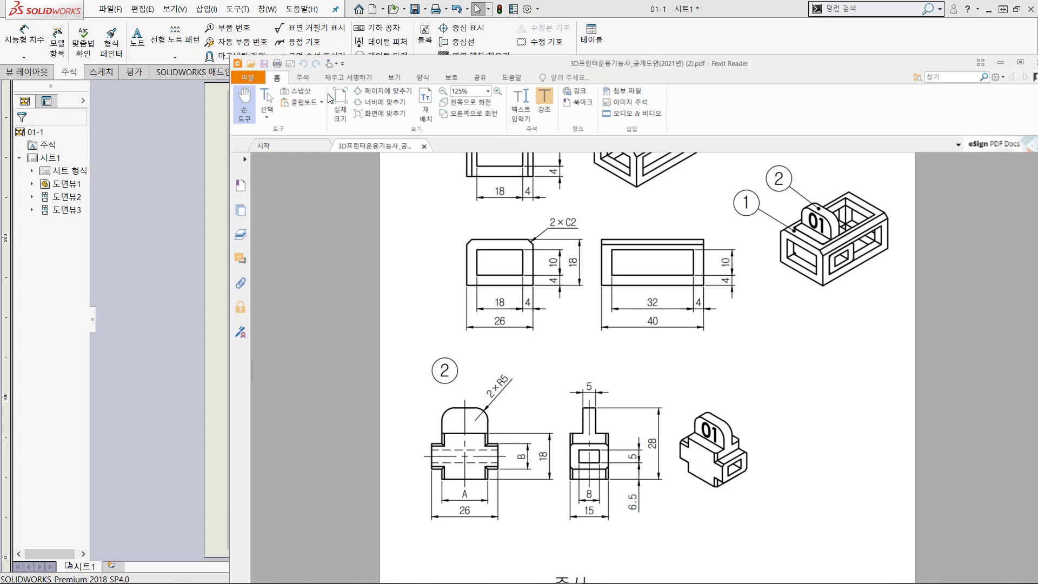
drag(464, 65, 0, 141)
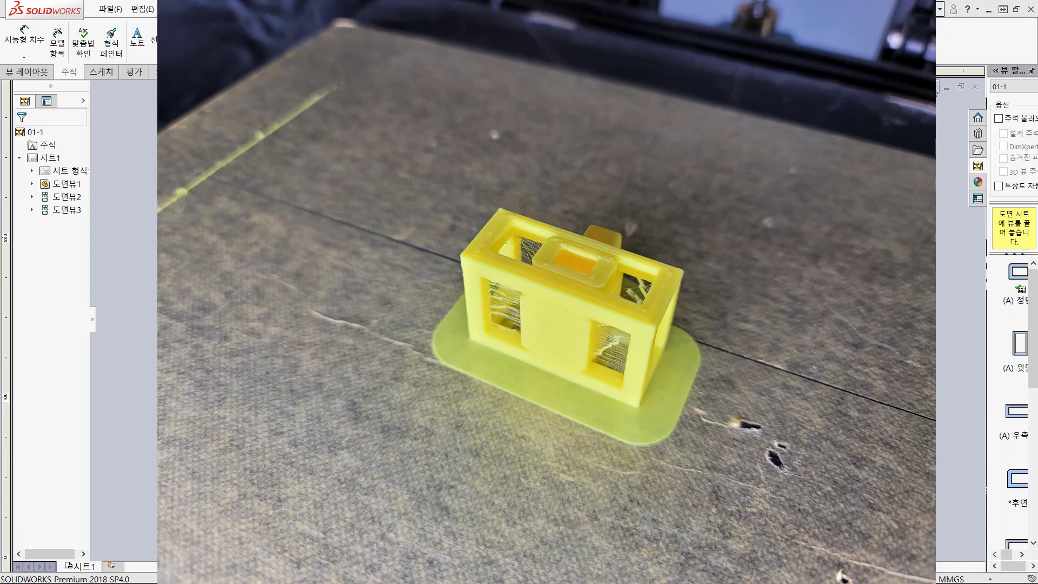
click(960, 86)
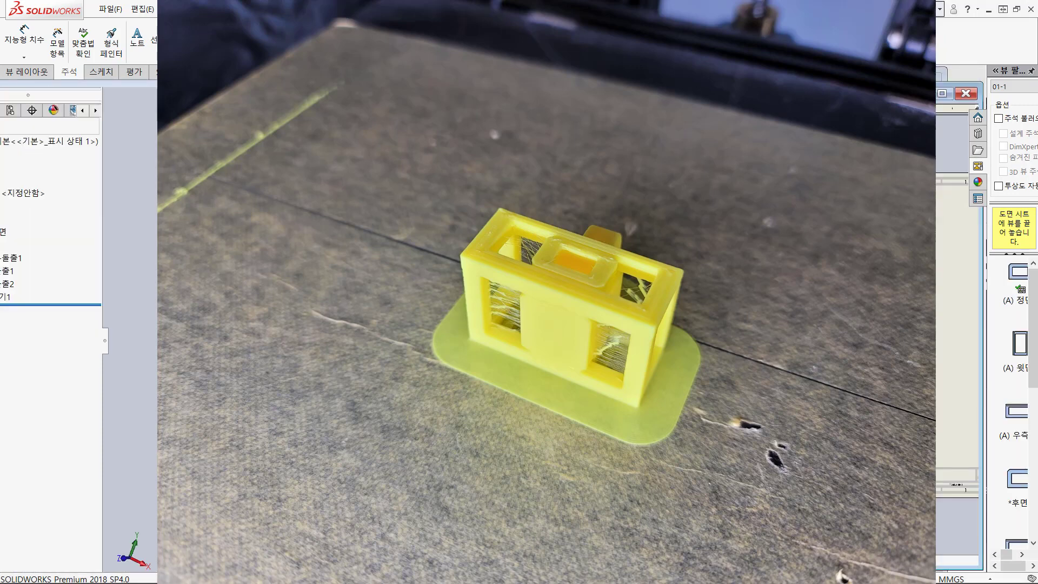